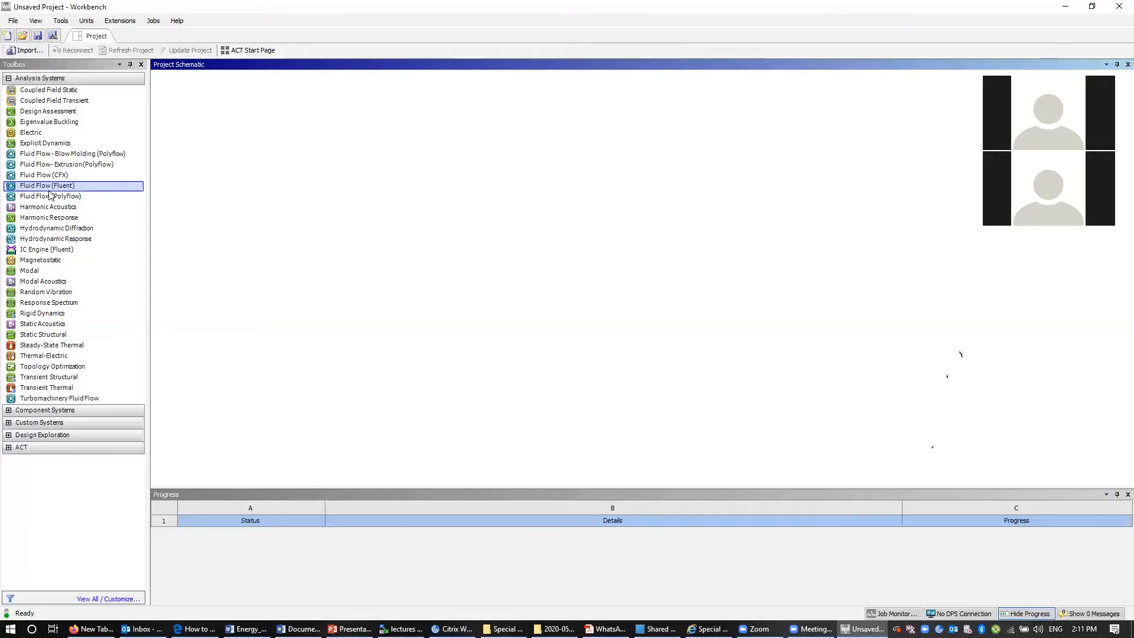
- Add a Fluid Flow (Fluent) analysis system to the project and open its geometry facing the XY plane
left_click_drag(48, 190, 346, 220)
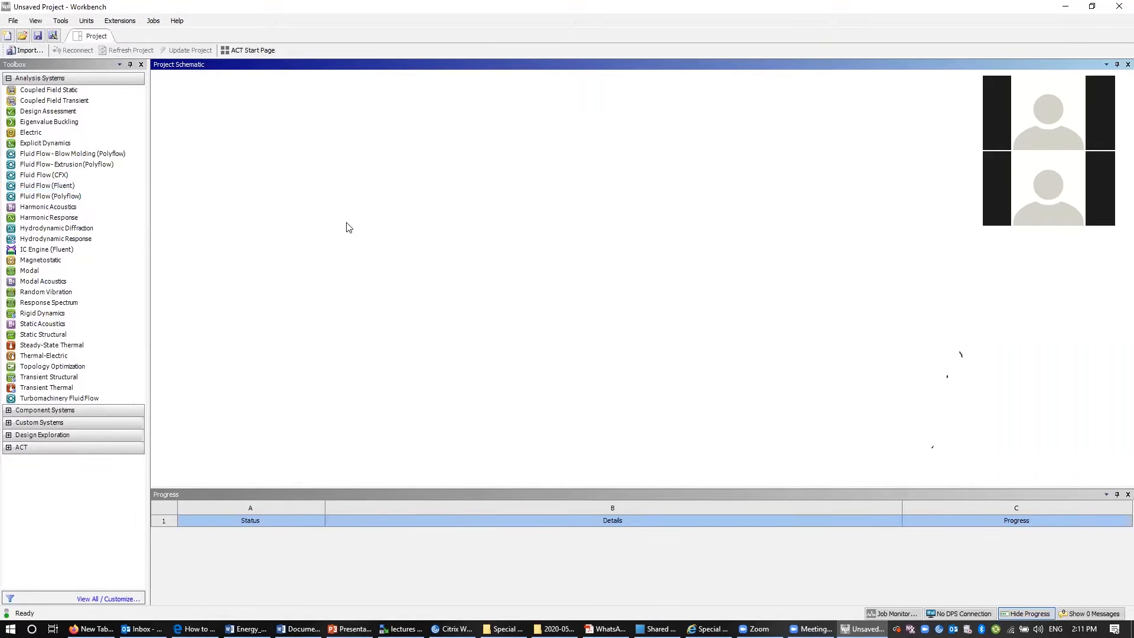
double_click(216, 127)
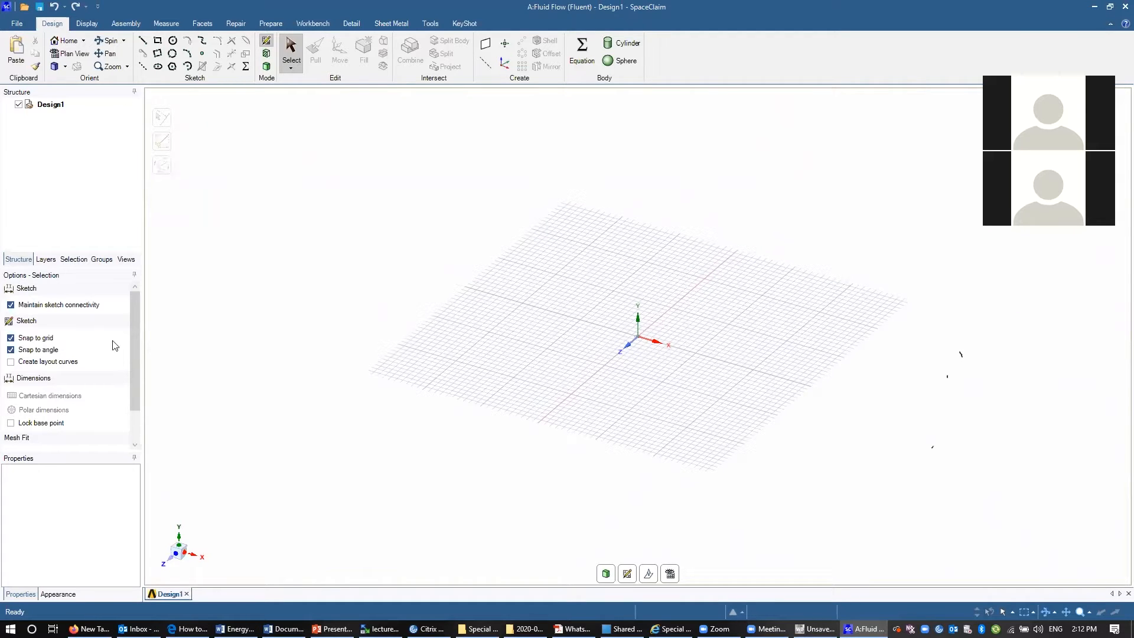
left_click(174, 560)
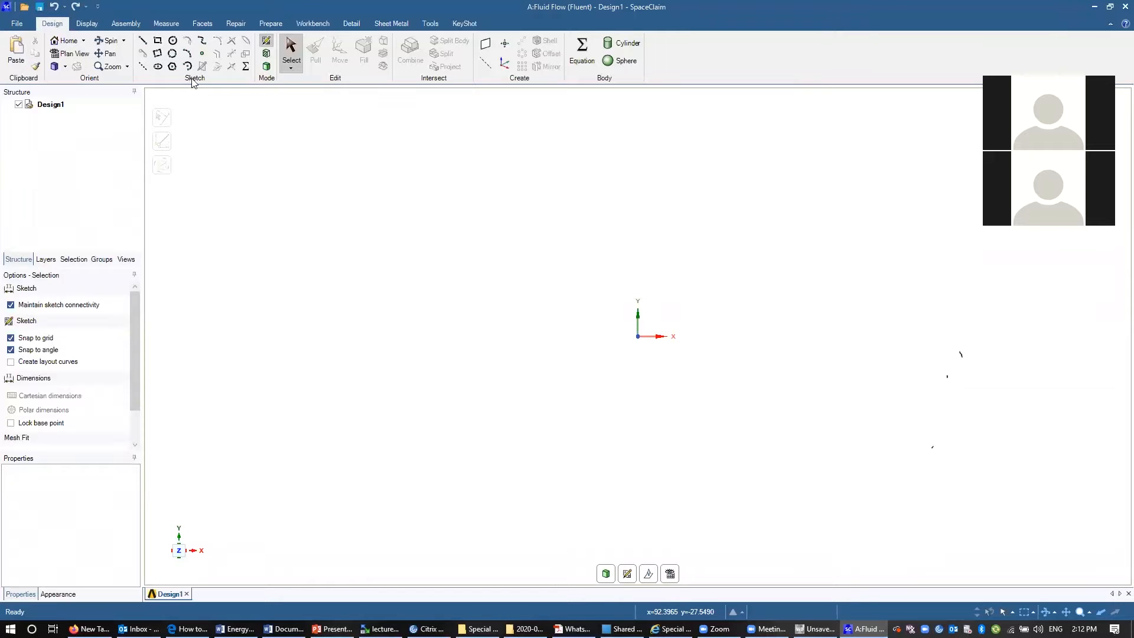
- Set the document's minor grid spacing to 5 mm in the units options
left_click(16, 24)
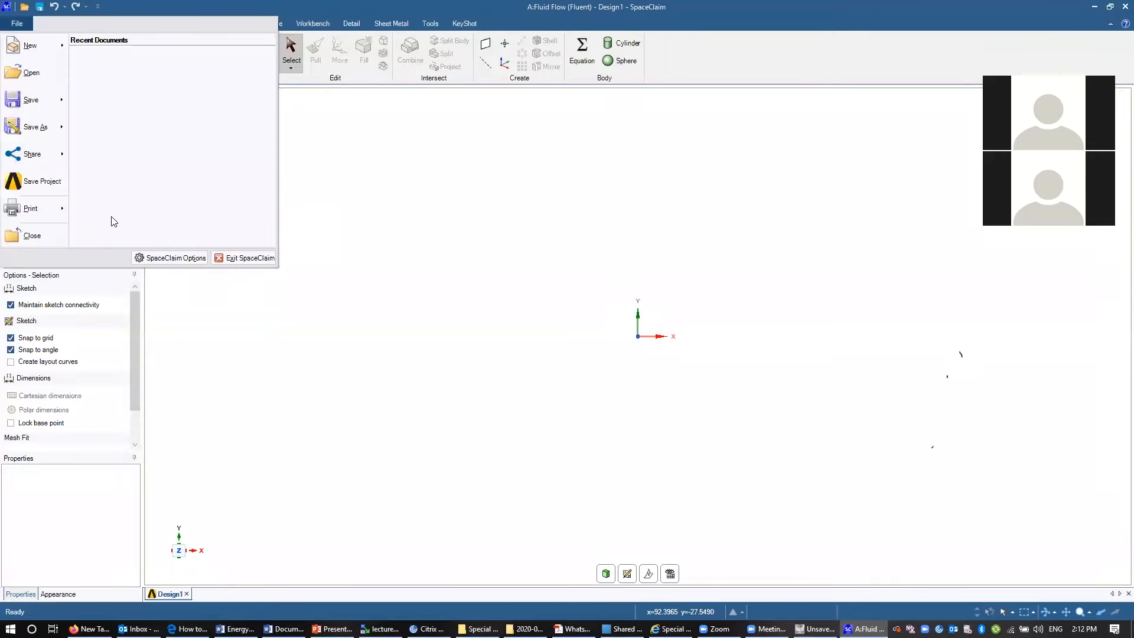
left_click(187, 263)
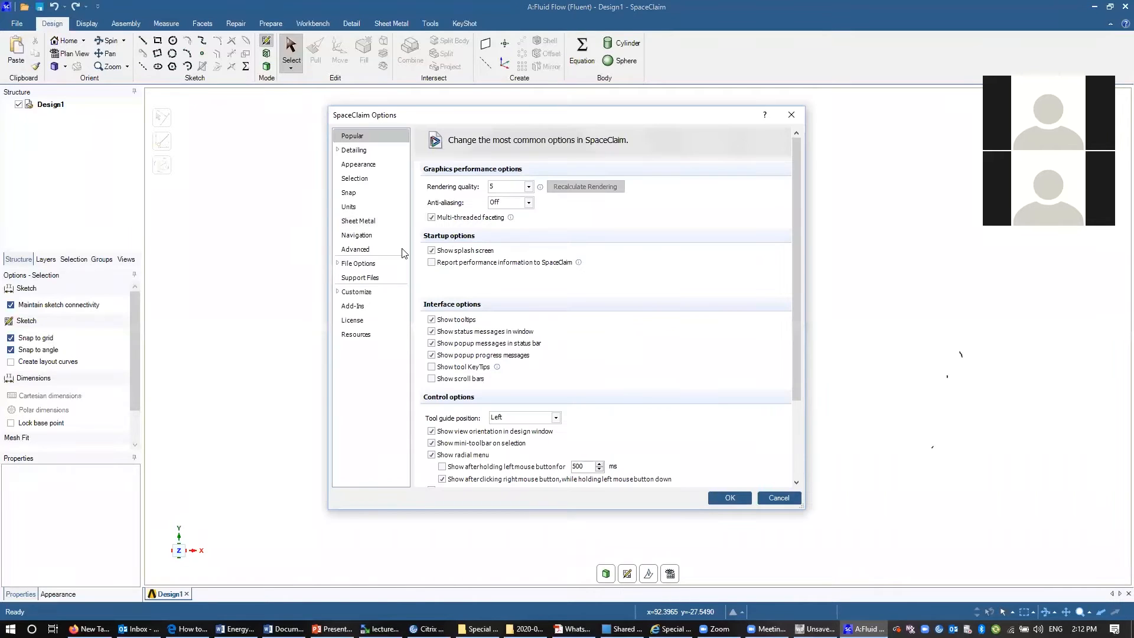
left_click(350, 208)
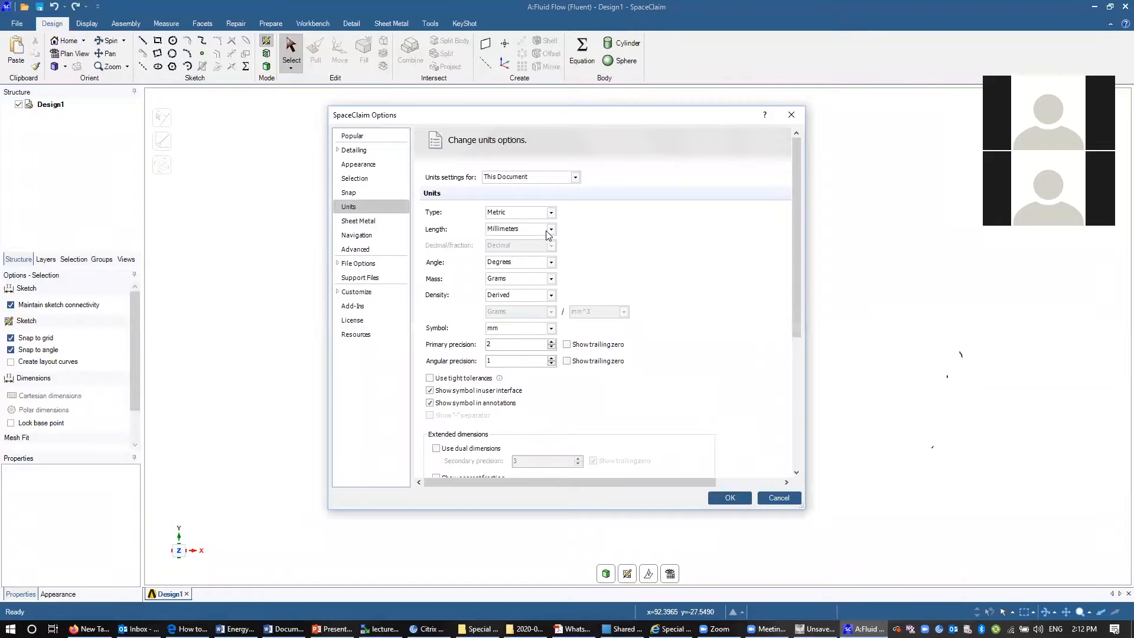
left_click(797, 407)
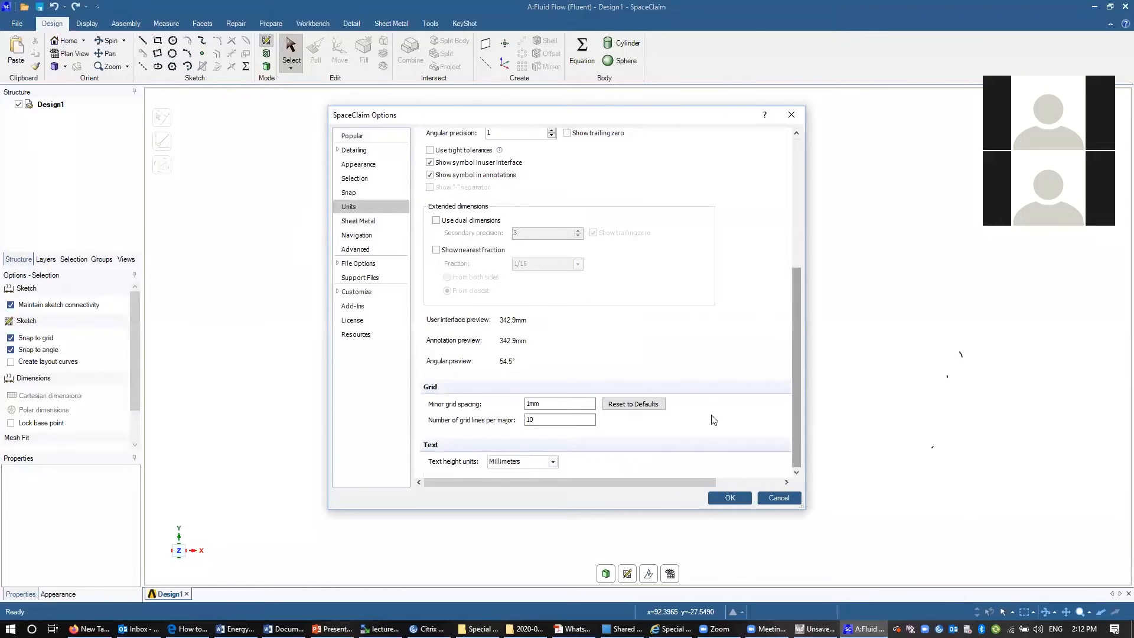
double_click(533, 404)
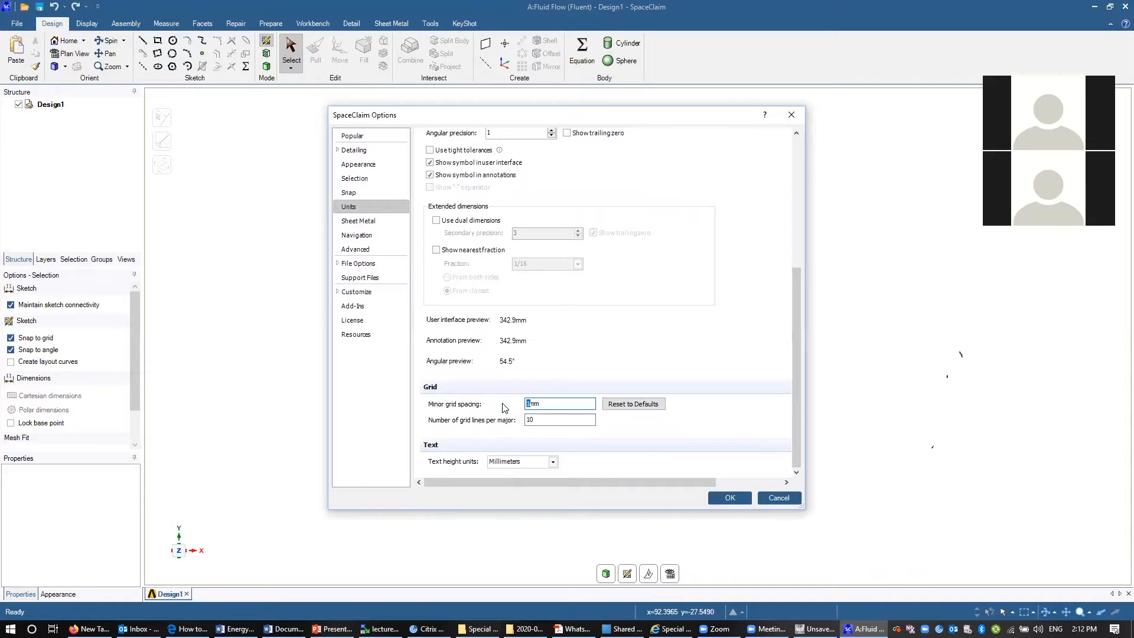
type("5")
left_click(731, 498)
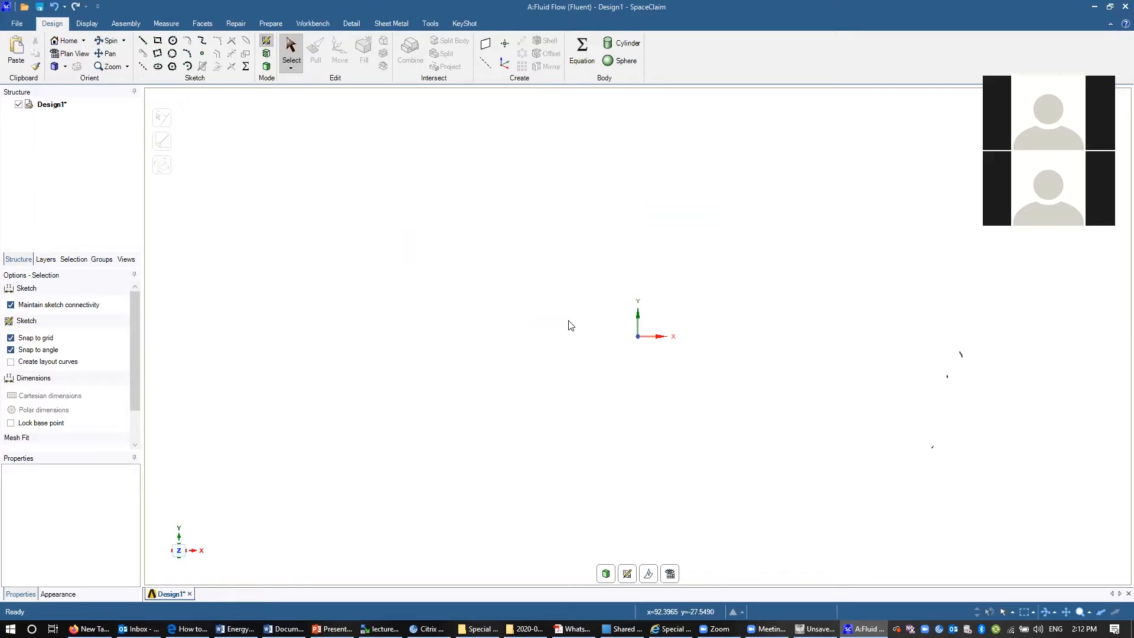
- Start a sketch on the XY plane and draw a 10 mm diameter circle centred at the origin
left_click(266, 40)
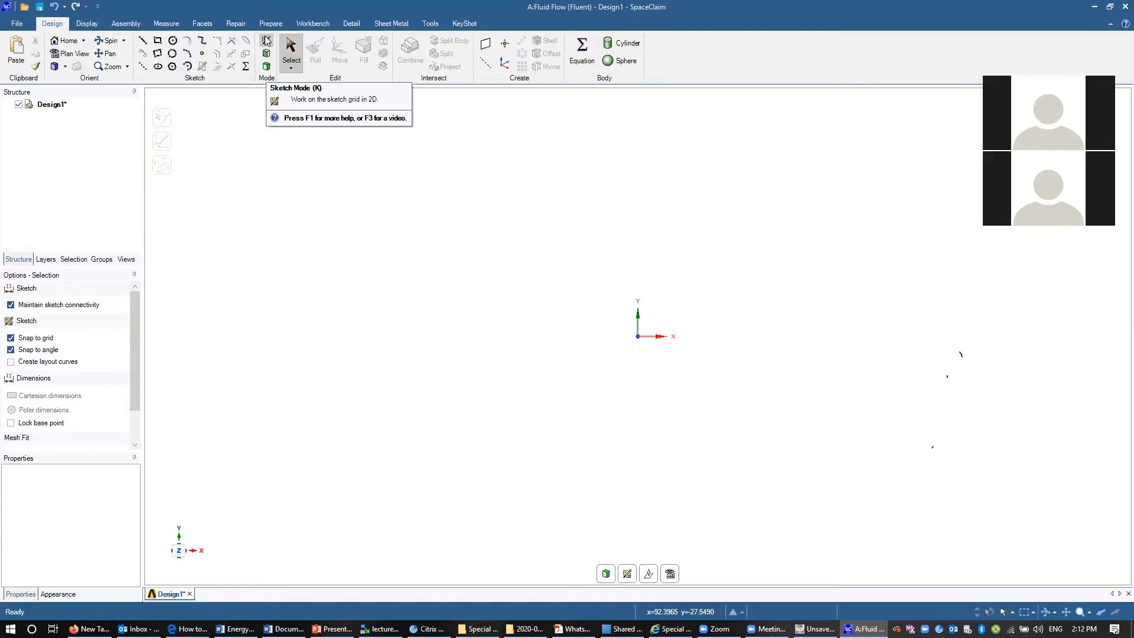
left_click(636, 569)
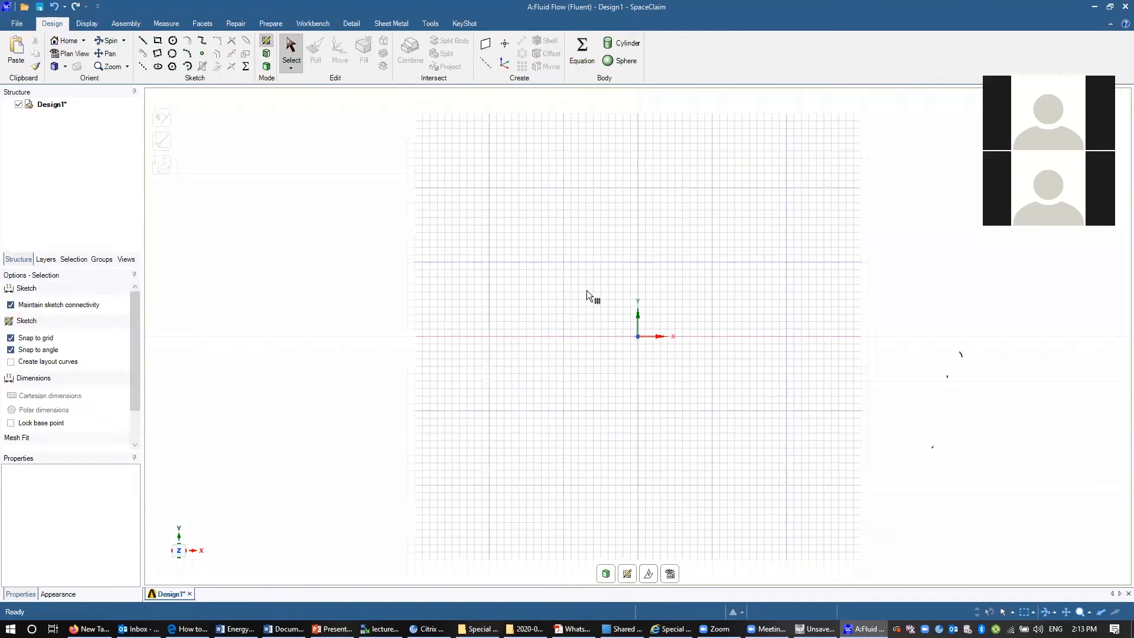
left_click(173, 41)
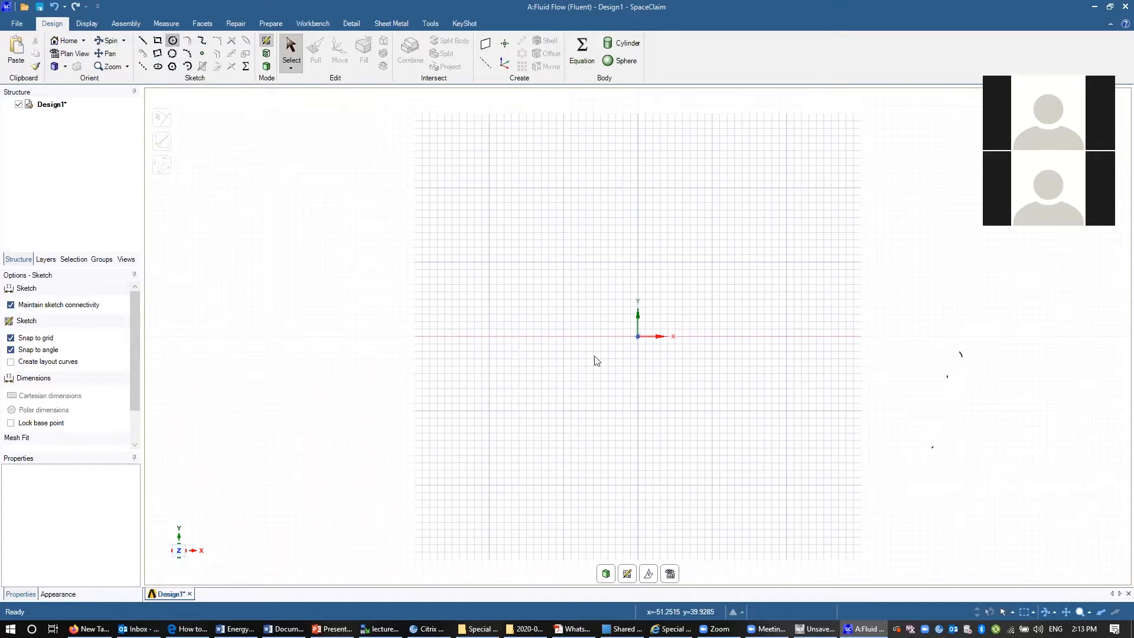
left_click(638, 336)
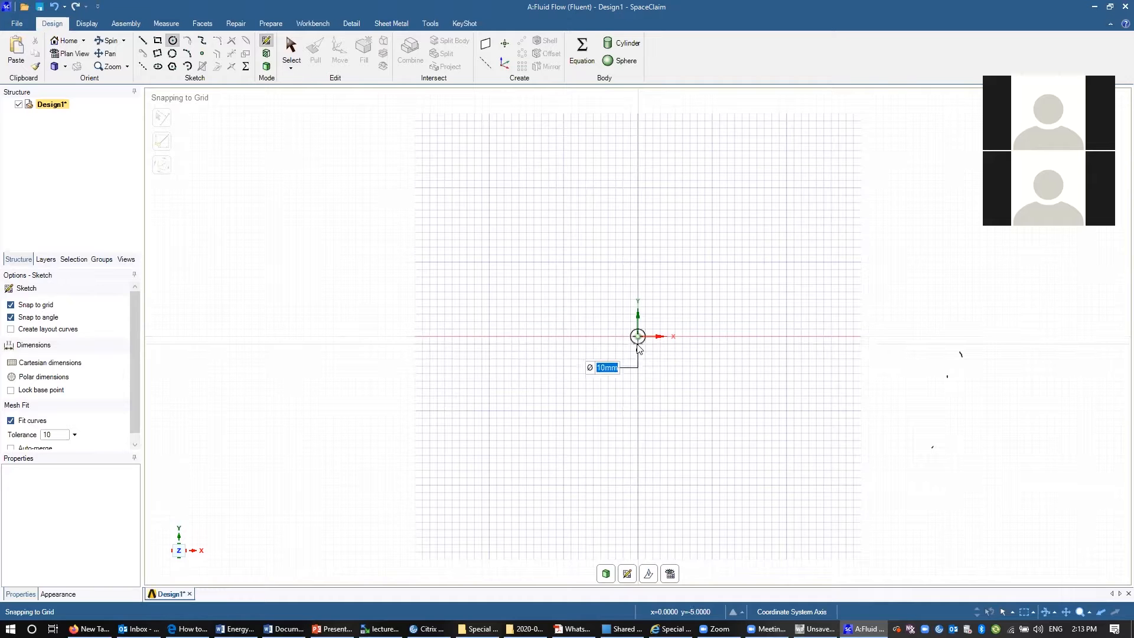
key("Return")
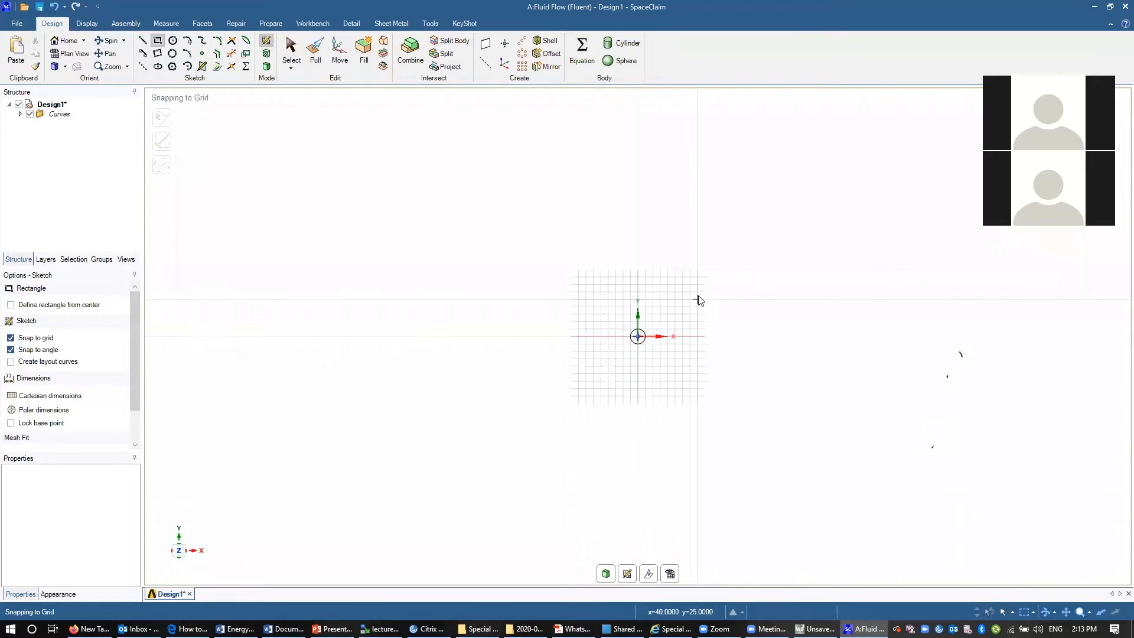
- Sketch a 250 by 100 mm rectangle around the circle, with opposite corners at (-50, 50) and (200, -50)
left_click(563, 262)
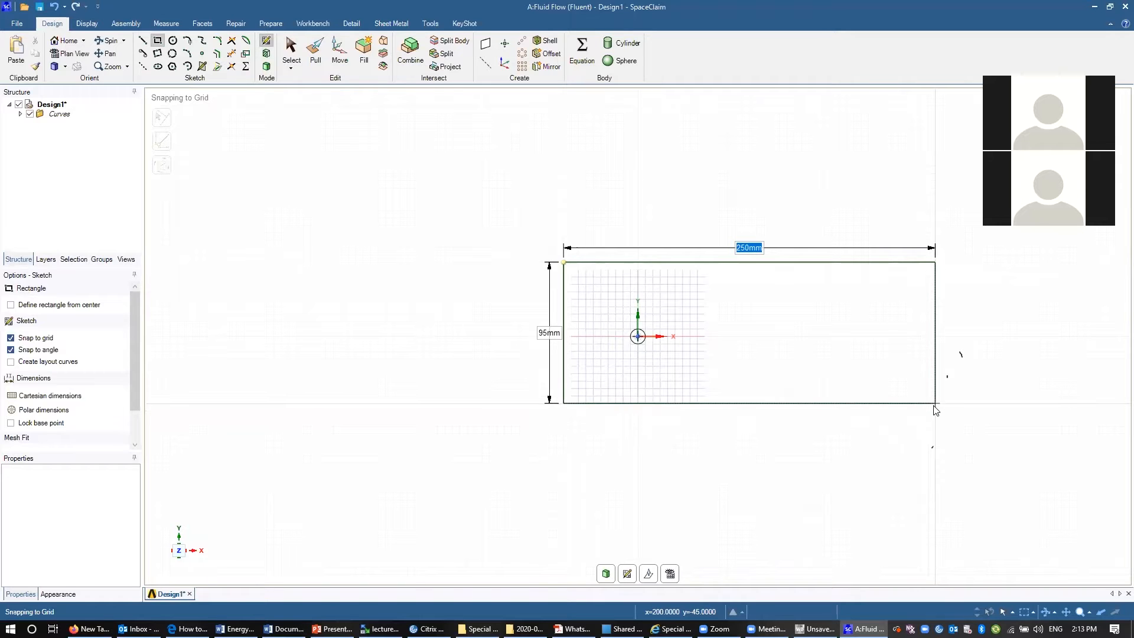
left_click(935, 411)
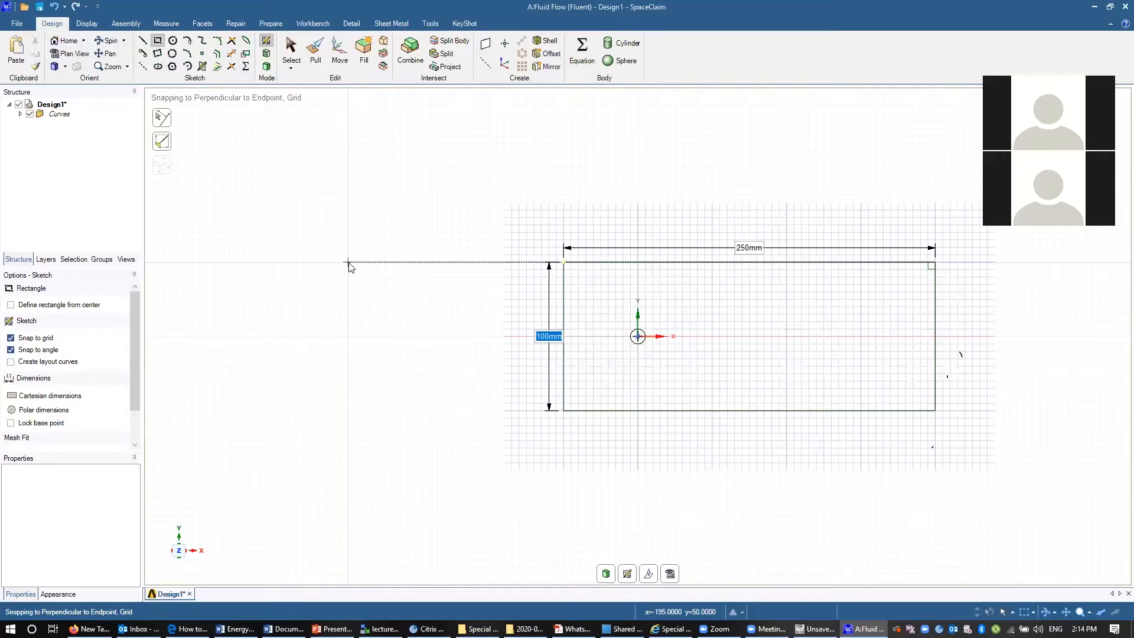
left_click(158, 40)
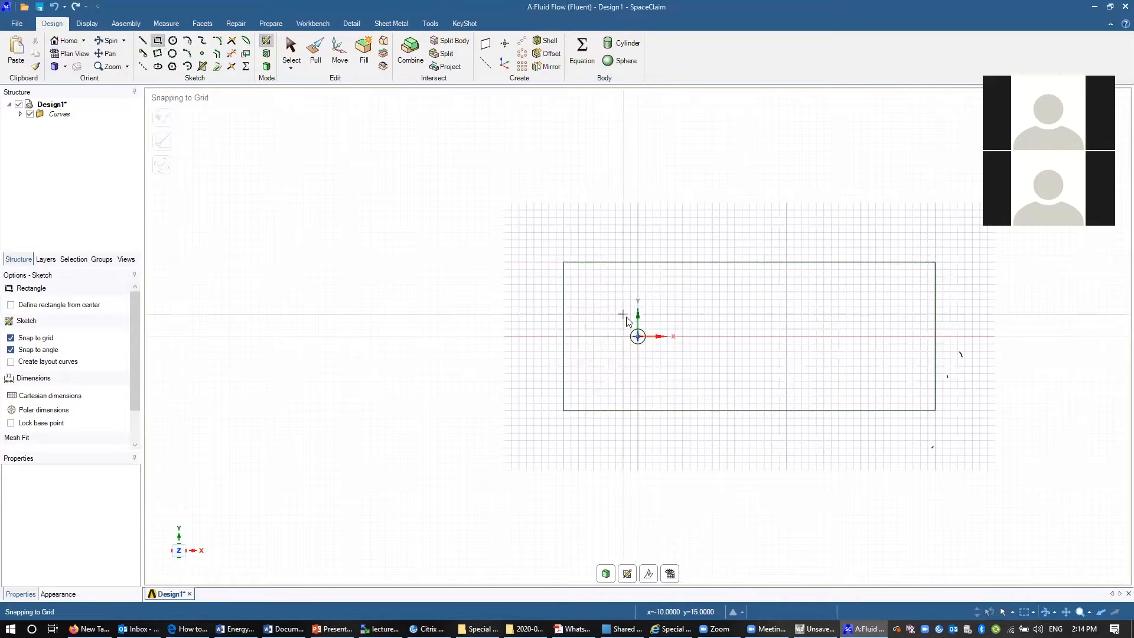
- Sketch a 70 by 20 mm inner rectangle enclosing the circle, with opposite corners at (-10, 10) and (60, -10)
left_click(633, 349)
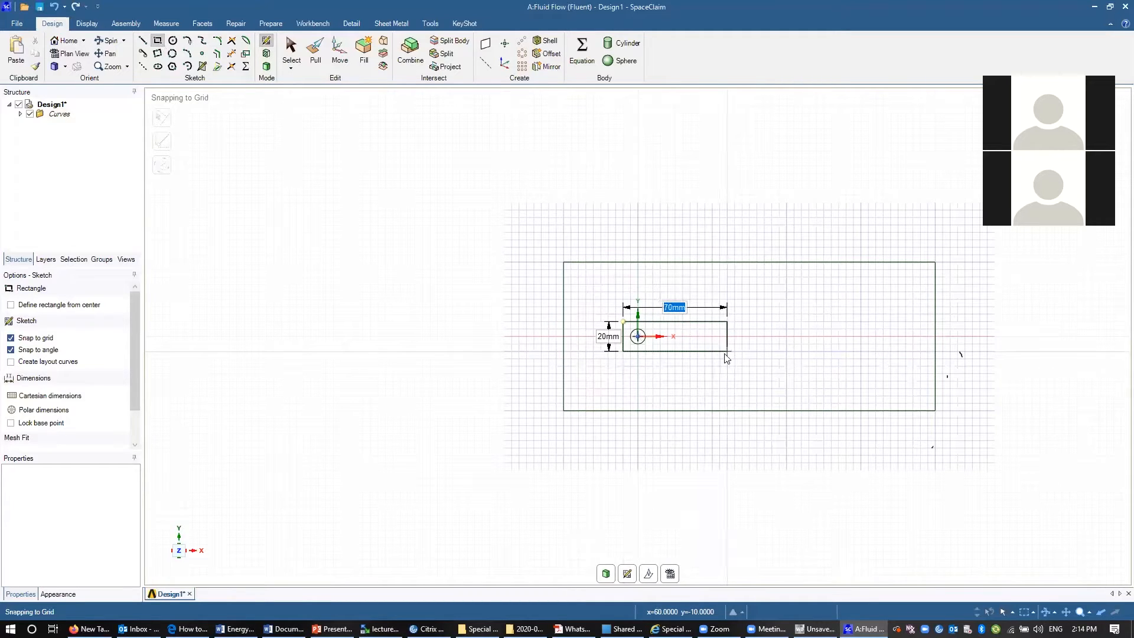
key("Tab")
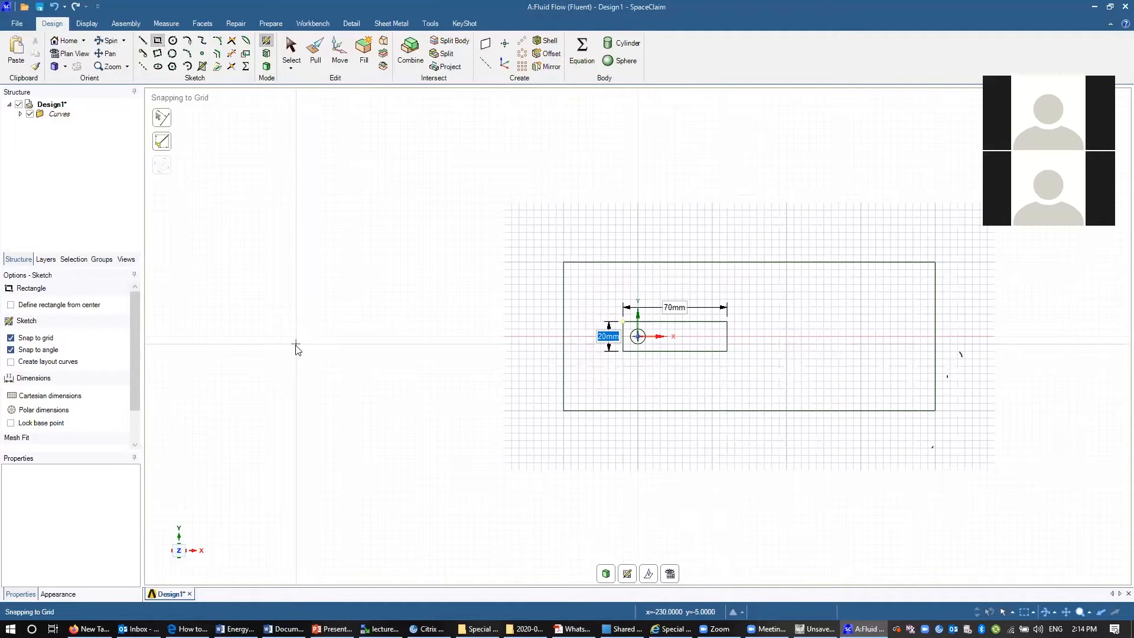
left_click(291, 50)
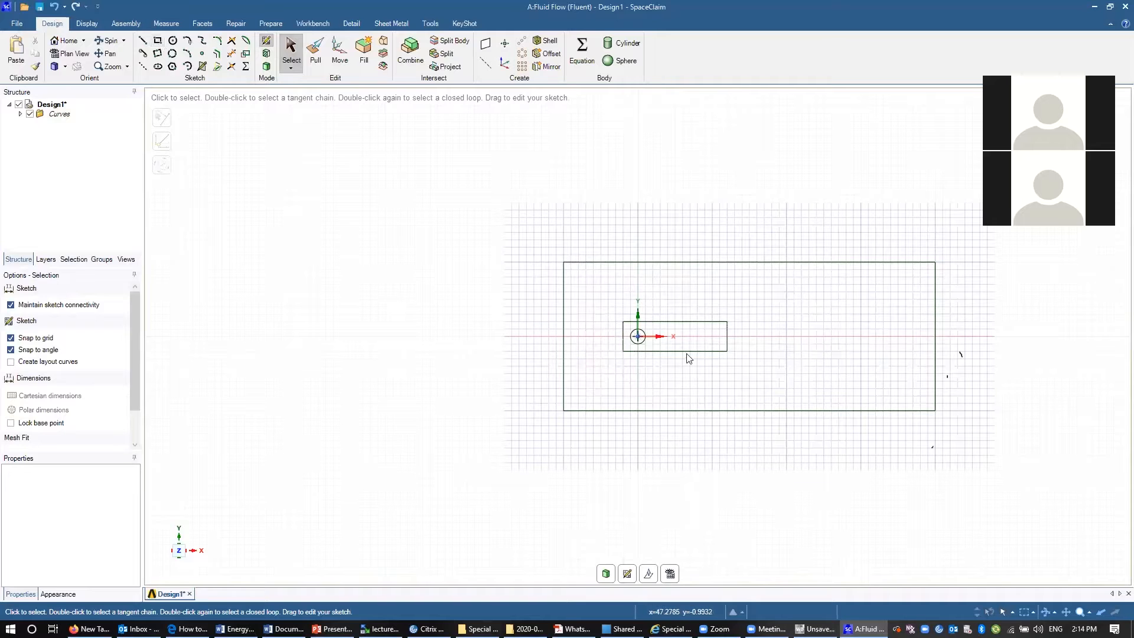
- Finish the sketch and switch to 3D mode to turn the closed profiles into surface faces
left_click(624, 346)
left_click(485, 323)
left_click(634, 343)
key("Escape")
left_click(266, 66)
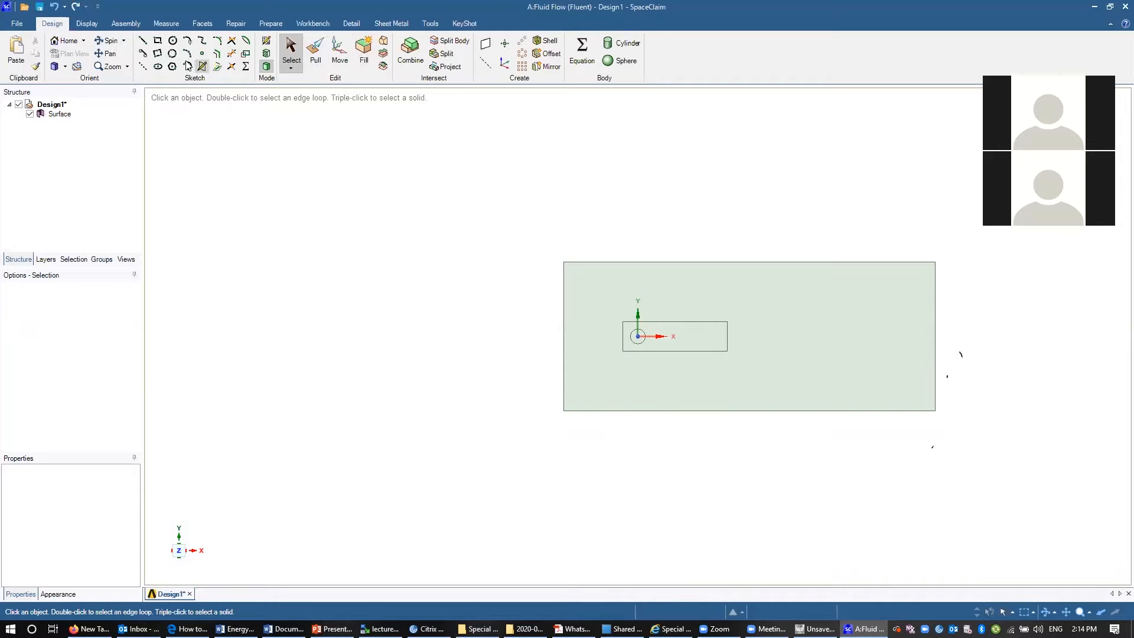
- Delete the circular face at the origin from the surface
left_click(106, 53)
left_click_drag(769, 289, 568, 282)
scroll(435, 438, "down", 3)
scroll(435, 438, "up", 5)
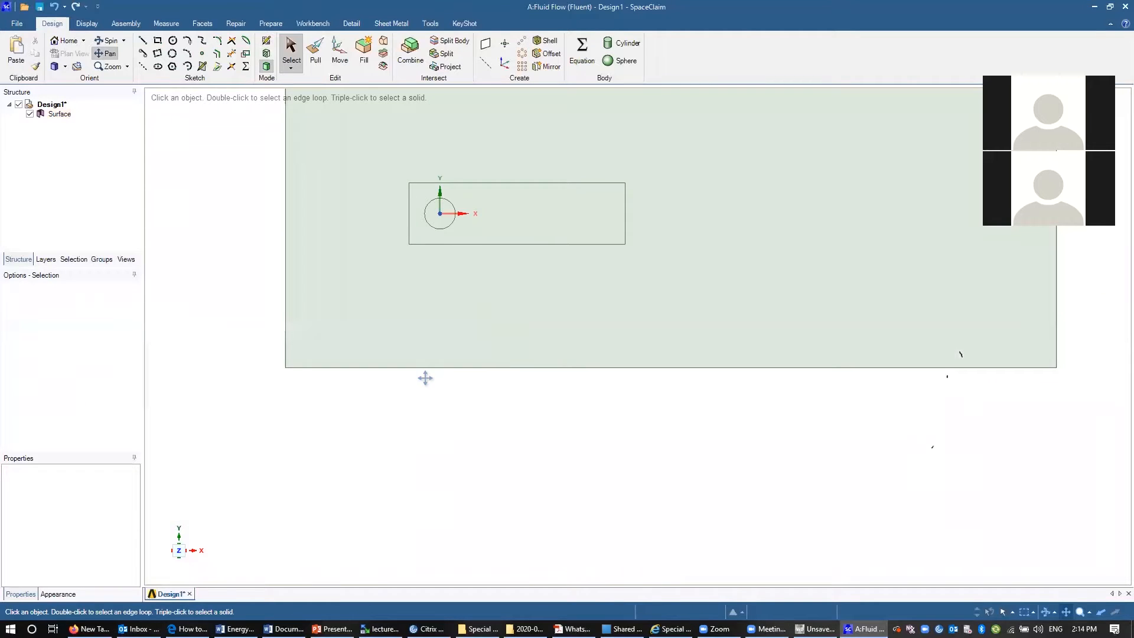
left_click_drag(423, 370, 400, 451)
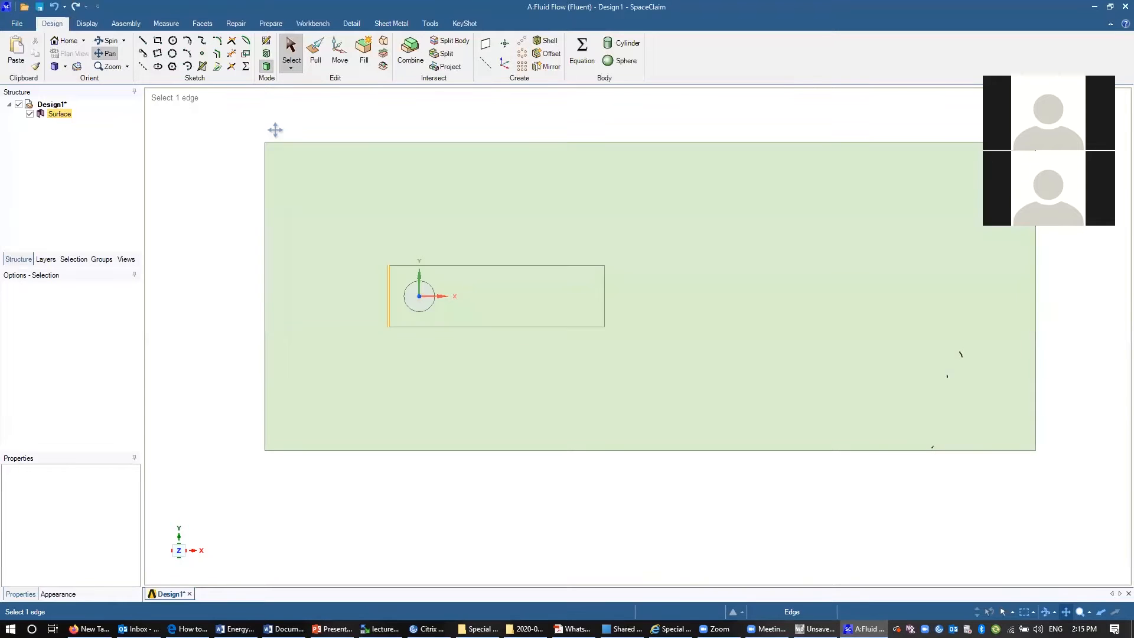
left_click(268, 67)
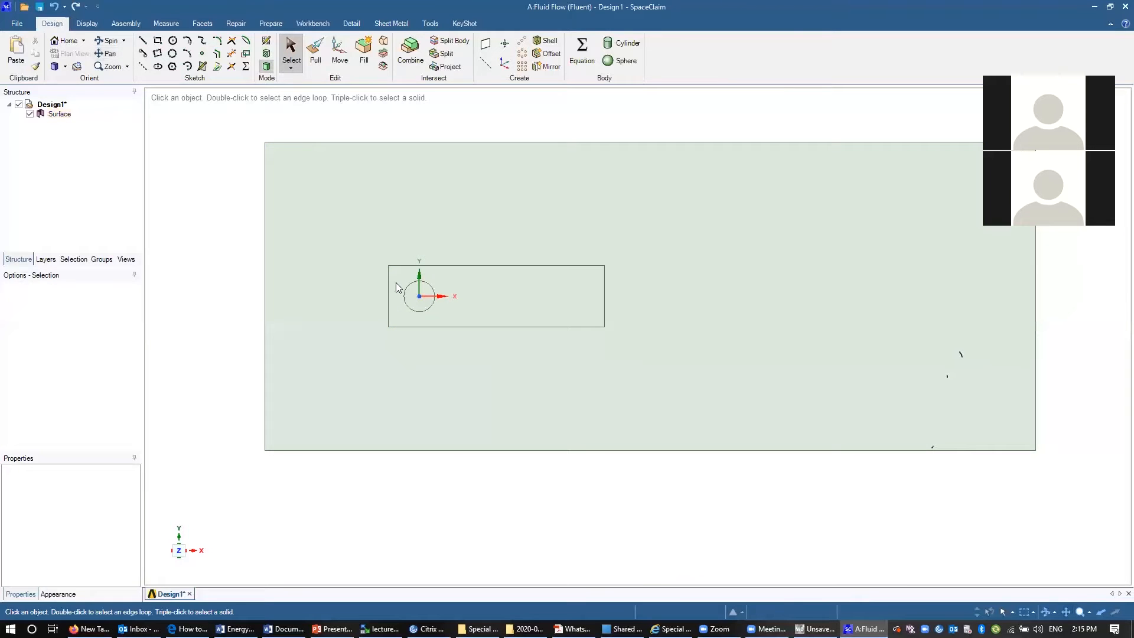
left_click(416, 301)
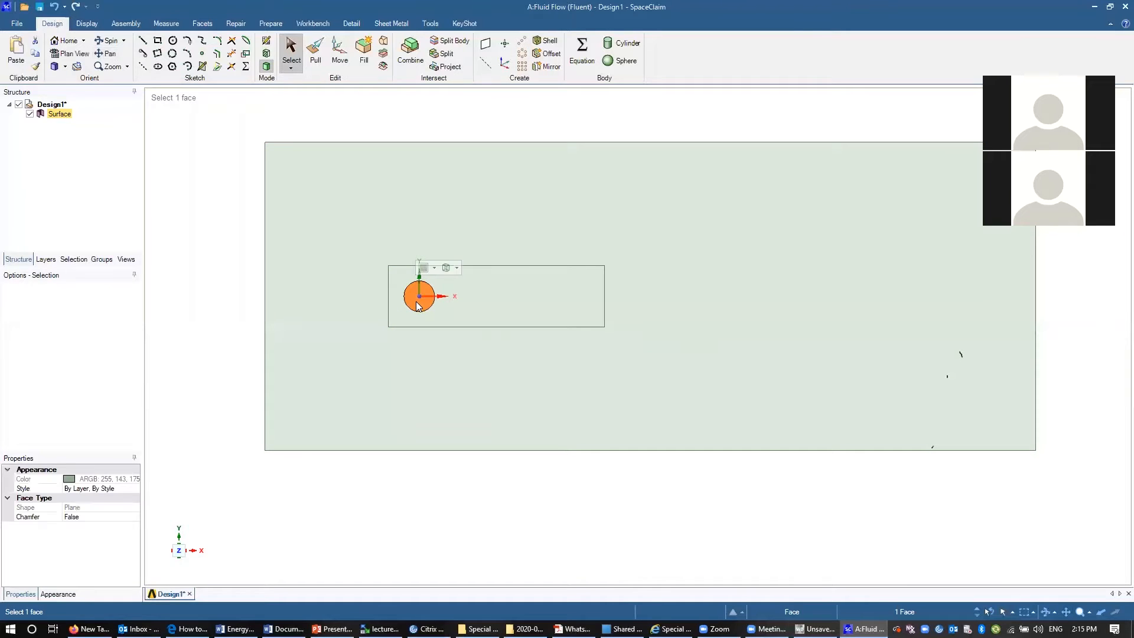
right_click(417, 305)
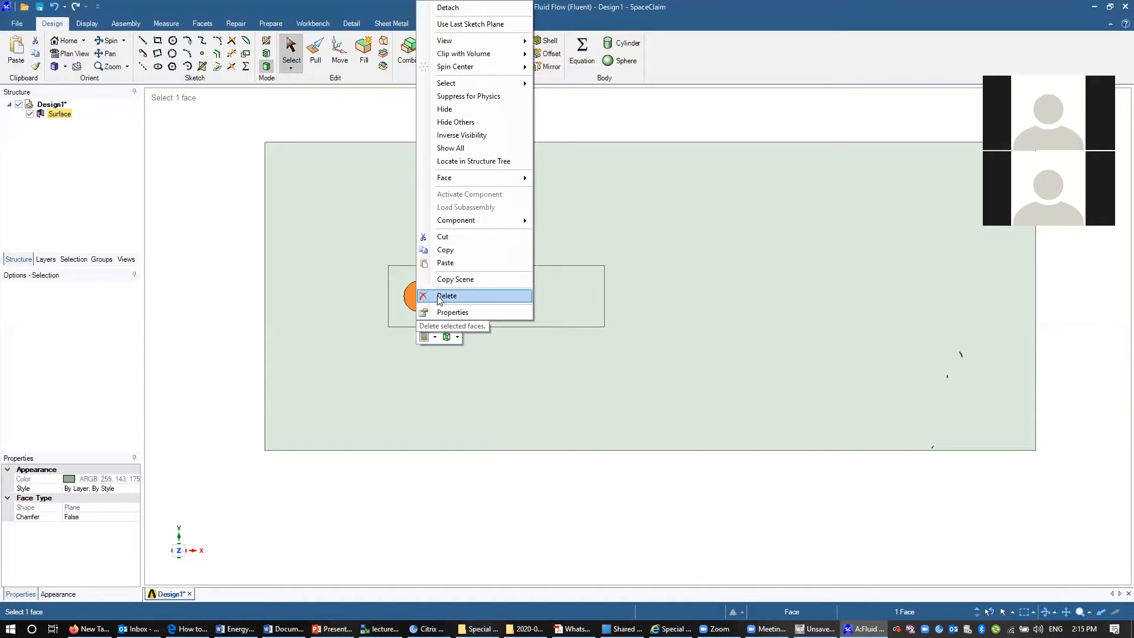
left_click(440, 296)
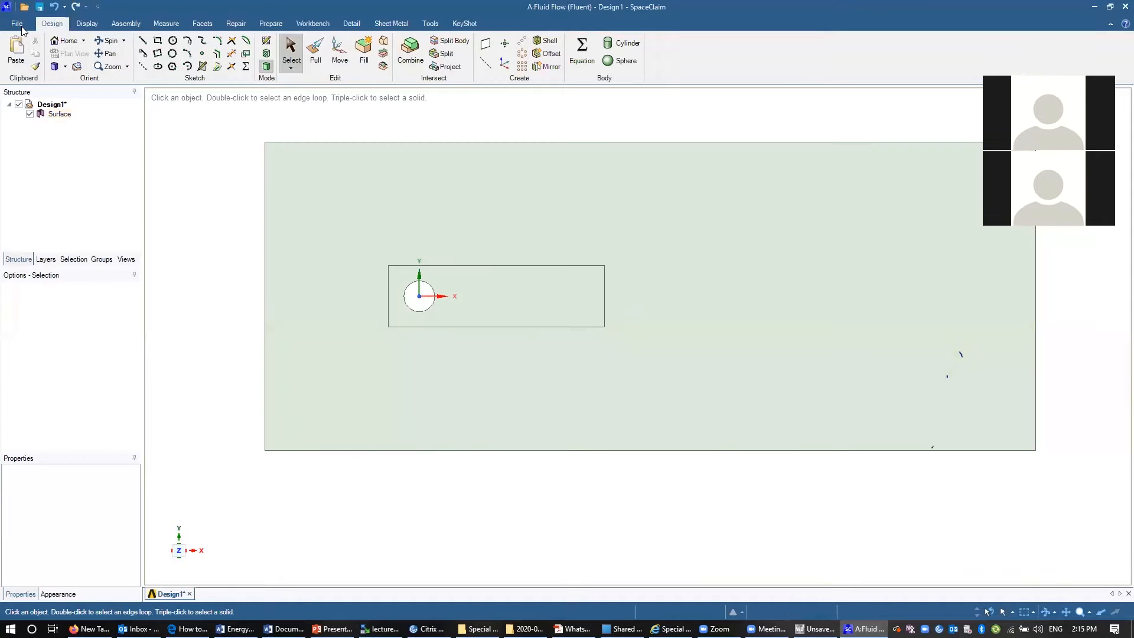
- Start saving the project and browse to the 300999 folder under Teaching, 2020_Autumn on drive C
left_click(18, 24)
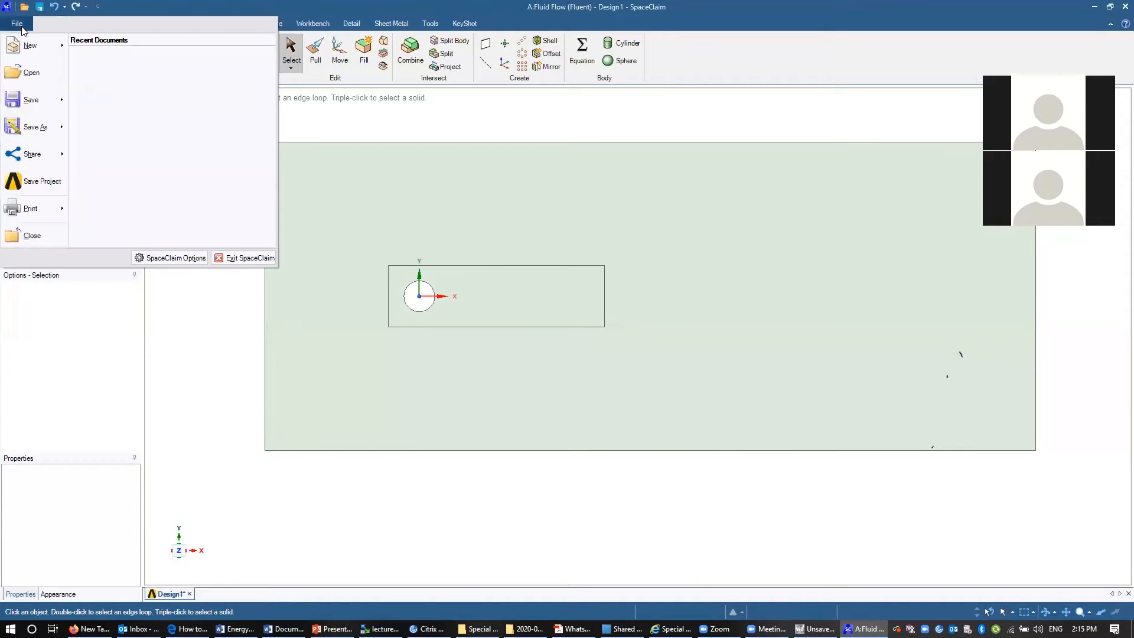
left_click(52, 178)
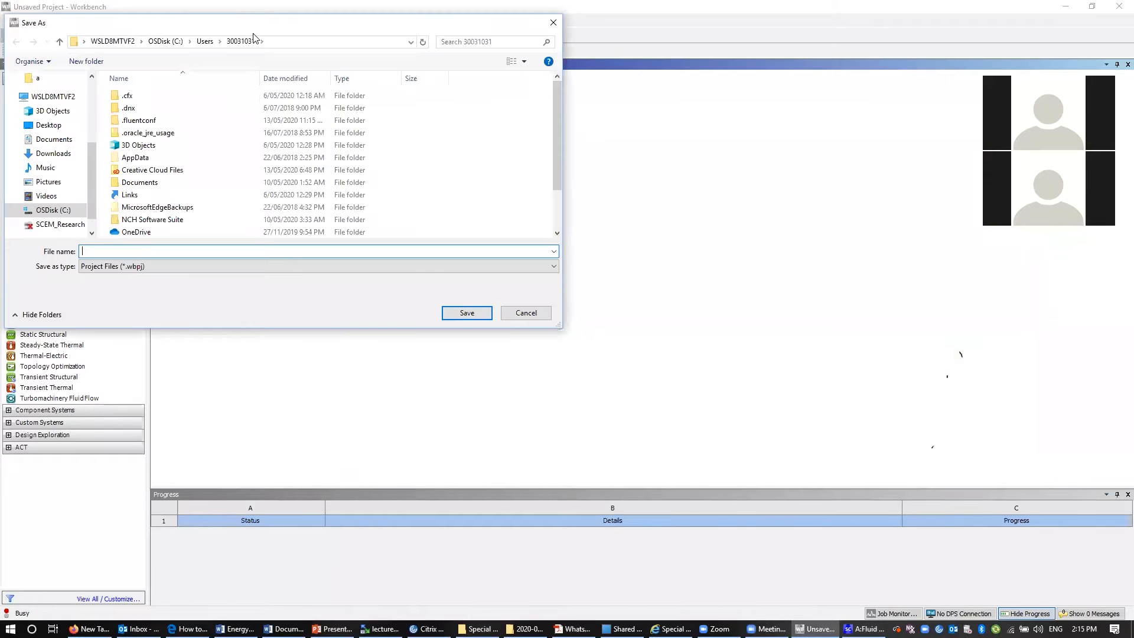
double_click(247, 28)
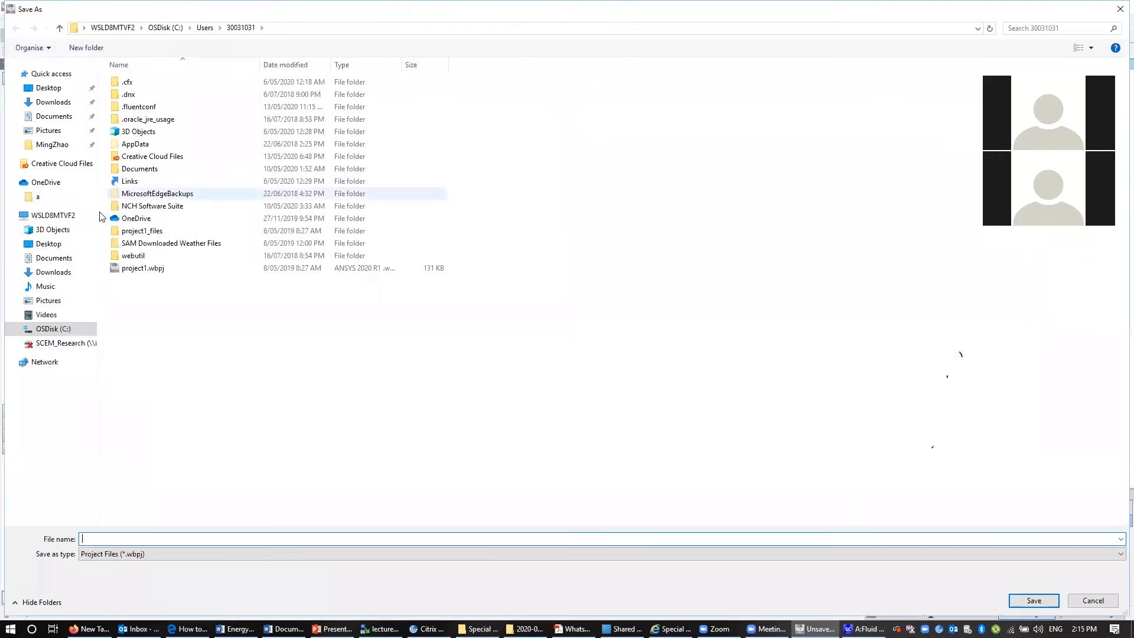
left_click(54, 329)
double_click(139, 120)
left_click(153, 282)
double_click(155, 286)
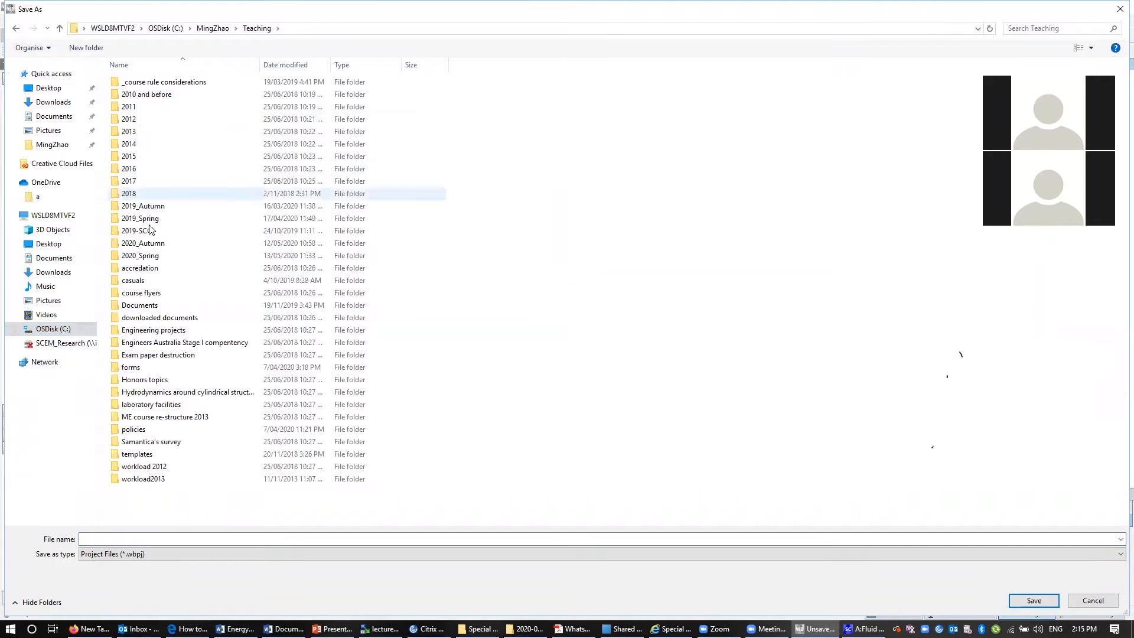
left_click(157, 246)
double_click(158, 246)
double_click(144, 94)
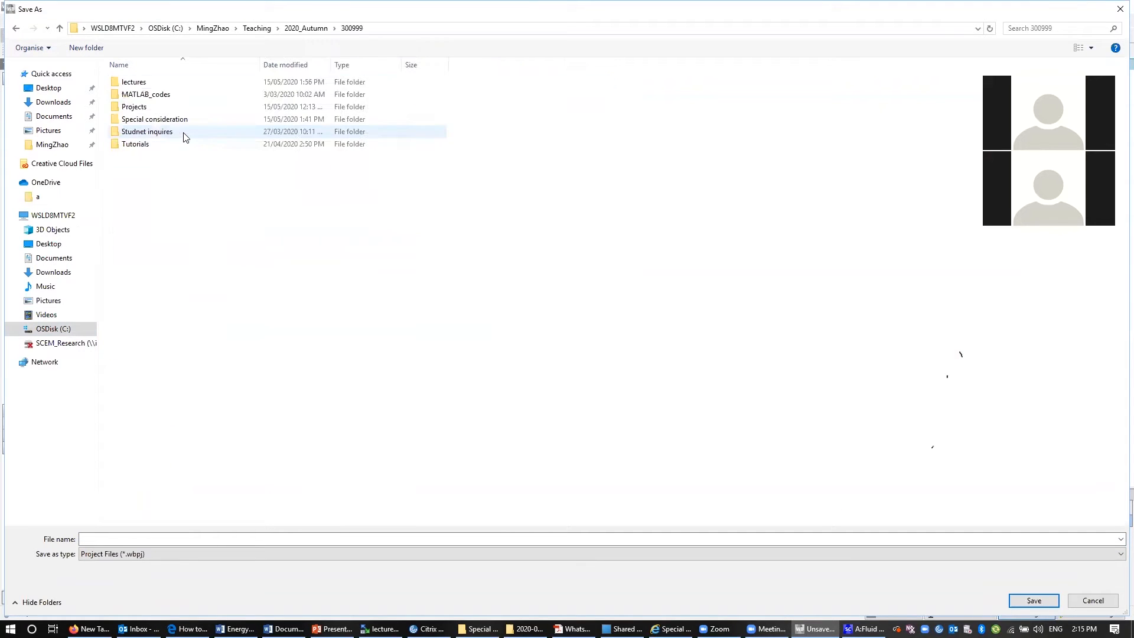
- Create a new folder inside the 300999 folder
right_click(481, 242)
mouse_move(552, 366)
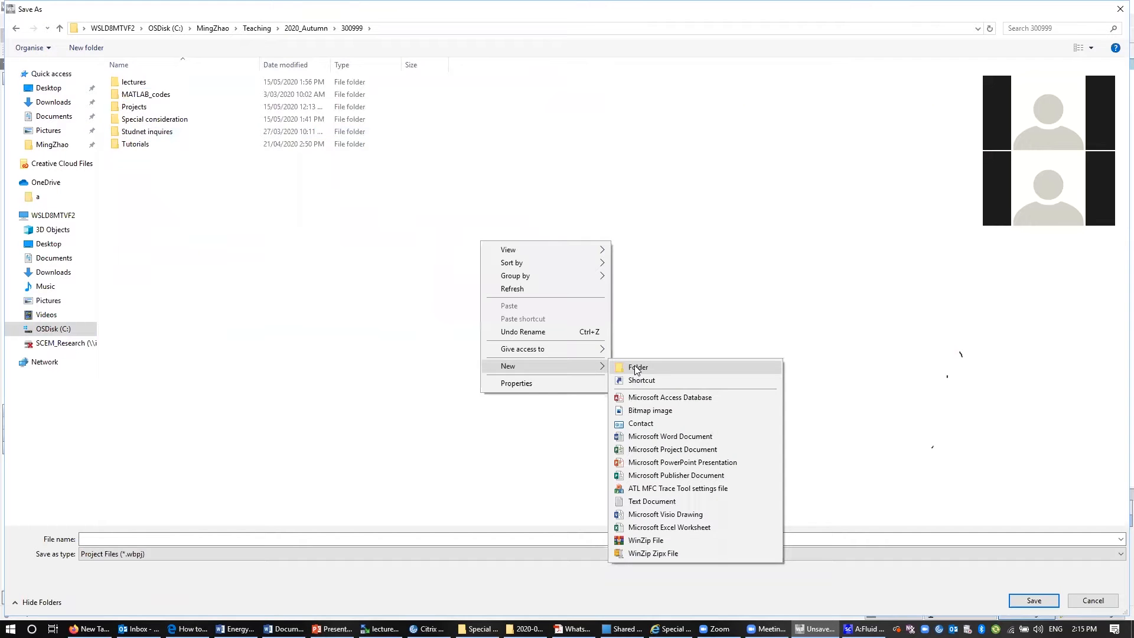
left_click(636, 368)
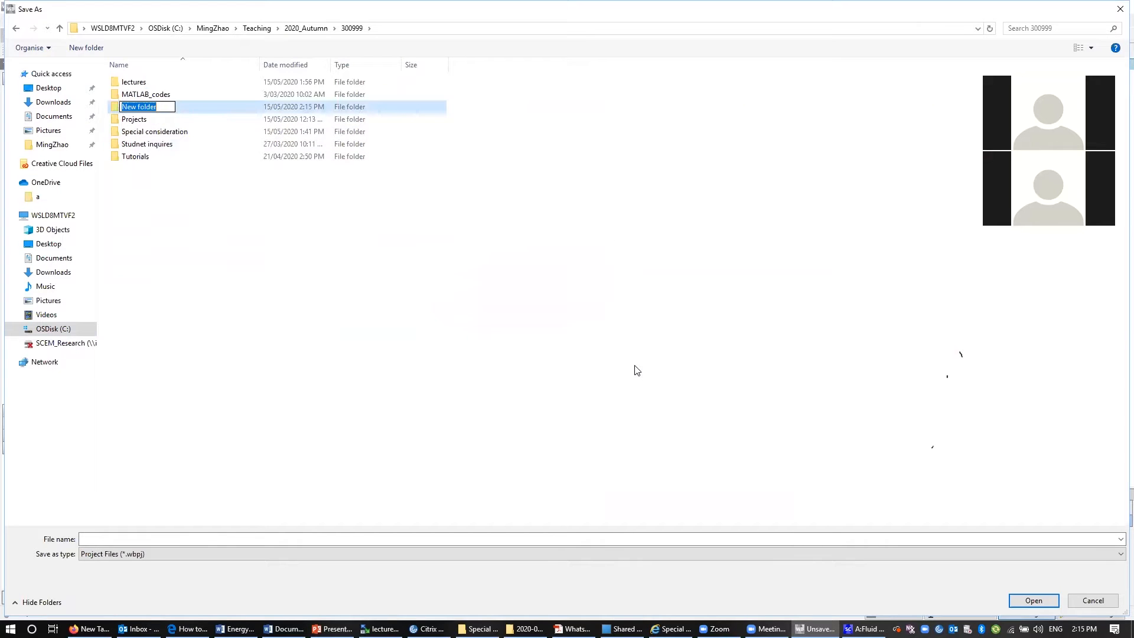
type("pipe flo")
key("BackSpace")
key("BackSpace")
key("BackSpace")
key("BackSpace")
key("BackSpace")
key("BackSpace")
key("BackSpace")
key("BackSpace")
- Name the new folder flow_cylinder and save the project inside it as flow_cylinder
type("f")
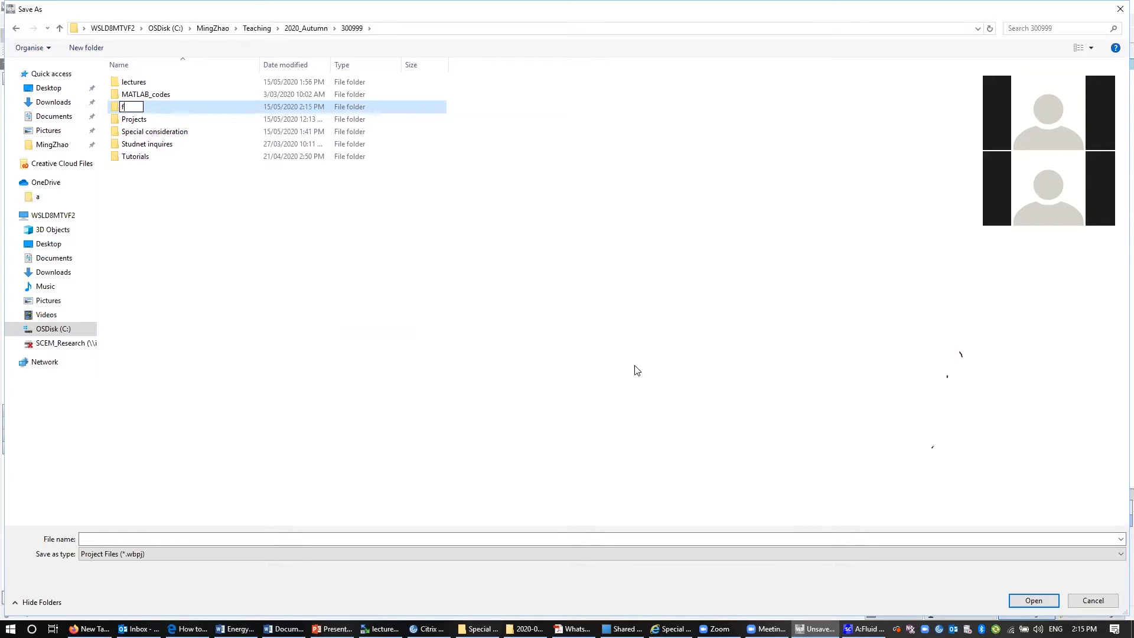
type("low_cylinder")
key("Return")
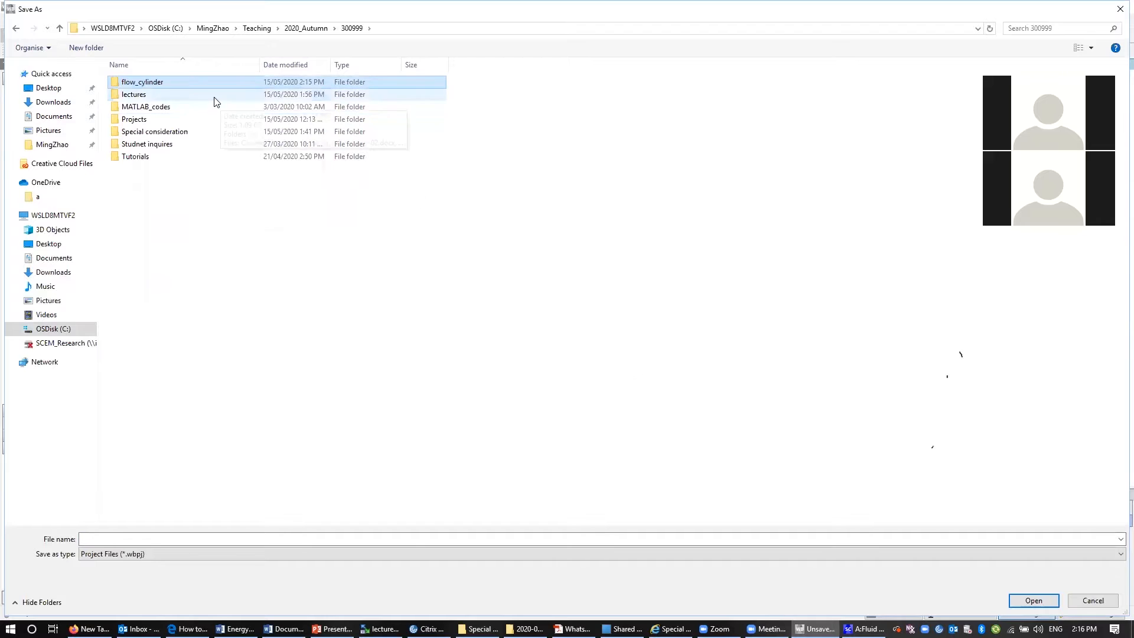
double_click(185, 82)
left_click(139, 539)
type("flow_cylinder")
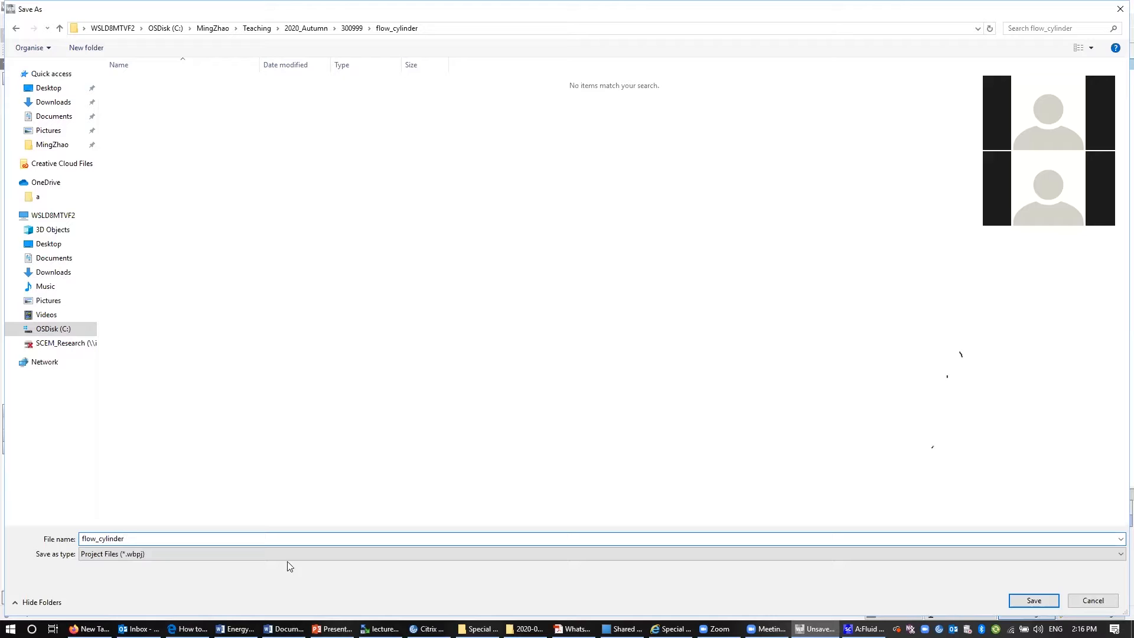
key("Return")
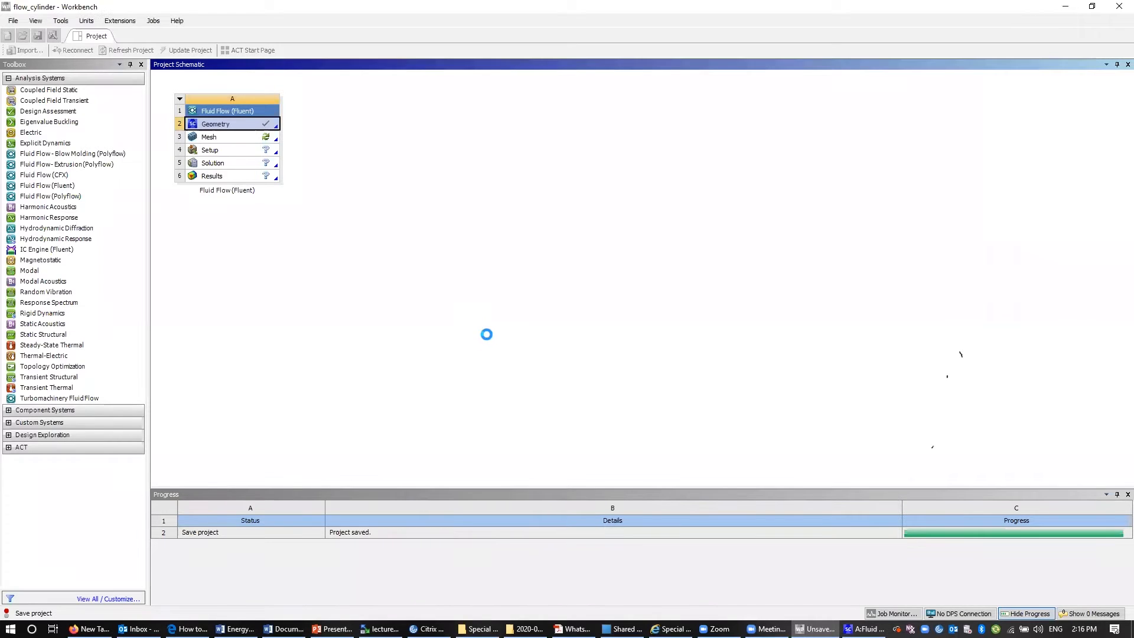
- Open the Fluent system's Mesh cell in Meshing and rename the surface body flow_cylinder
double_click(240, 138)
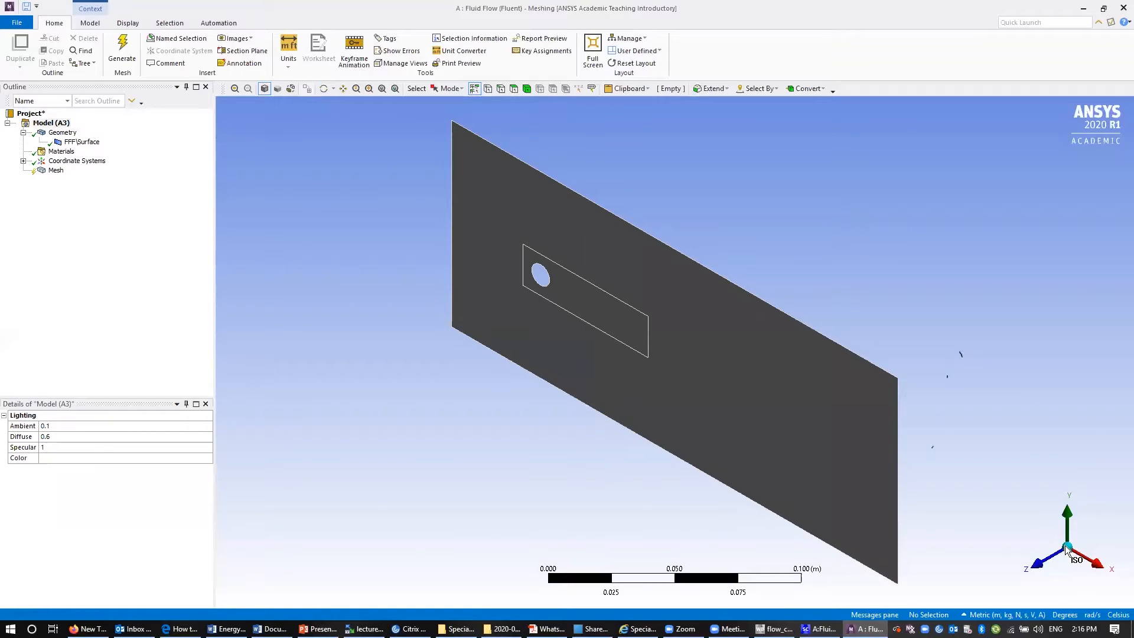
left_click(1041, 564)
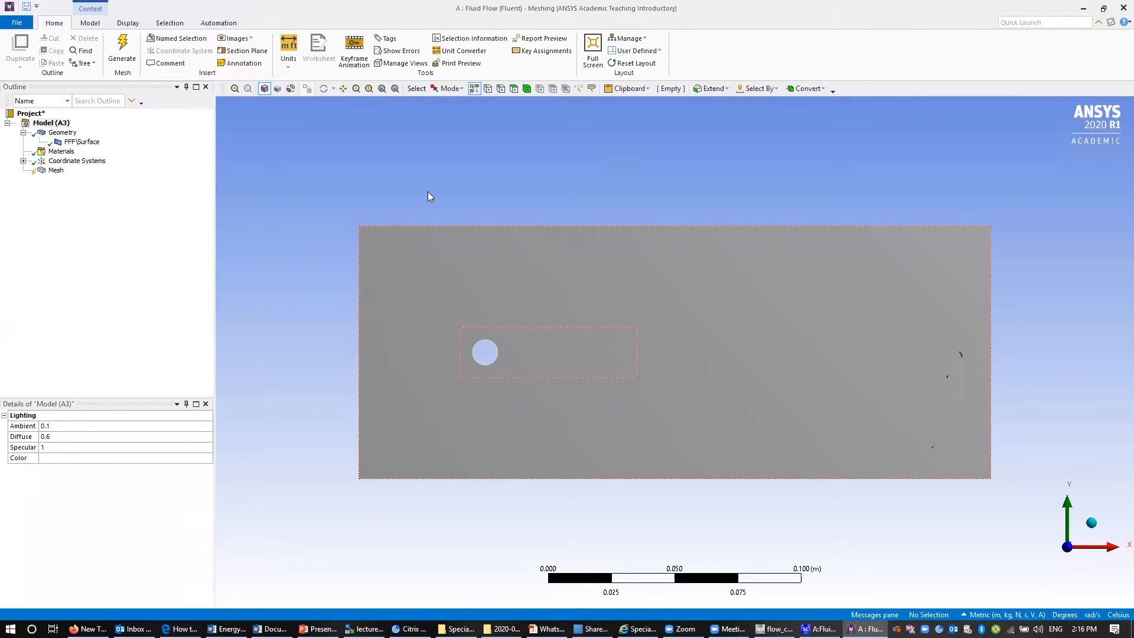
left_click(82, 144)
right_click(83, 144)
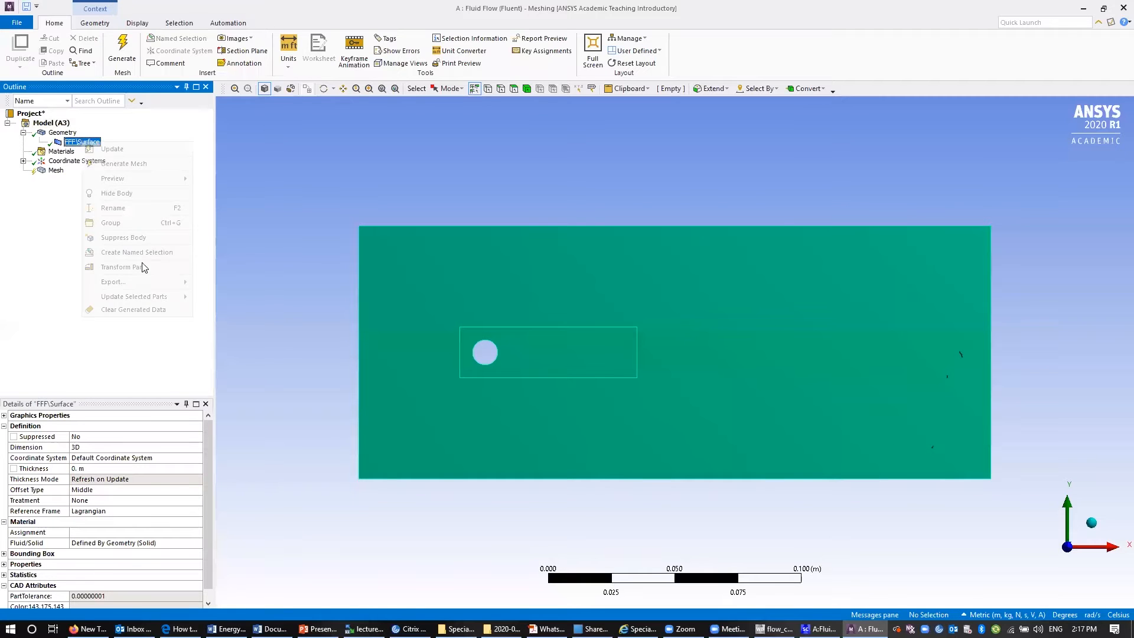
left_click(137, 208)
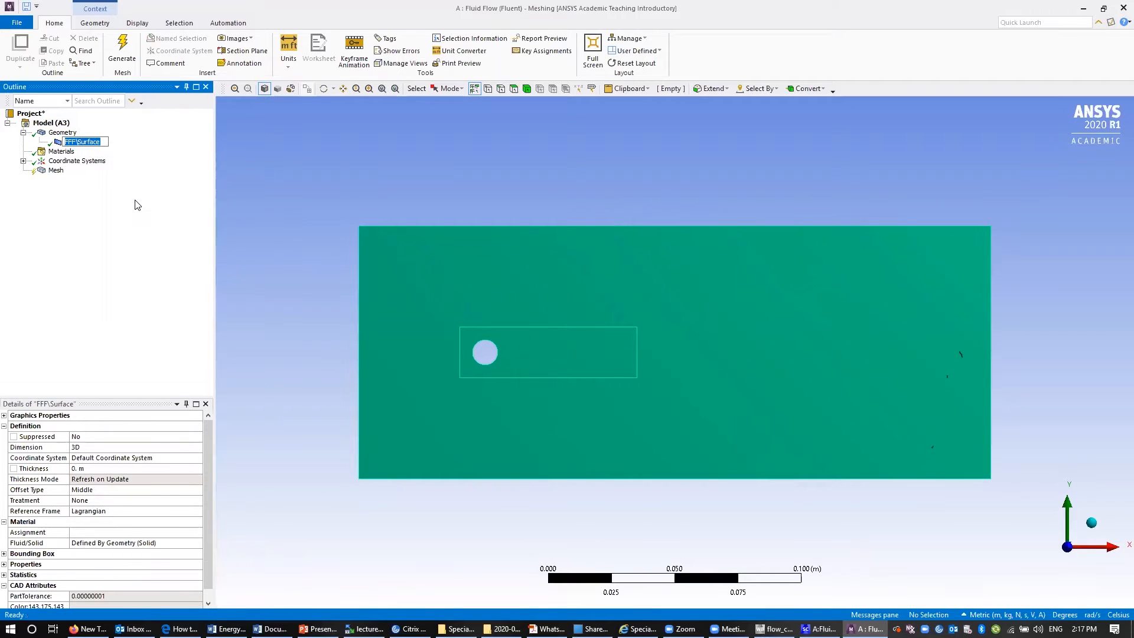
type("flow_cylinder")
key("Return")
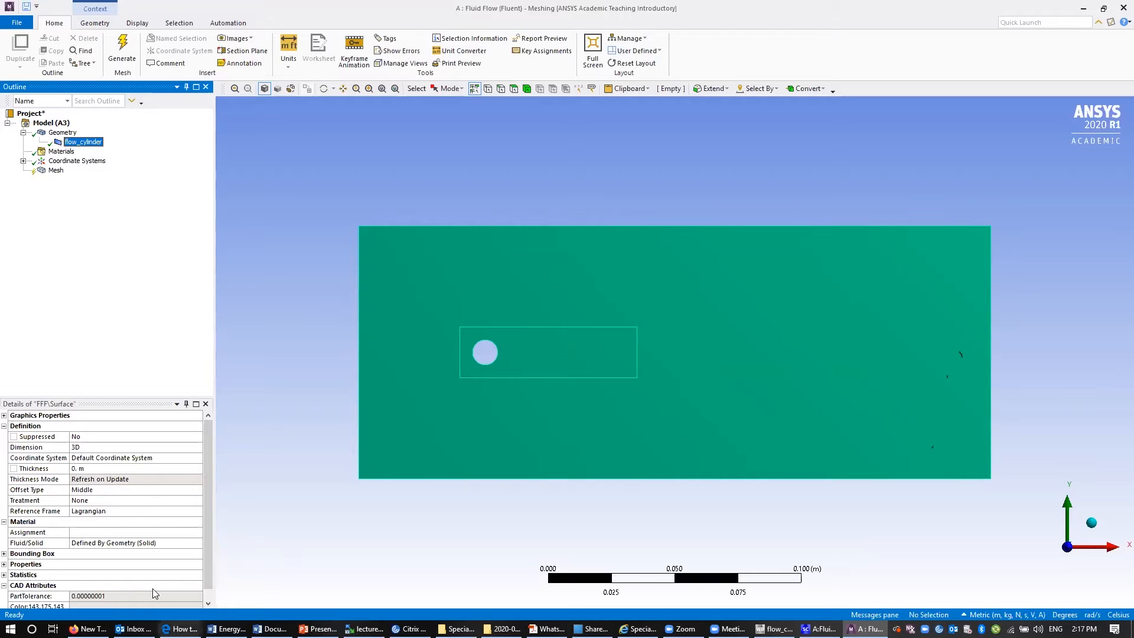
- Set the Fluid/Solid material property of the flow_cylinder body to Fluid
left_click(190, 543)
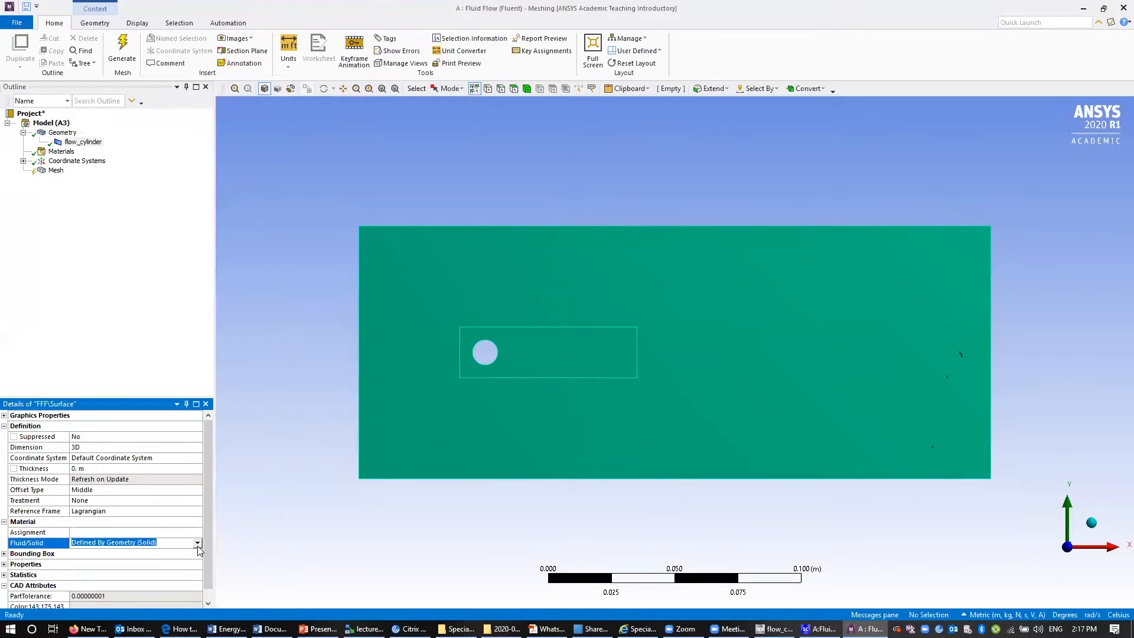
left_click(197, 544)
left_click(167, 560)
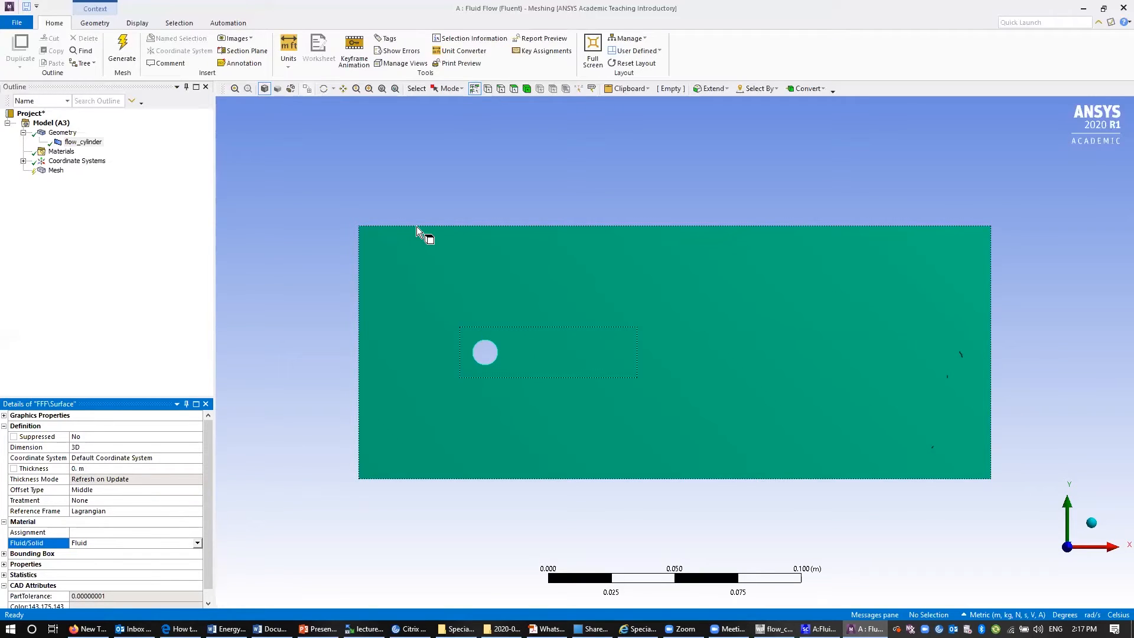
- Create a named selection called Inlet from the left vertical edge of the outer rectangle
left_click(502, 90)
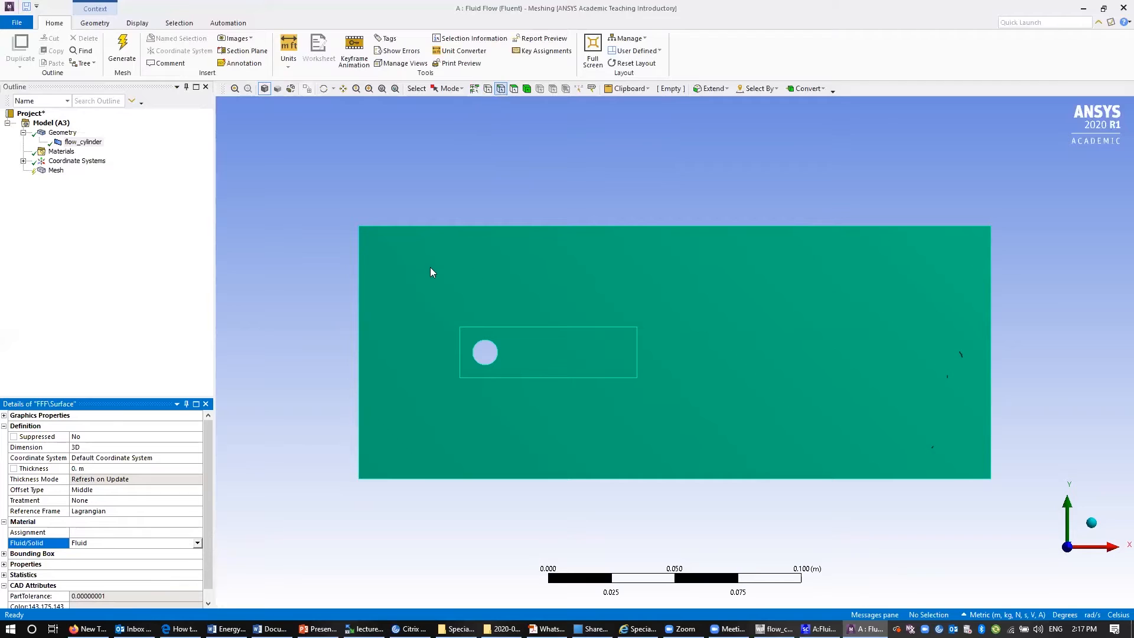
left_click(359, 320)
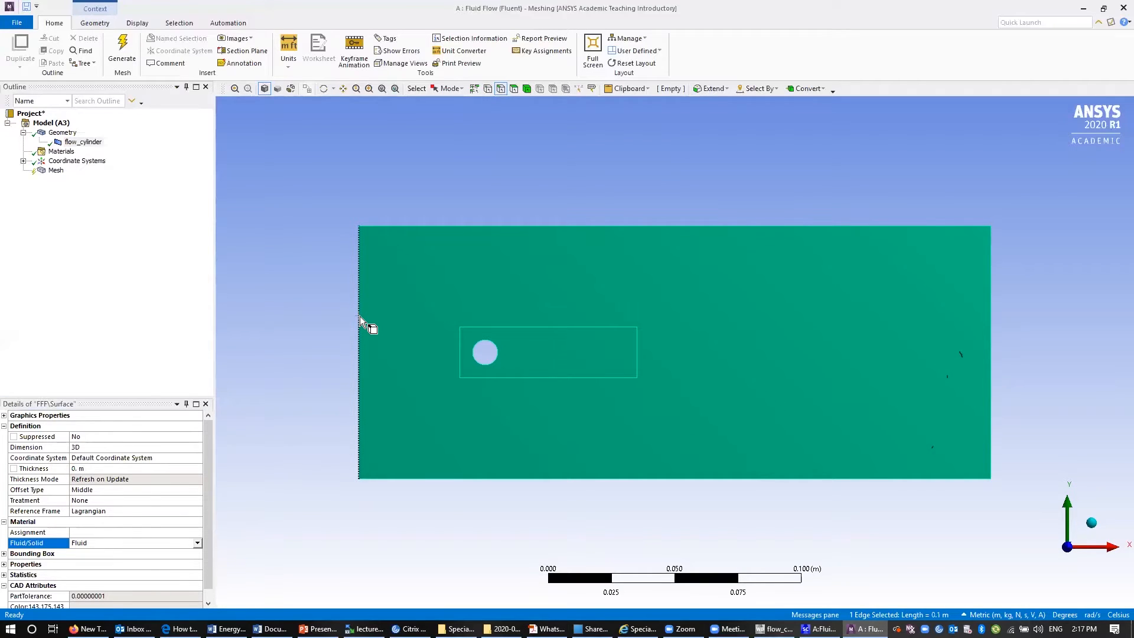
right_click(361, 319)
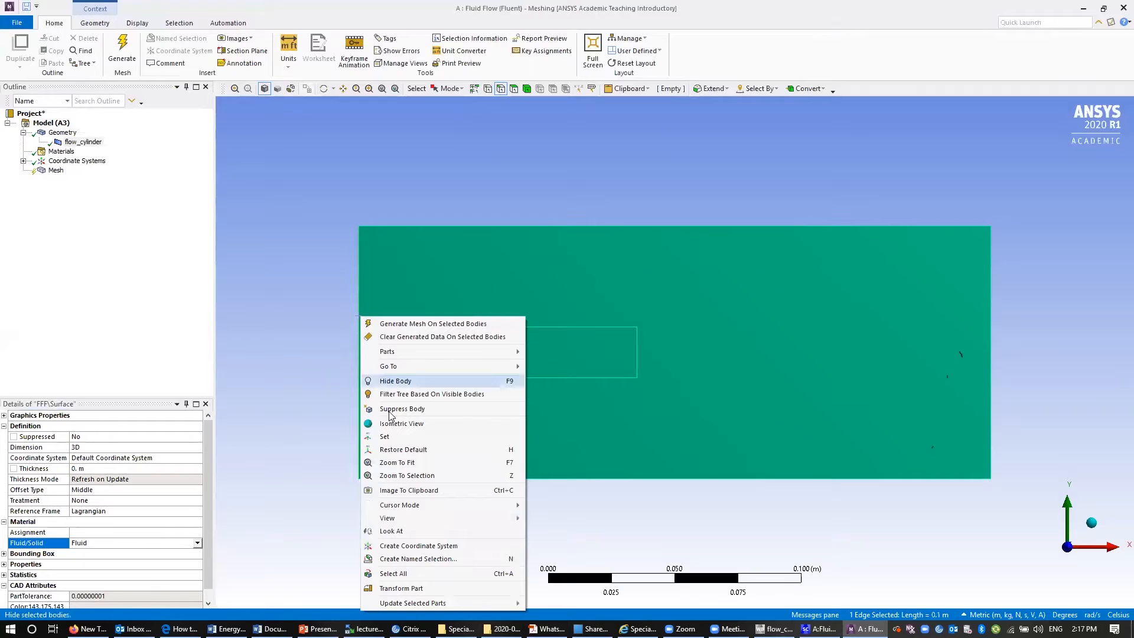
left_click(417, 559)
type("Inlet")
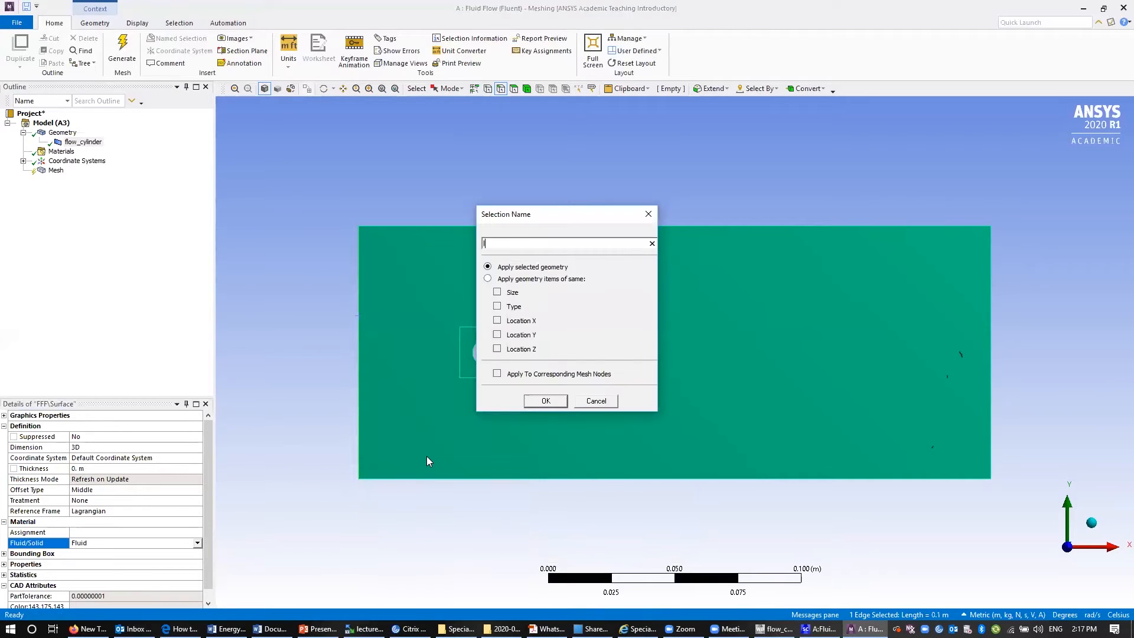
left_click(563, 400)
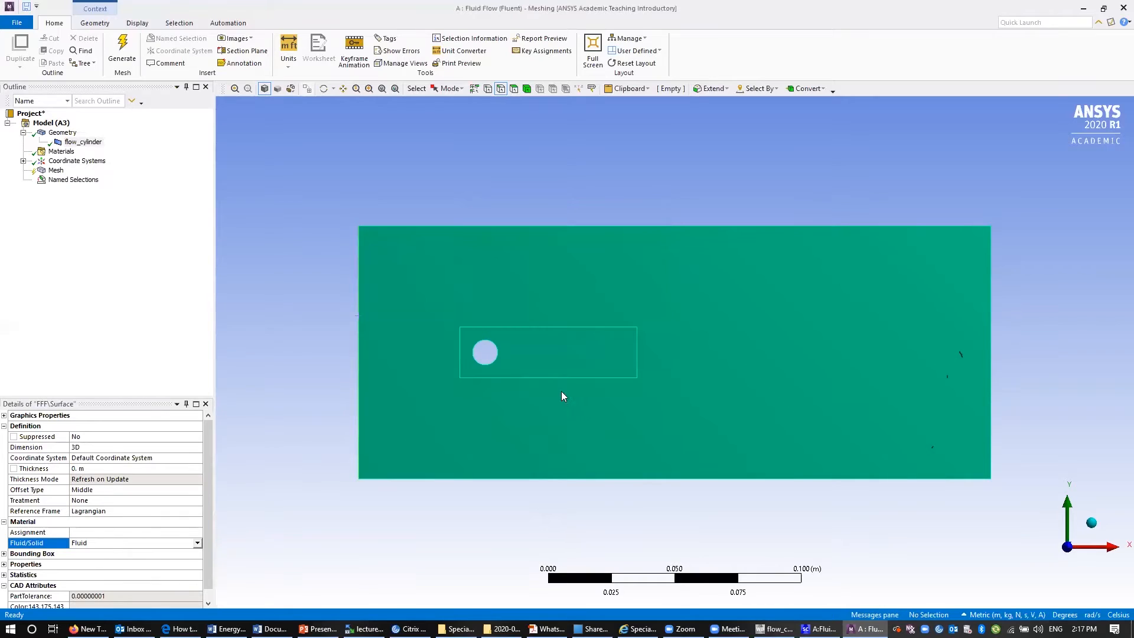
- Create a named selection called outlet from the right vertical edge of the outer rectangle
left_click(992, 329)
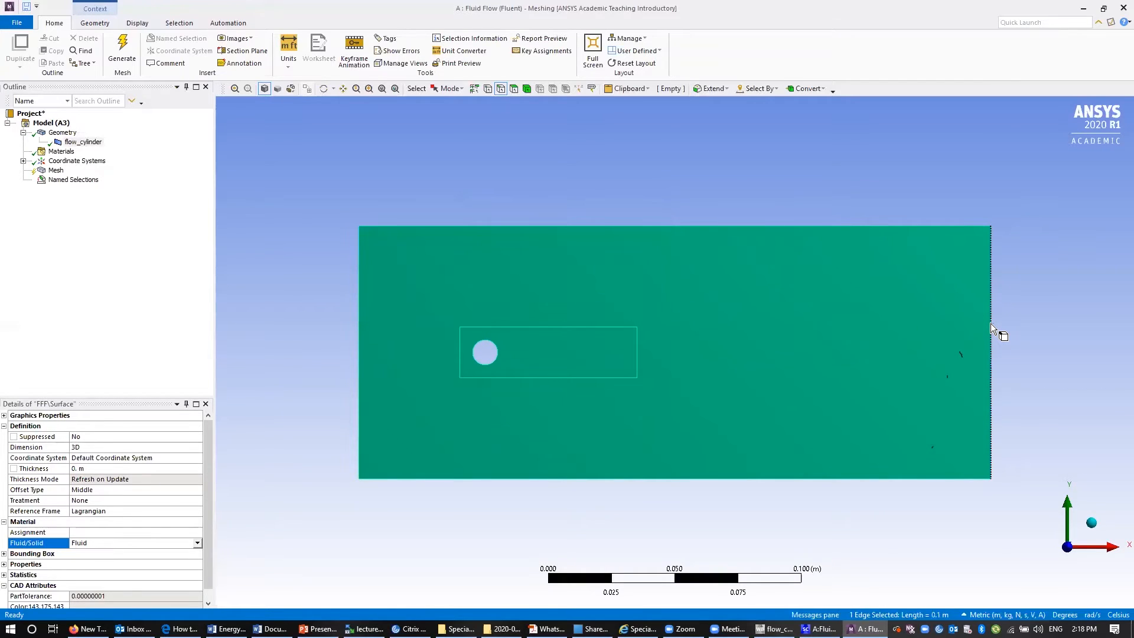
right_click(992, 329)
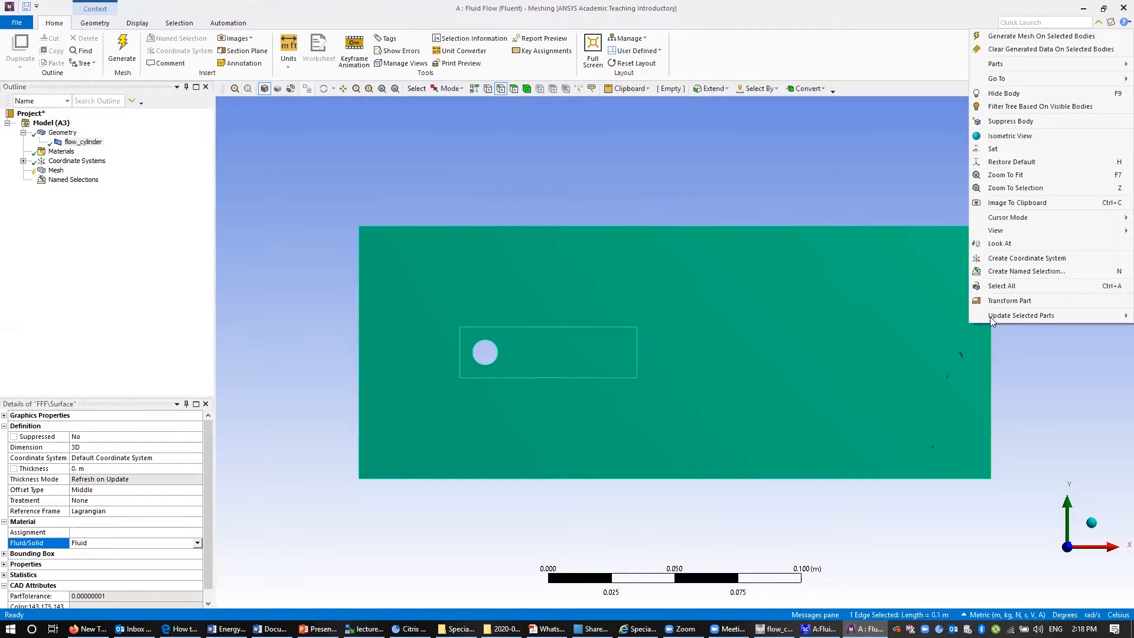
left_click(1012, 272)
type("outlet")
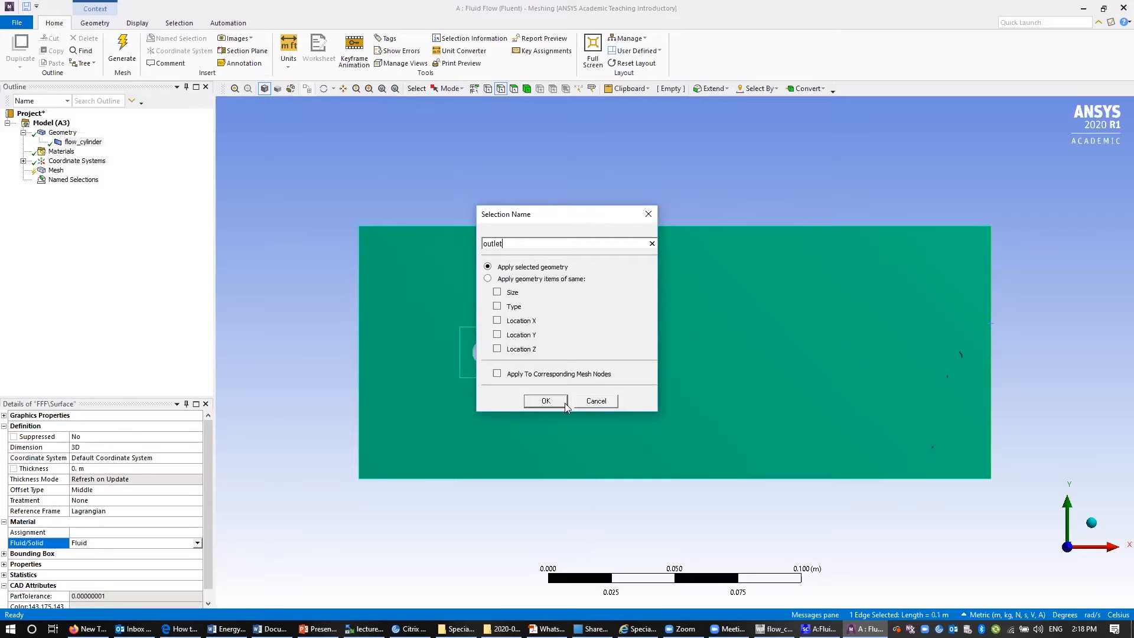
left_click(546, 401)
- Create a named selection called cylinder_surface from the circular edge of the hole
left_click(500, 355)
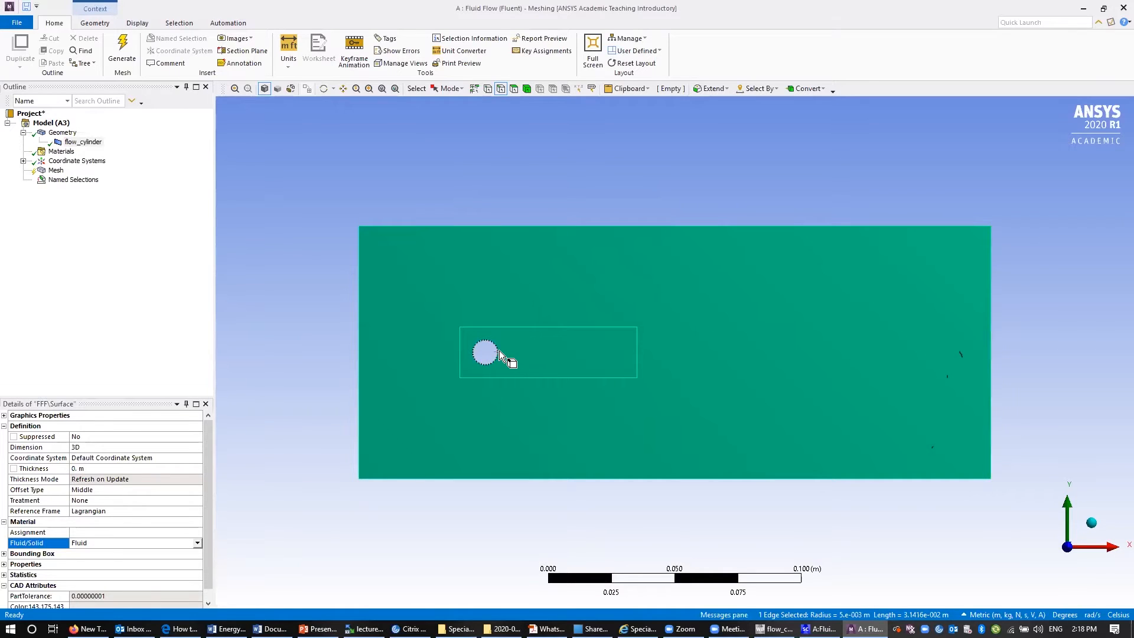
right_click(500, 354)
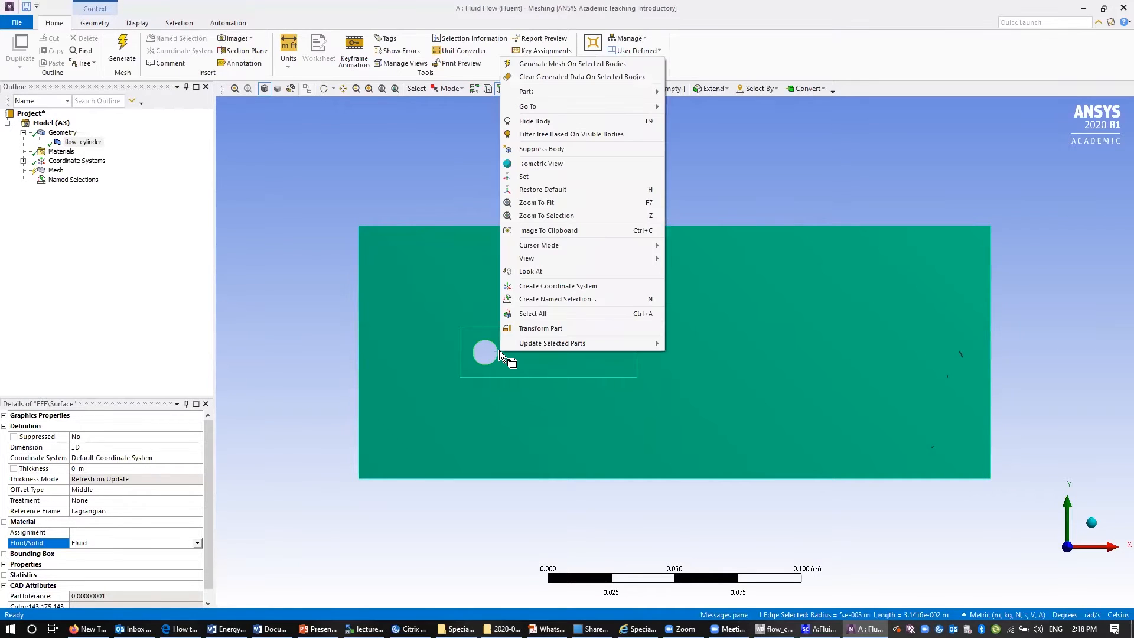
left_click(556, 299)
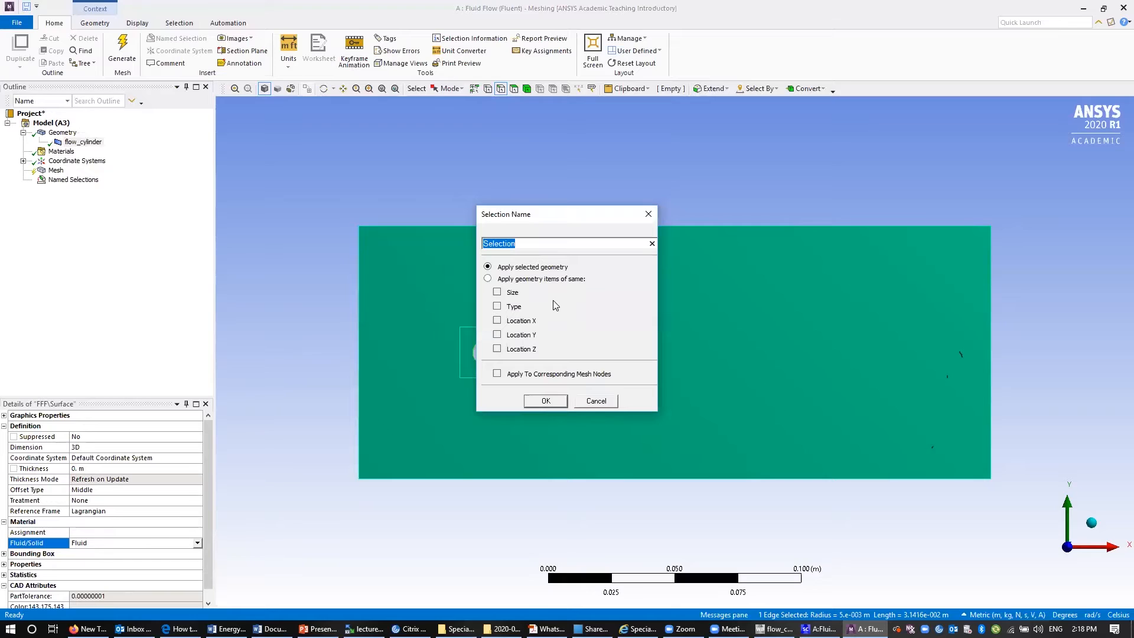
type("cylinder_surface")
left_click(550, 400)
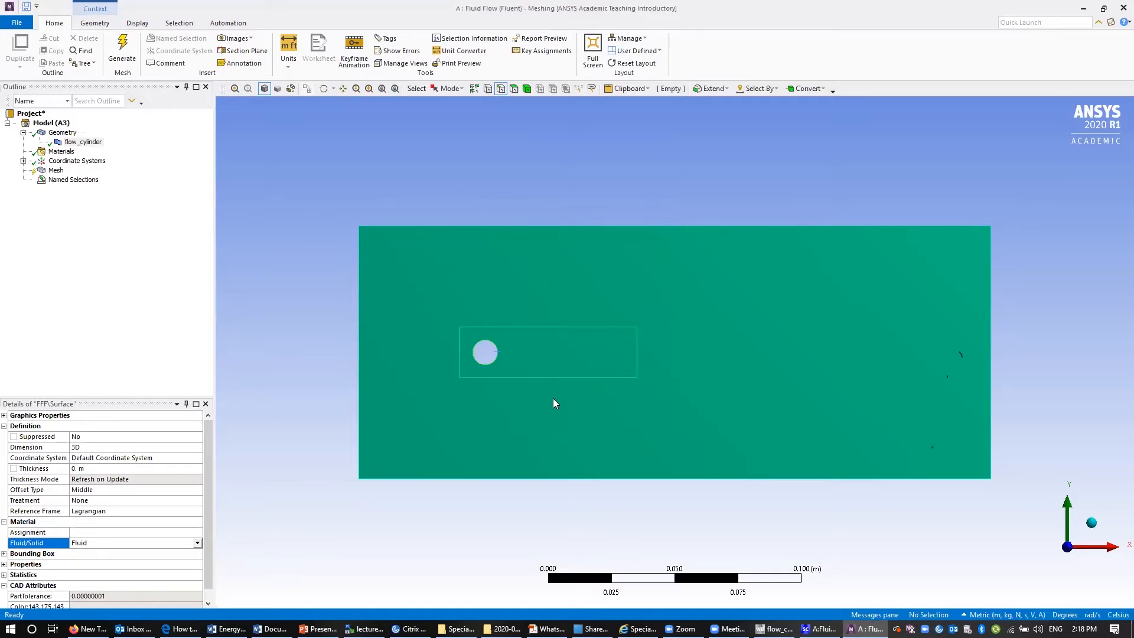
- Create a named selection called side_boundaries from the upper and lower horizontal edges of the outer rectangle
left_click(643, 228)
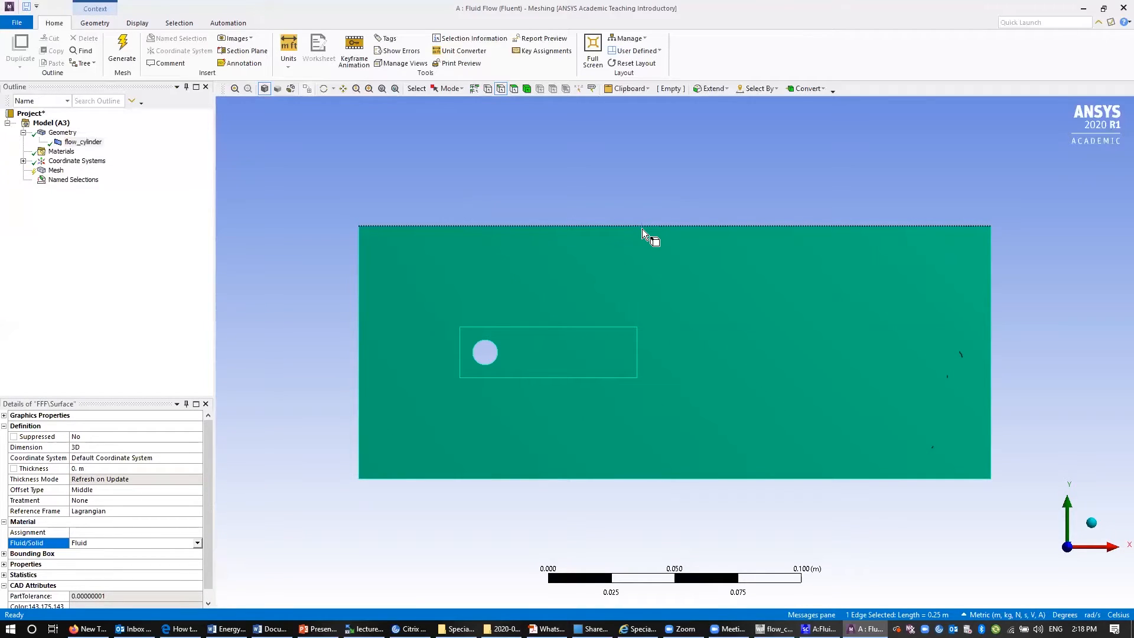
left_click(673, 477, "ctrl")
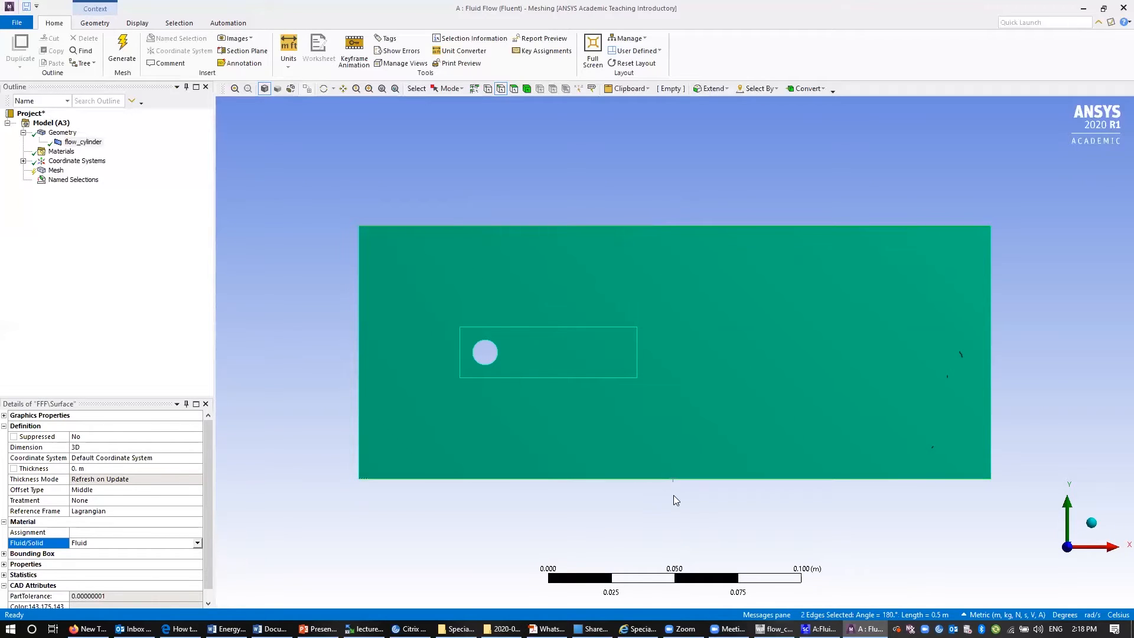
right_click(672, 478)
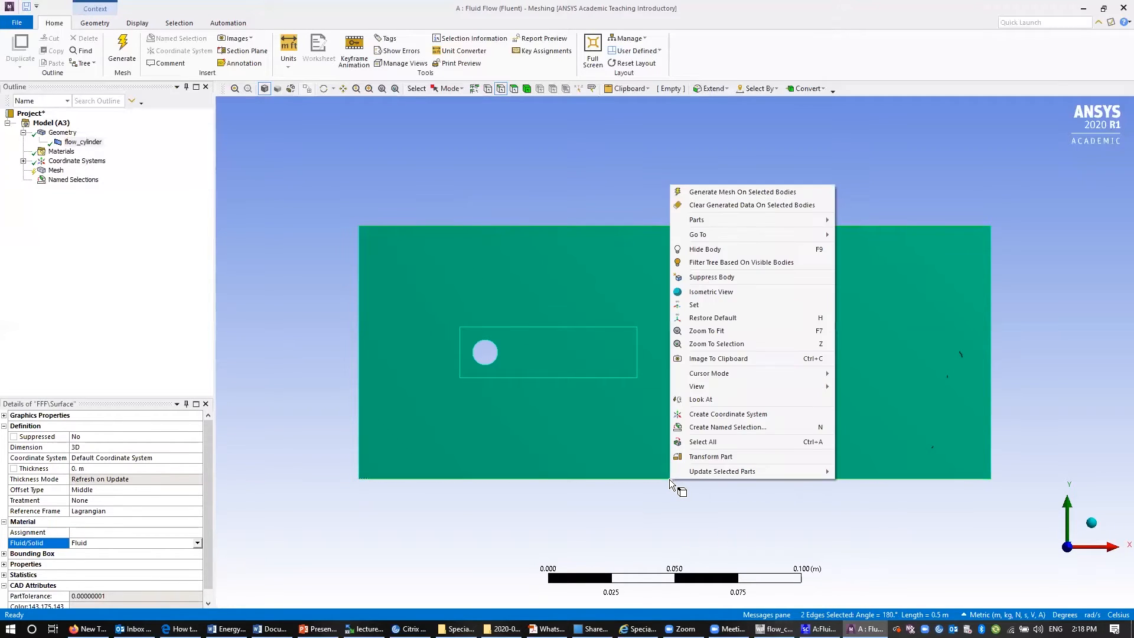
left_click(714, 428)
type("side")
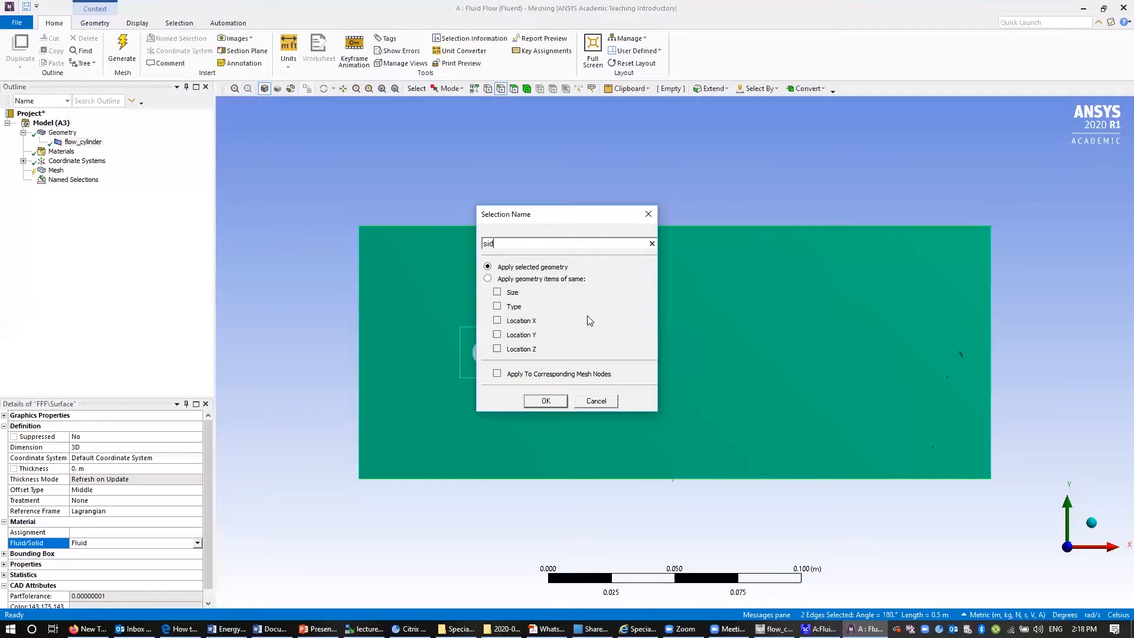
type("boundaries")
key("Return")
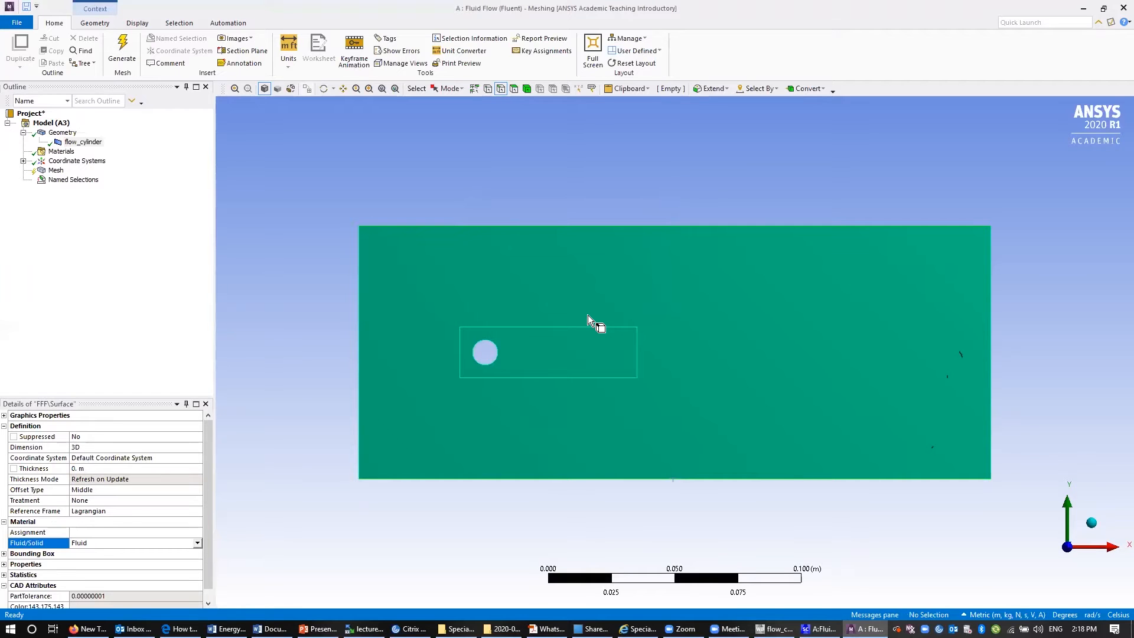
- Review the Inlet, outlet, cylinder_surface and side_boundaries selections and generate the mesh with the default settings
left_click(87, 179)
left_click(71, 189)
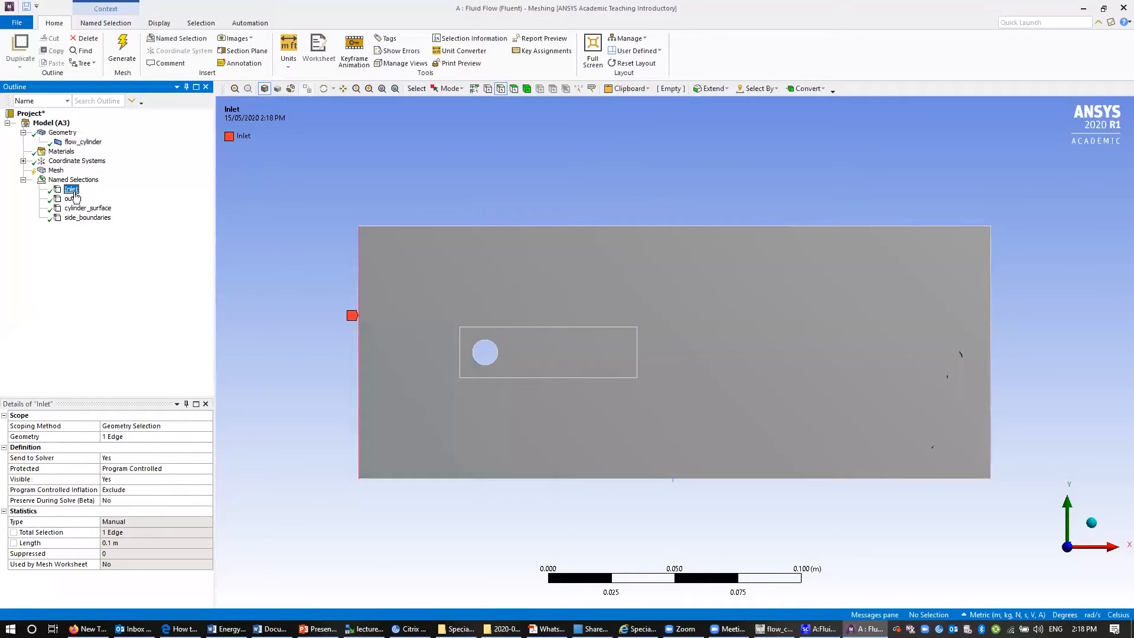
left_click(72, 199)
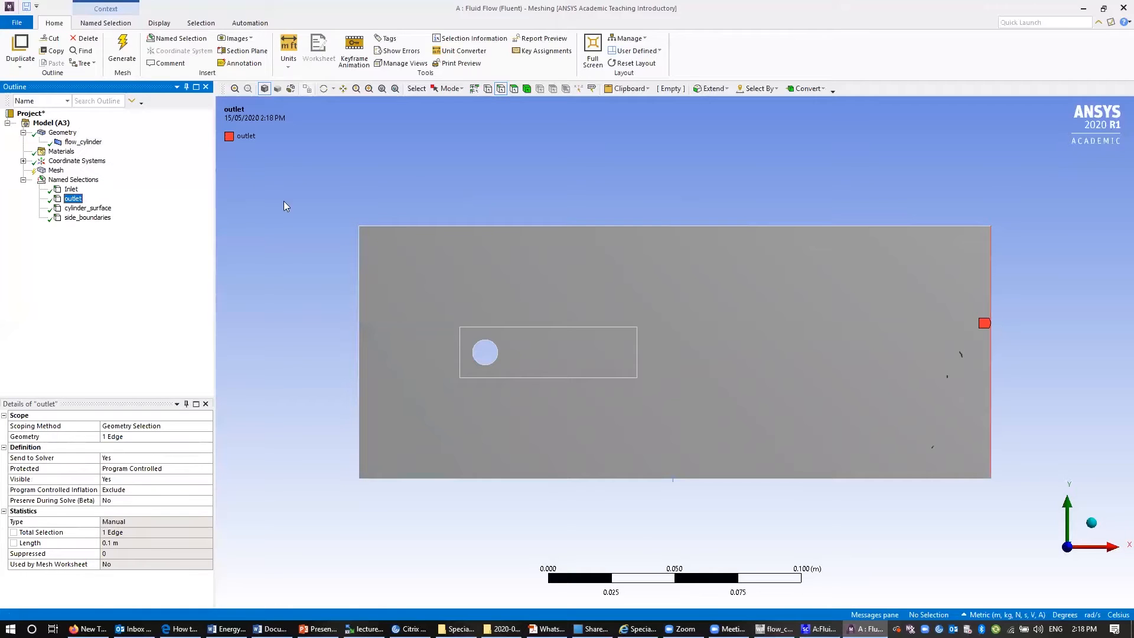
left_click(94, 209)
left_click(99, 219)
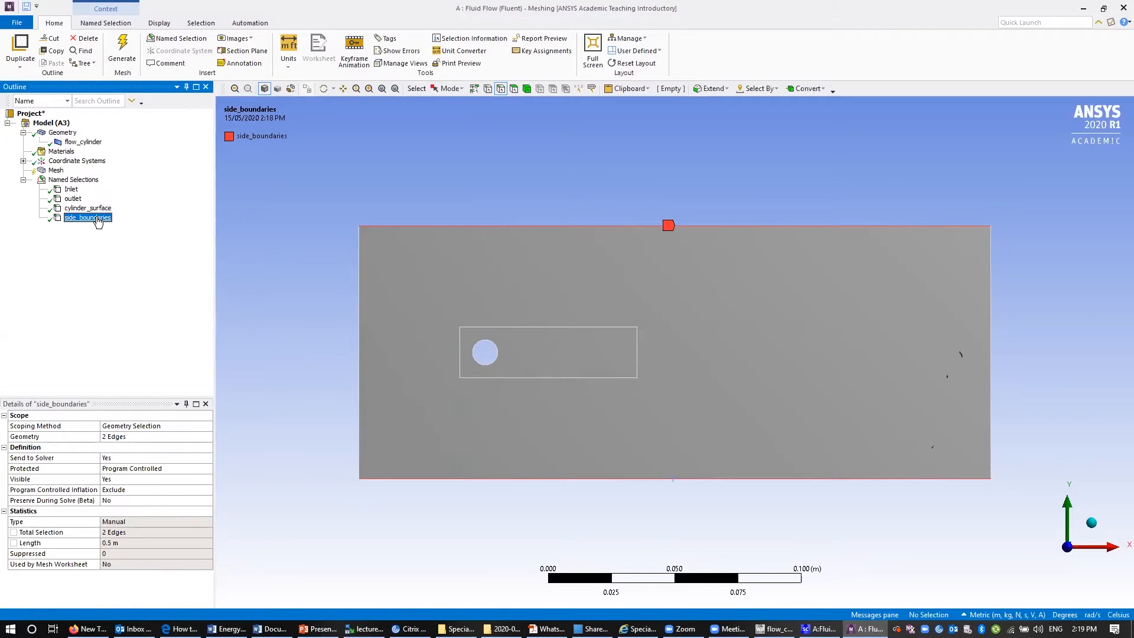
left_click(122, 51)
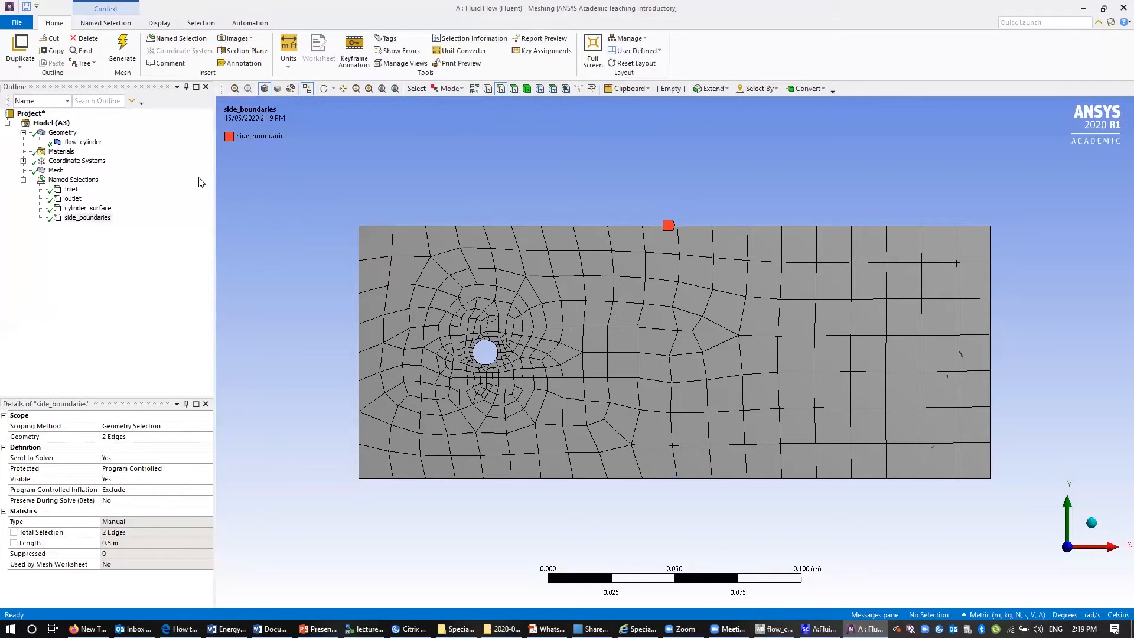
- Insert a mesh method control and scope it to the whole fluid body
left_click(55, 171)
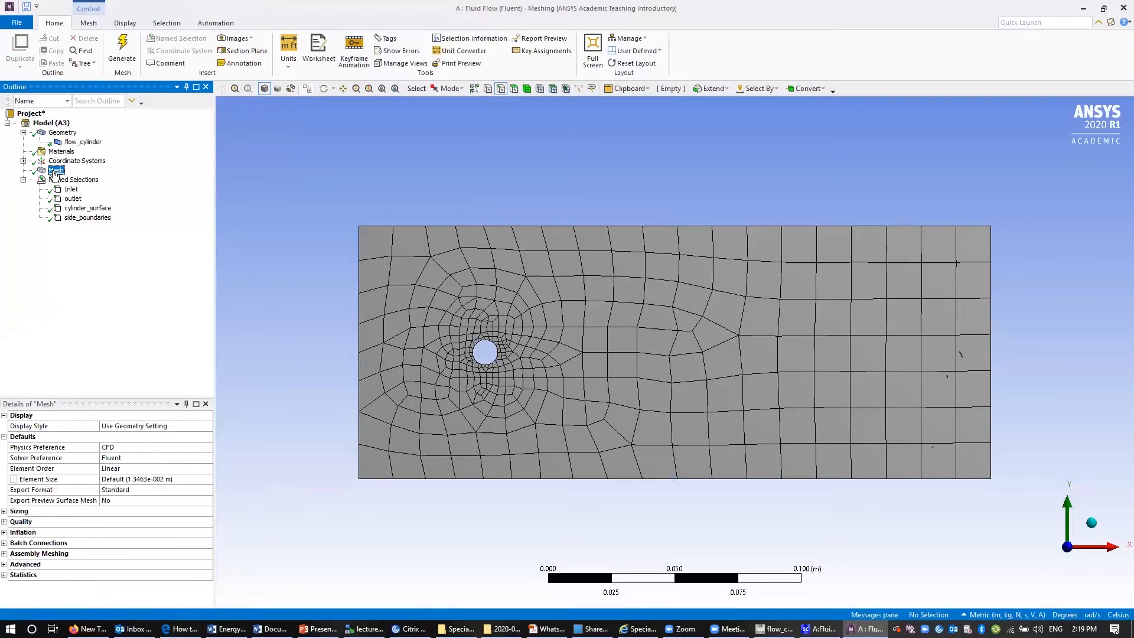
right_click(55, 173)
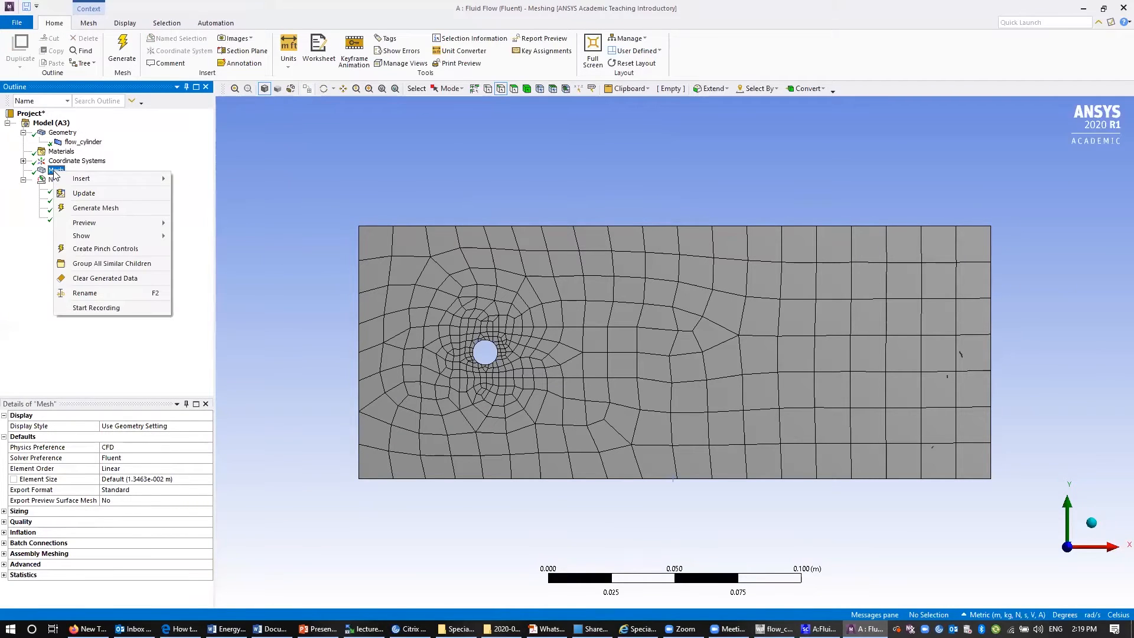
mouse_move(80, 184)
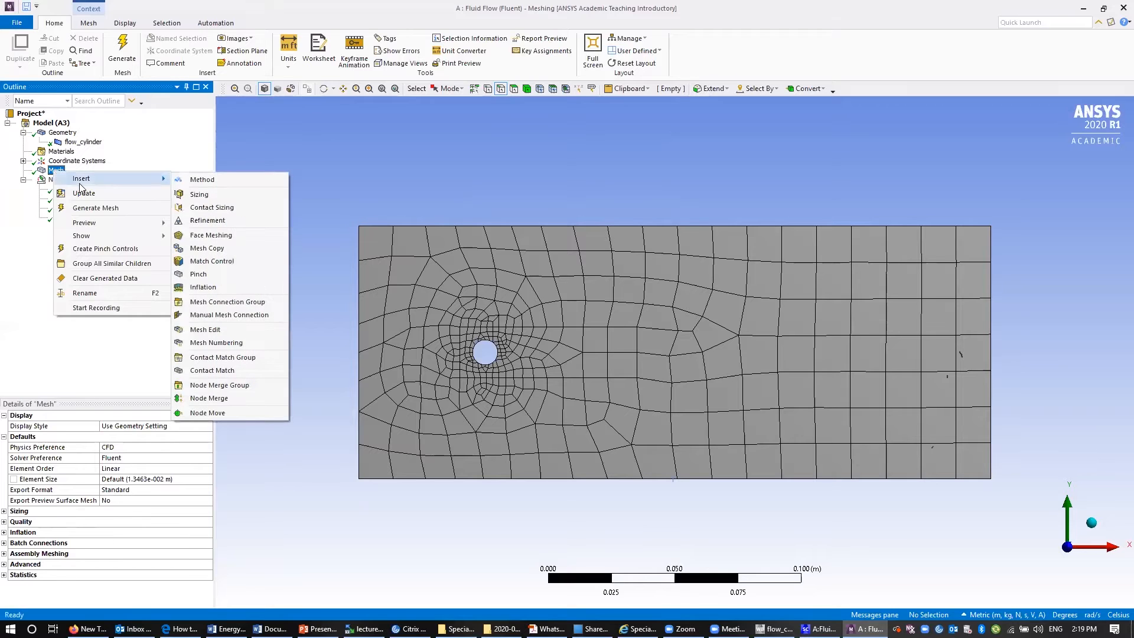
left_click(199, 180)
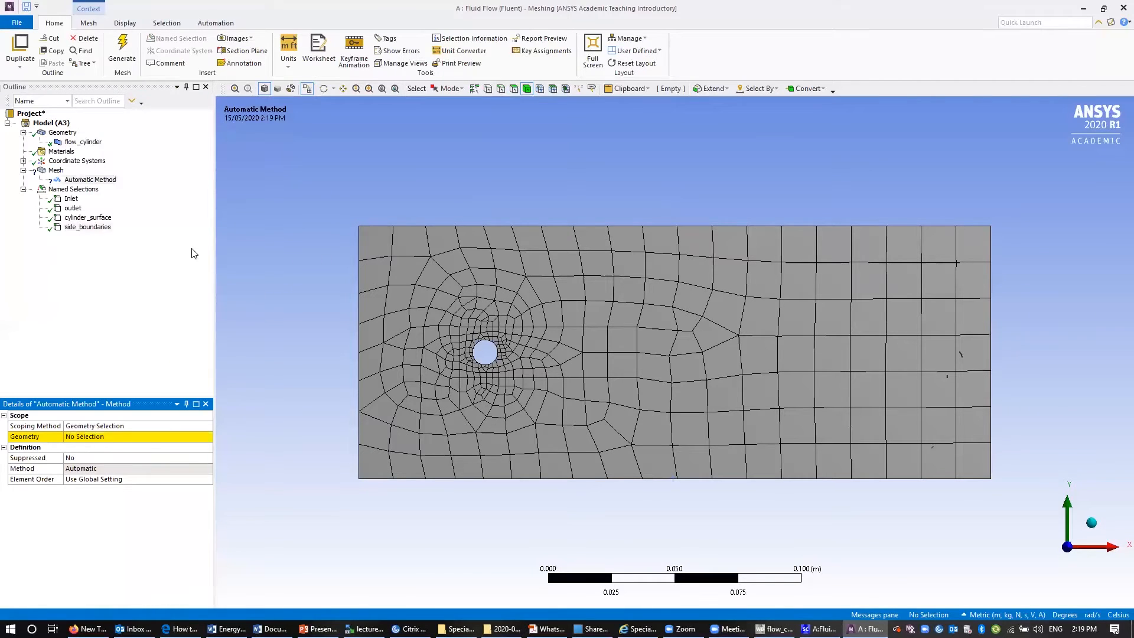
left_click(611, 310)
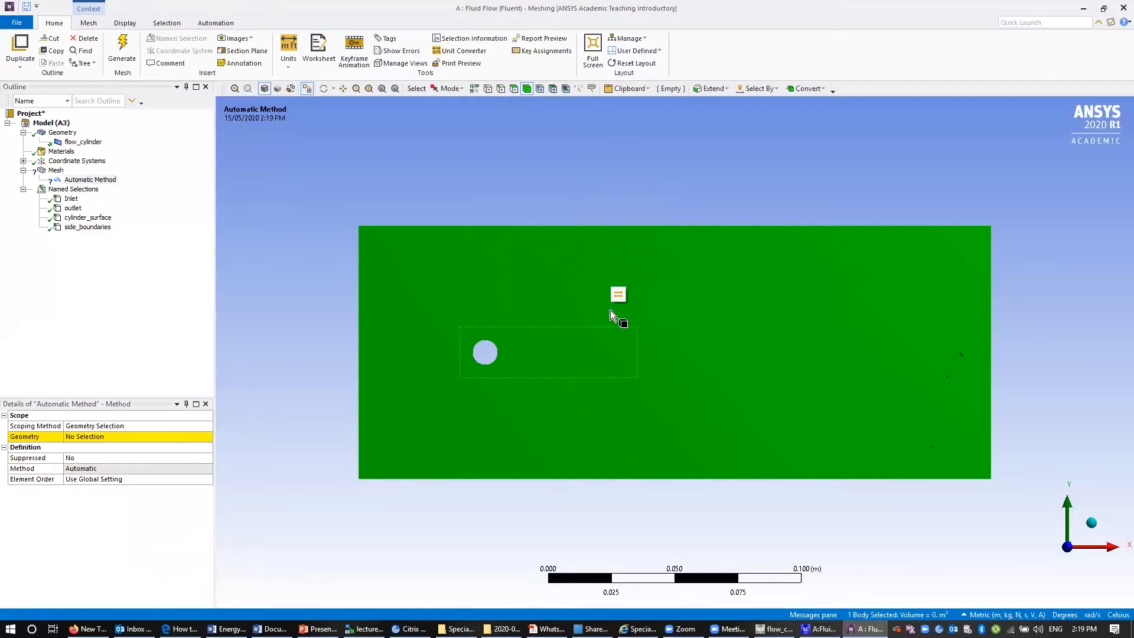
left_click(116, 437)
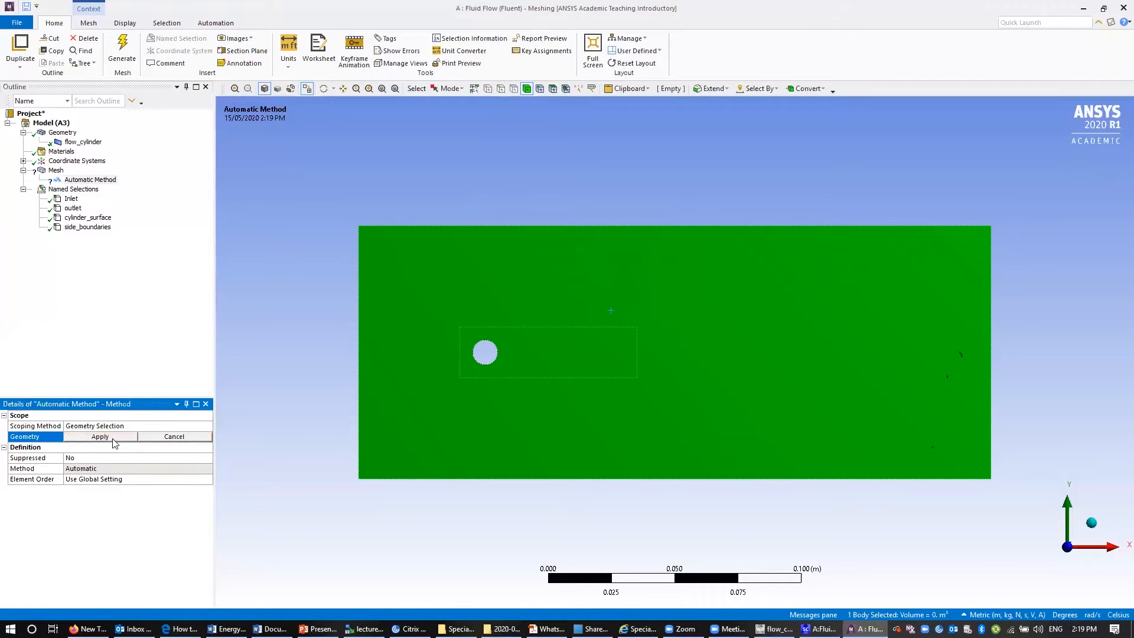
left_click(115, 441)
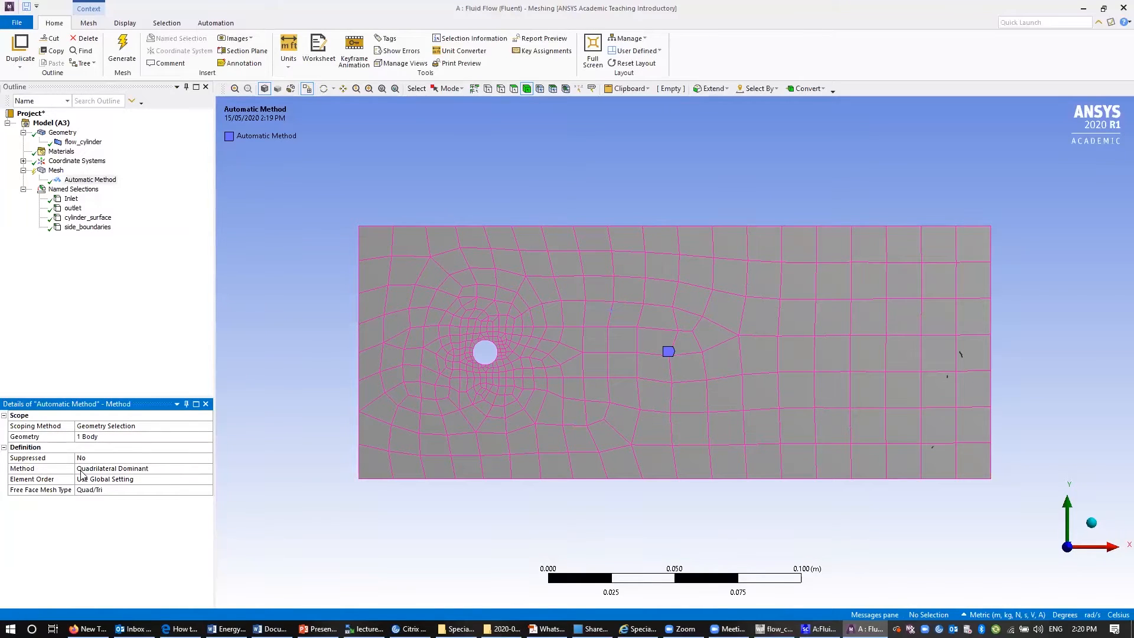
- Change the mesh method to Triangles and regenerate the mesh
left_click(152, 469)
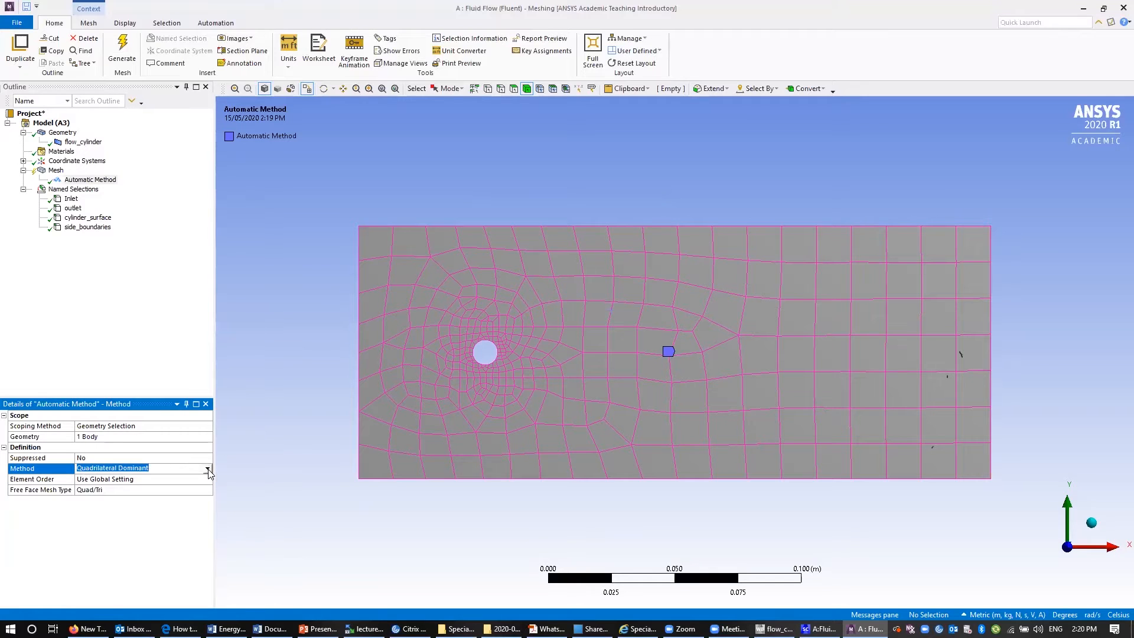
left_click(207, 469)
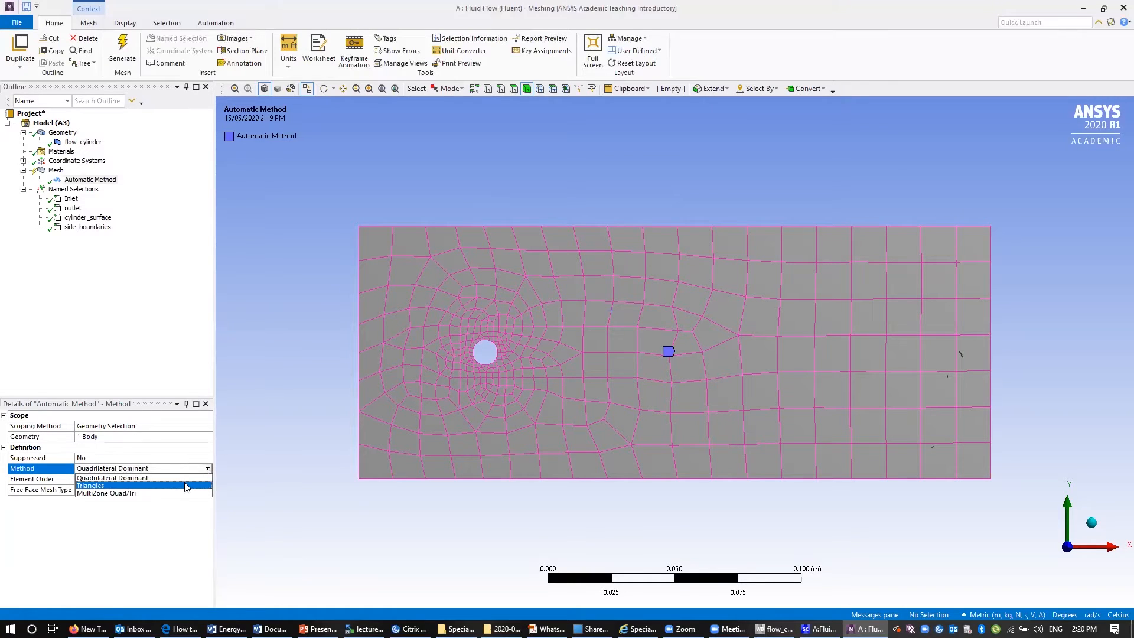
left_click(187, 486)
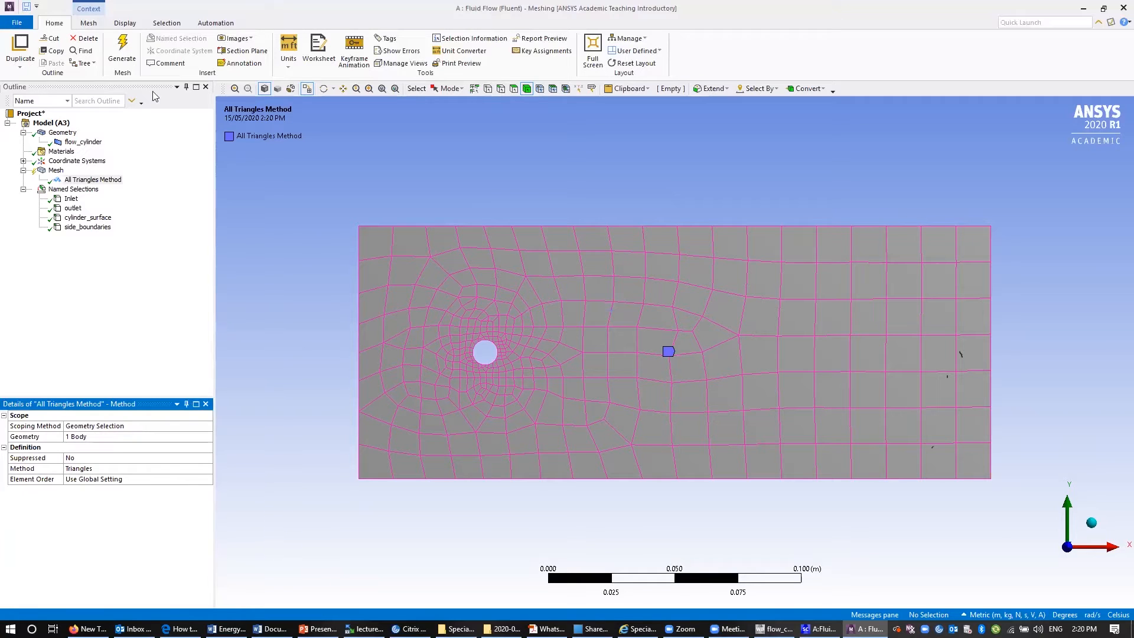
left_click(122, 50)
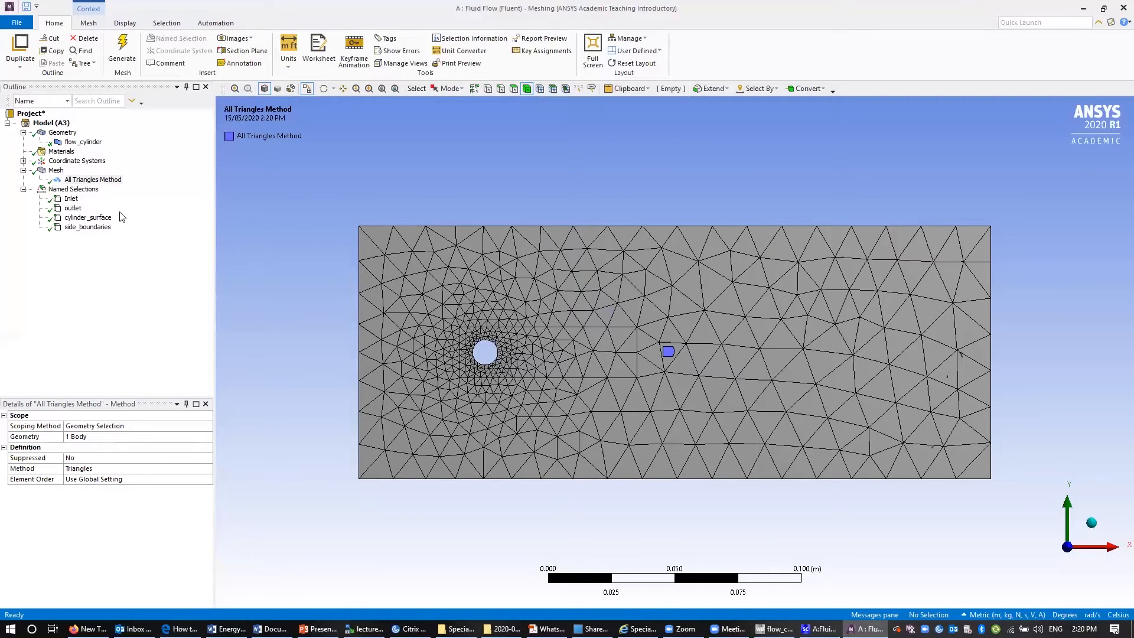
- Insert an inflation control on the mesh and scope its geometry to the whole fluid body
left_click(53, 171)
right_click(51, 170)
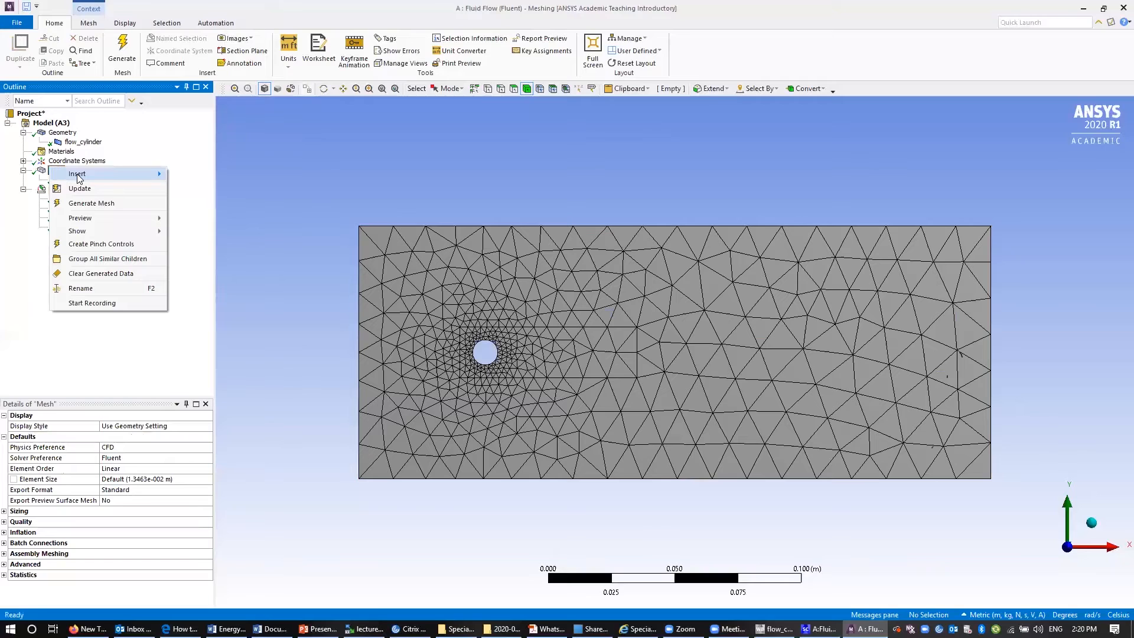
mouse_move(83, 174)
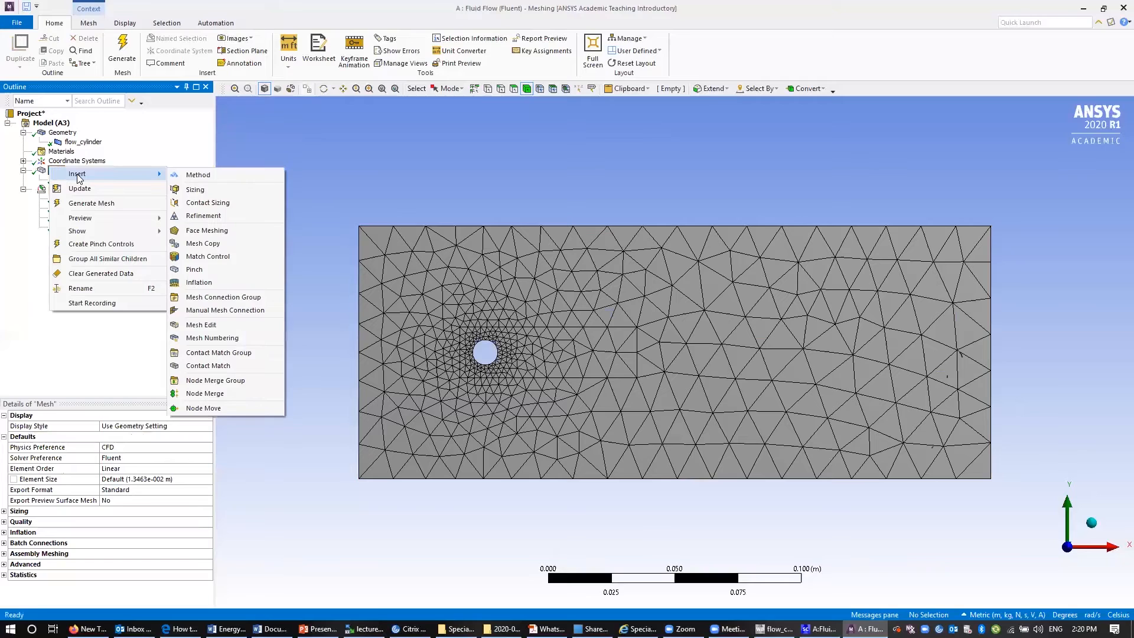
left_click(234, 282)
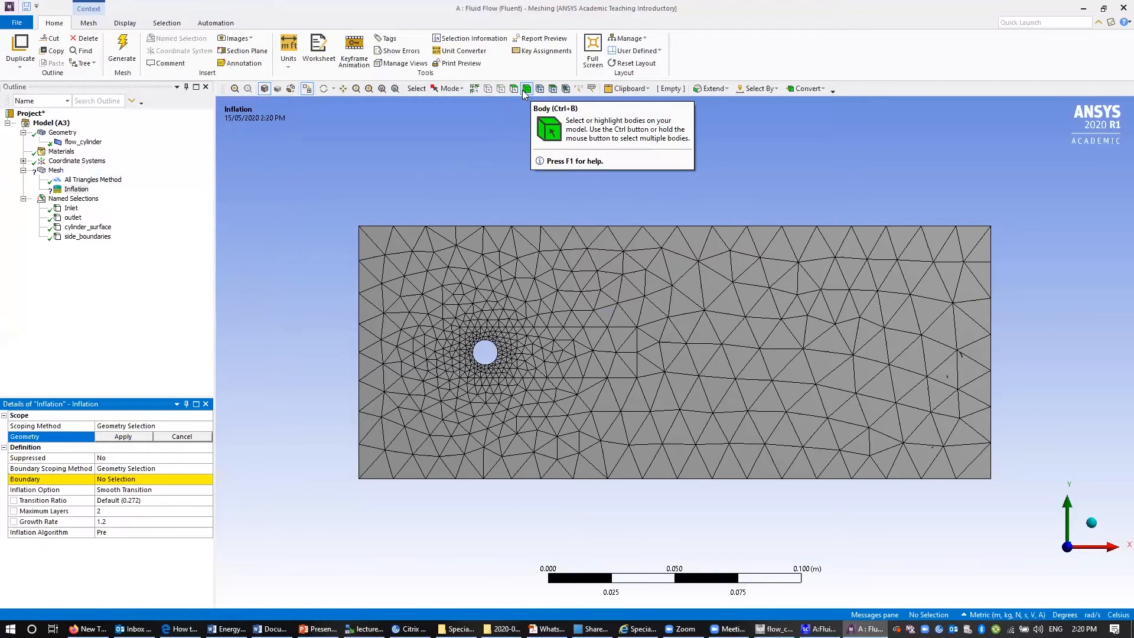
left_click(523, 275)
left_click(139, 437)
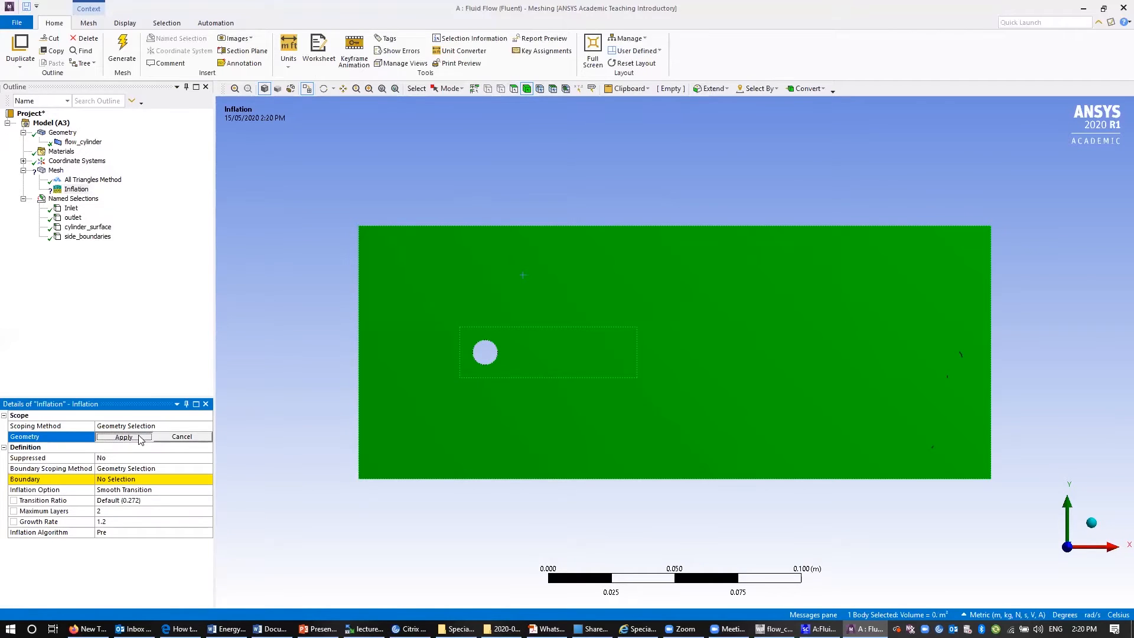
- Assign the circular edge of the cylinder hole as the inflation boundary
left_click(120, 481)
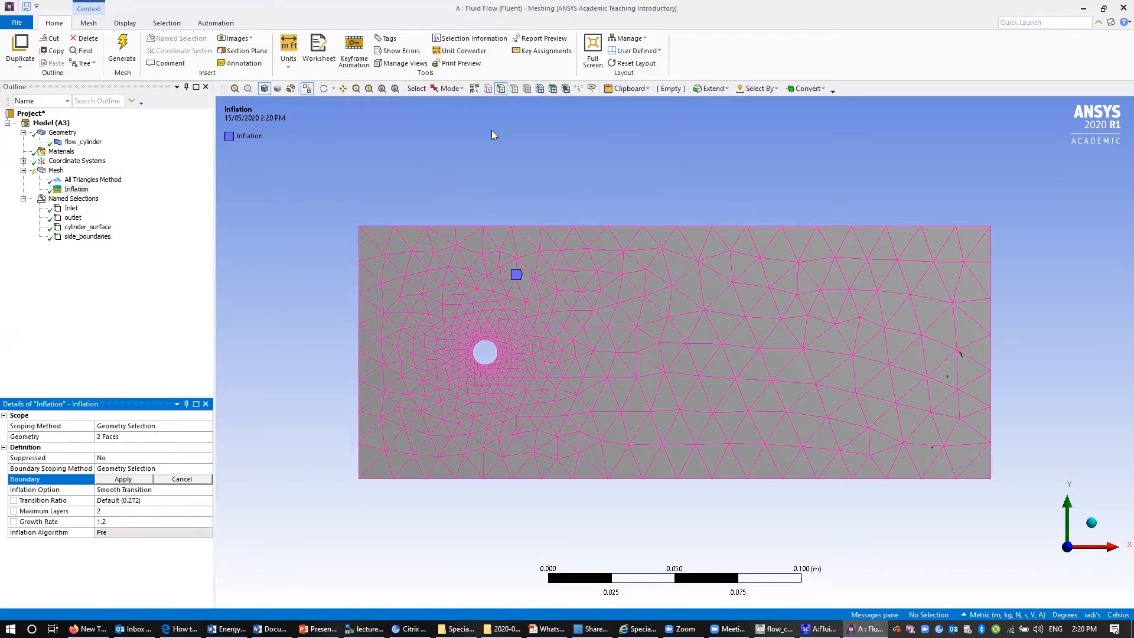
left_click(500, 350)
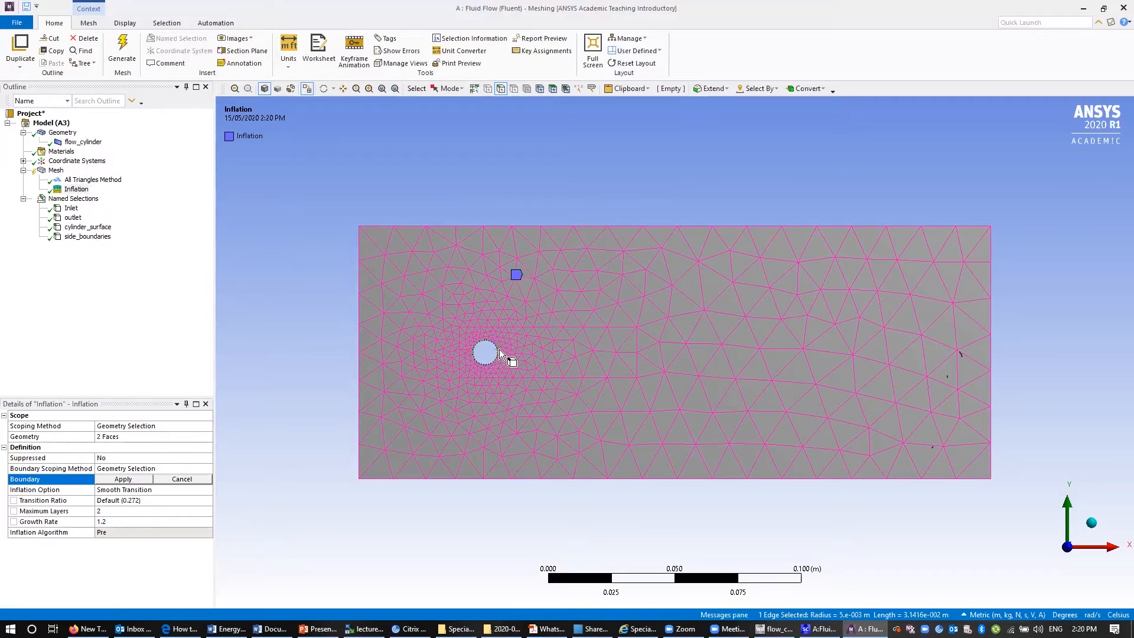
left_click(144, 479)
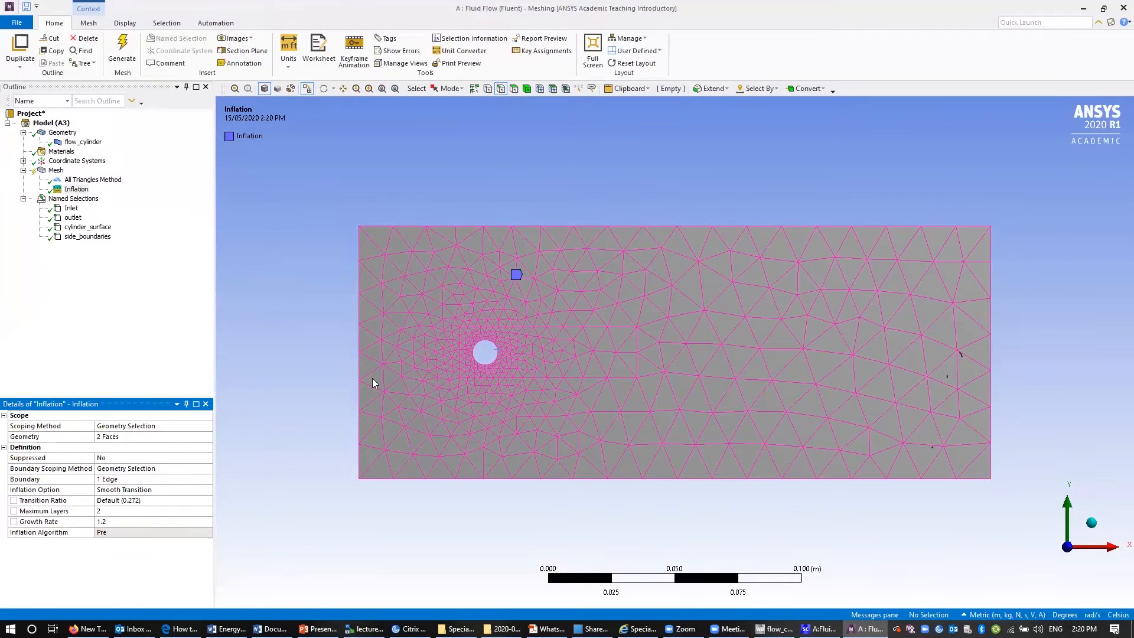
- Set the inflation option to First Layer Thickness with a first layer height of 0.001 m
left_click(144, 500)
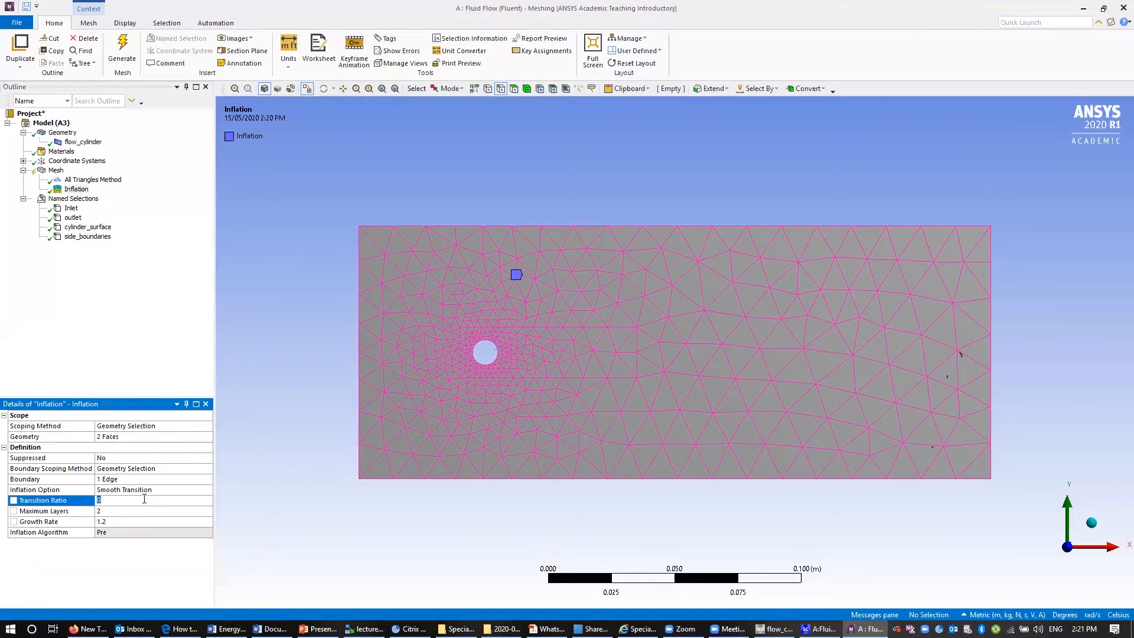
left_click(157, 491)
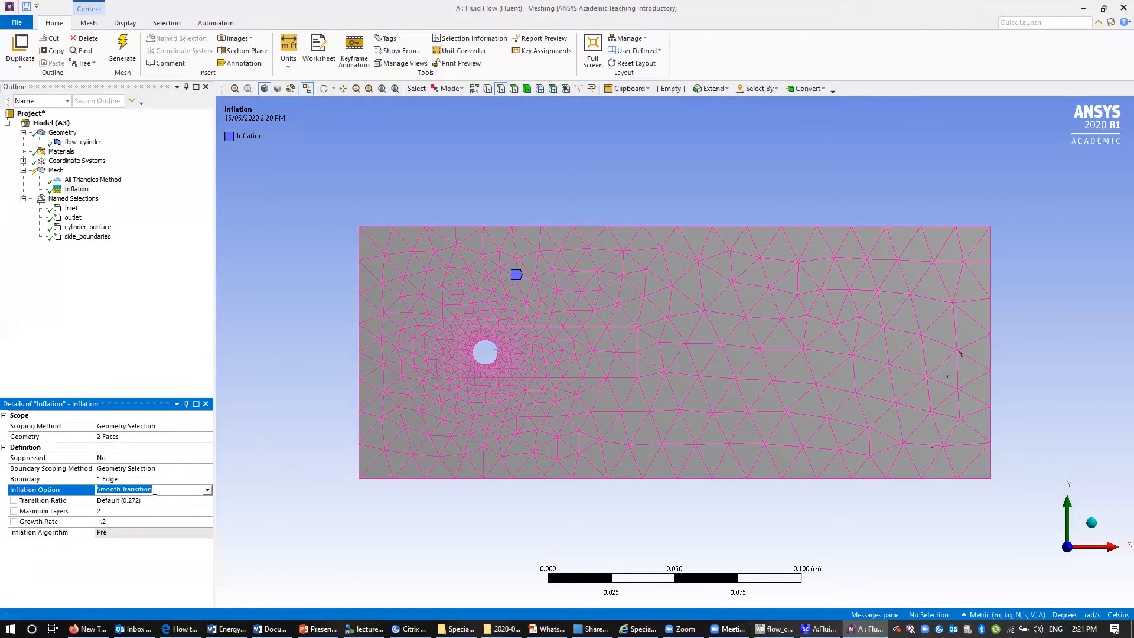
left_click(207, 490)
left_click(193, 508)
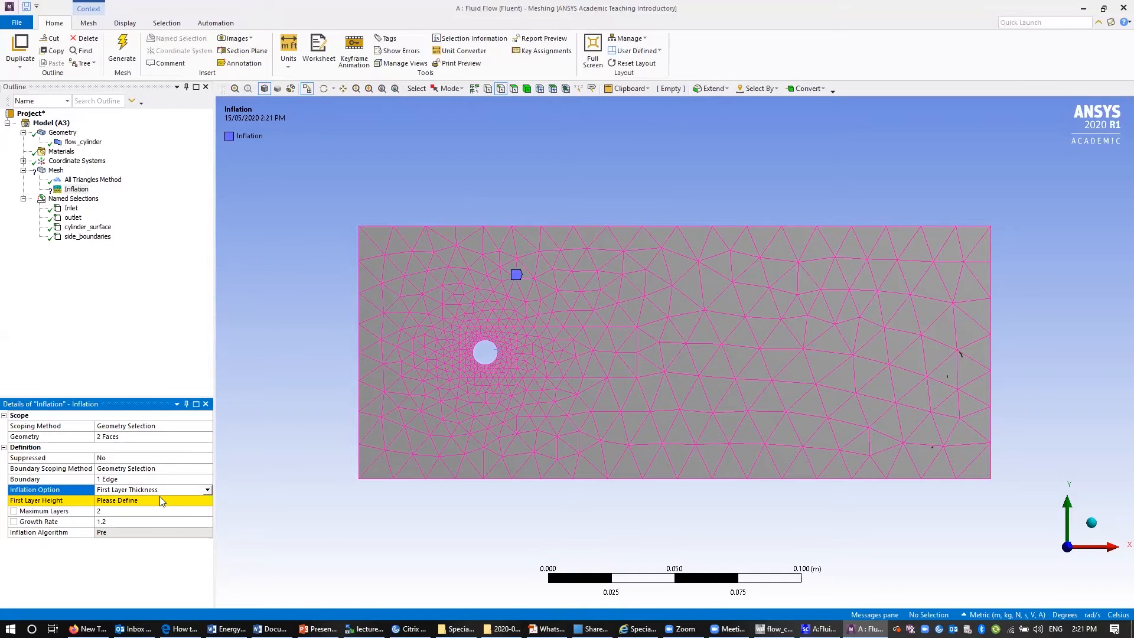
left_click(161, 500)
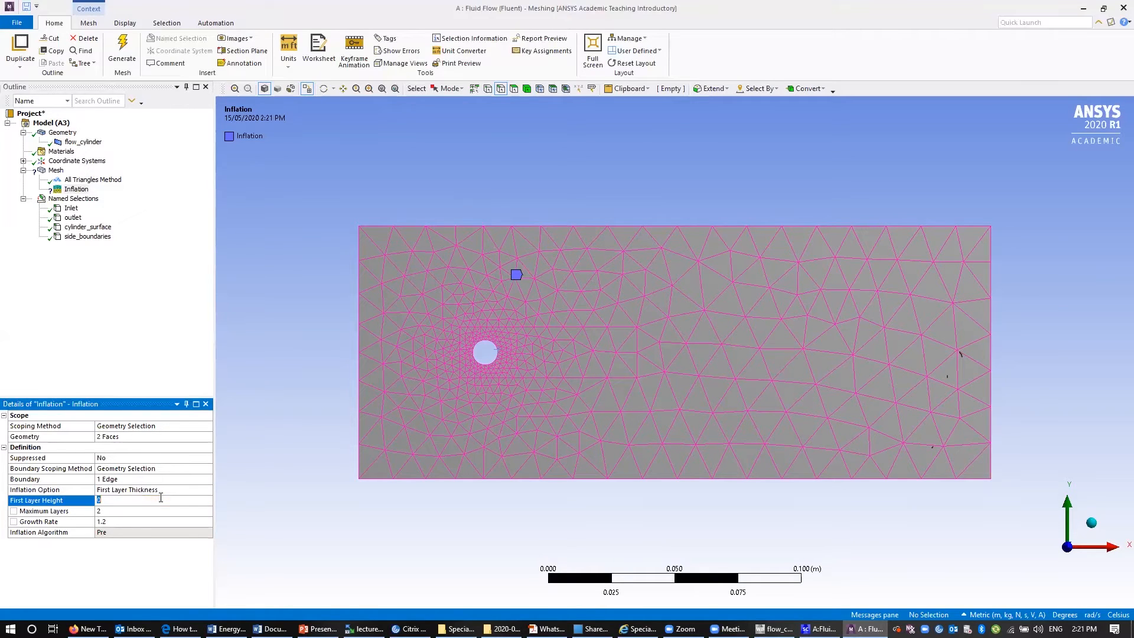
type("0.001")
- Set the inflation's maximum layers to 10 and its growth rate to 1.3
left_click(164, 512)
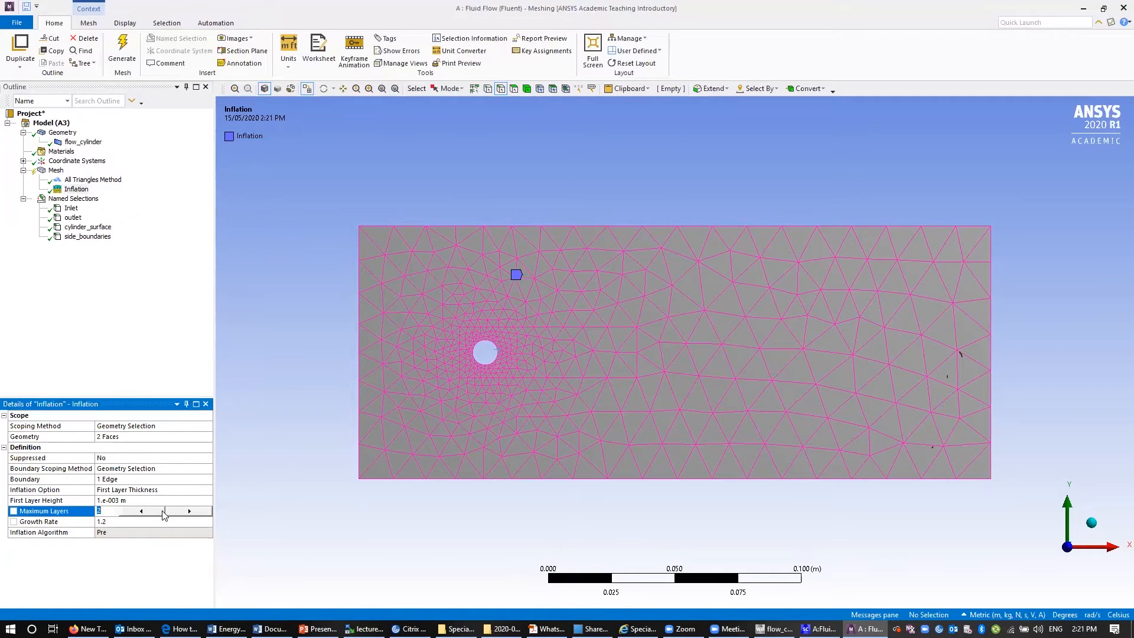
type("10")
left_click(116, 521)
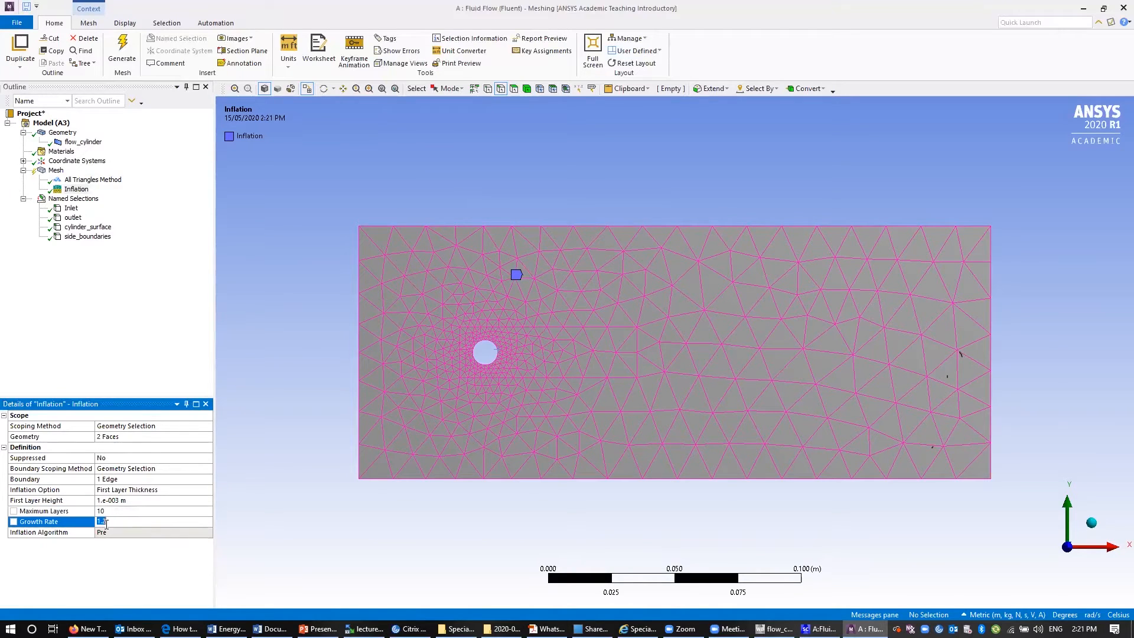
type("1.3")
- Insert a sizing control on the mesh and scope it to the inner rectangular face around the cylinder
left_click(56, 171)
right_click(56, 171)
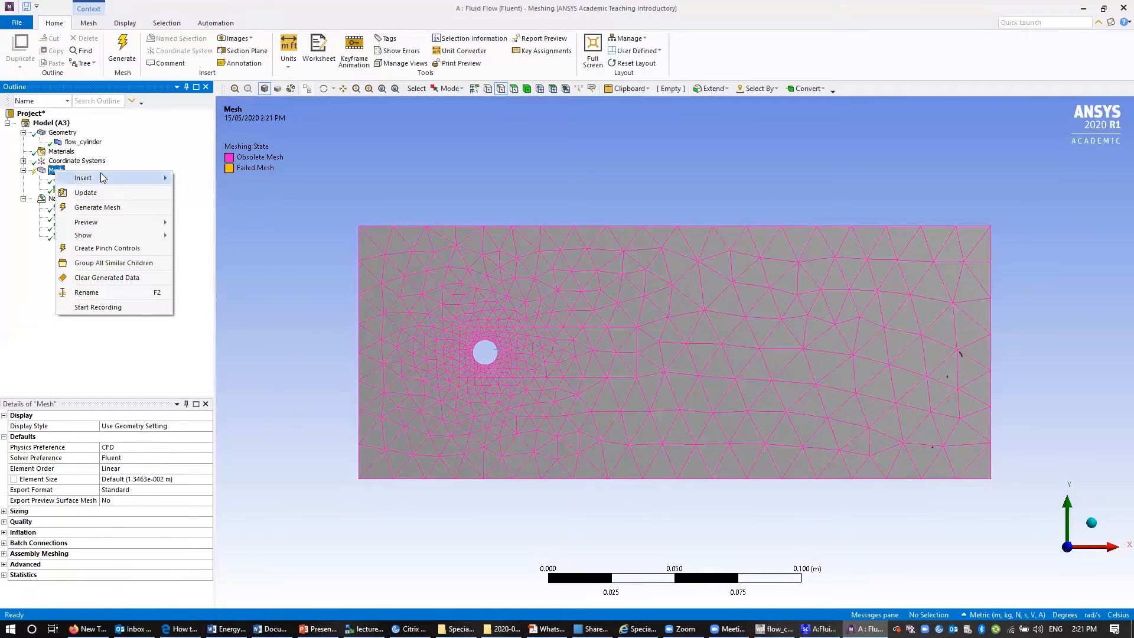
mouse_move(105, 178)
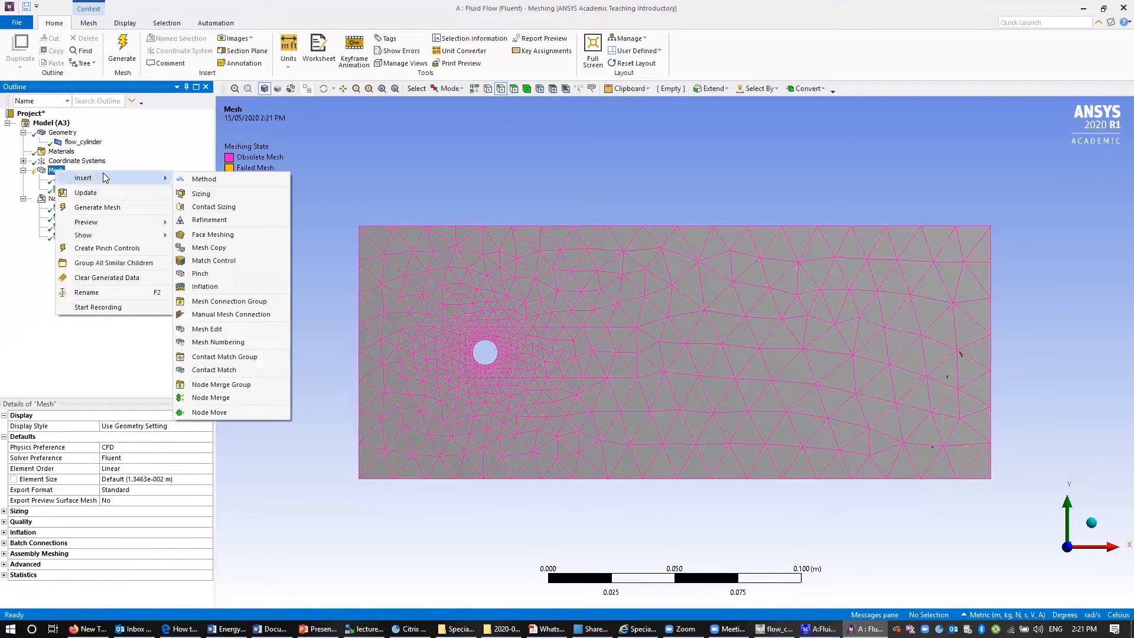
left_click(226, 195)
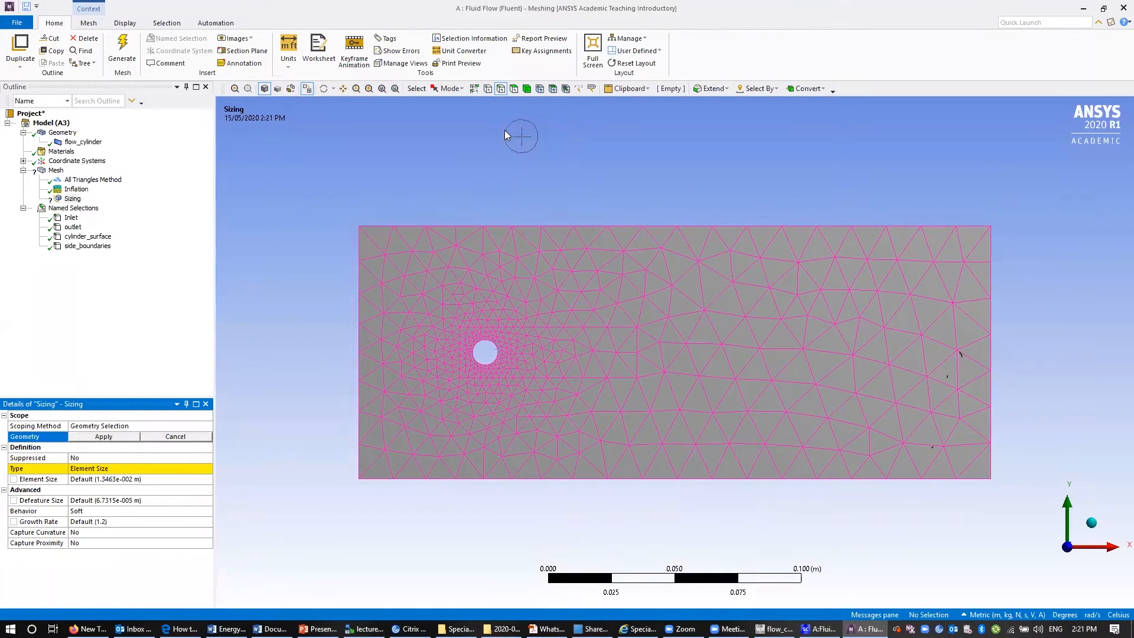
left_click(514, 90)
left_click(558, 345)
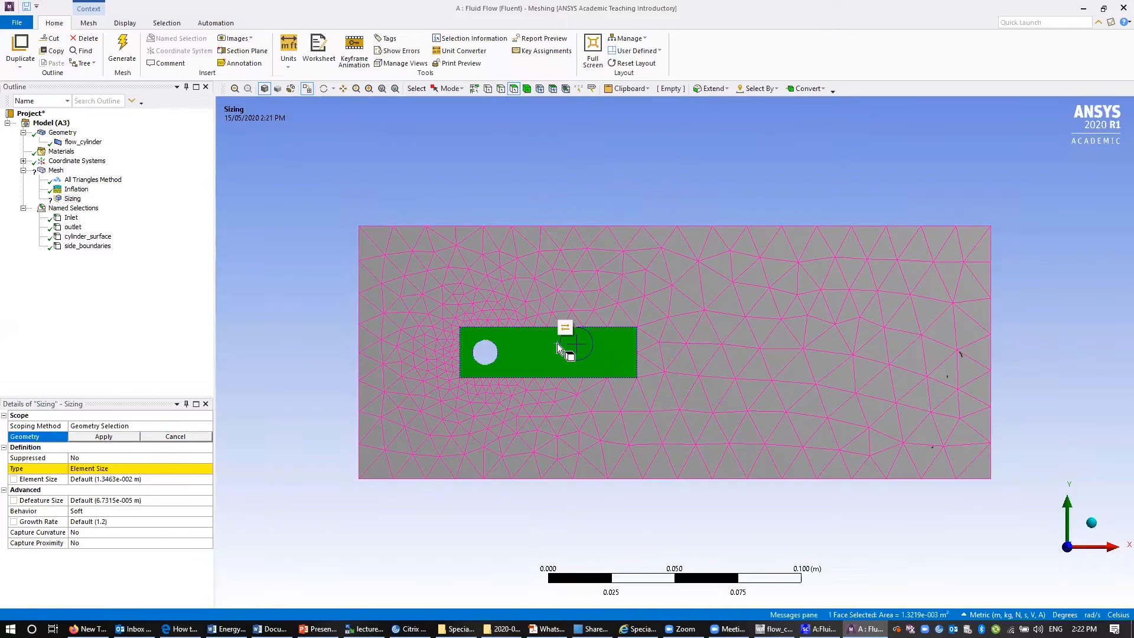
left_click(120, 440)
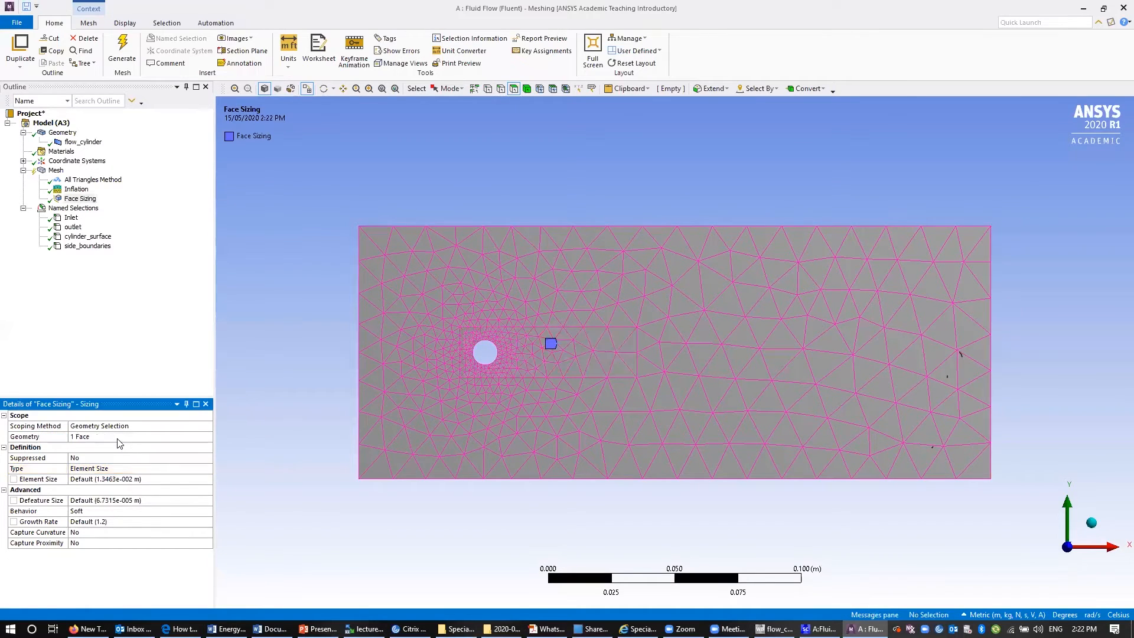
- Set the face sizing's element size to 0.002 m
left_click(119, 479)
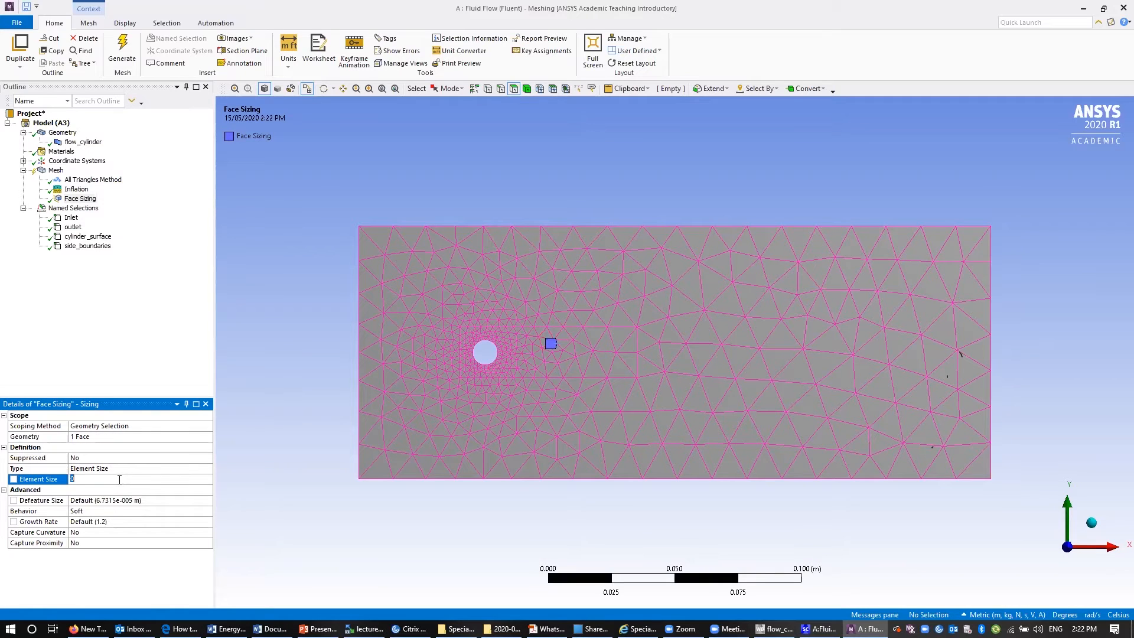
type("0.")
type("00")
left_click(136, 353)
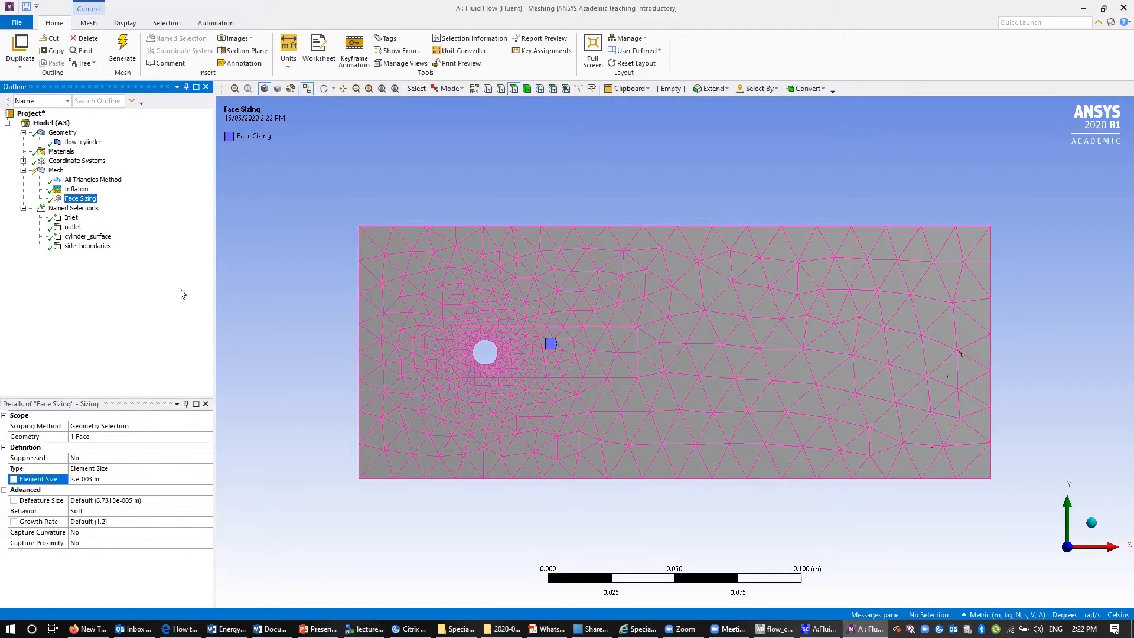
- Insert another sizing control on the mesh and scope it to the cylinder's circular edge
scroll(470, 385, "up", 2)
scroll(470, 384, "up", 1)
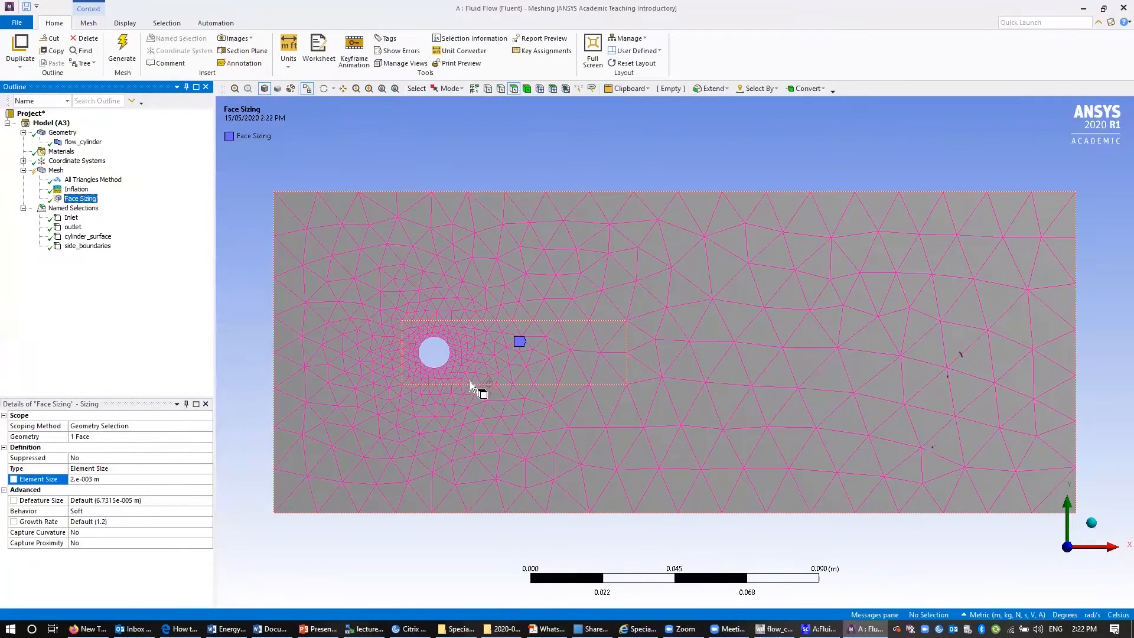
scroll(423, 179, "up", 1)
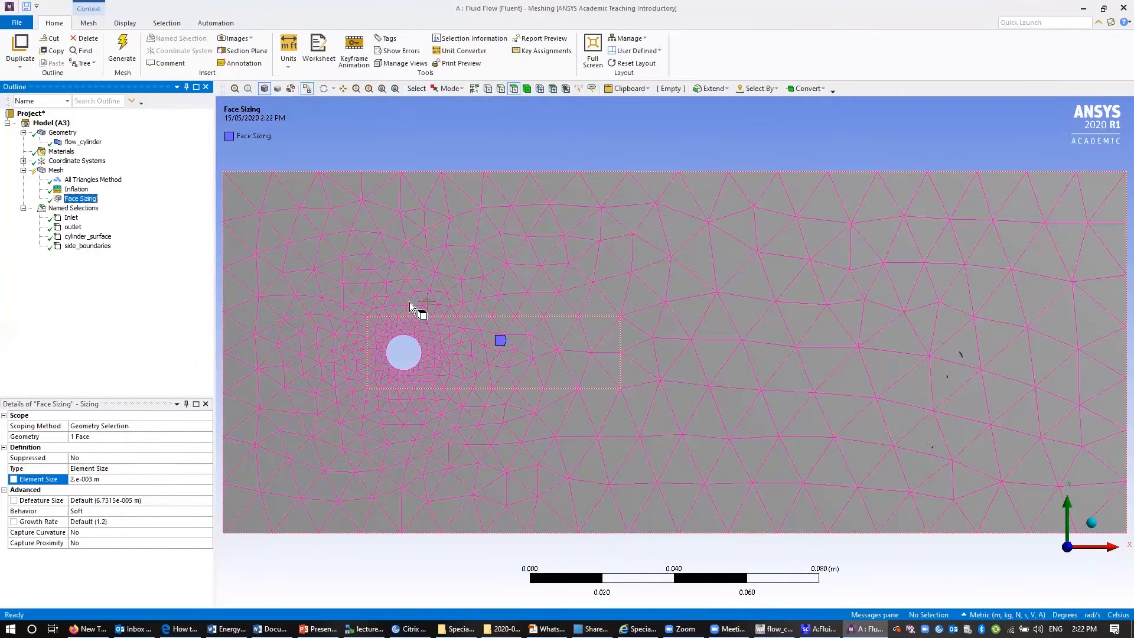
left_click(343, 88)
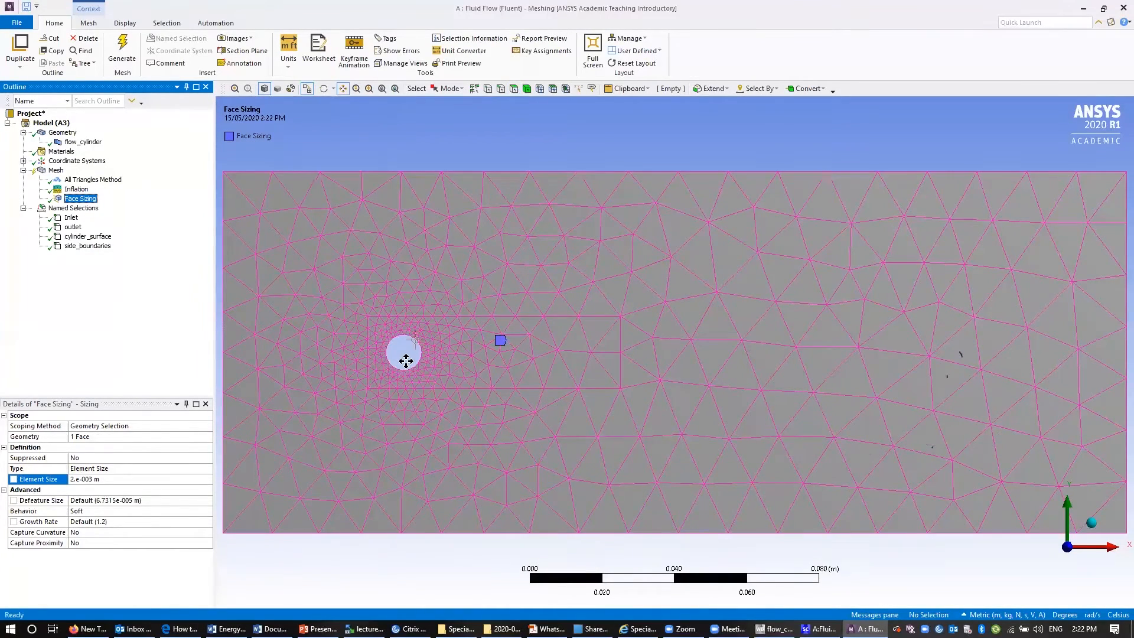
left_click_drag(406, 359, 442, 377)
scroll(440, 376, "up", 1)
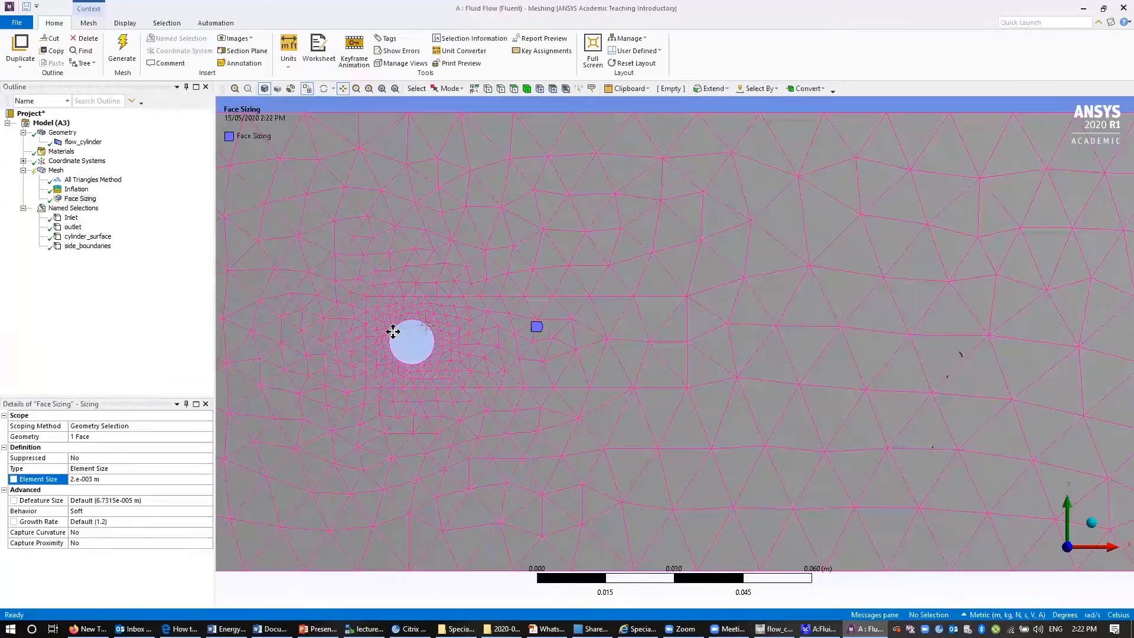
left_click_drag(430, 335, 488, 307)
scroll(488, 308, "up", 1)
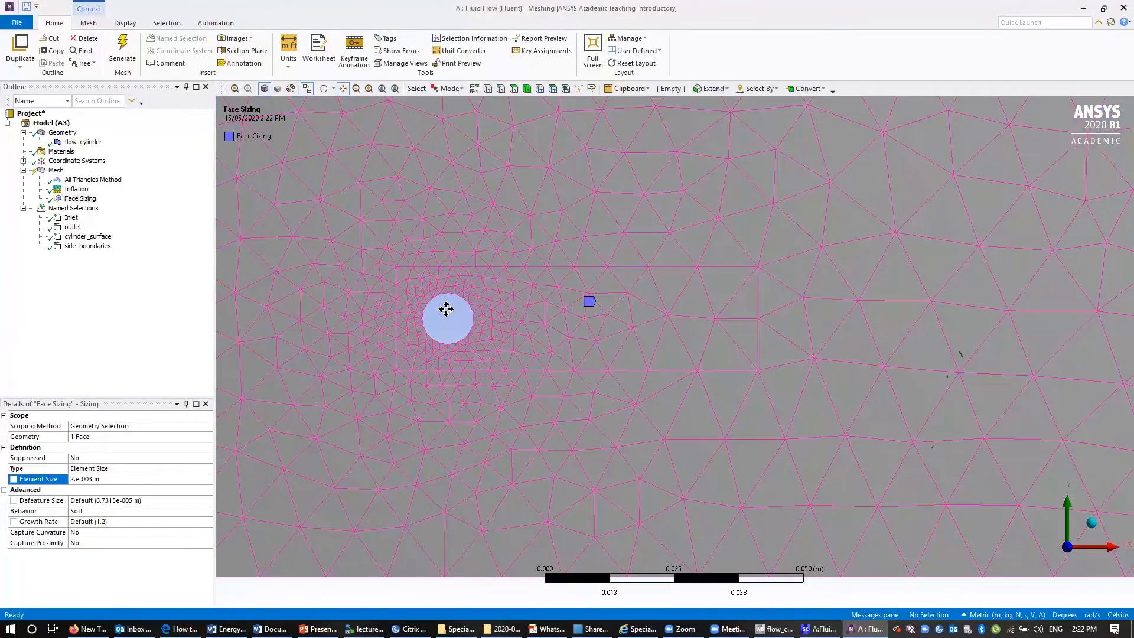
scroll(489, 308, "up", 1)
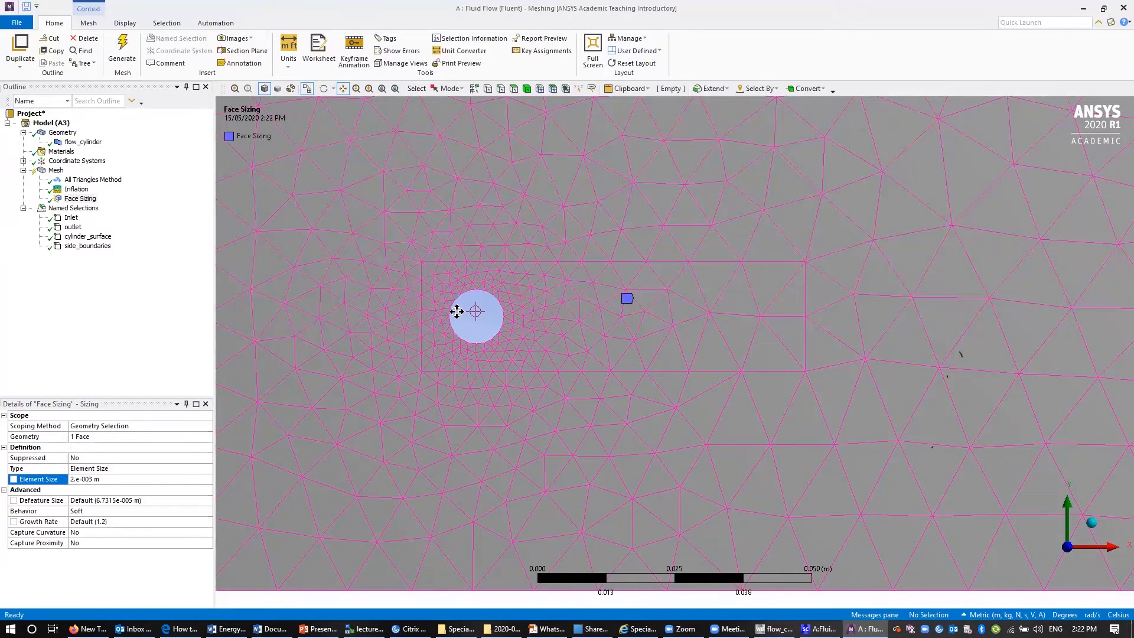
right_click(56, 171)
mouse_move(102, 177)
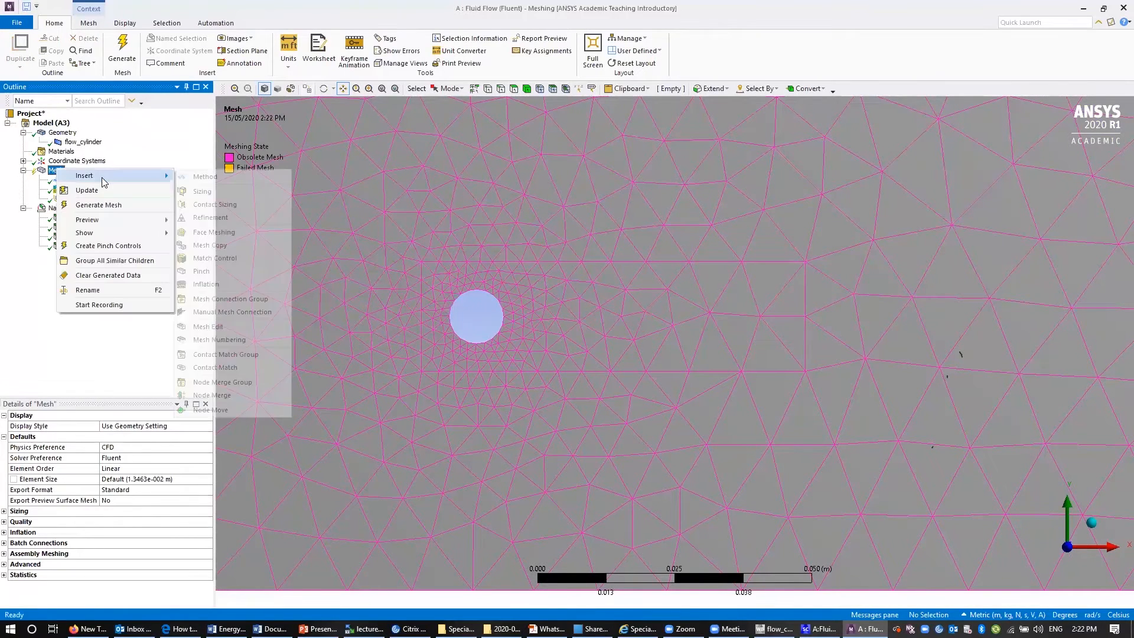
left_click(208, 191)
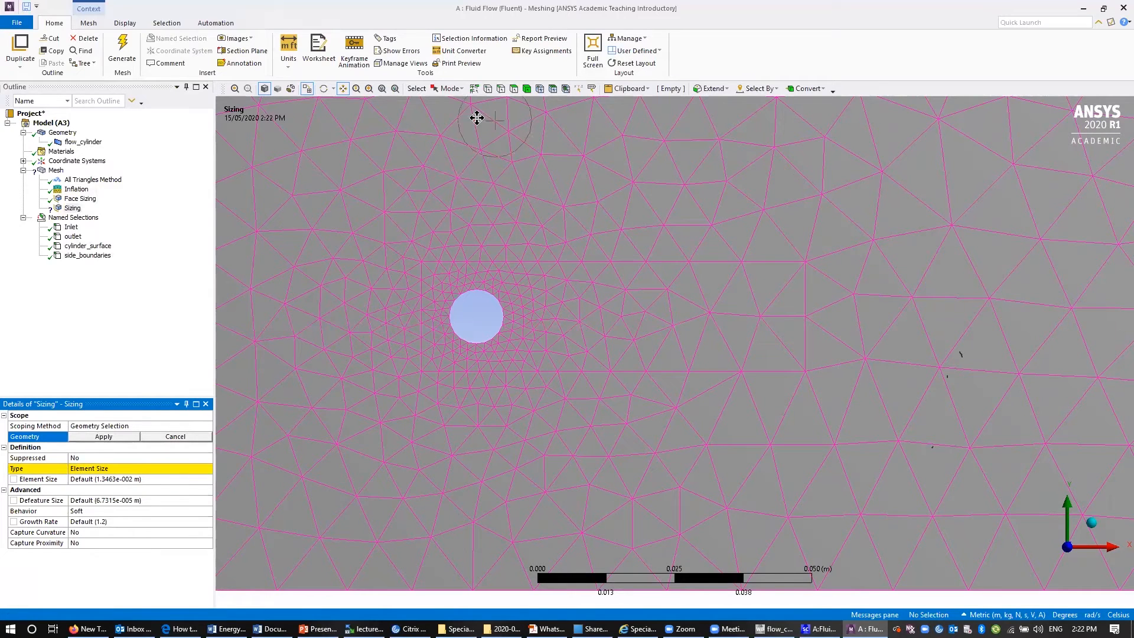
left_click(503, 89)
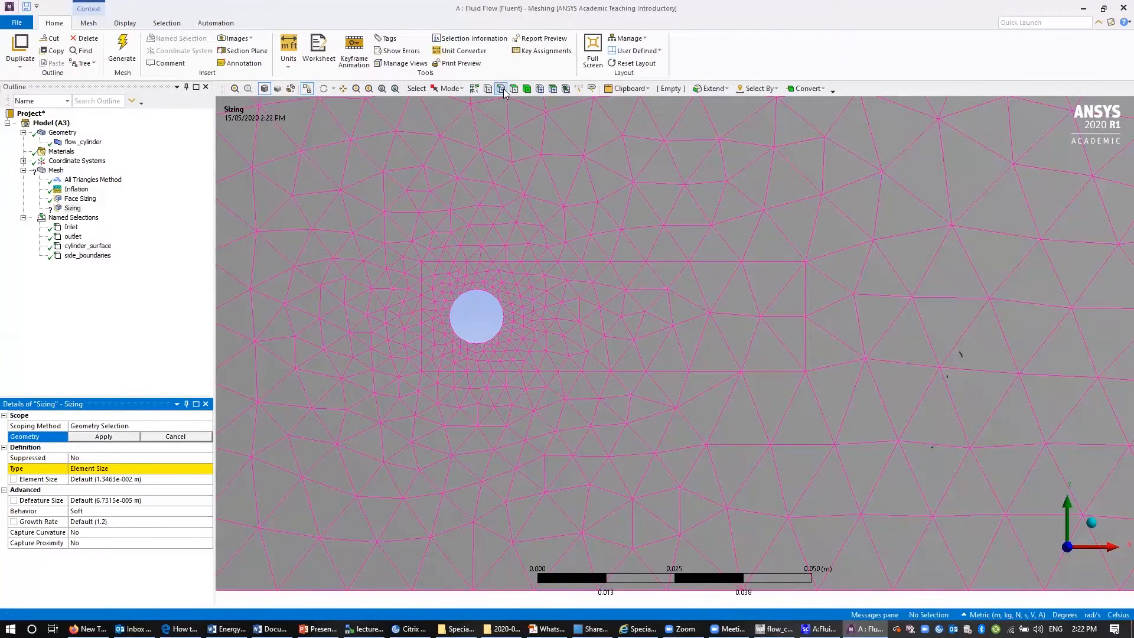
left_click(498, 301)
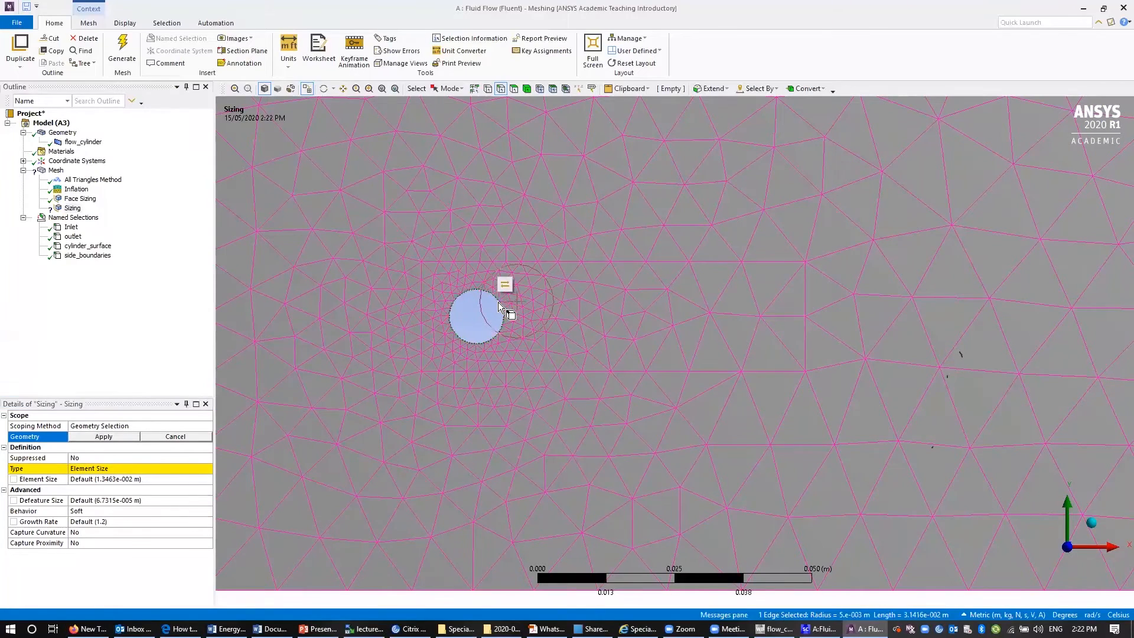
left_click(104, 437)
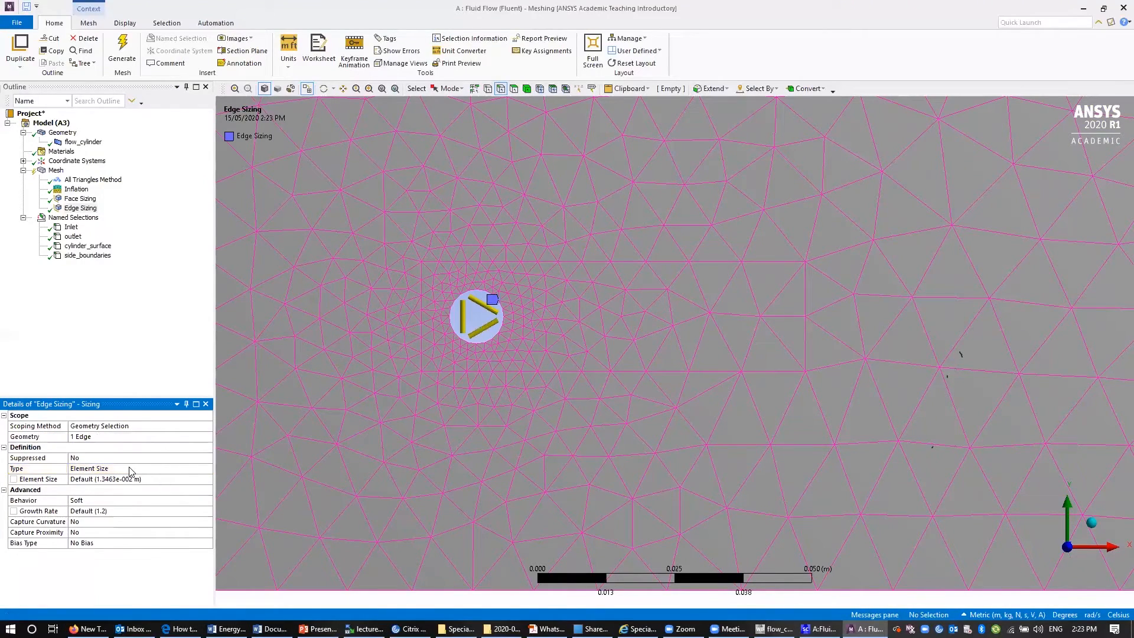
- Set the edge sizing's element size to 0.001 m and regenerate the mesh
left_click(130, 479)
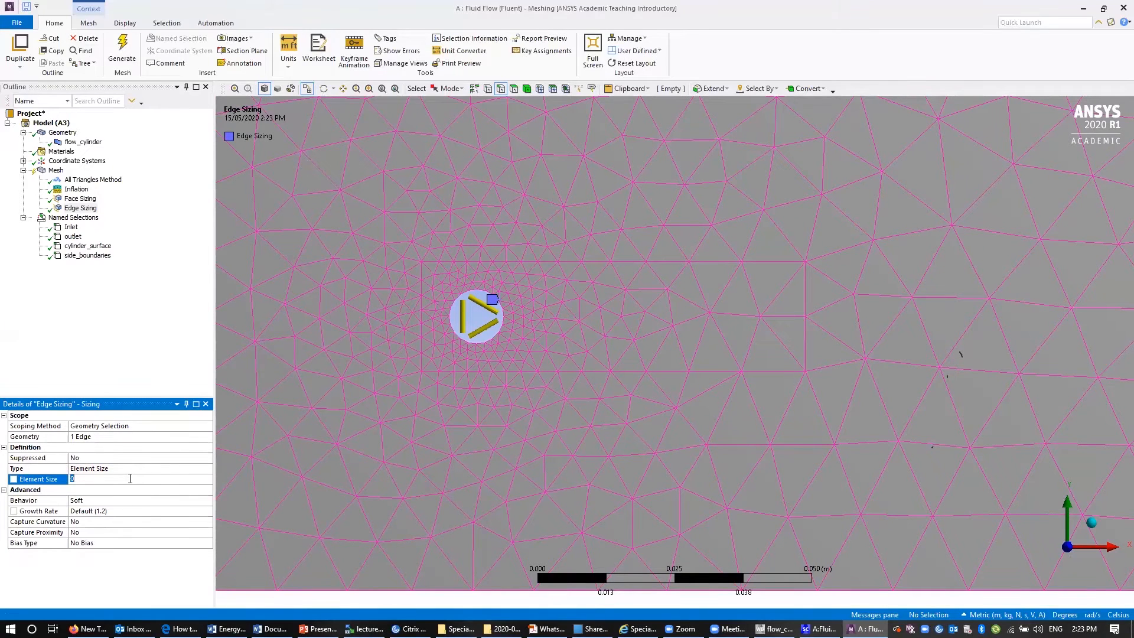
type("0.001")
left_click(147, 320)
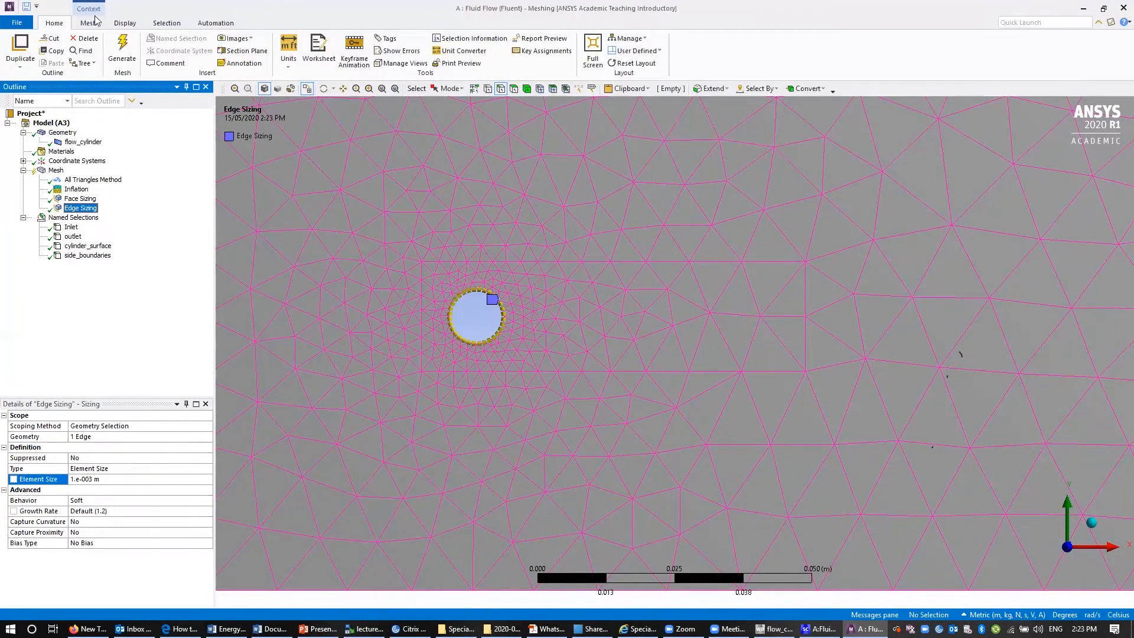
left_click(122, 52)
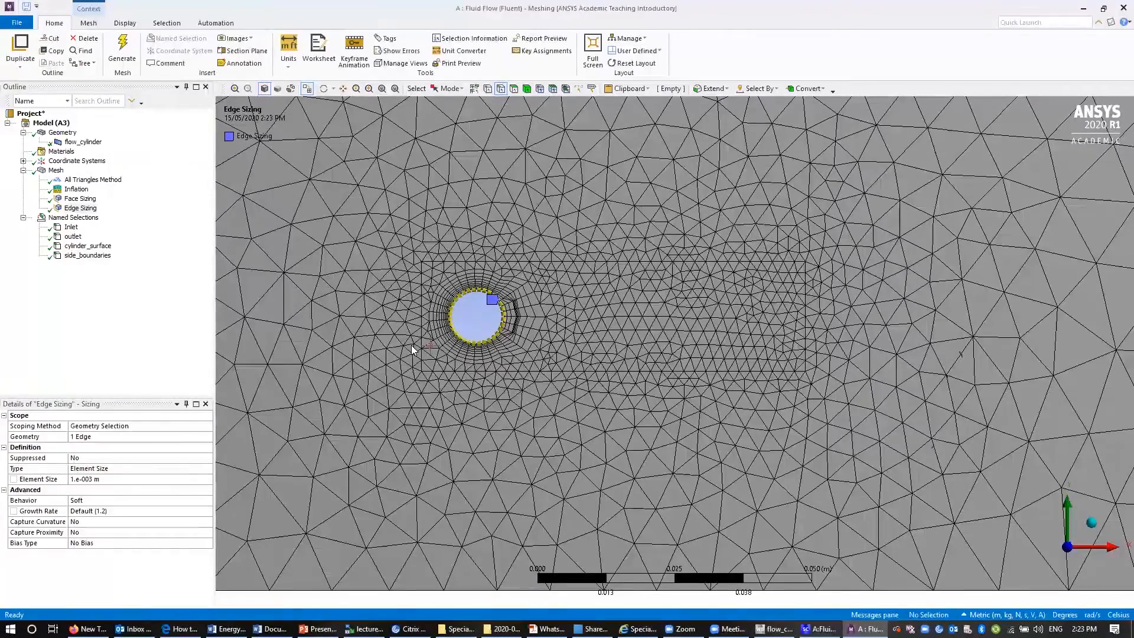
- Reduce the inflation's maximum layers to 7 and regenerate the mesh around the cylinder
scroll(408, 338, "up", 1)
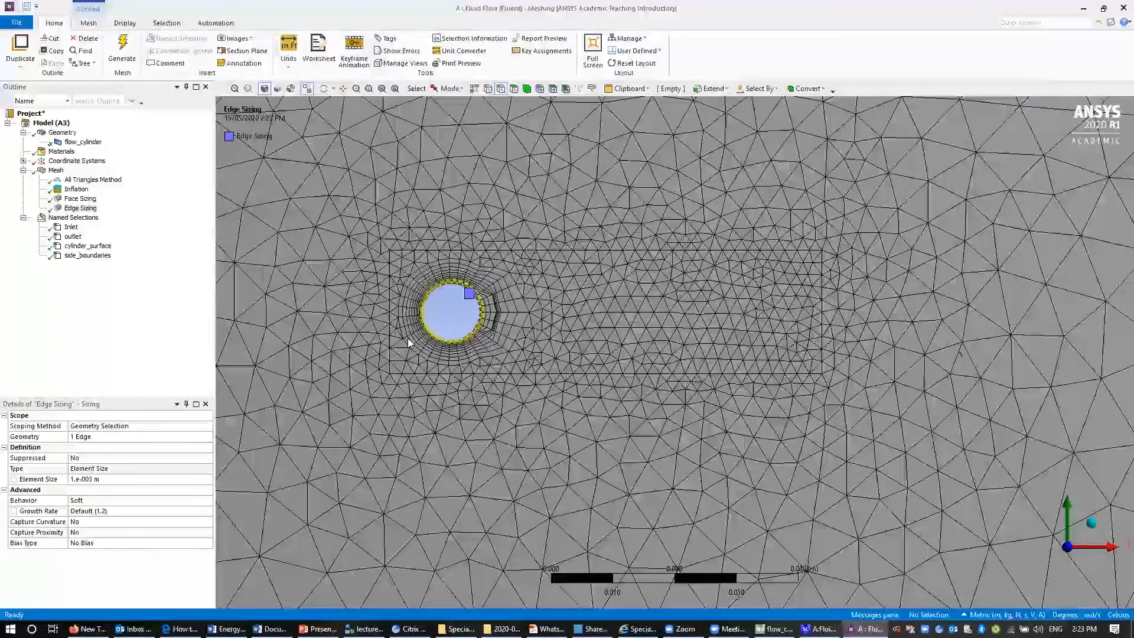
scroll(452, 296, "up", 1)
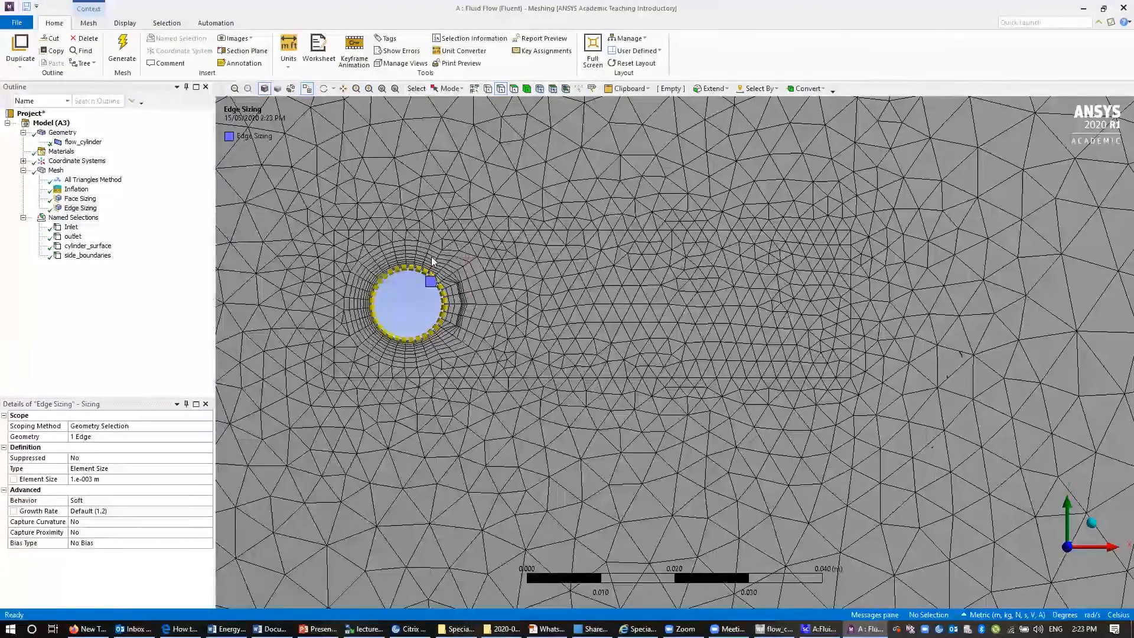
left_click(87, 189)
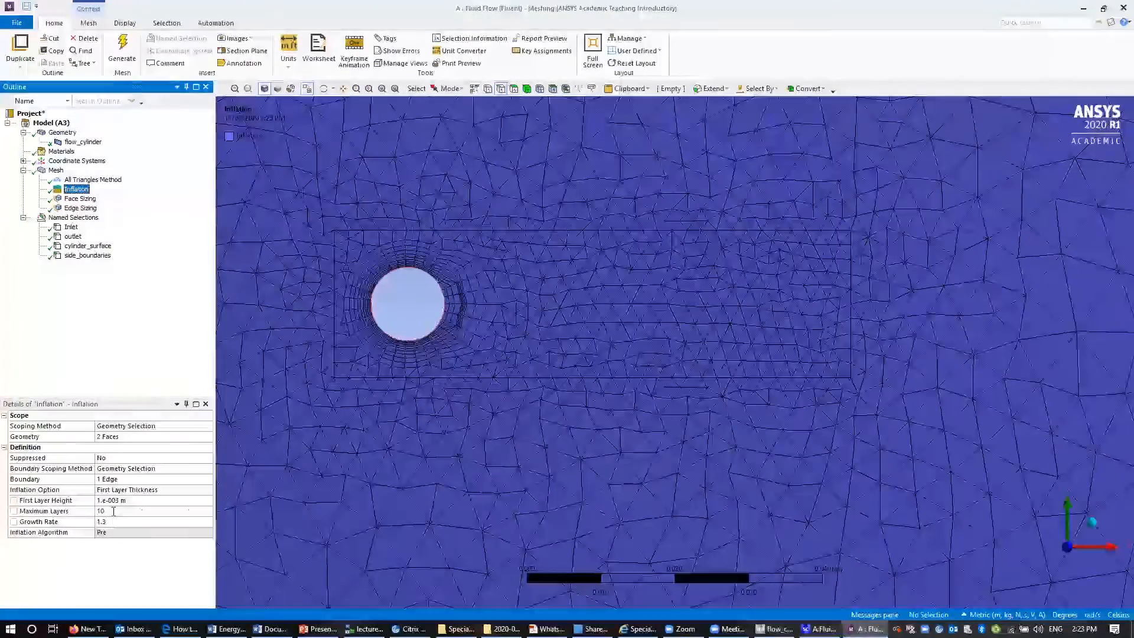
left_click(113, 512)
type("7")
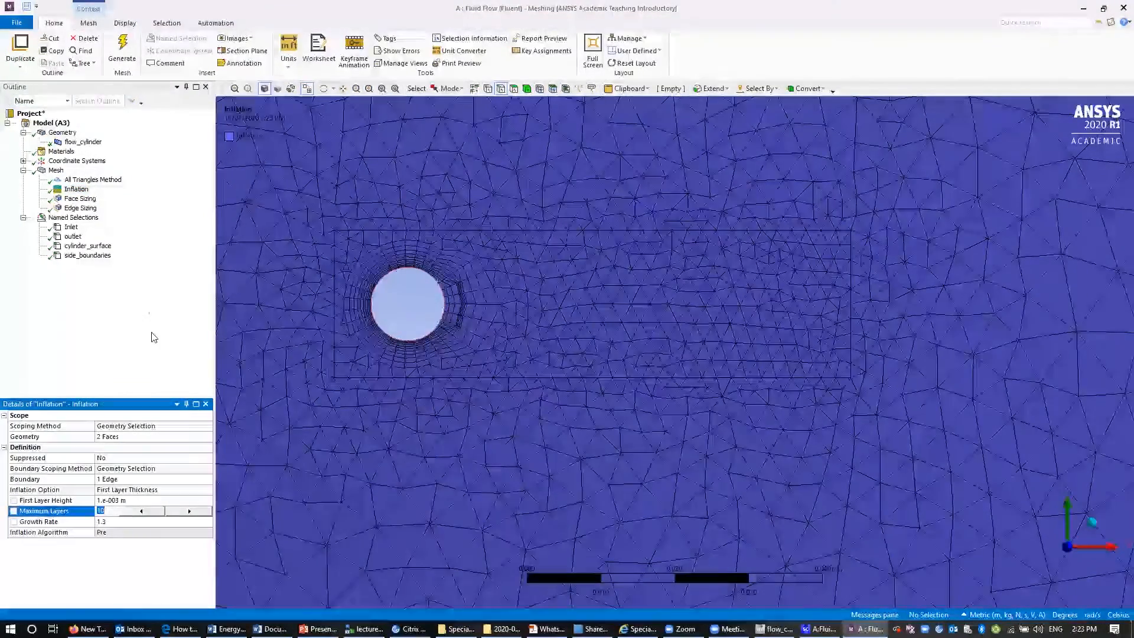
left_click(91, 87)
left_click(121, 50)
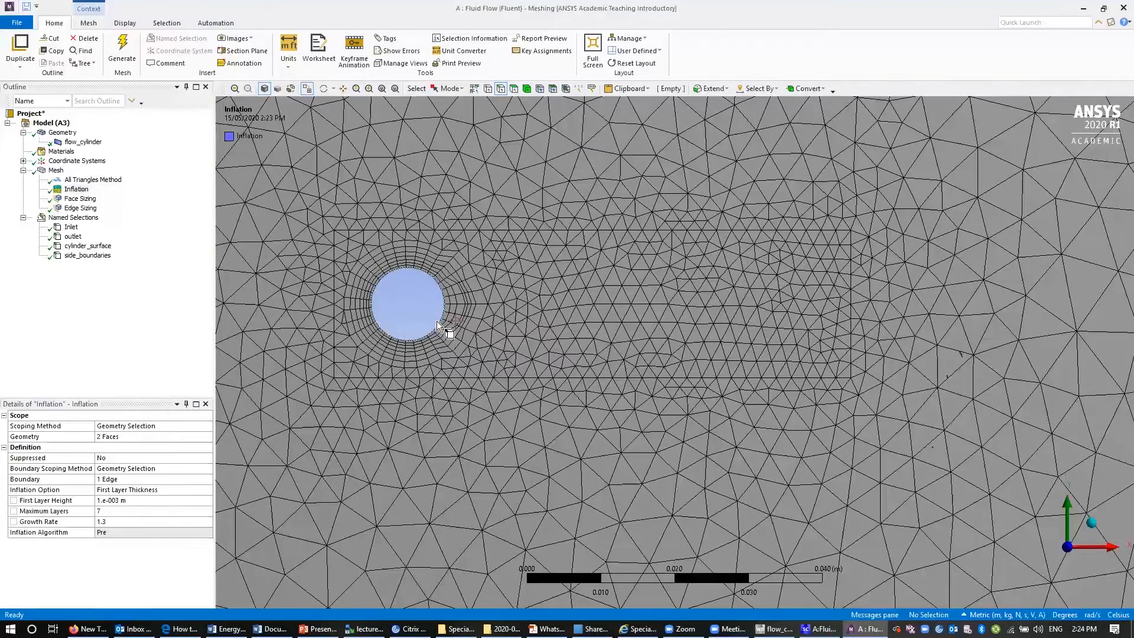
- Save the project, and update the Mesh component of the fluid flow system in Workbench
left_click(26, 8)
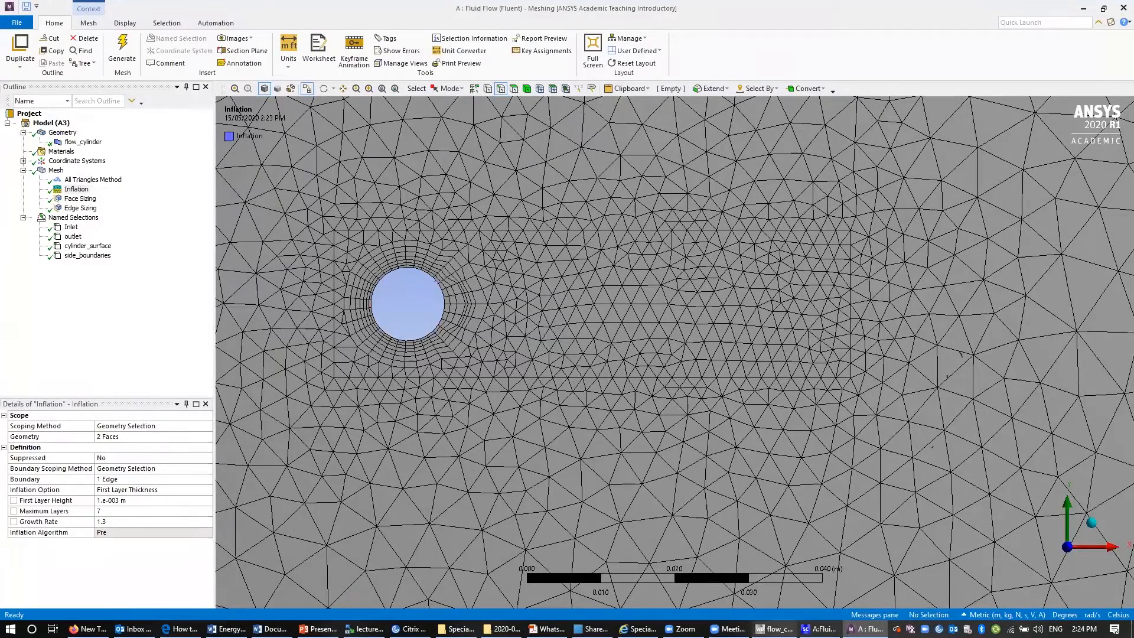
left_click(773, 629)
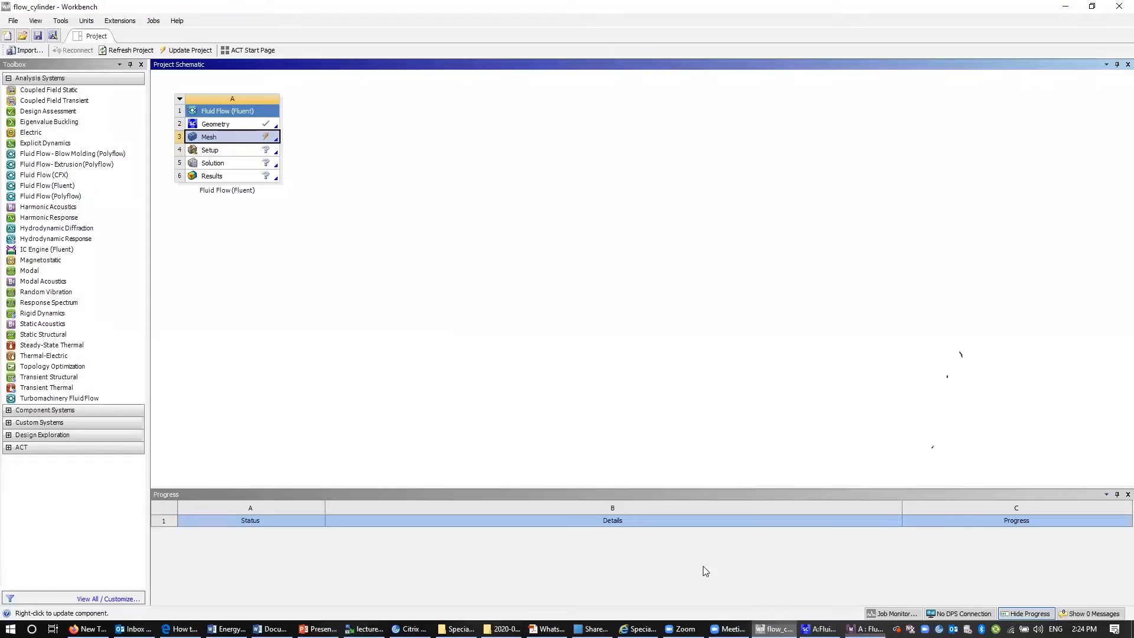
right_click(248, 142)
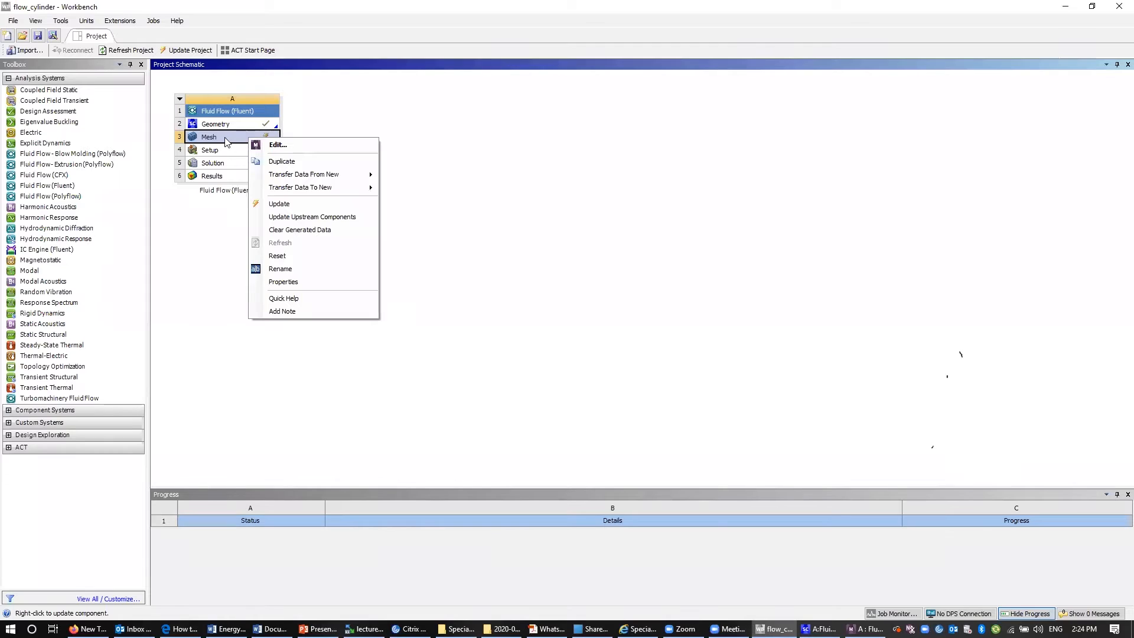
left_click(282, 206)
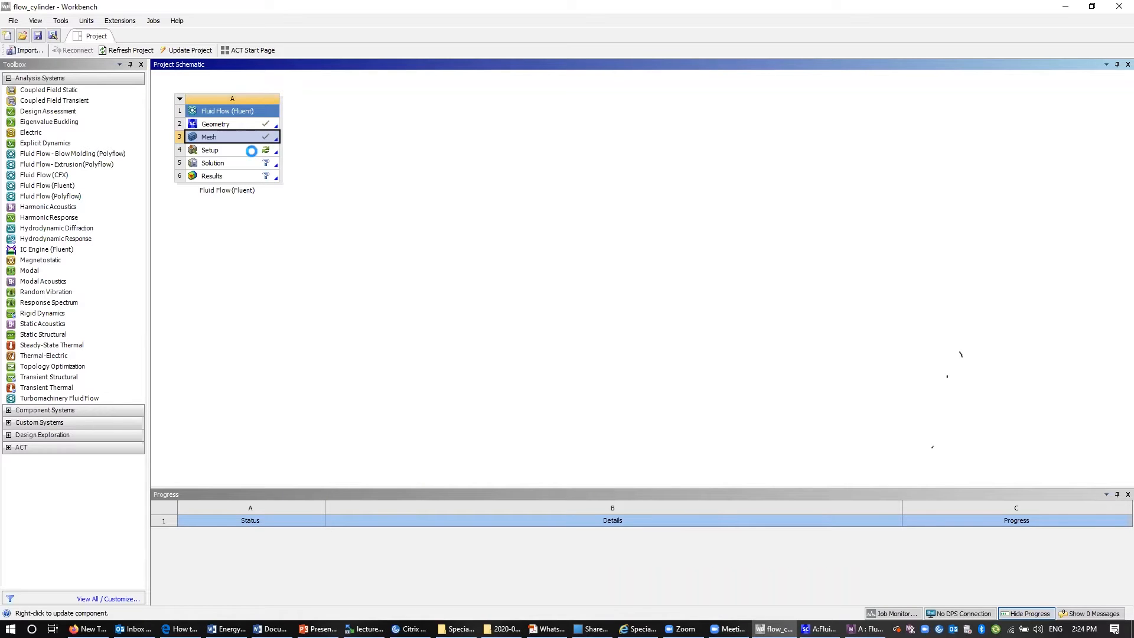
- Open the system's Setup, adjust the number of solver processes and start Fluent
double_click(253, 156)
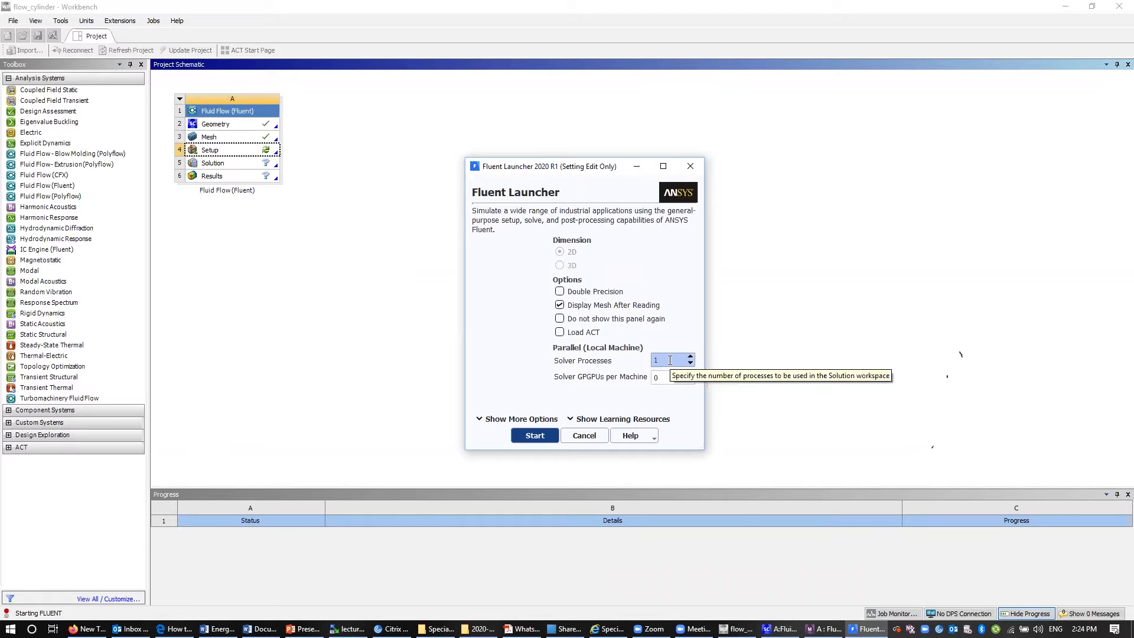
left_click(690, 357)
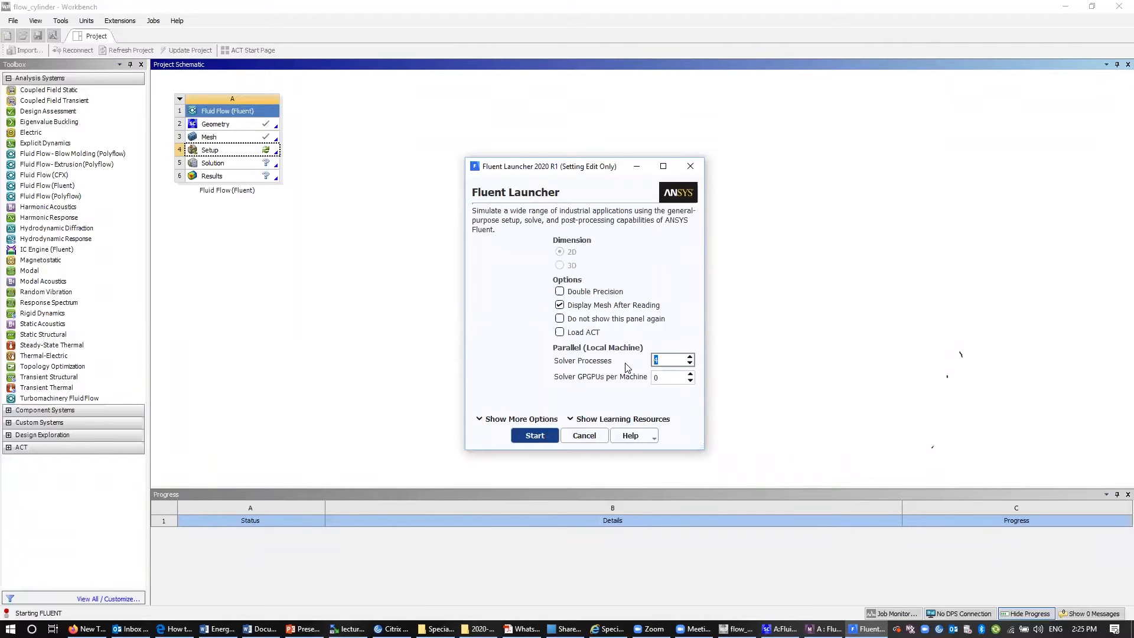
left_click(534, 438)
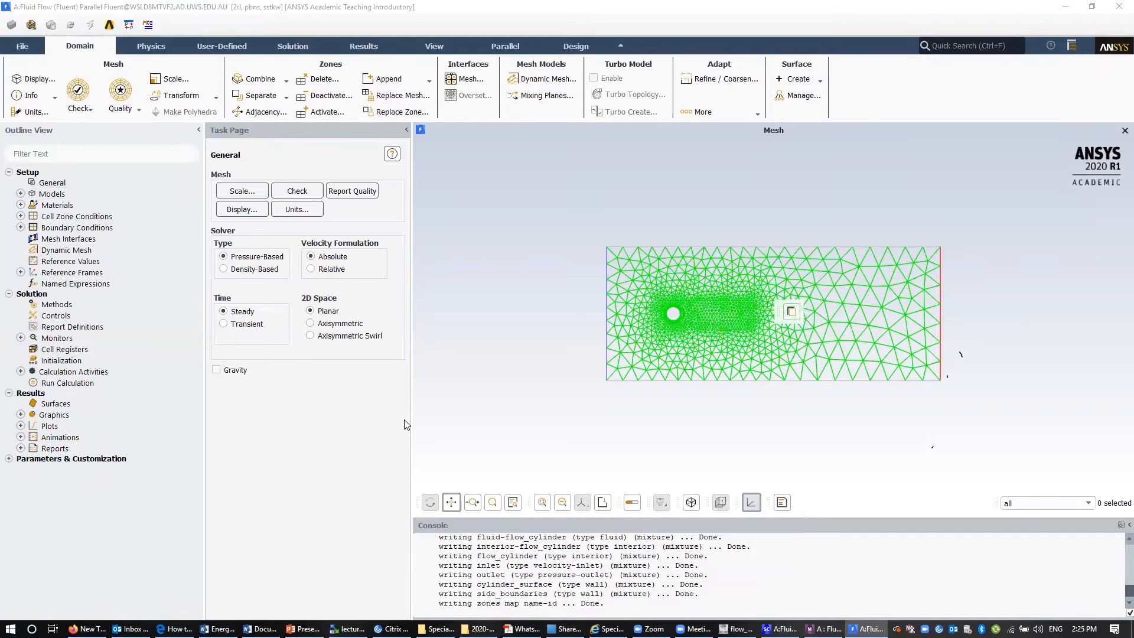
- Set the solver's time formulation to Transient in the general setup
left_click(65, 183)
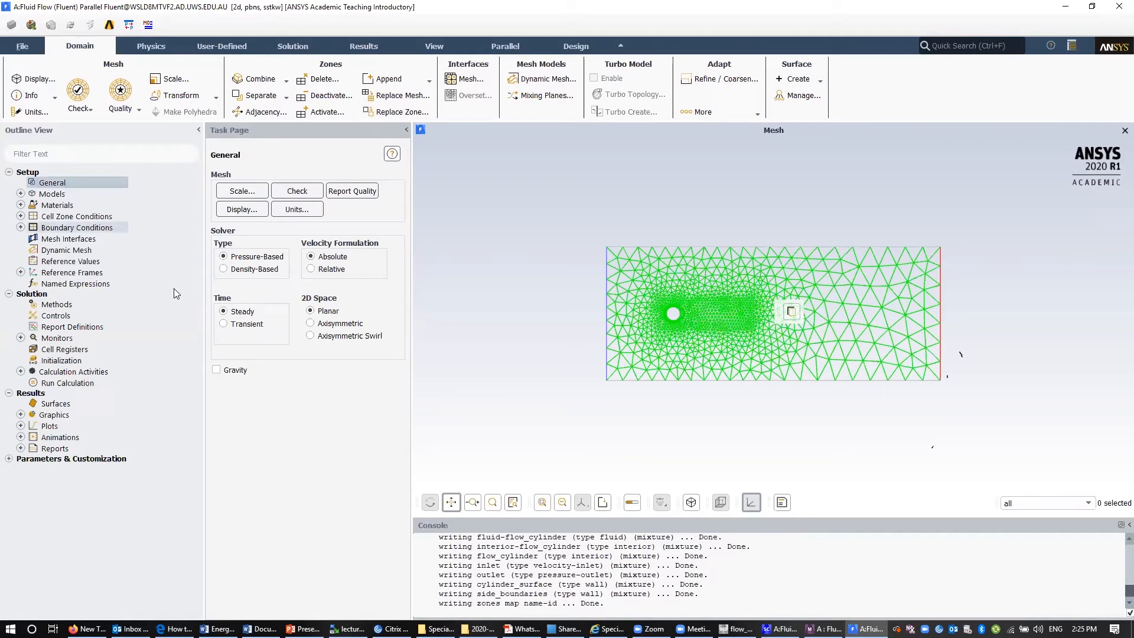
left_click(225, 325)
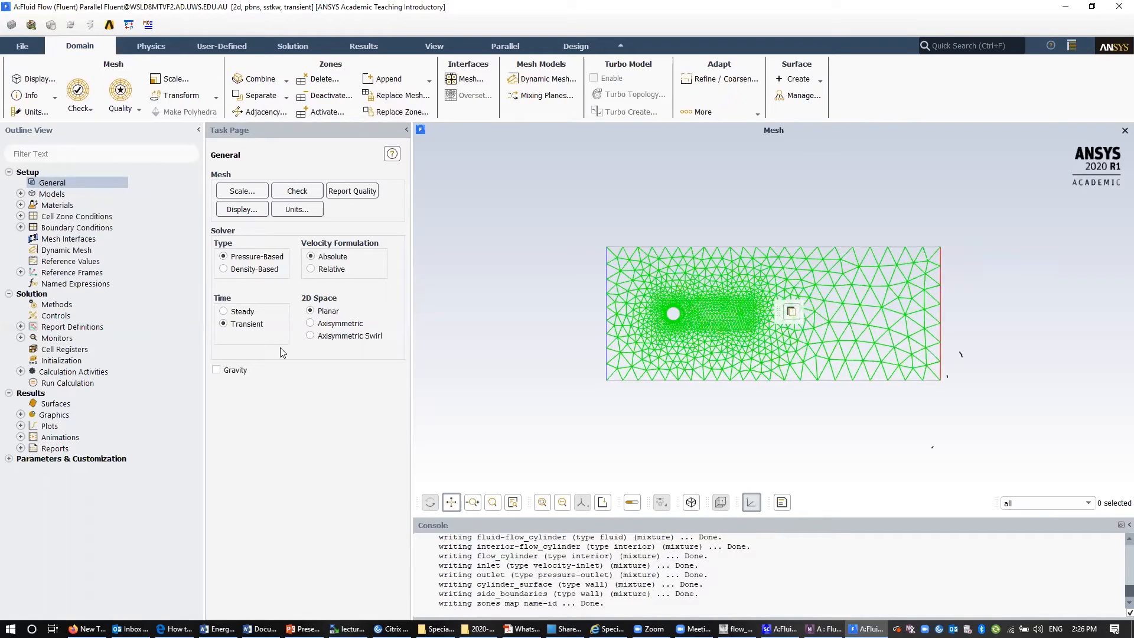
- Open the viscous model settings and accept the two-equation k-omega model with the SST variant
left_click(20, 194)
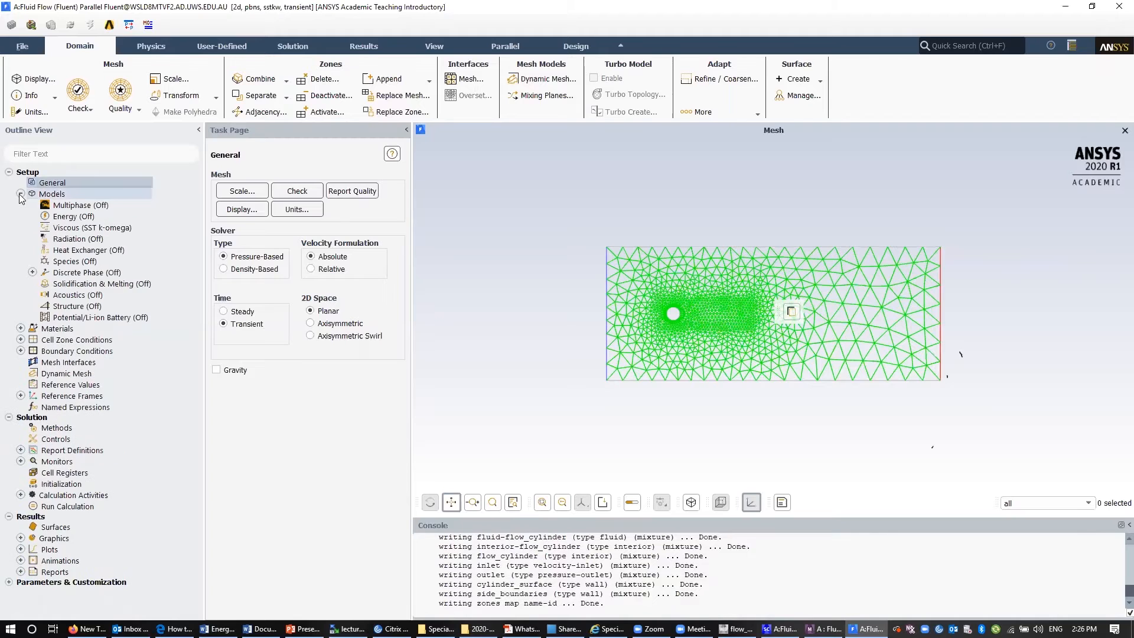
left_click(80, 230)
double_click(81, 231)
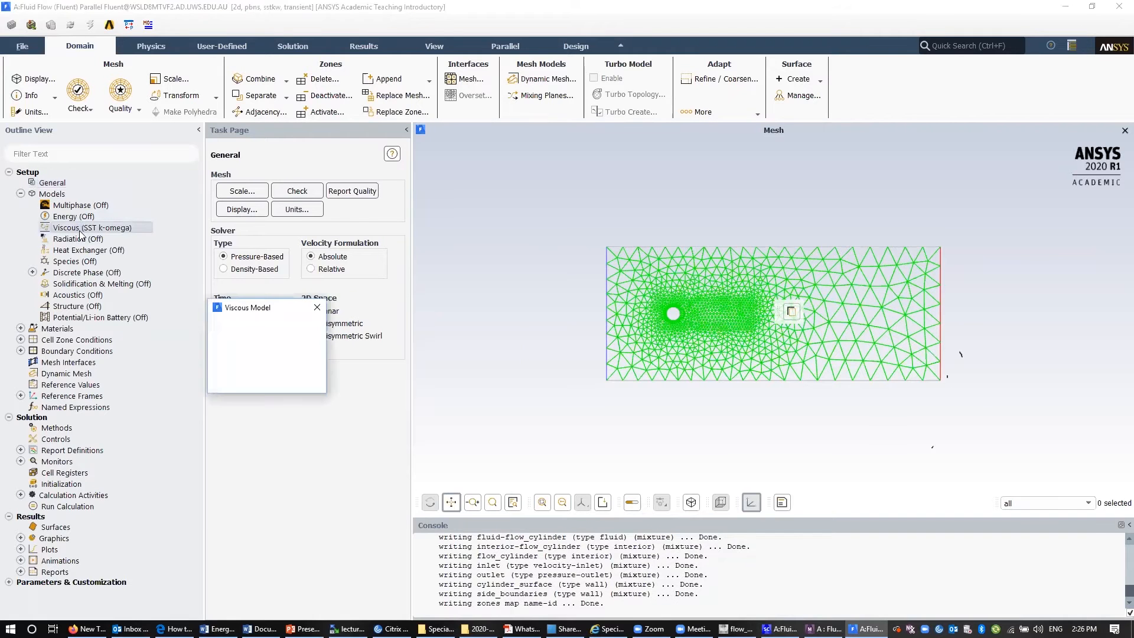
left_click_drag(360, 313, 387, 185)
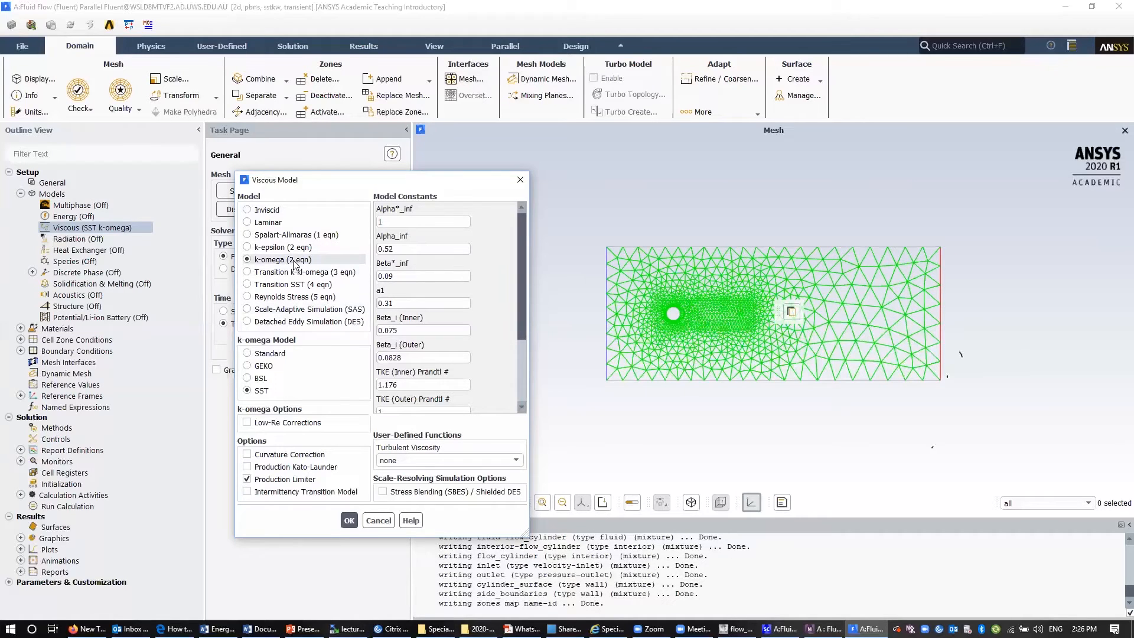
left_click(350, 521)
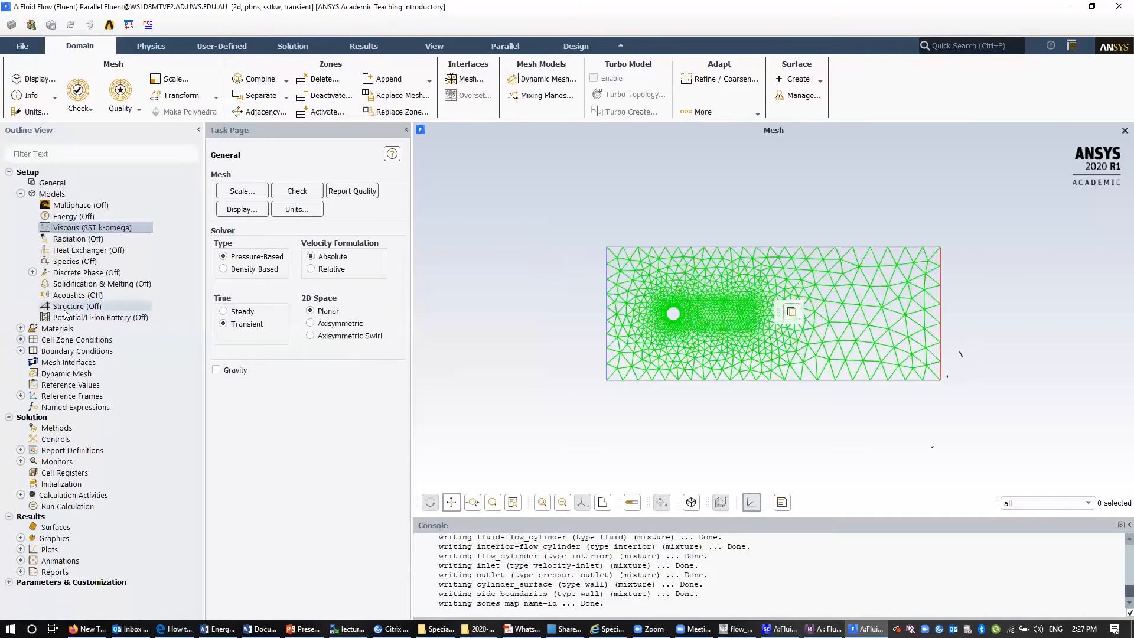
- Examine the fluid materials and the fluid cell zones listed in the setup tree
left_click(20, 329)
left_click(33, 339)
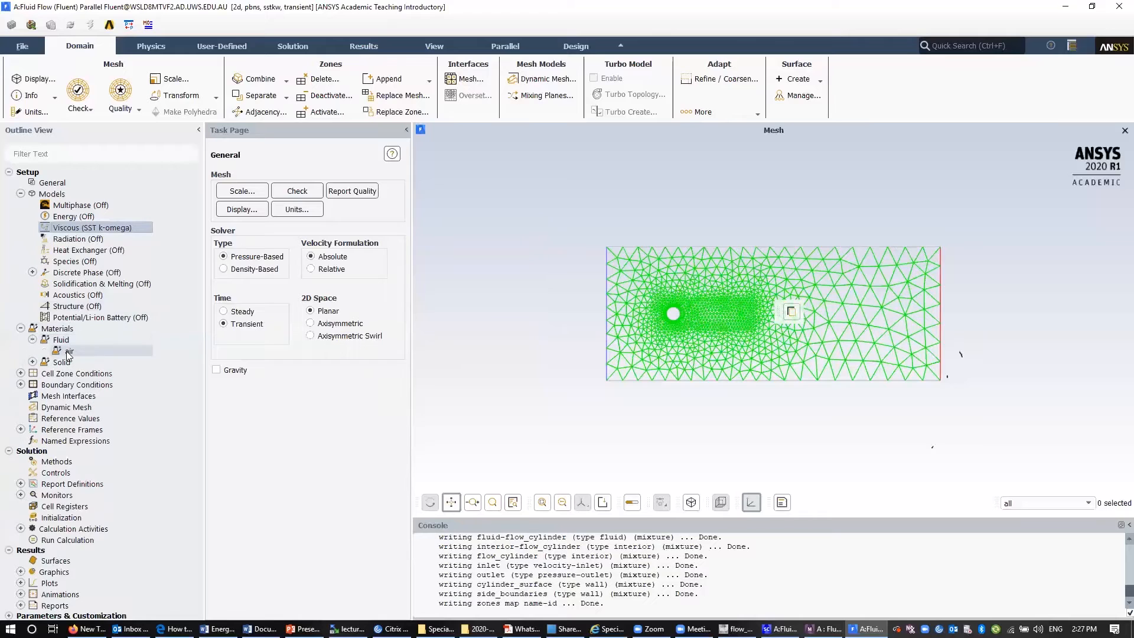
left_click(69, 353)
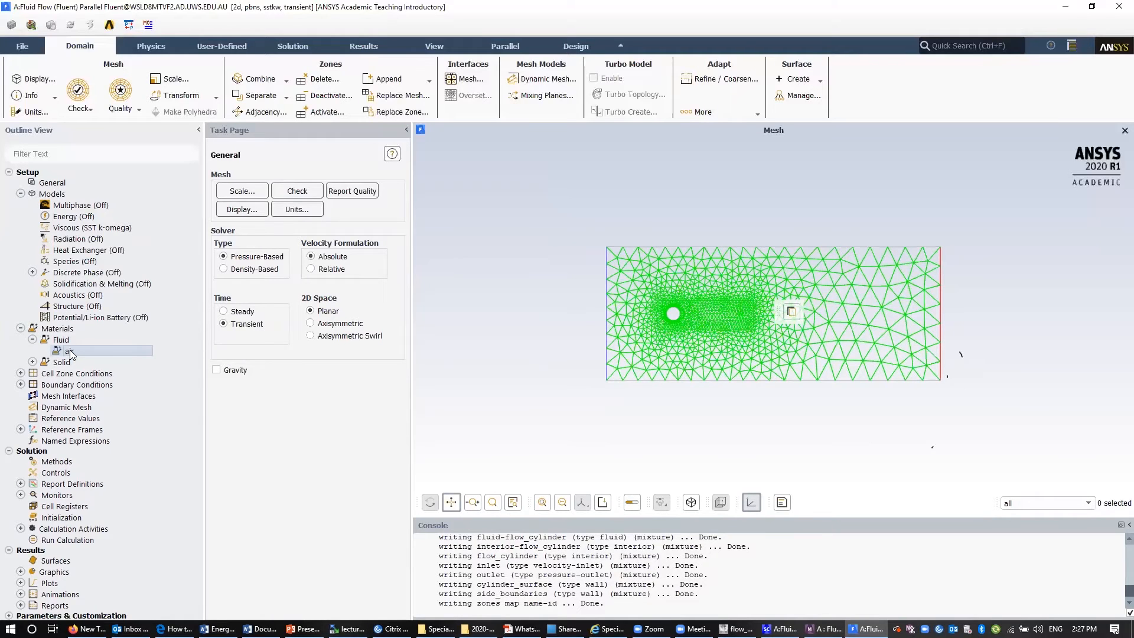
left_click(21, 373)
left_click(32, 385)
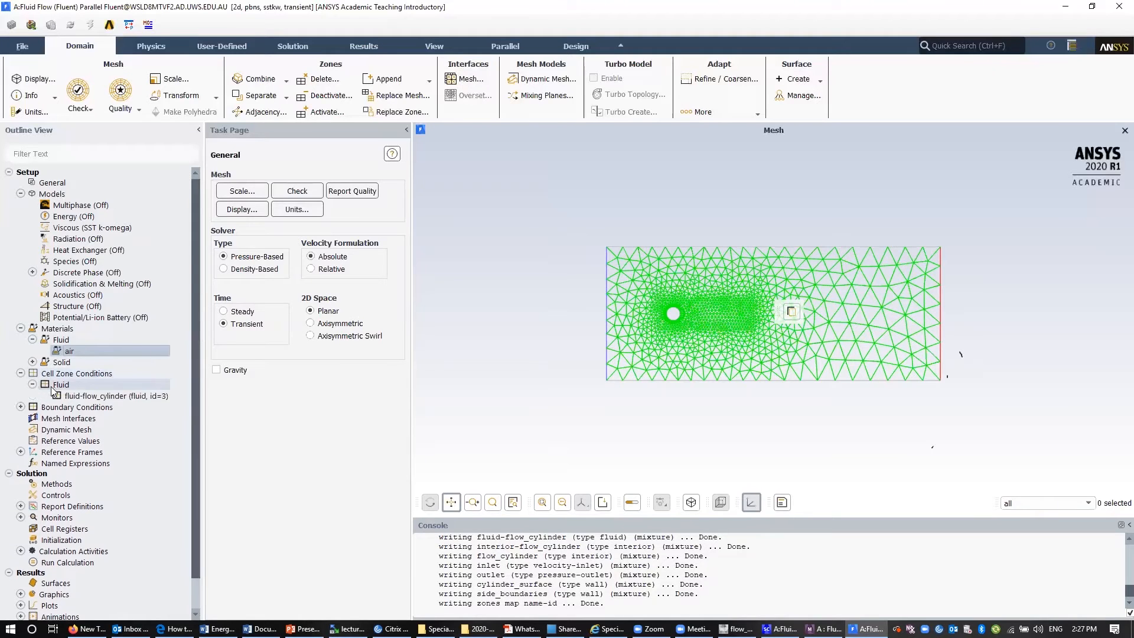
- Check the material assigned to the fluid-flow_cylinder cell zone
left_click(81, 397)
double_click(81, 397)
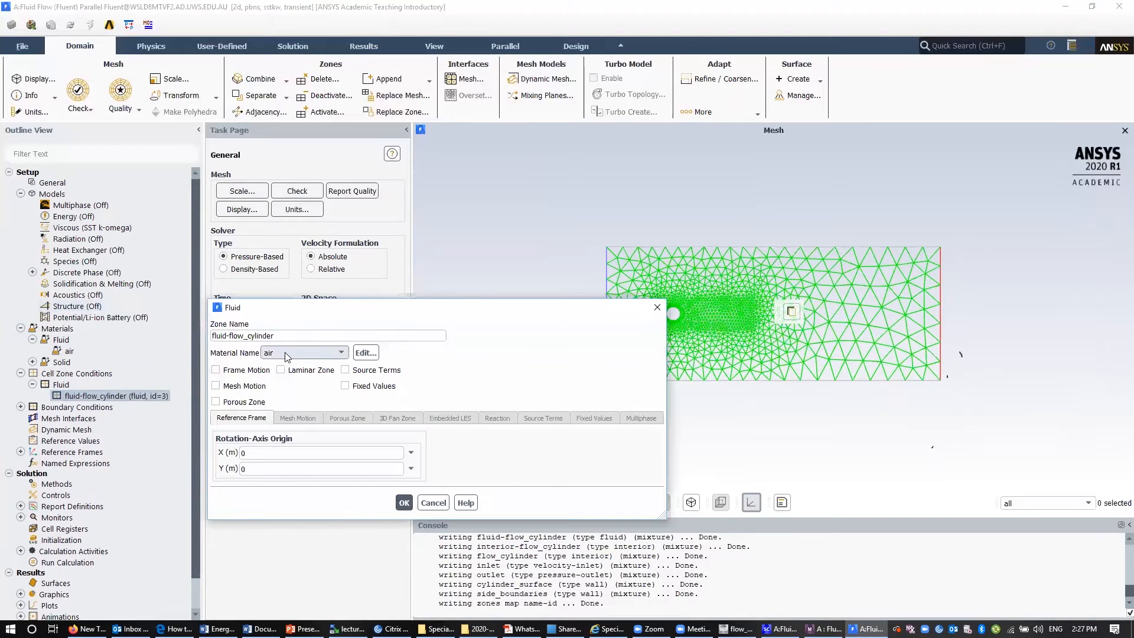
left_click(433, 502)
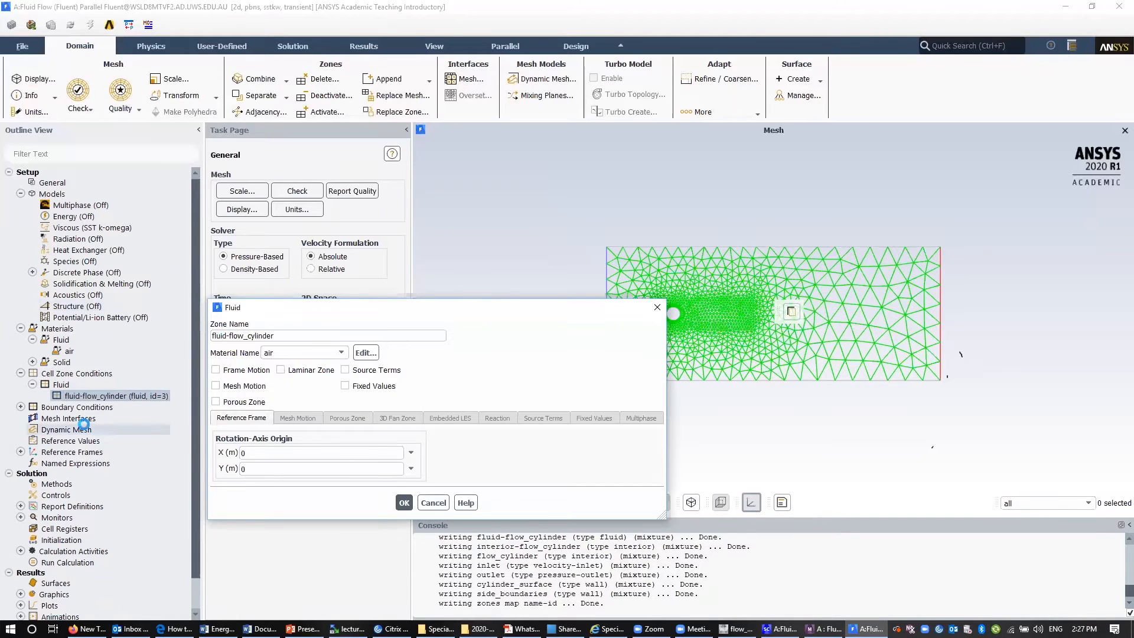
- In the boundary conditions, set the inlet's velocity magnitude to 1 m/s, normal to the boundary
left_click(21, 407)
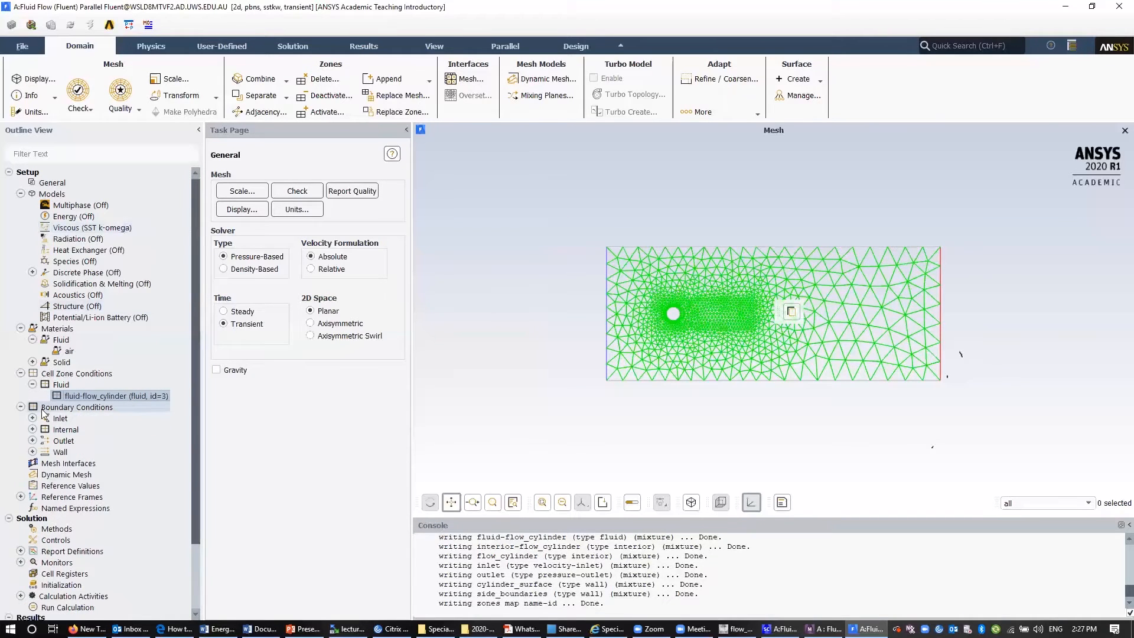
left_click(80, 409)
double_click(82, 409)
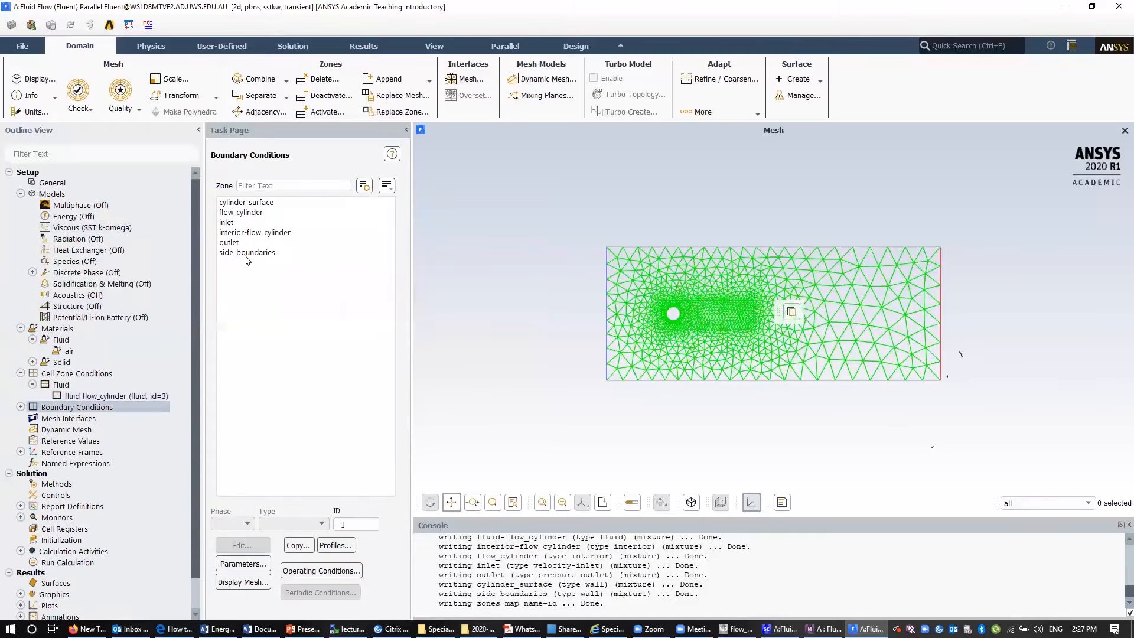
left_click(239, 222)
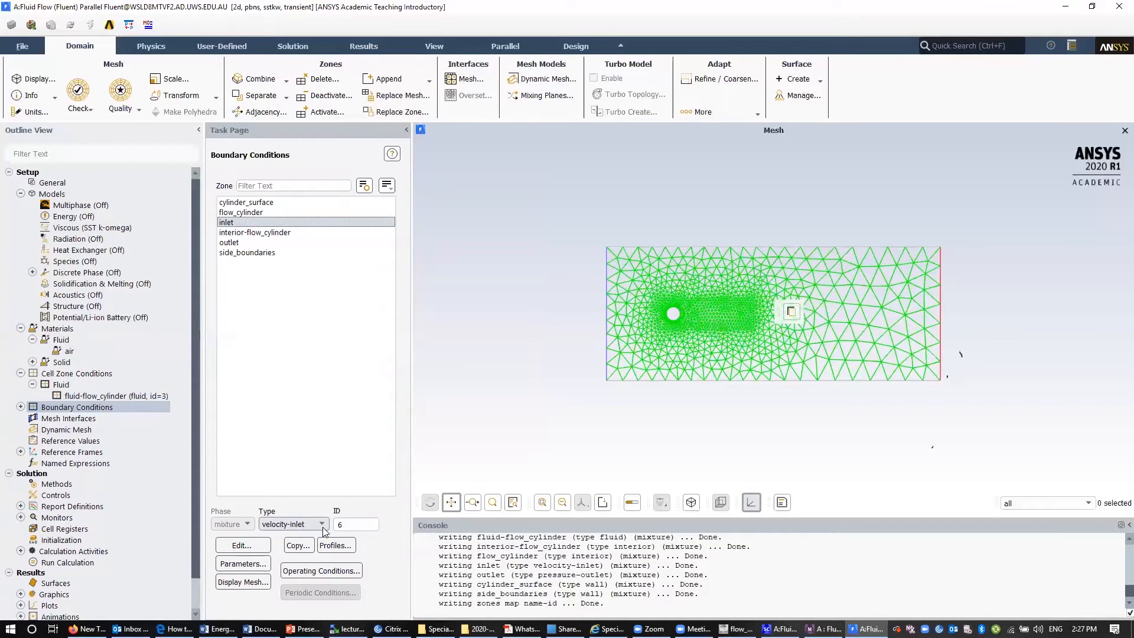
left_click(248, 549)
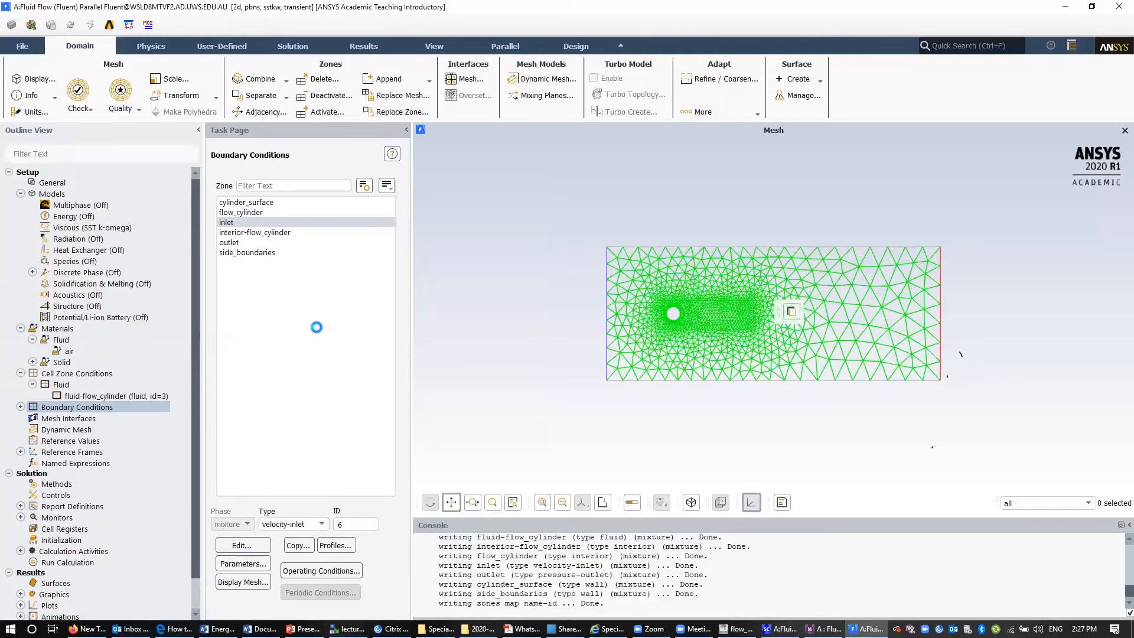
double_click(350, 408)
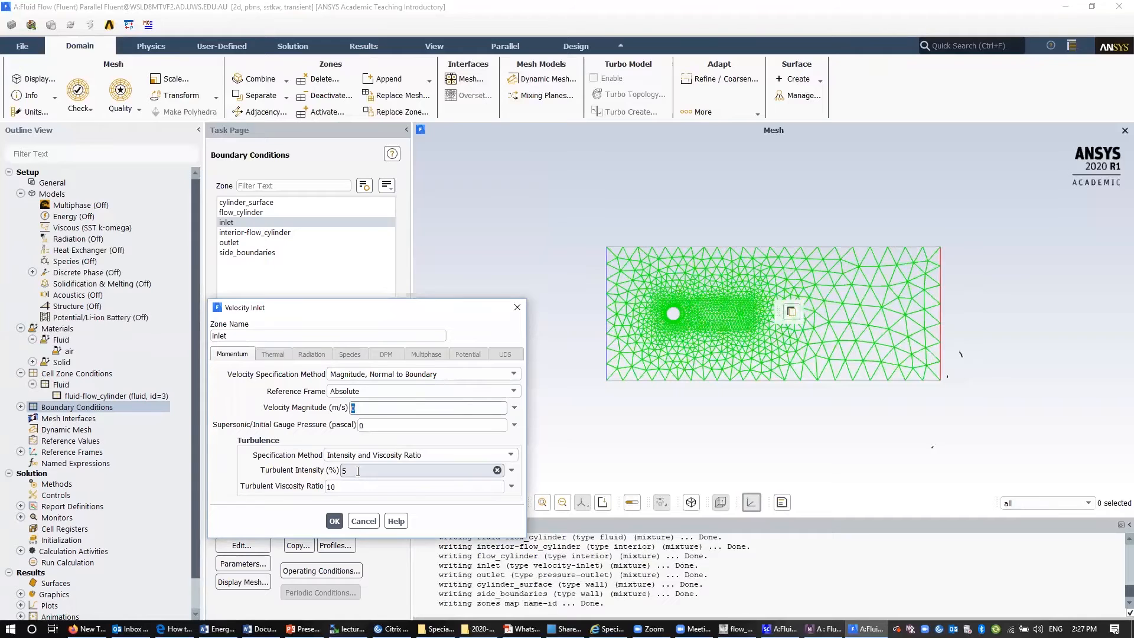
type("1")
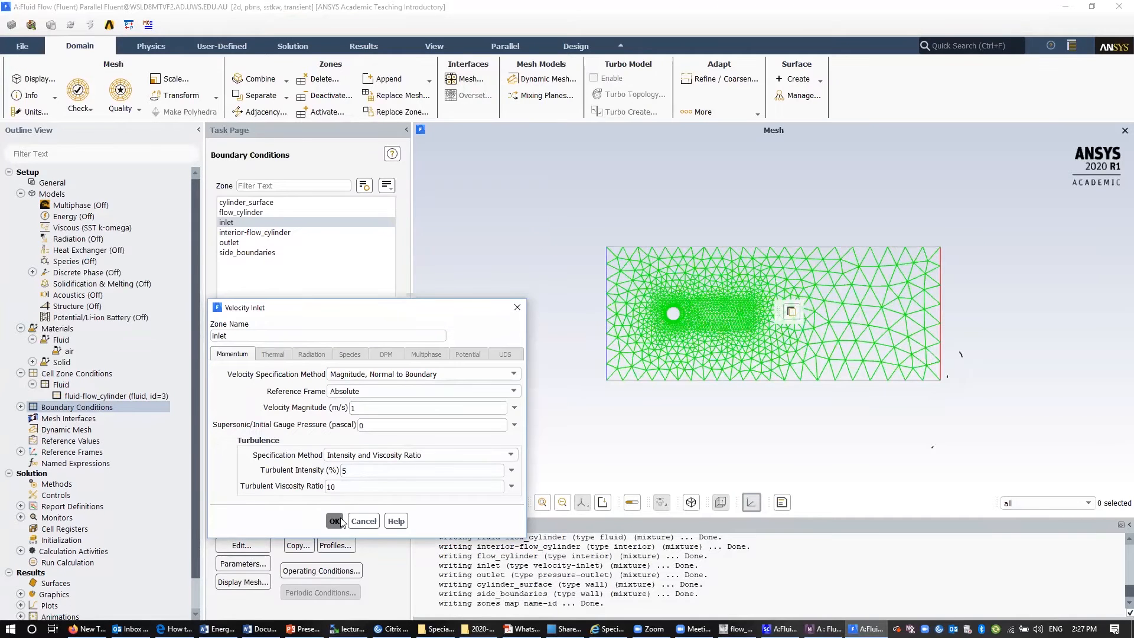
left_click(339, 520)
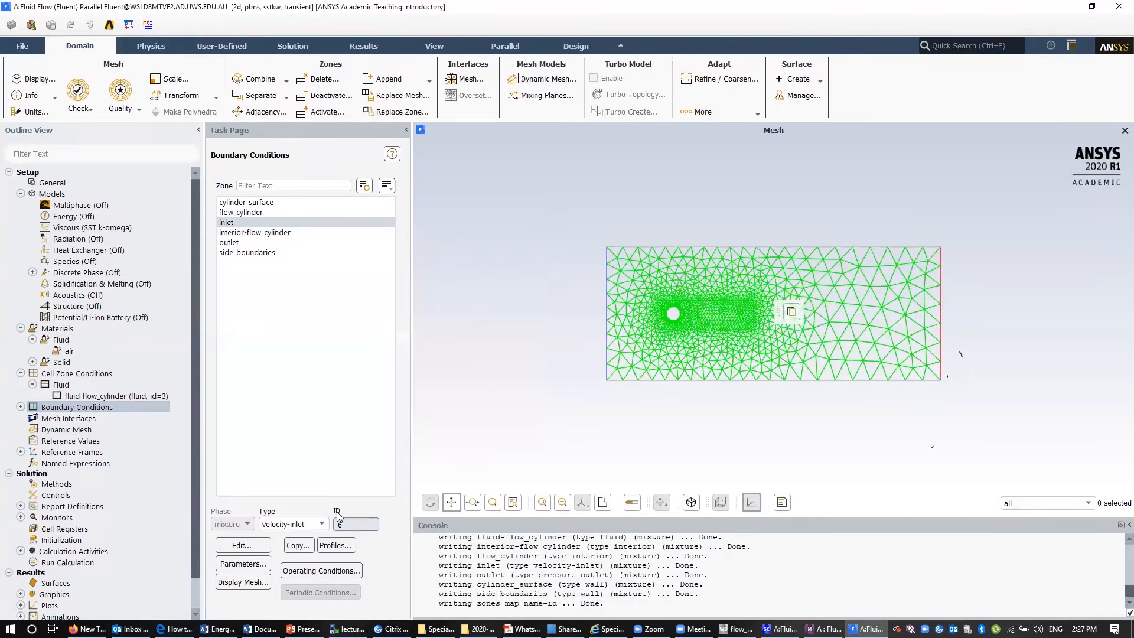
- Accept the outlet zone's pressure-outlet condition with a gauge pressure of 0 Pa
left_click(253, 242)
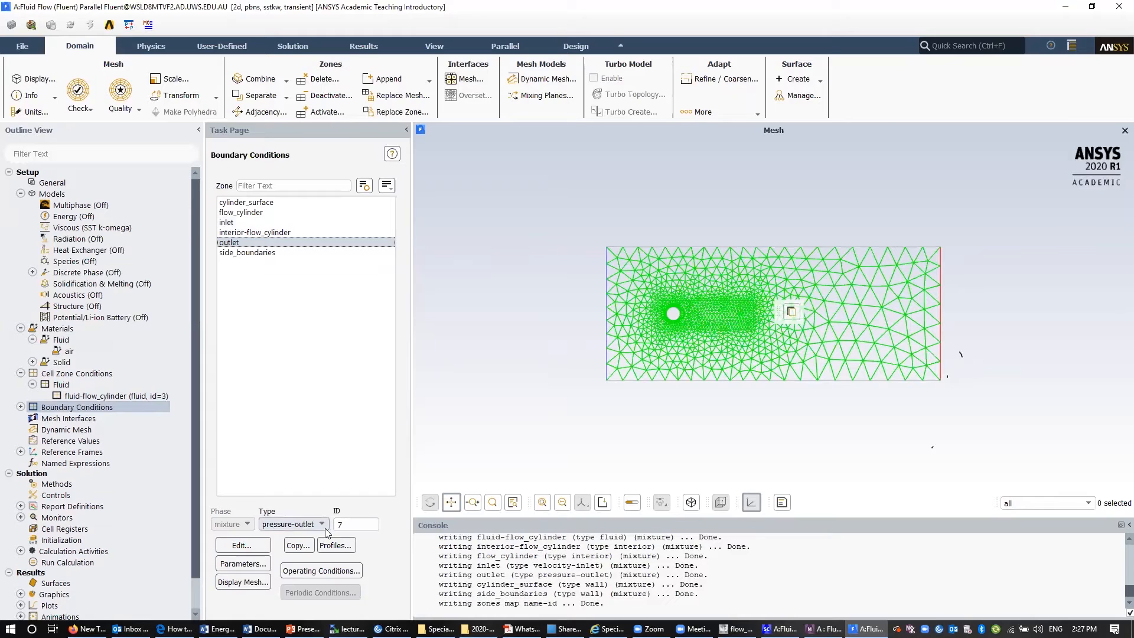
left_click(241, 546)
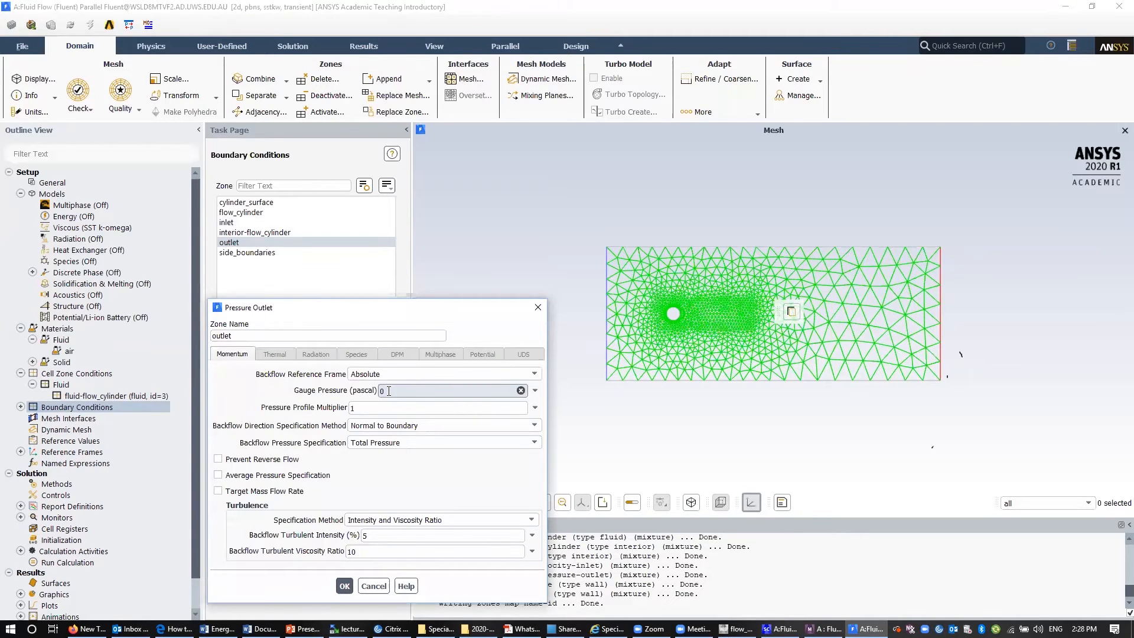
left_click(345, 586)
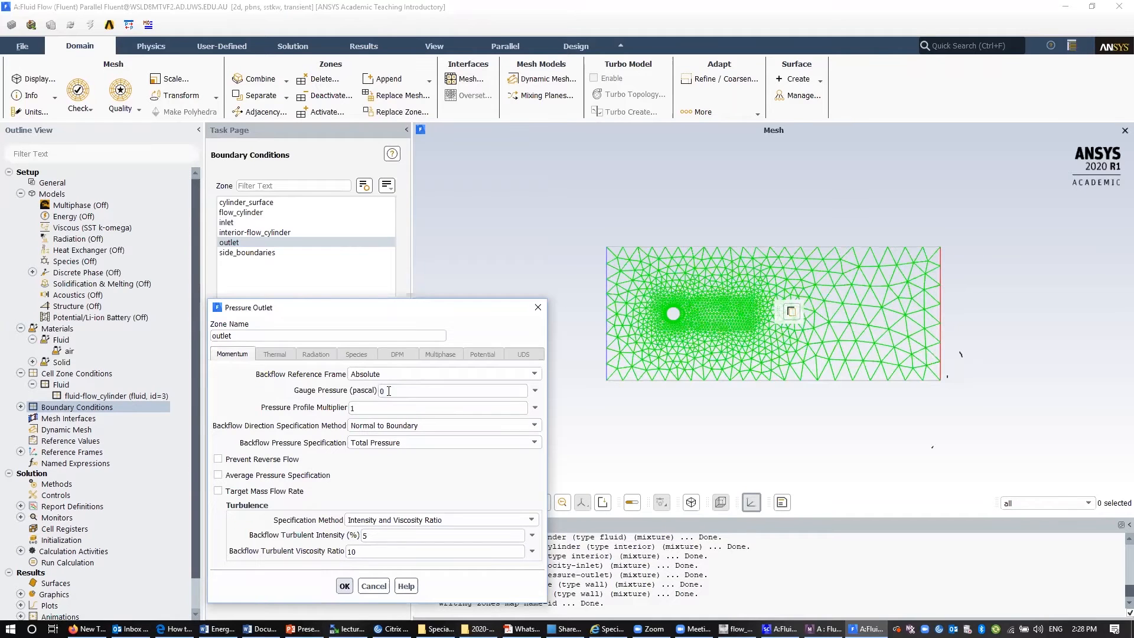
- Define cylinder_surface as a wall and accept its stationary, no-slip settings with zero roughness height
left_click(254, 204)
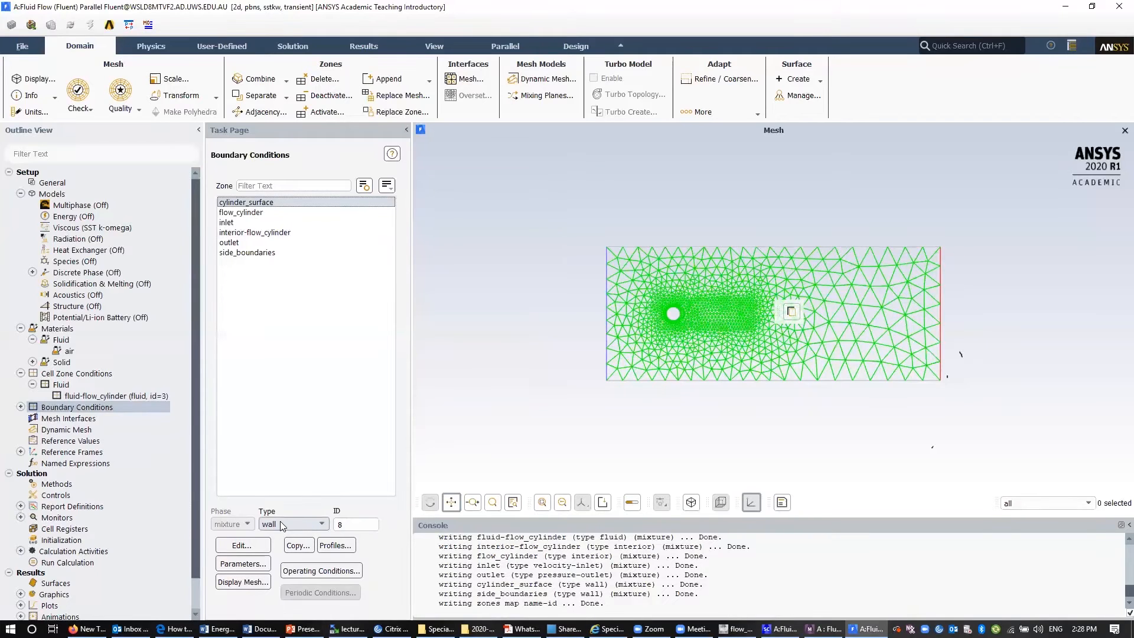
left_click(322, 525)
left_click(345, 506)
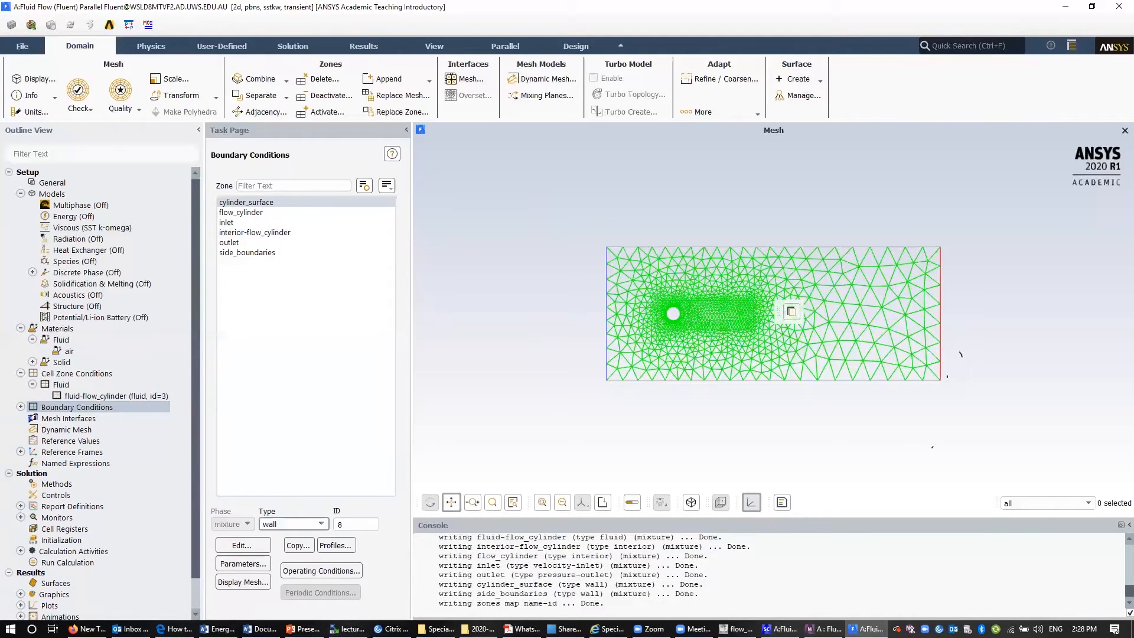
left_click(247, 545)
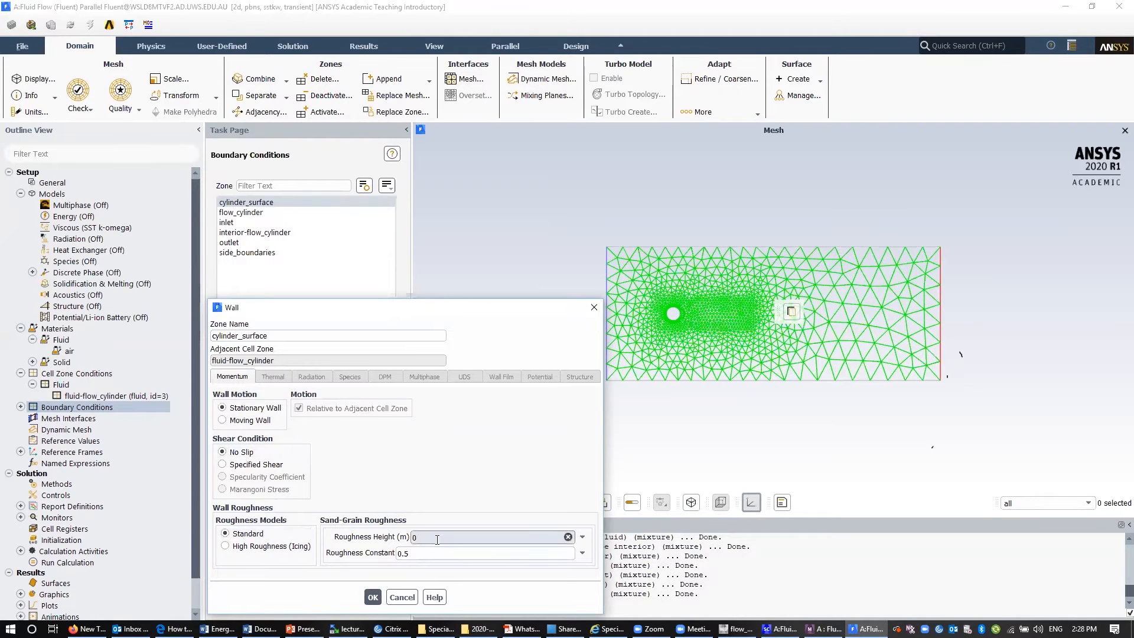
left_click(373, 598)
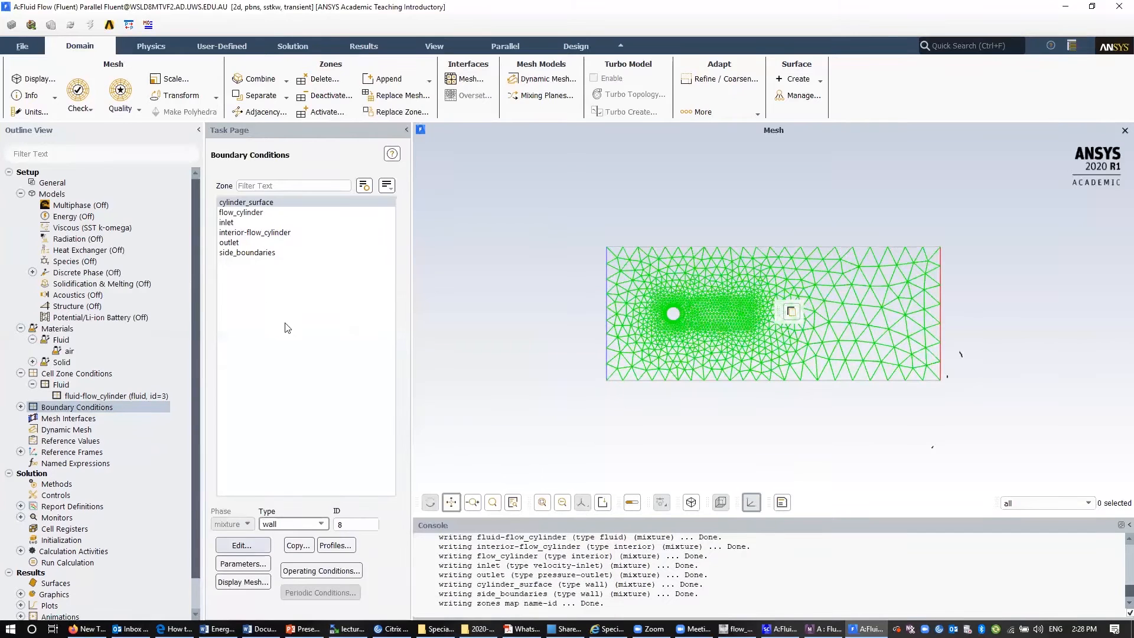
- Change the side_boundaries zone type to symmetry and accept the zone name
left_click(265, 253)
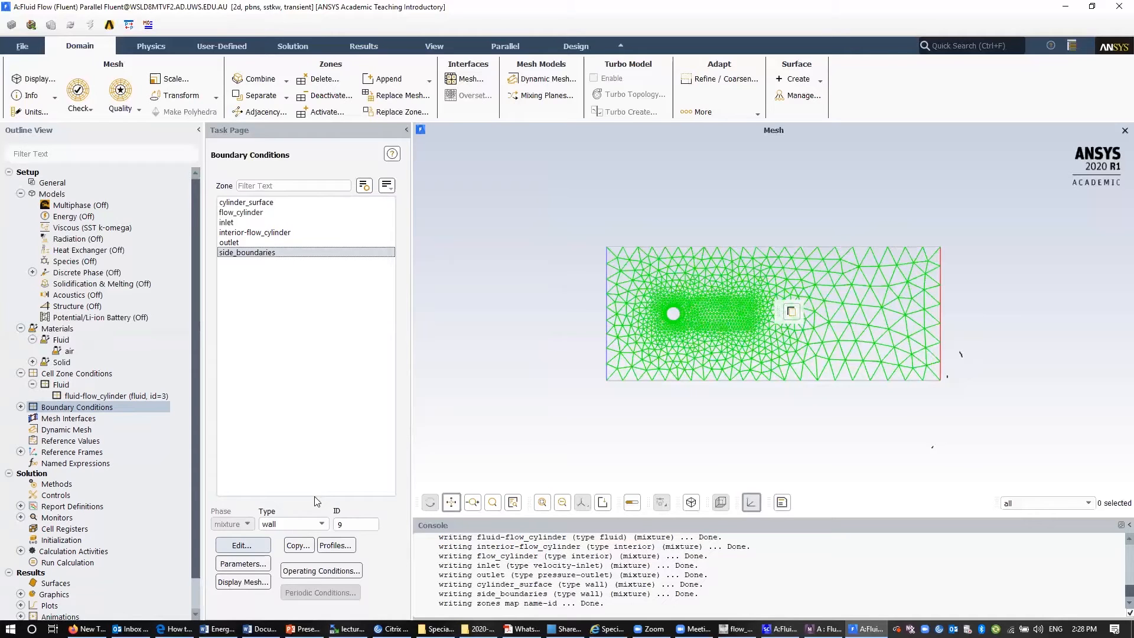
left_click(323, 524)
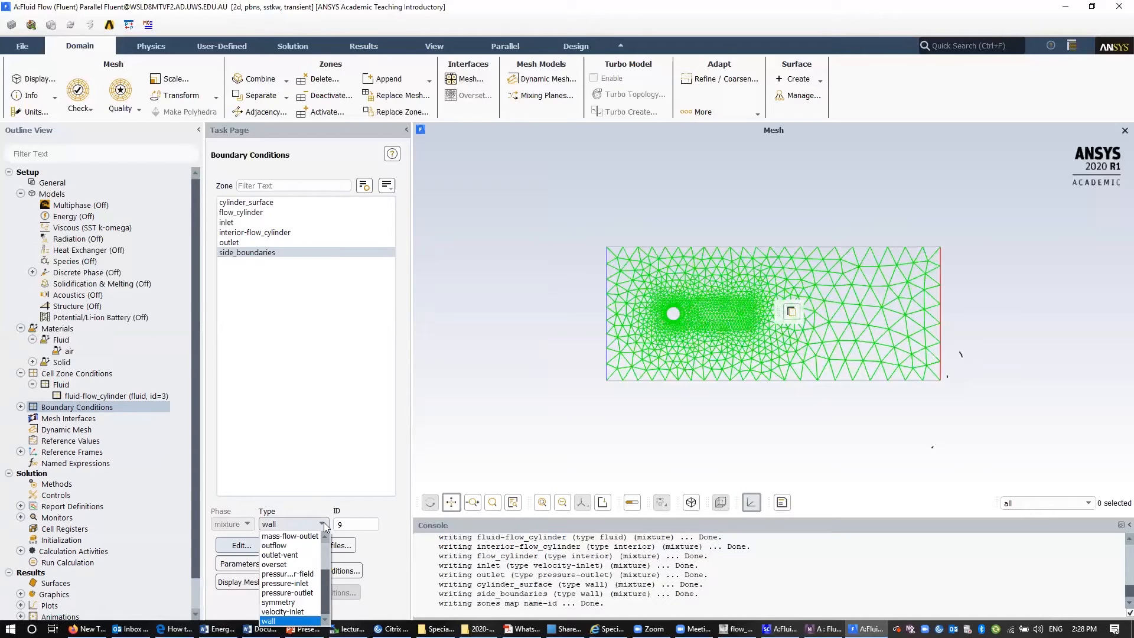
left_click(306, 603)
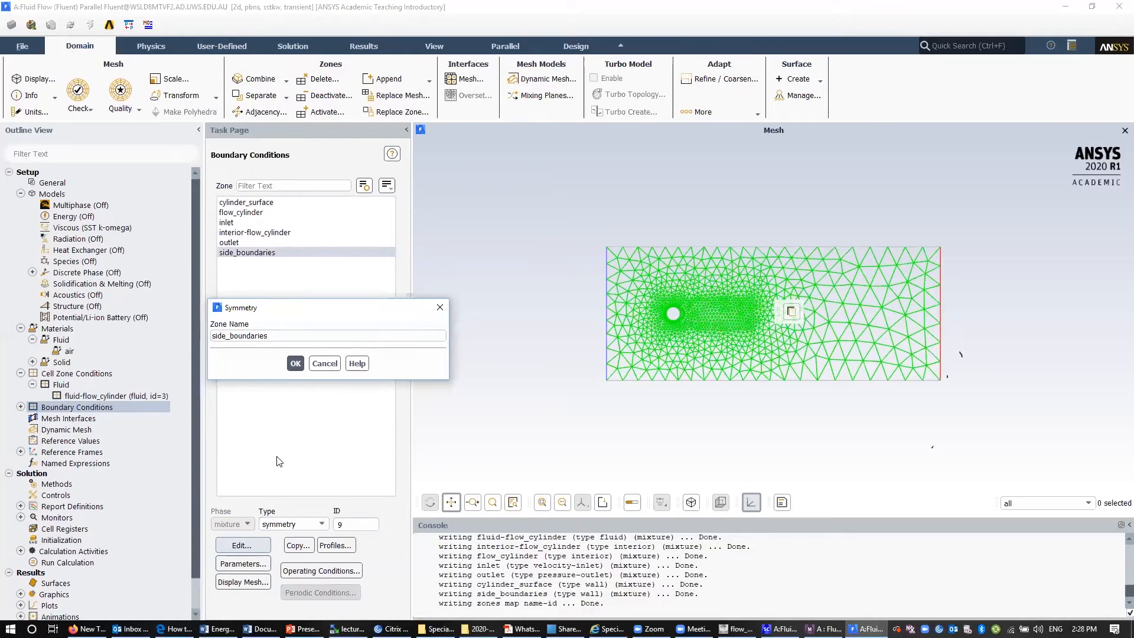
left_click(295, 364)
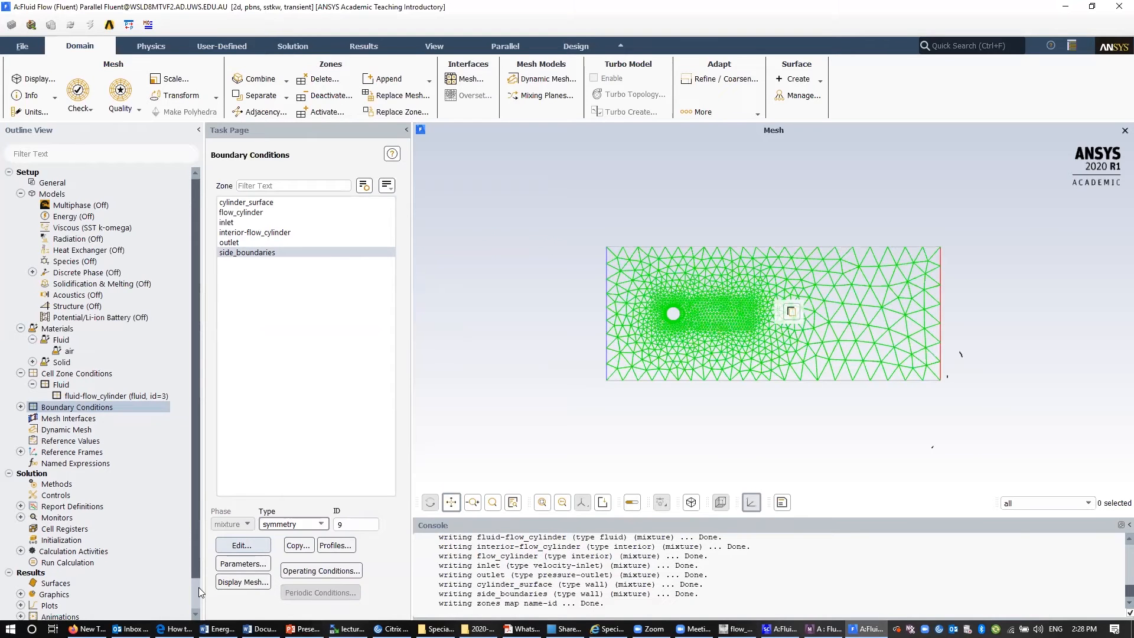
- Start a new drag force report definition and name it drag
left_click(21, 507)
scroll(21, 511, "down", 2)
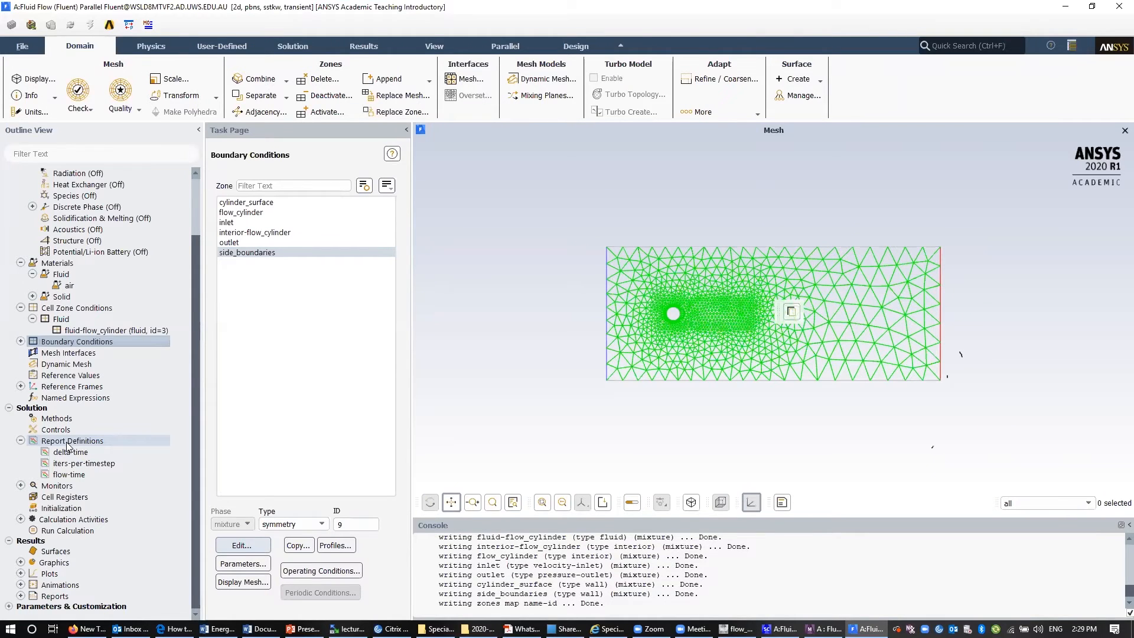
double_click(67, 443)
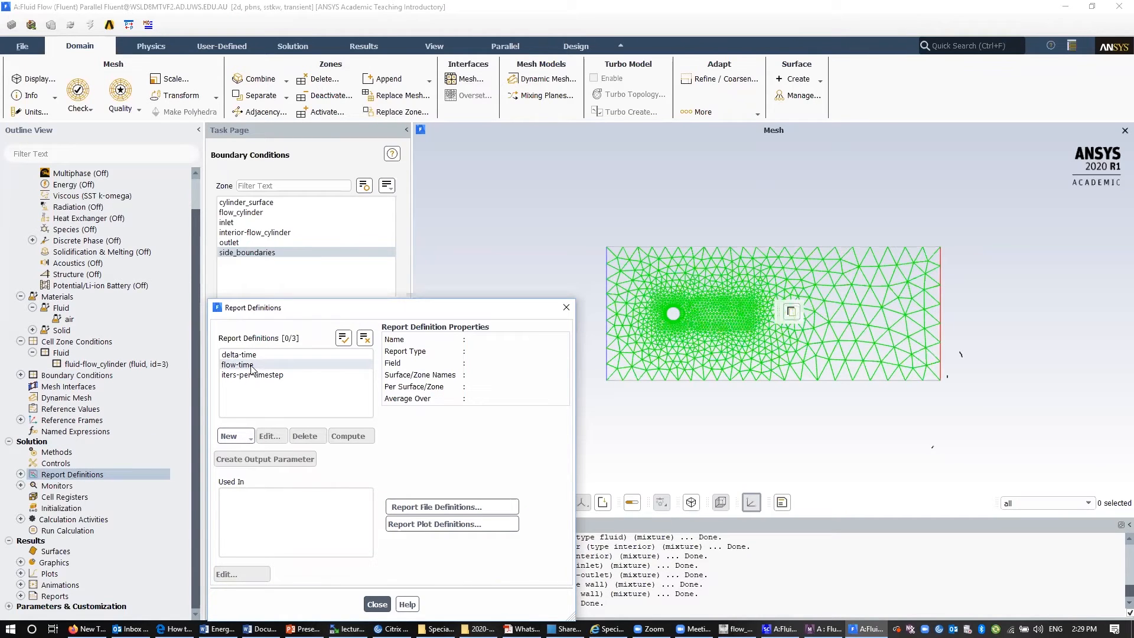
left_click(246, 438)
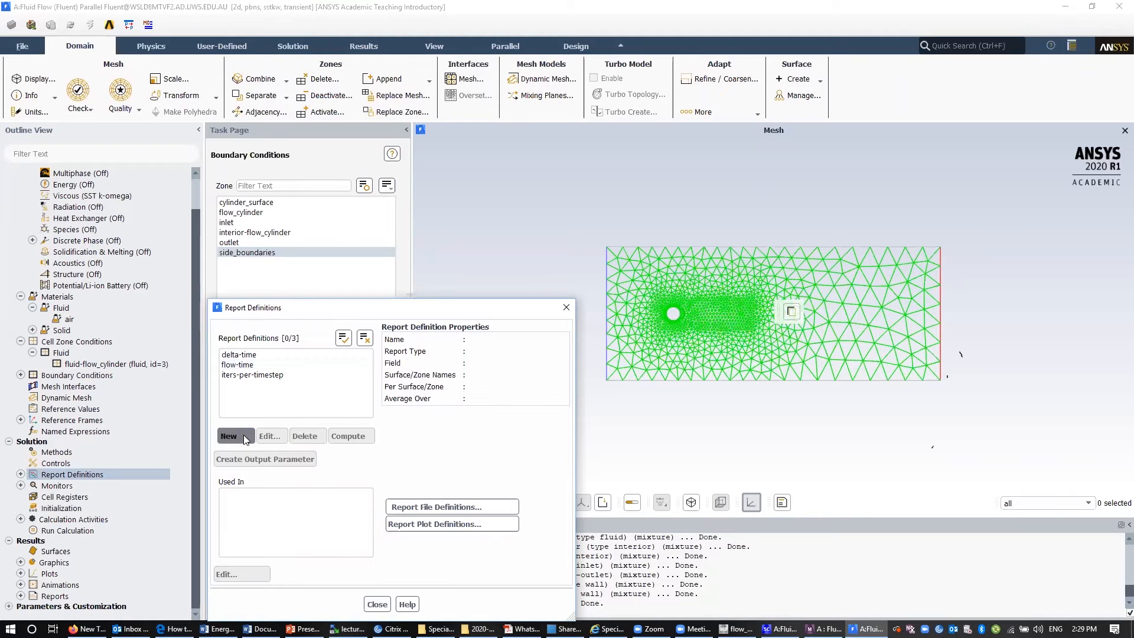
mouse_move(276, 497)
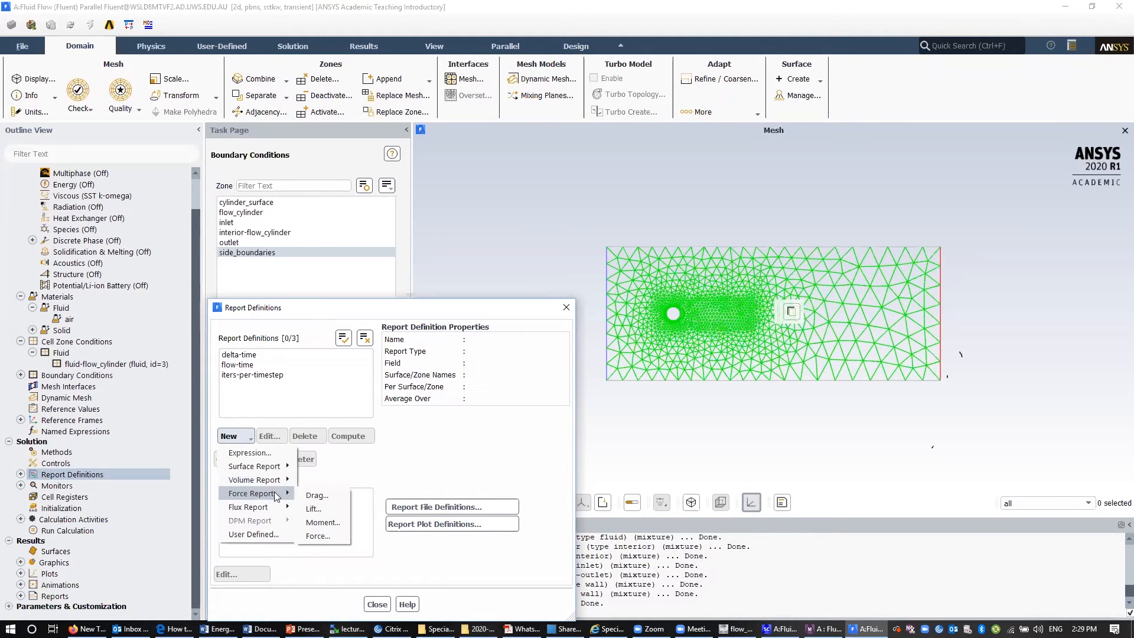
left_click(319, 495)
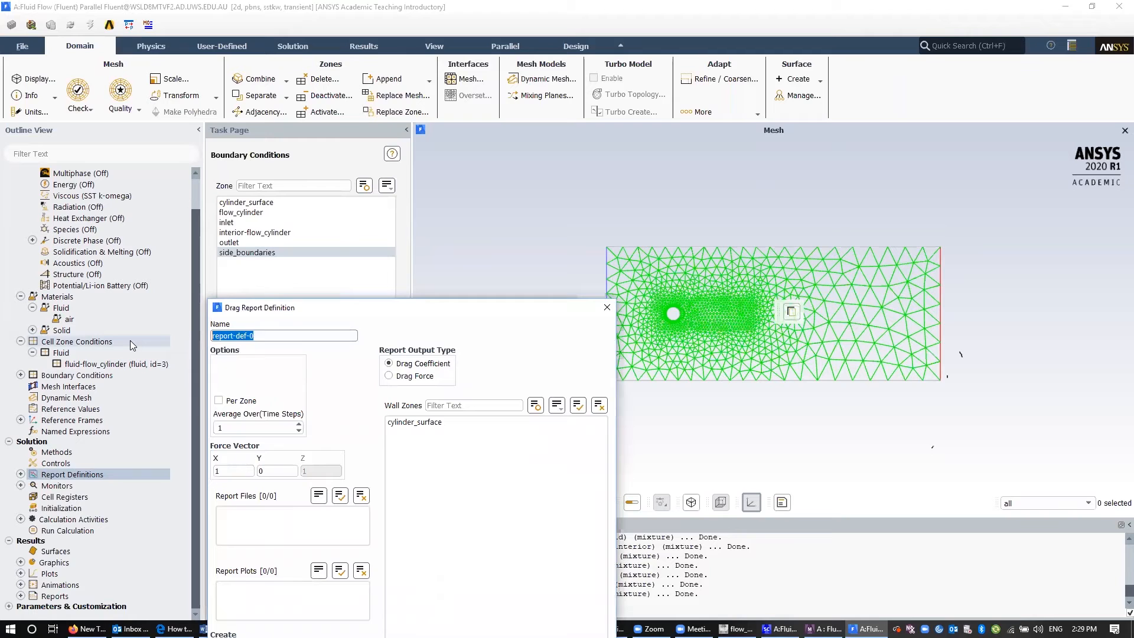
type("drag")
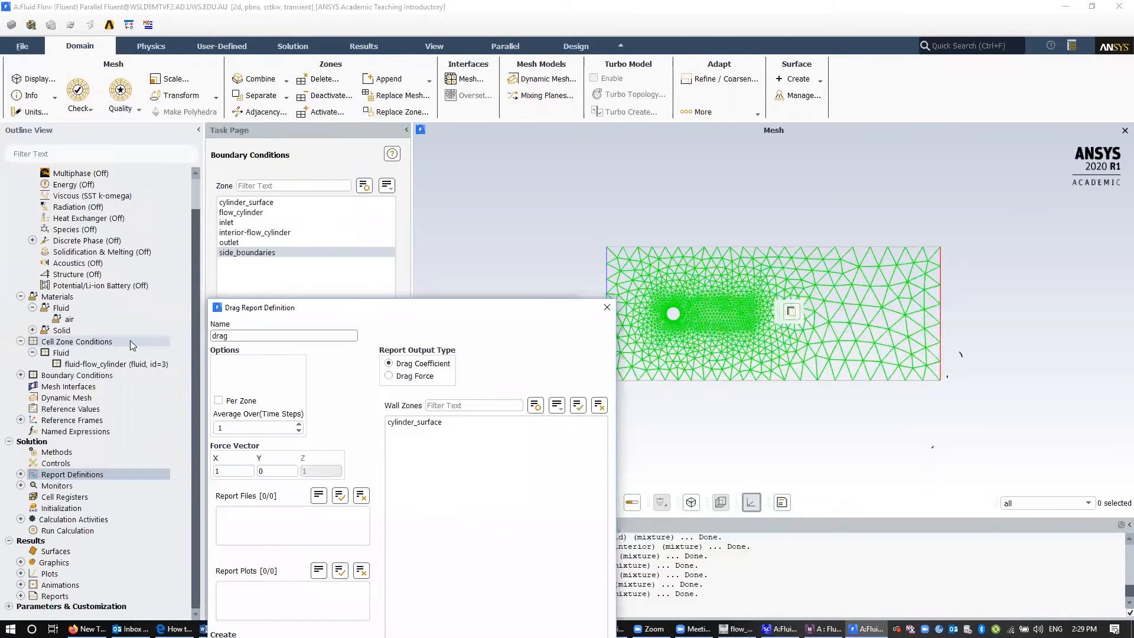
- Set the drag report to output Drag Force on cylinder_surface and accept the definition
left_click(417, 377)
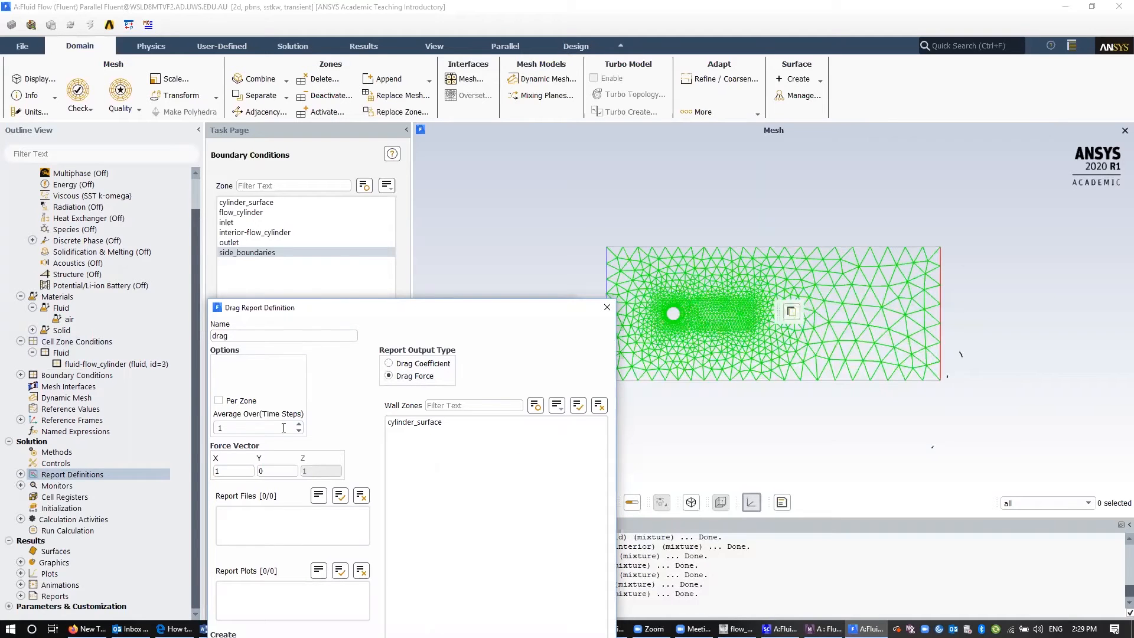
left_click(226, 471)
left_click_drag(417, 319, 416, 157)
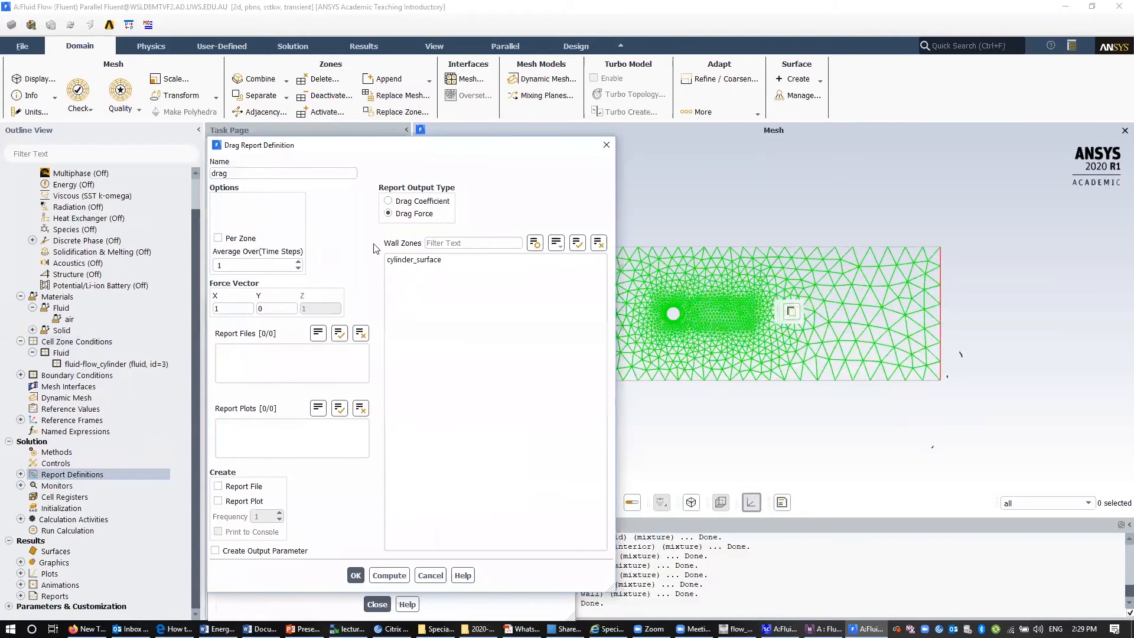
left_click(413, 262)
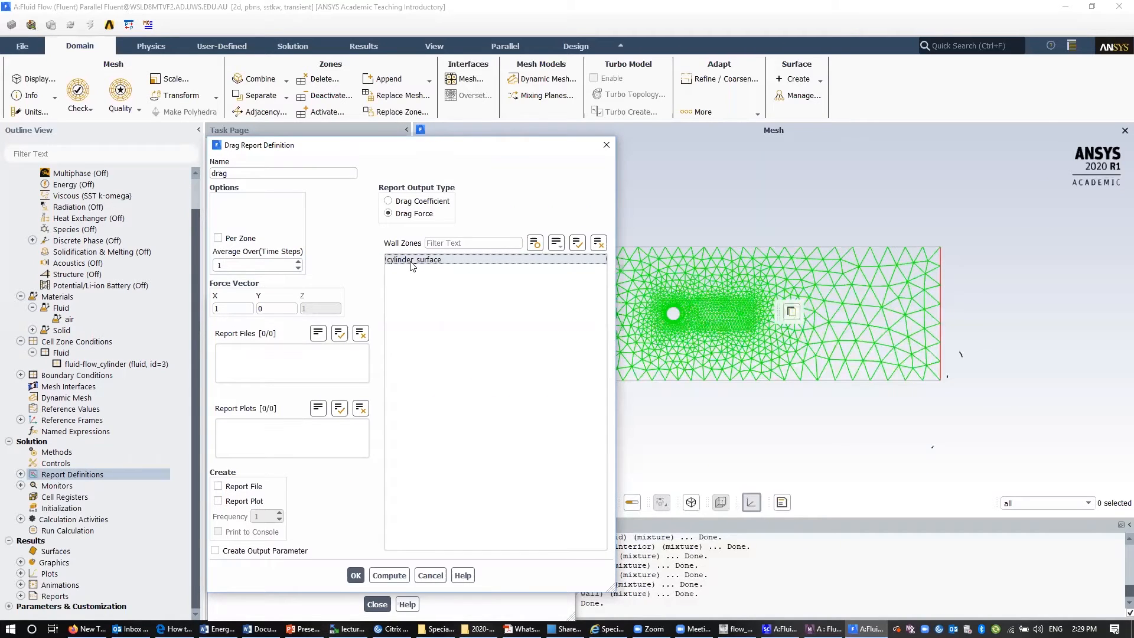
left_click(355, 574)
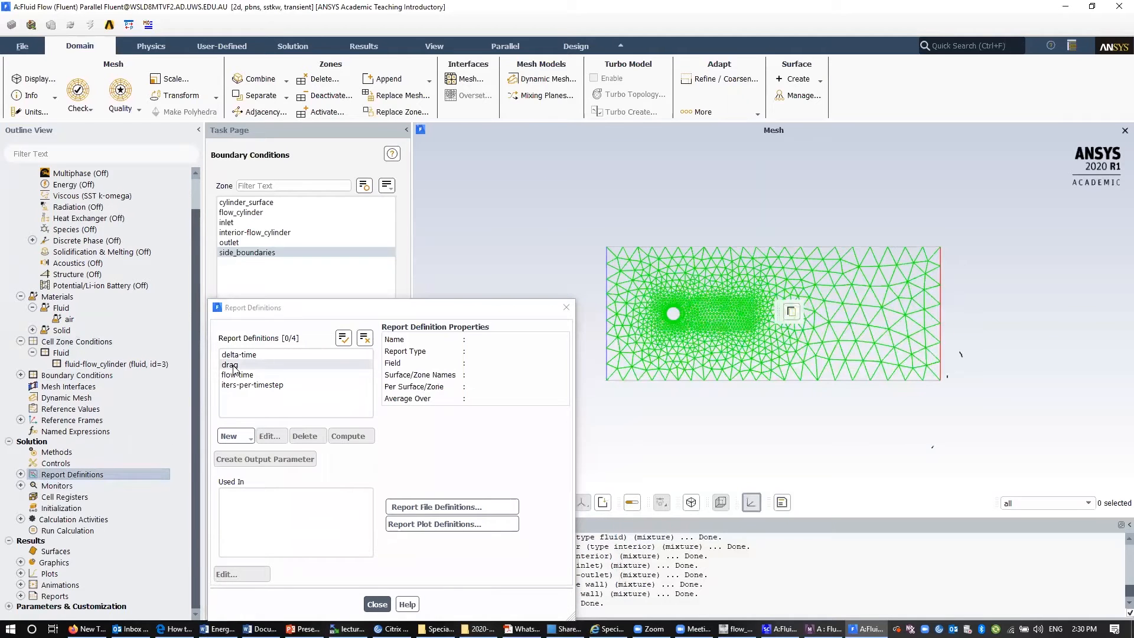
- Create a lift force report definition named lift that outputs Lift Force on cylinder_surface, and accept it
left_click(248, 438)
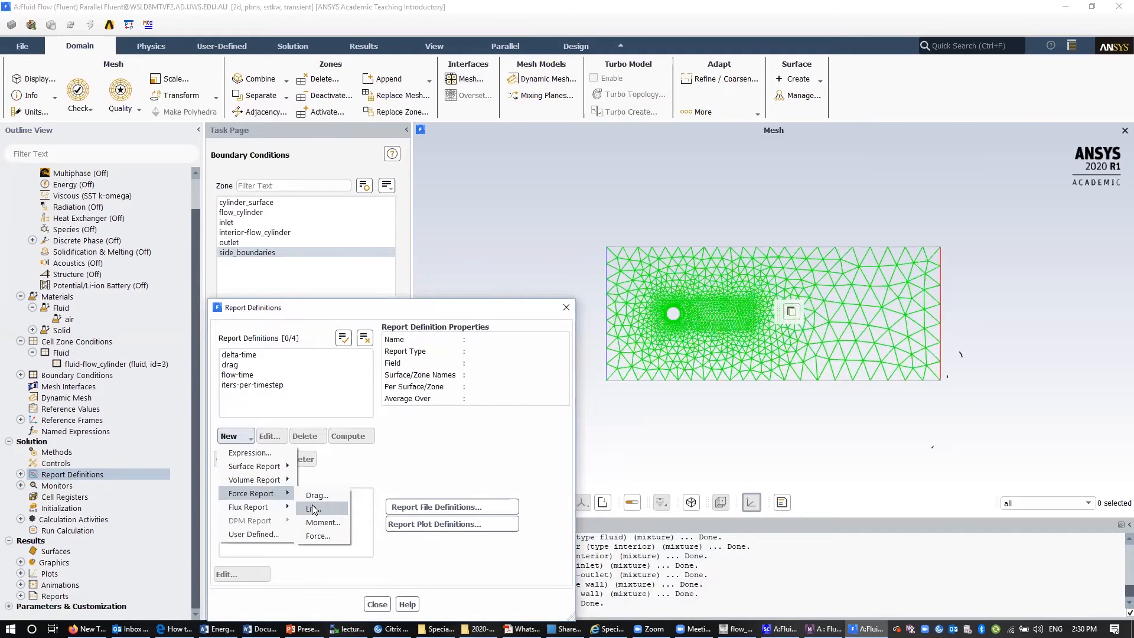
left_click(312, 506)
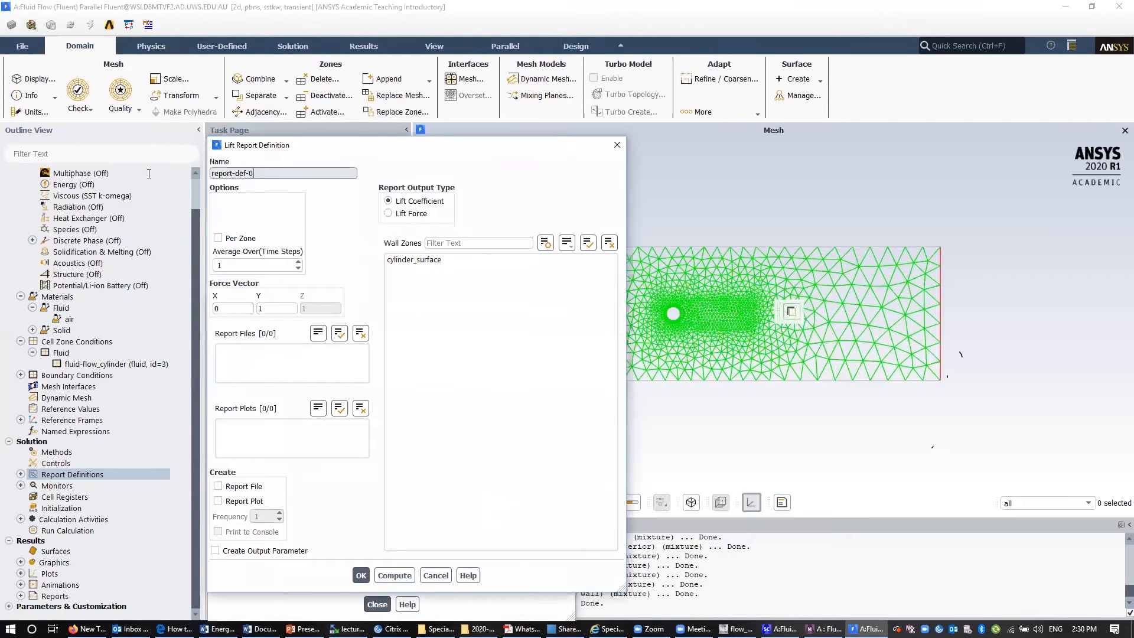
left_click_drag(265, 173, 148, 173)
type("lift")
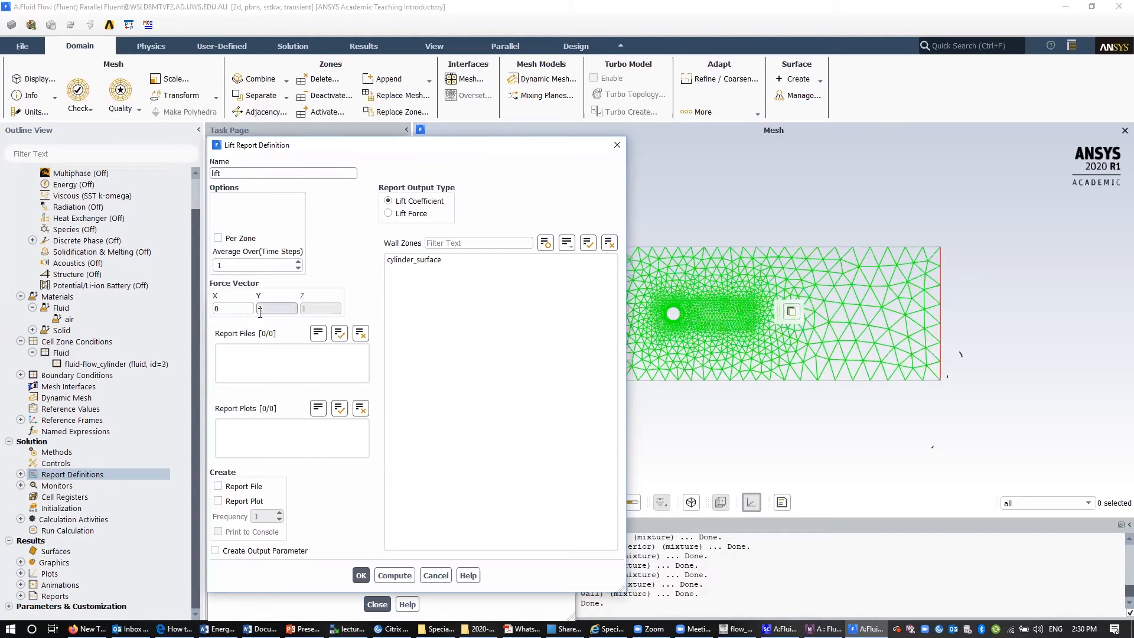
left_click(407, 213)
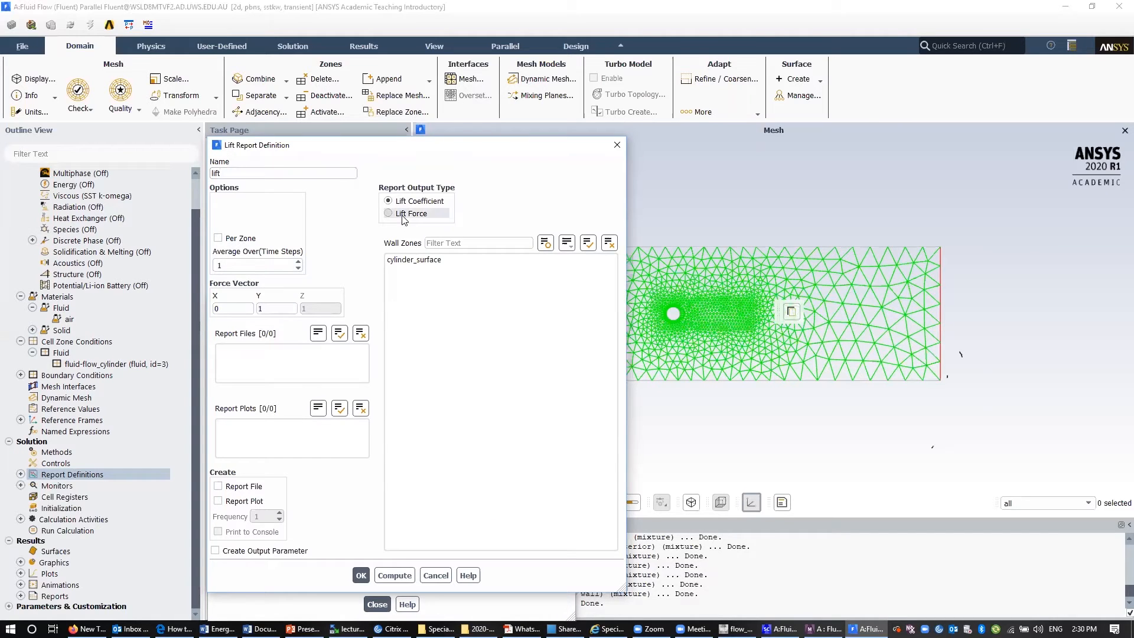
left_click(411, 260)
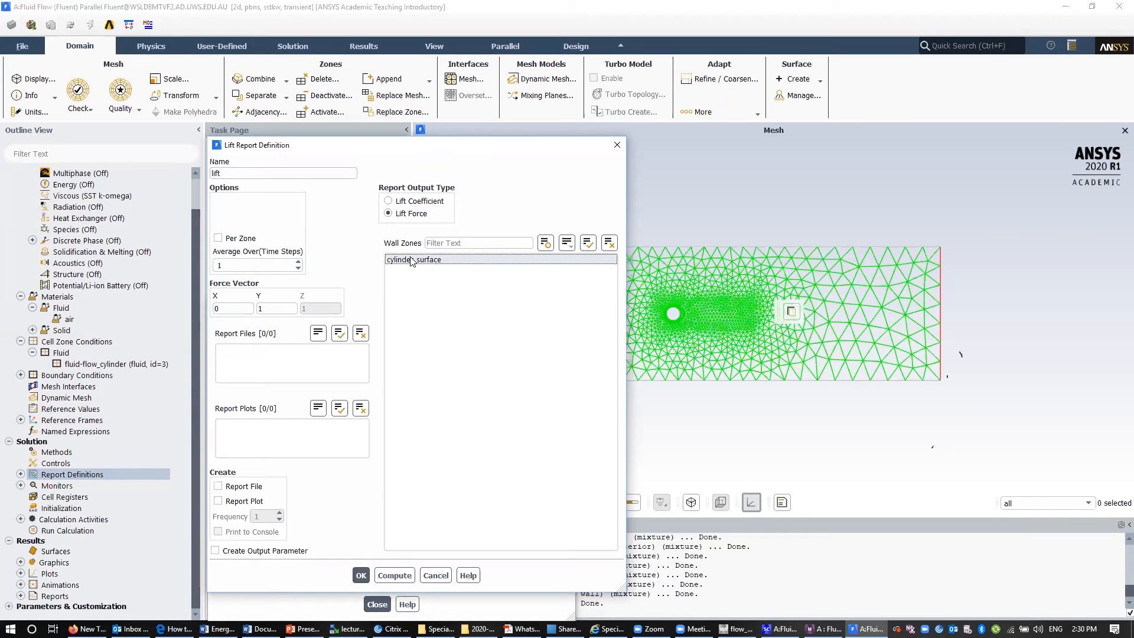
left_click(361, 574)
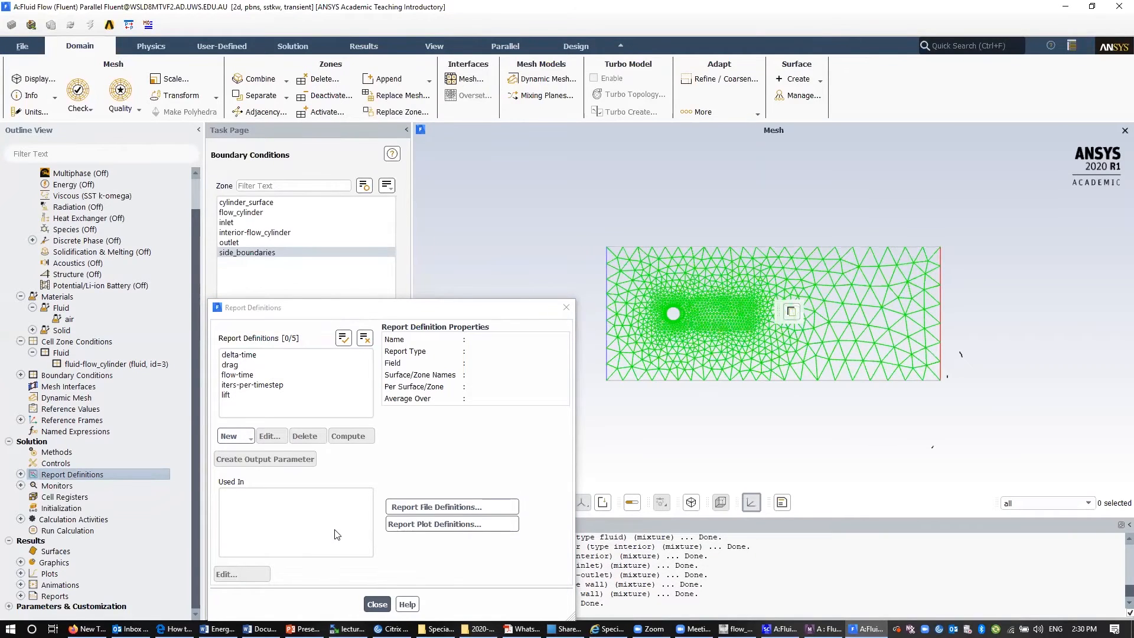
- Start a new report file from the report file definitions and name it drag_lift
left_click(439, 508)
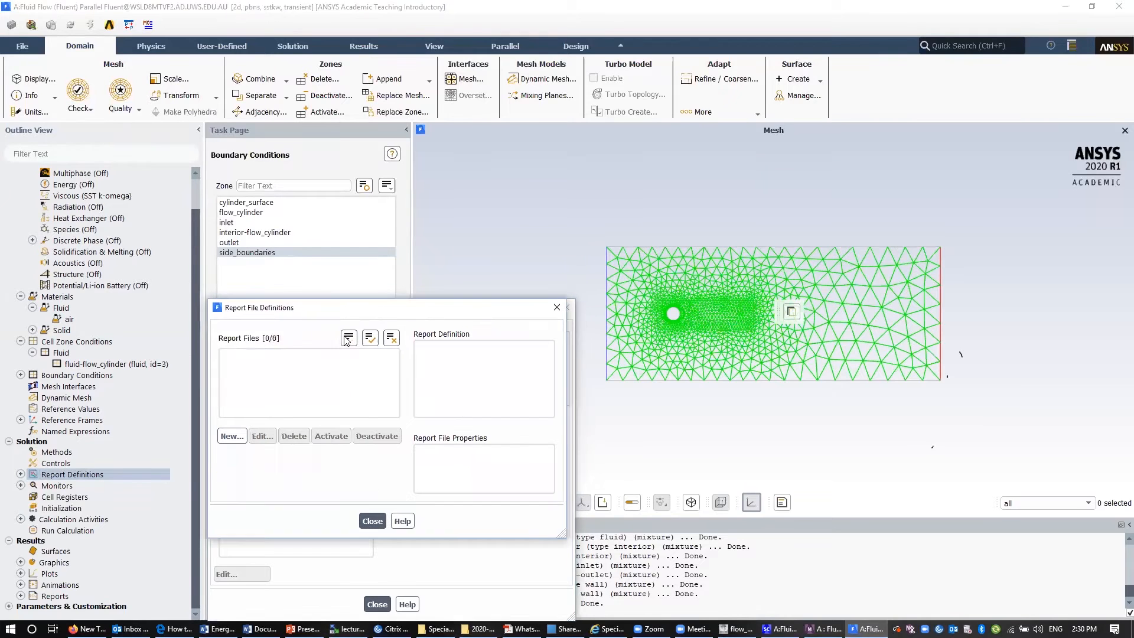
left_click_drag(313, 305, 310, 286)
left_click(228, 420)
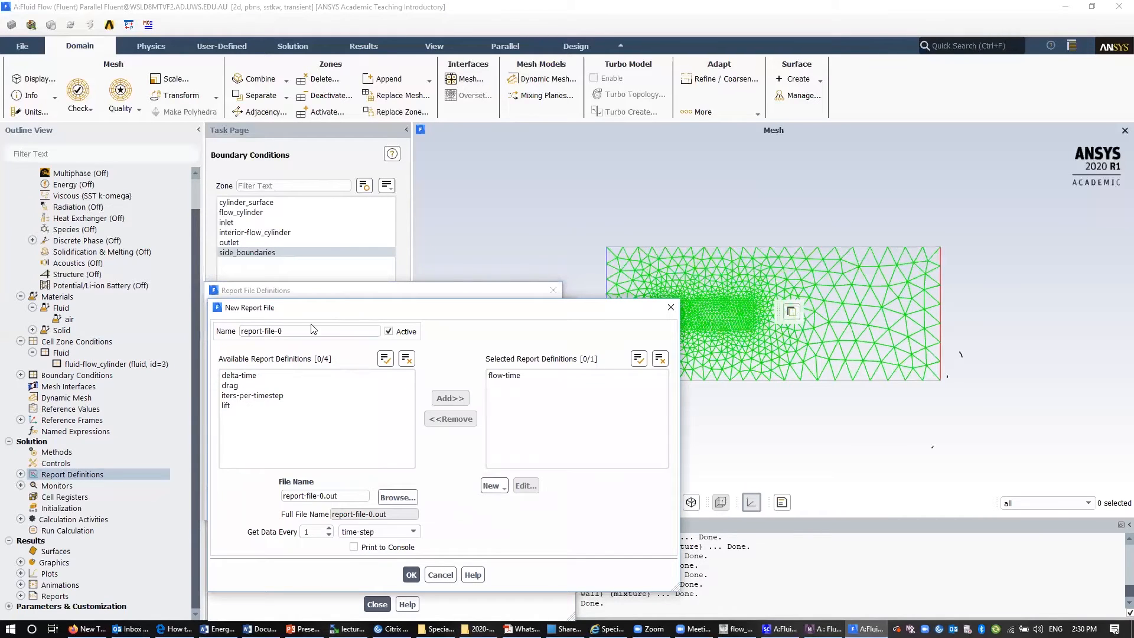
left_click_drag(302, 330, 174, 333)
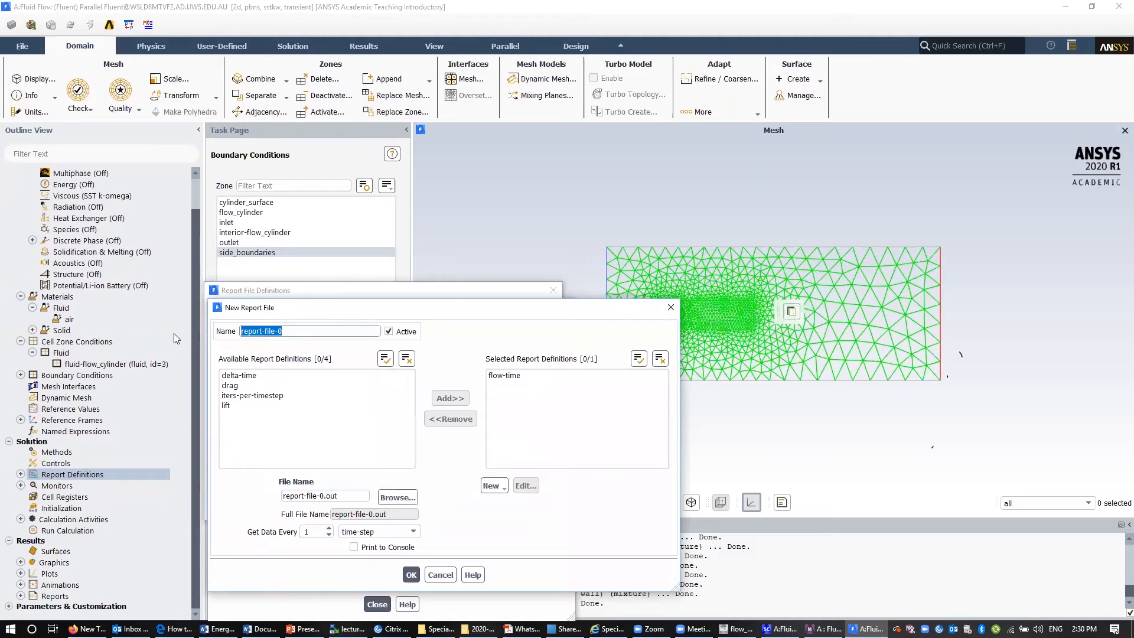
type("drag_lift")
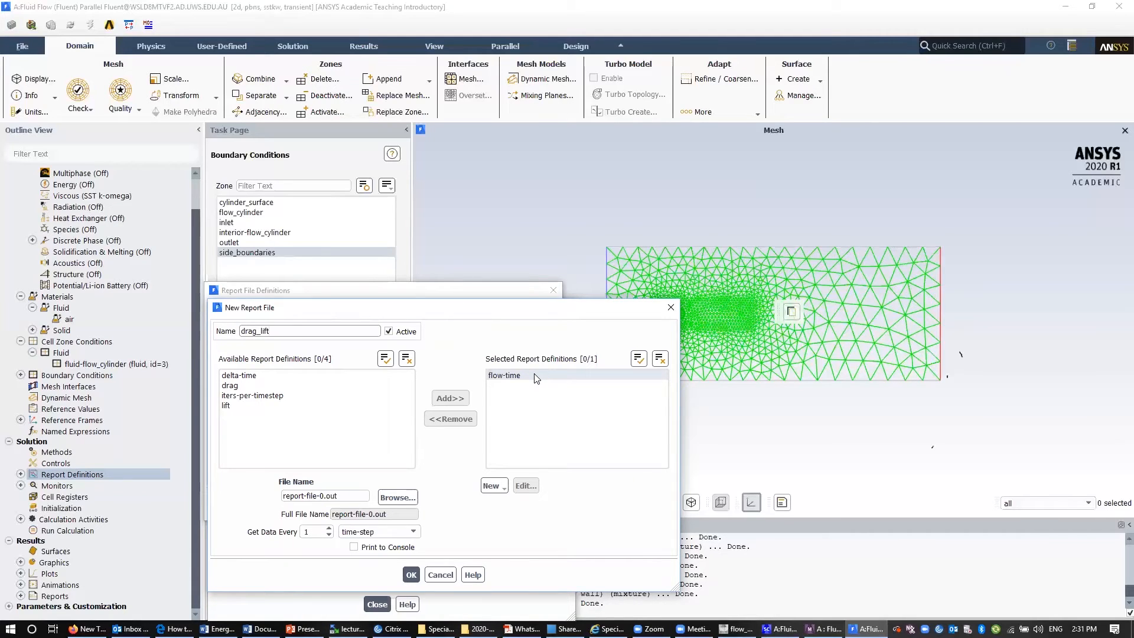
- Add the drag and lift definitions to the report file's selected definitions alongside flow-time
left_click(283, 386)
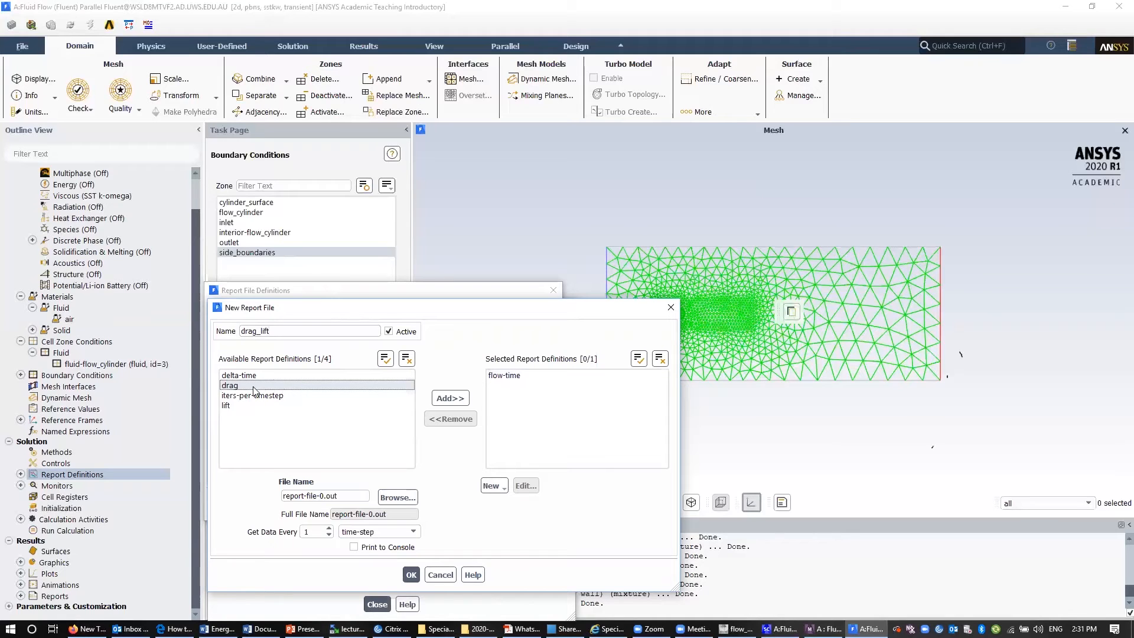
left_click(446, 400)
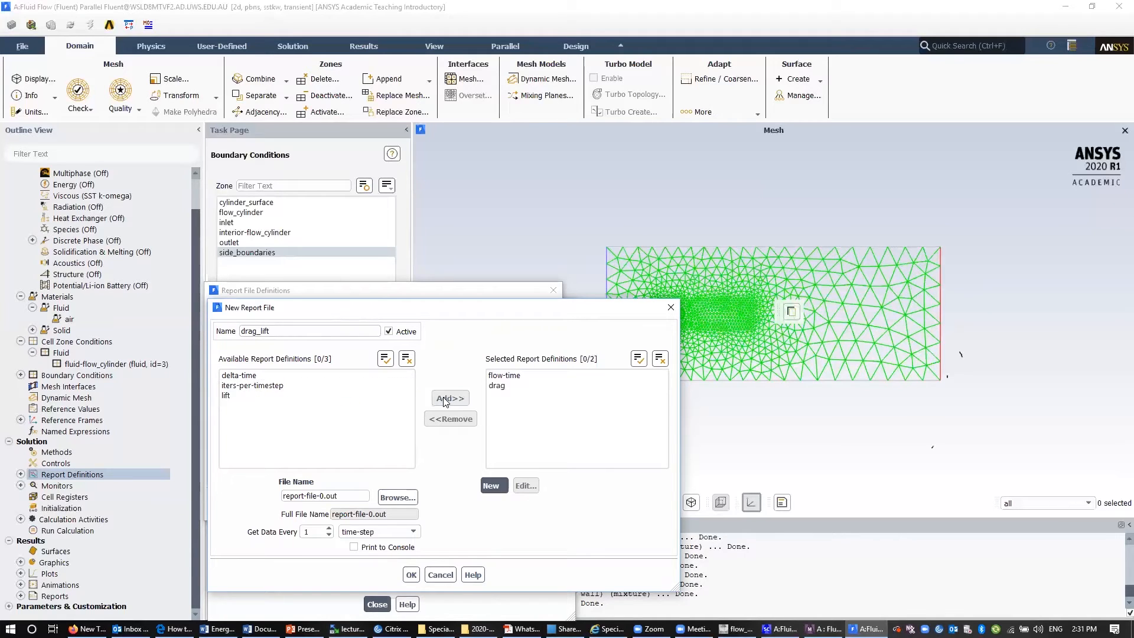
left_click(241, 397)
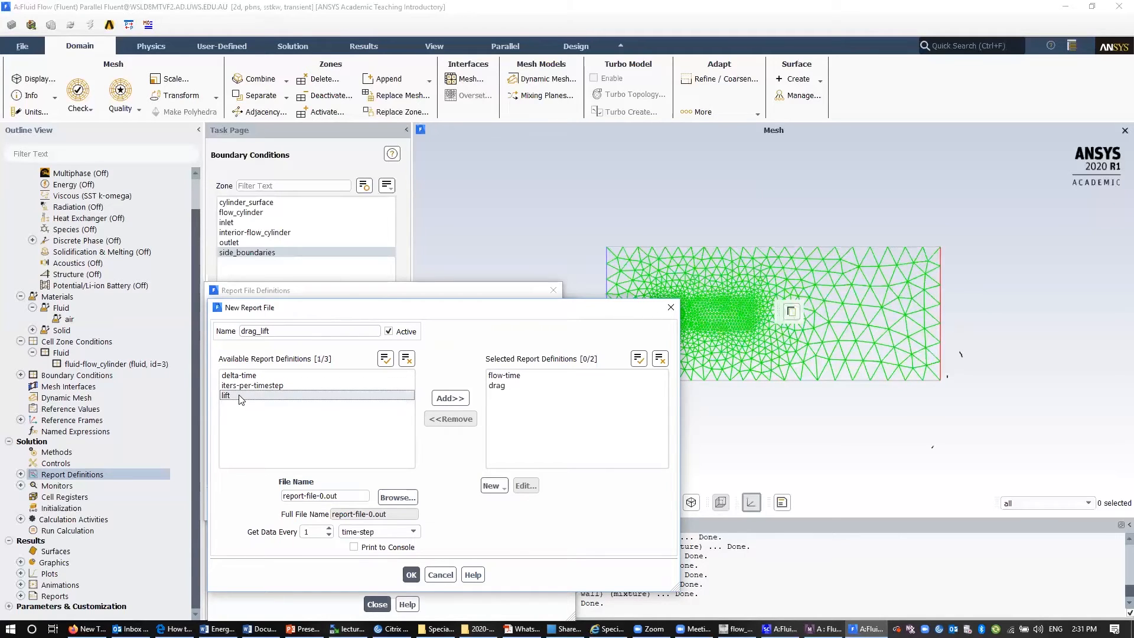
left_click(446, 400)
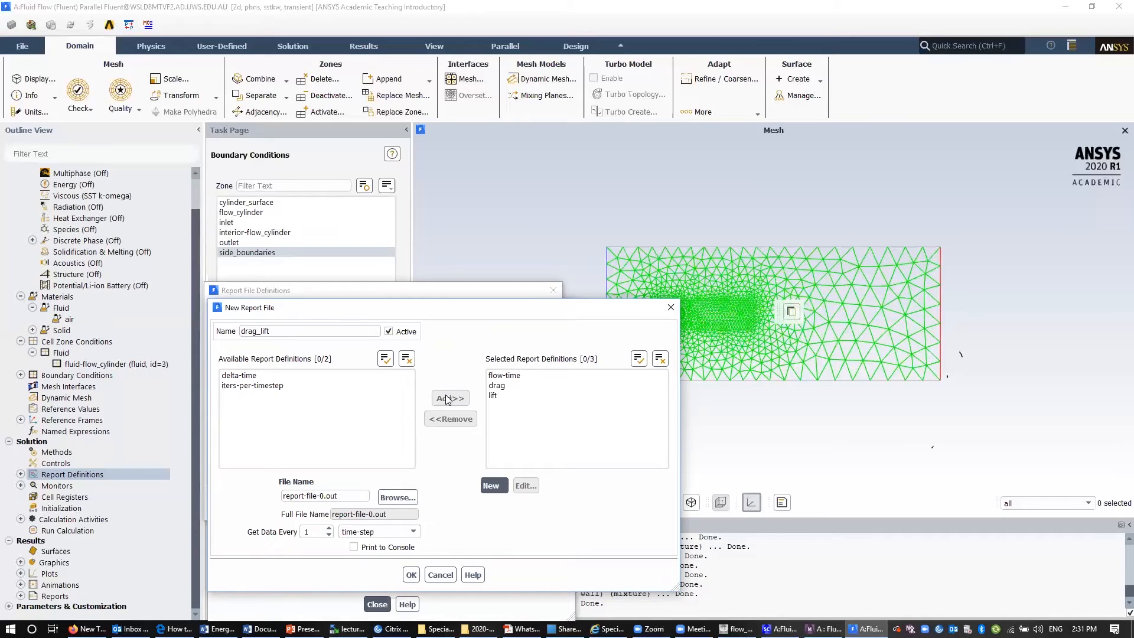
- Set the report's output file name to drag_lift.txt, accept the report file and close the report file definitions
left_click(349, 495)
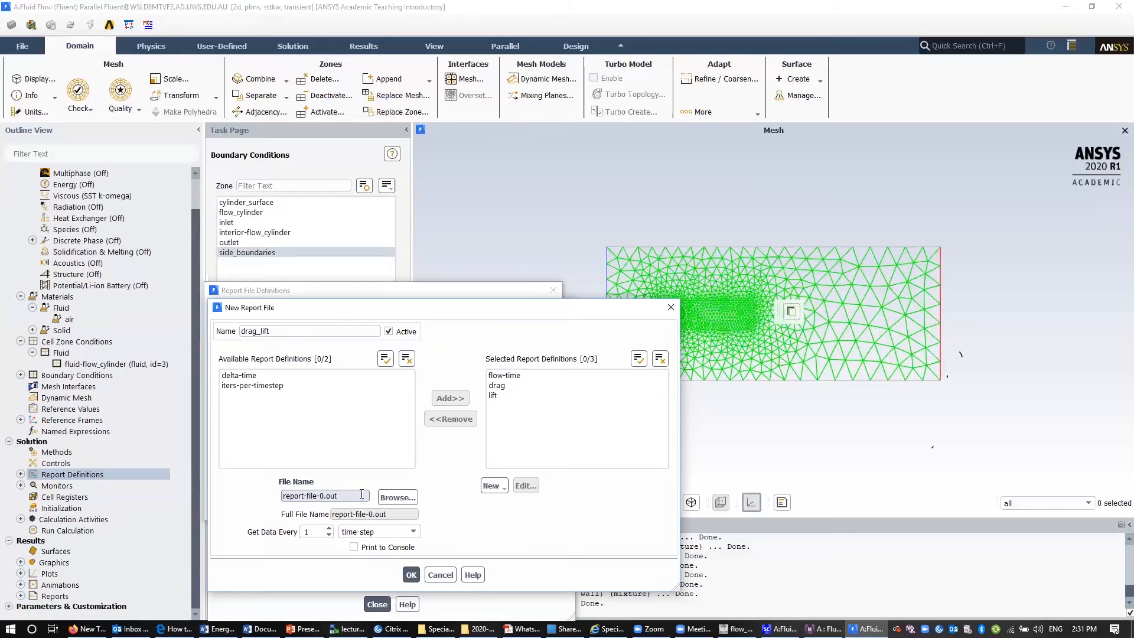
left_click(395, 498)
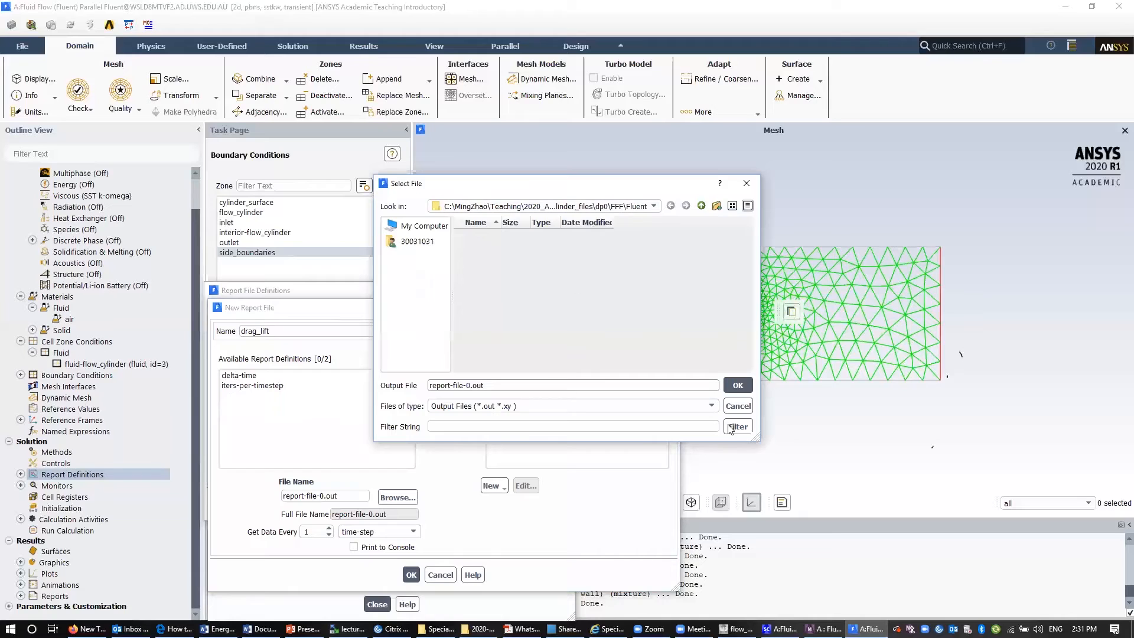
left_click(738, 406)
left_click_drag(349, 496, 271, 495)
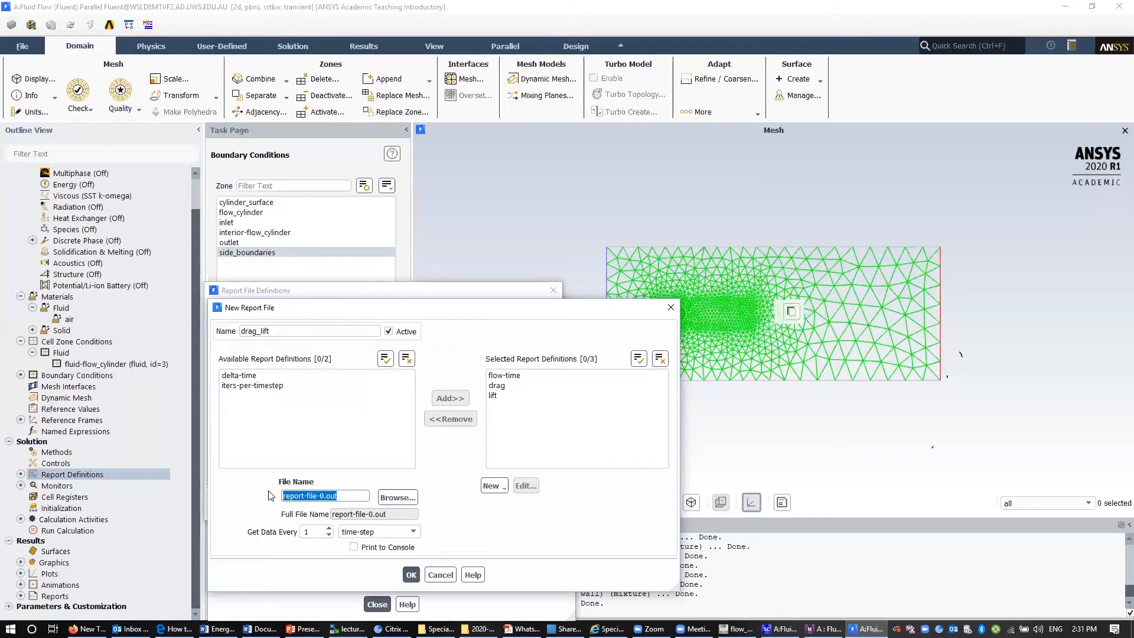
type("drag_lift.txt")
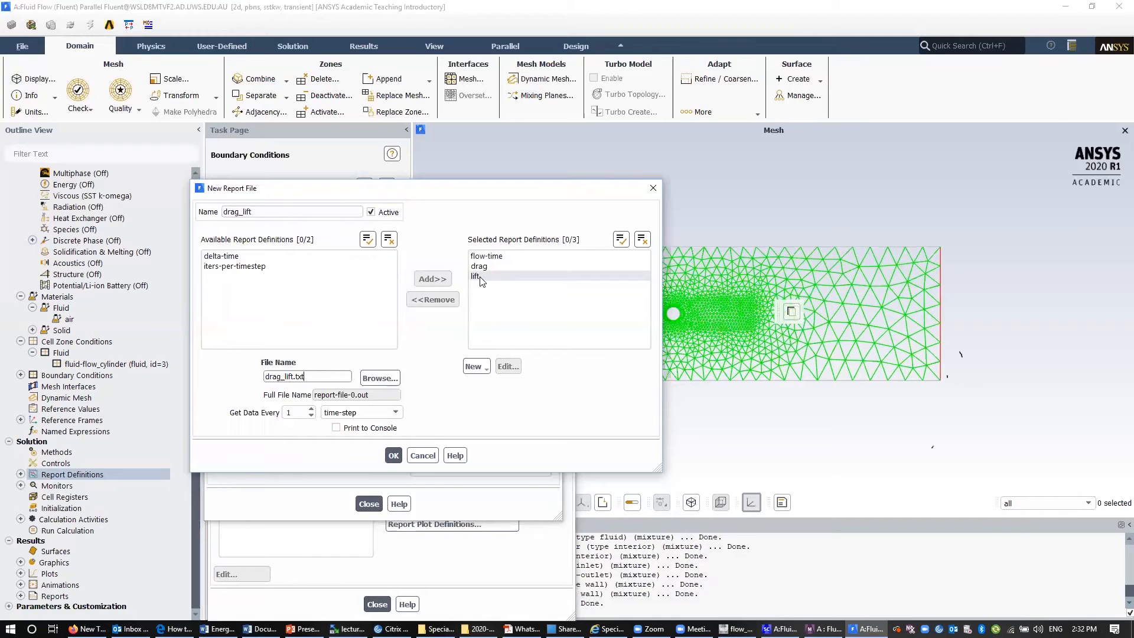
left_click(314, 378)
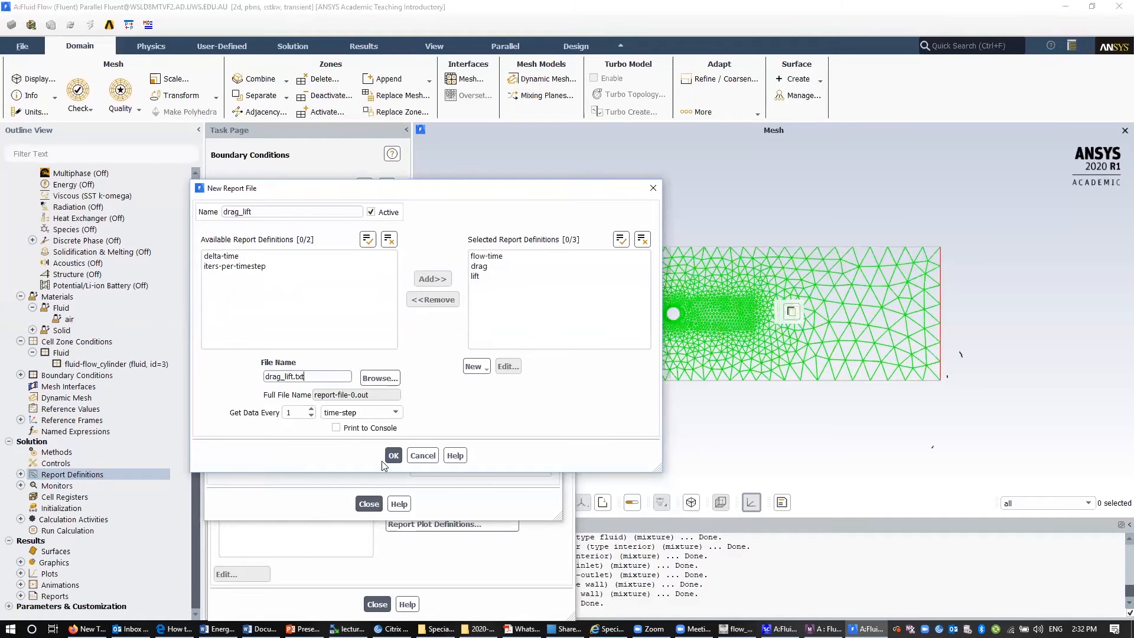
left_click(393, 456)
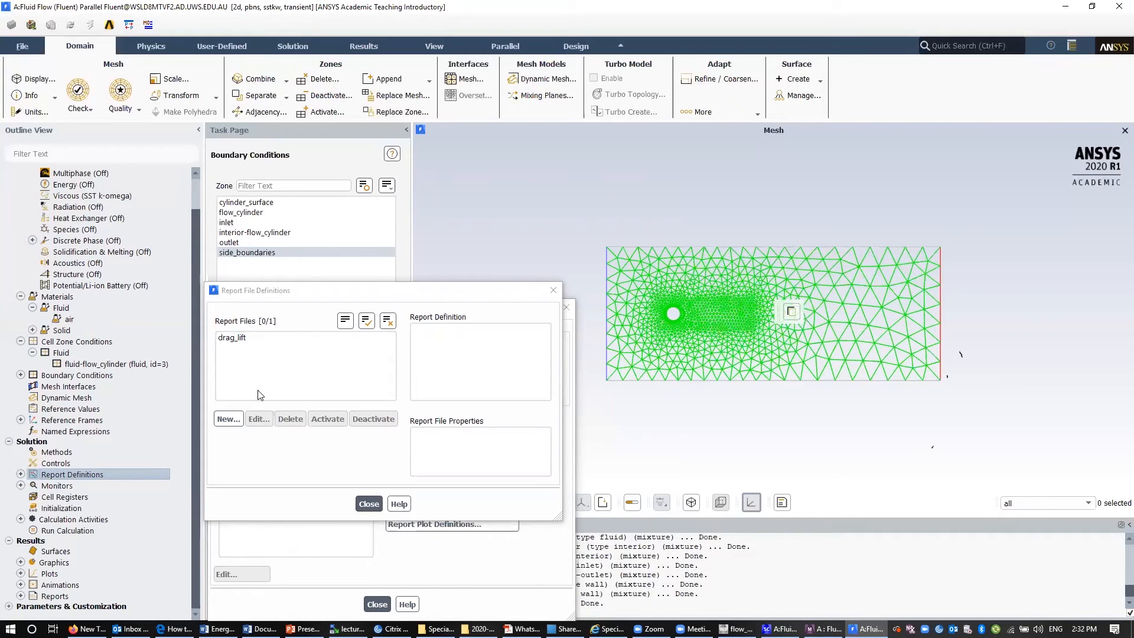
left_click(368, 503)
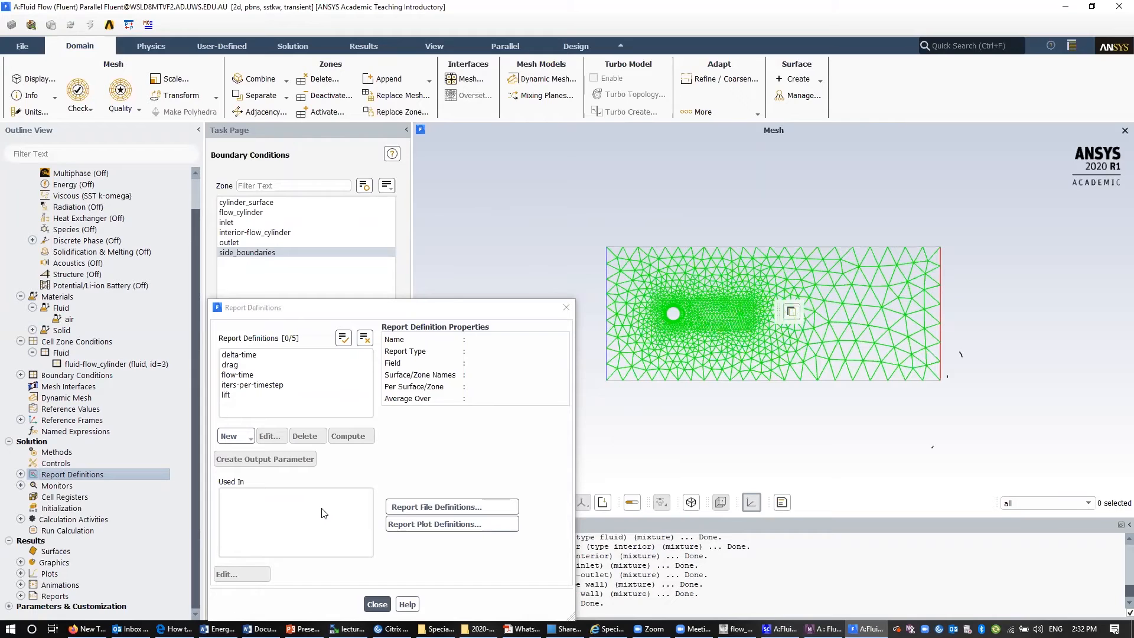
- Start a new report plot named drag and add the drag report definition to it
left_click(421, 531)
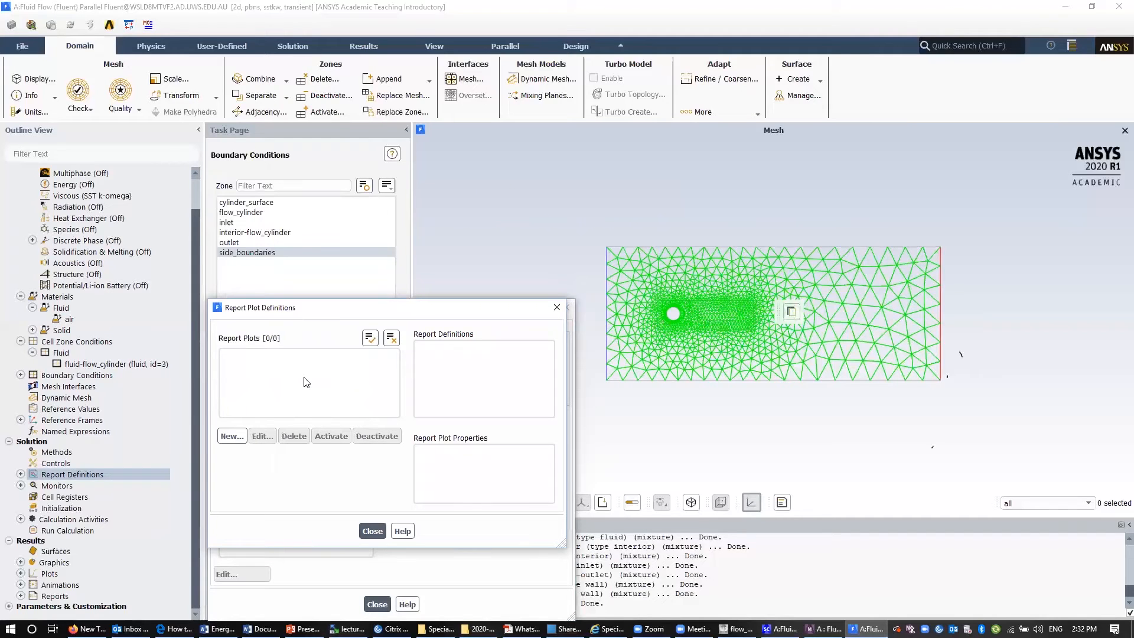
left_click(243, 437)
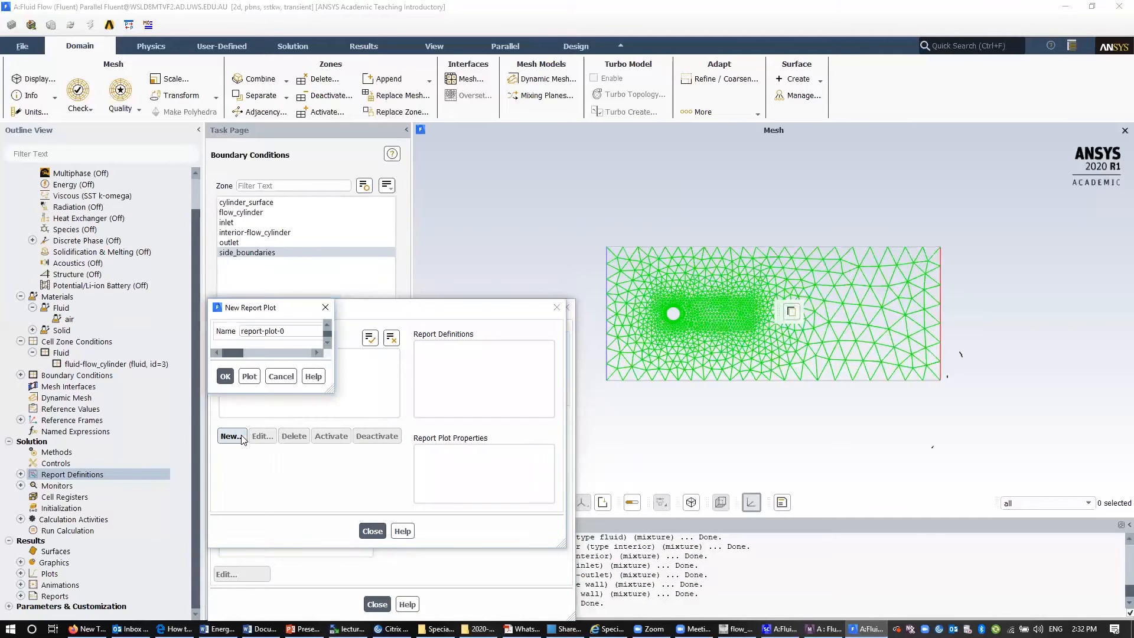
left_click_drag(303, 332, 218, 337)
type("drag")
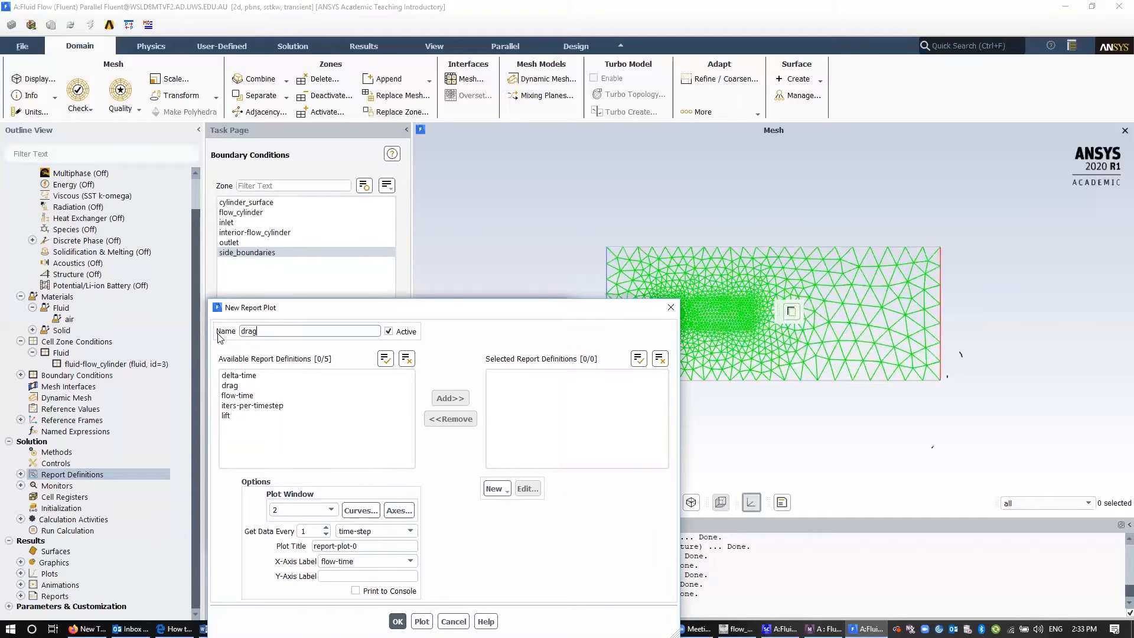
left_click(236, 385)
left_click(449, 398)
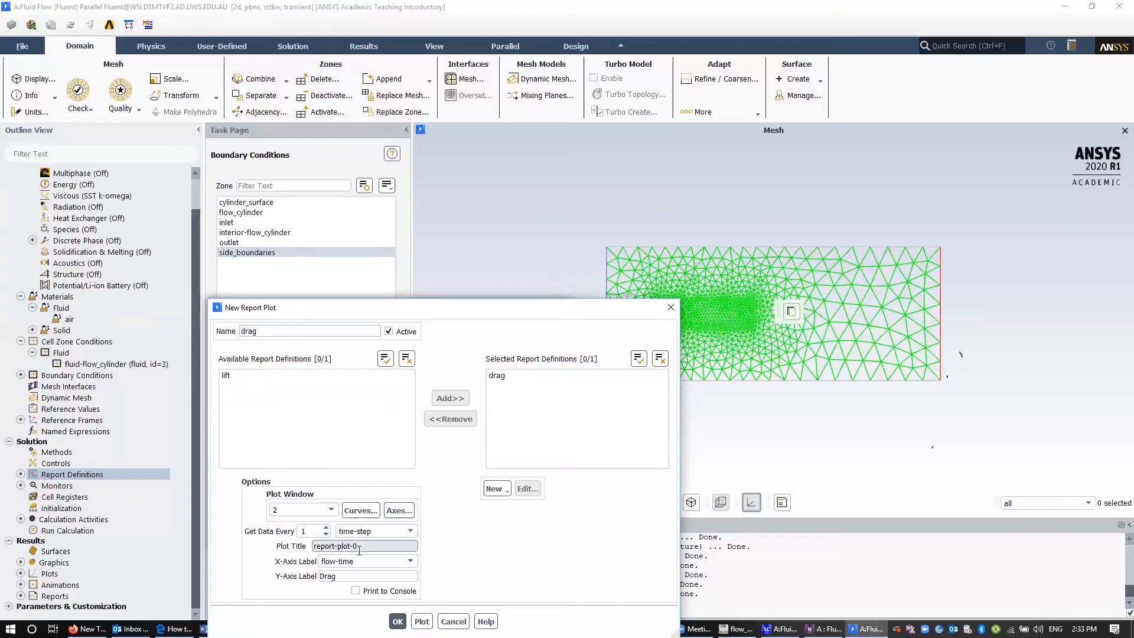
- Set the drag report plot's title to drag and accept the plot with flow-time on the X axis
left_click_drag(366, 546, 303, 555)
type("drag")
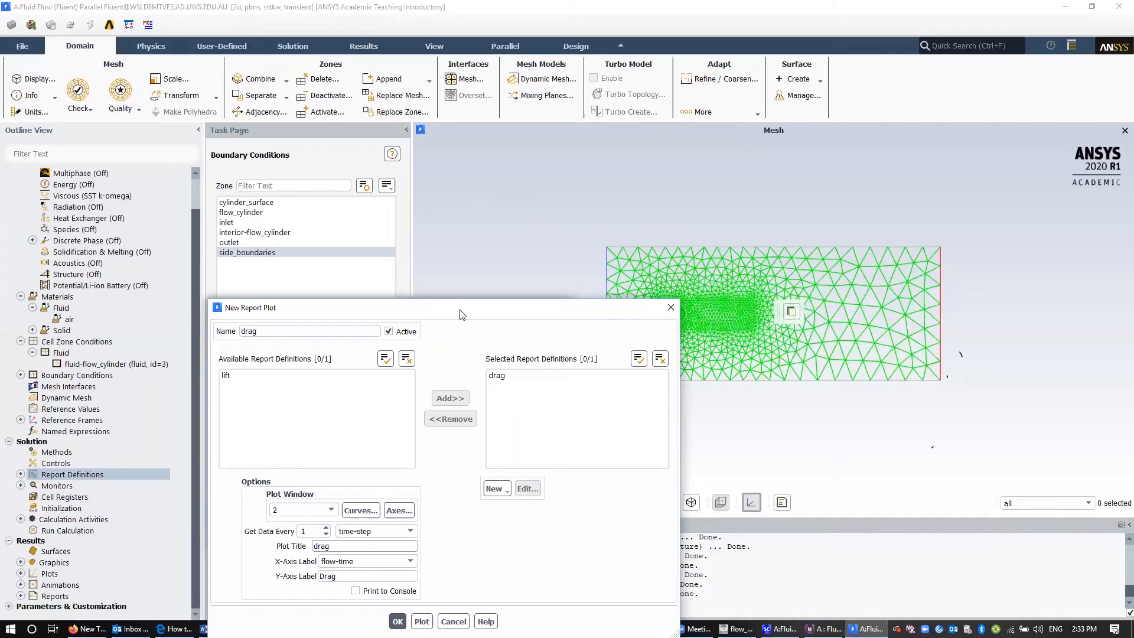
left_click_drag(461, 308, 464, 219)
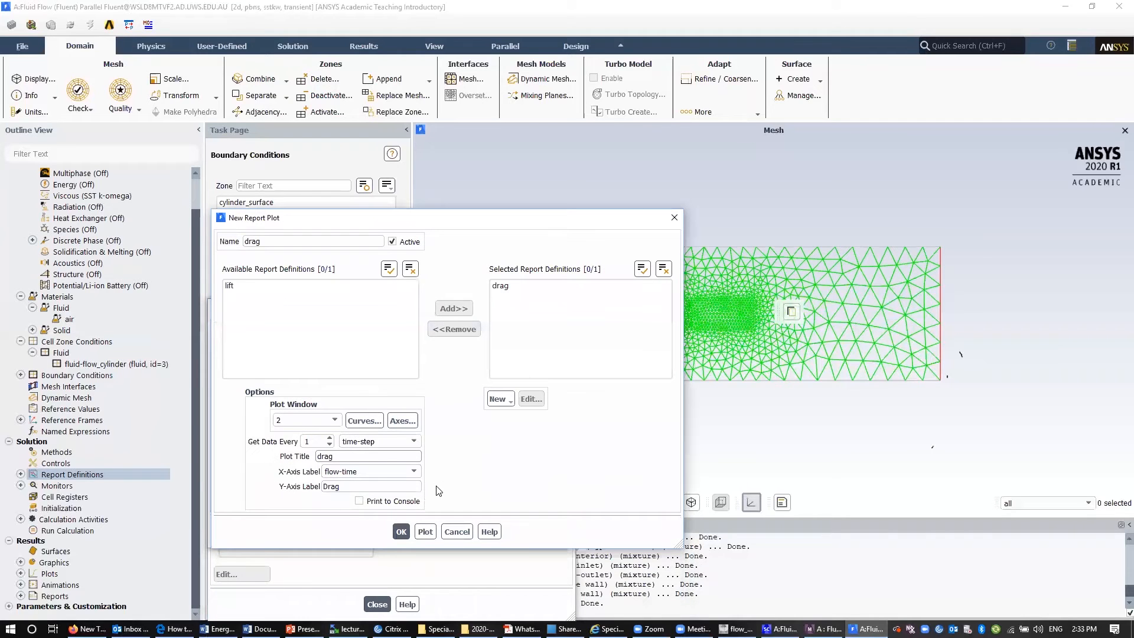
left_click(338, 457)
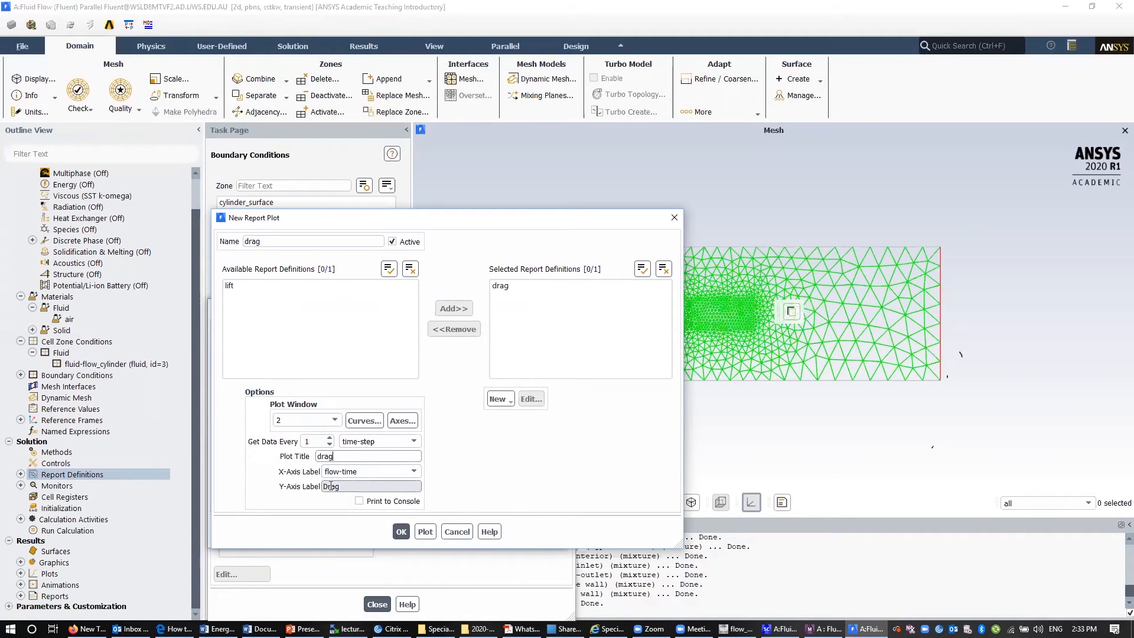
left_click(400, 533)
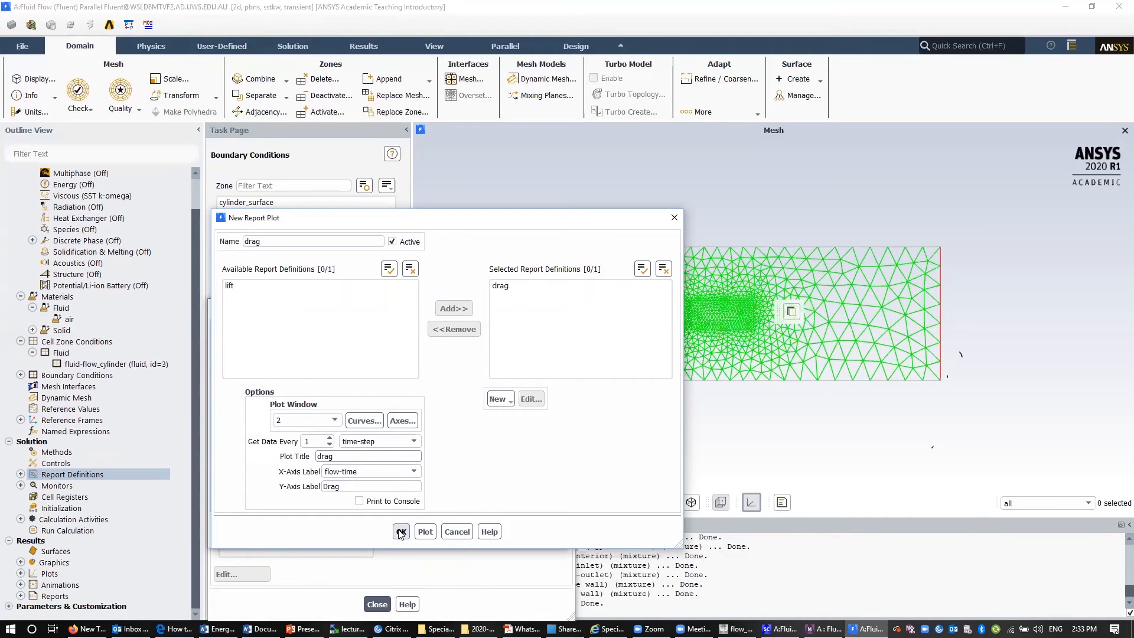
- Start another report plot named lift and add the lift report definition to it
left_click(240, 358)
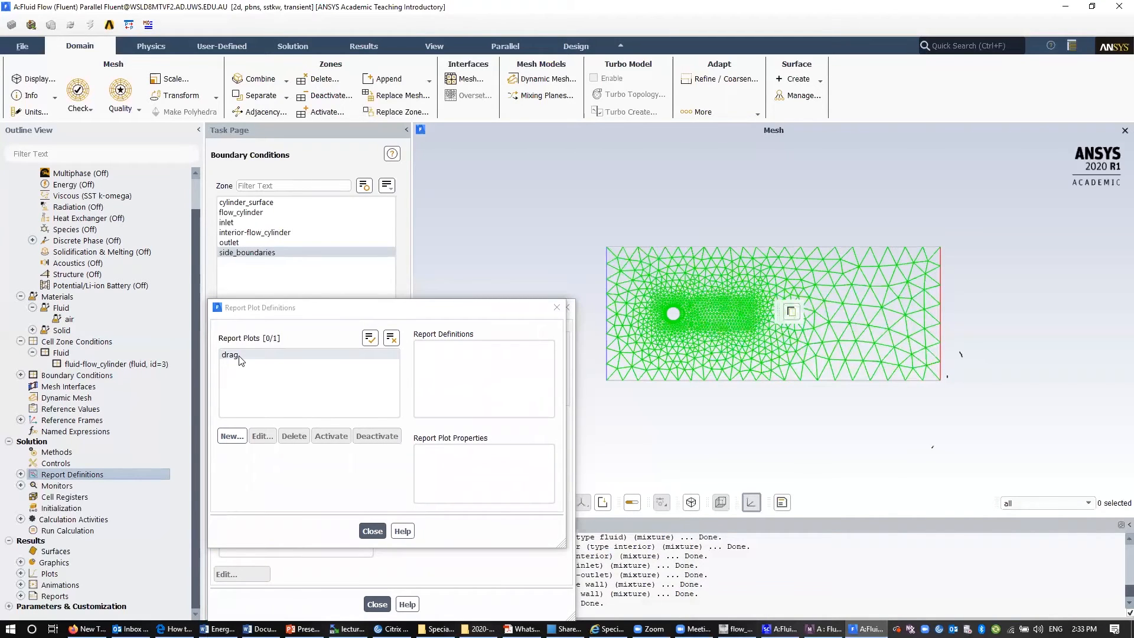
left_click(232, 436)
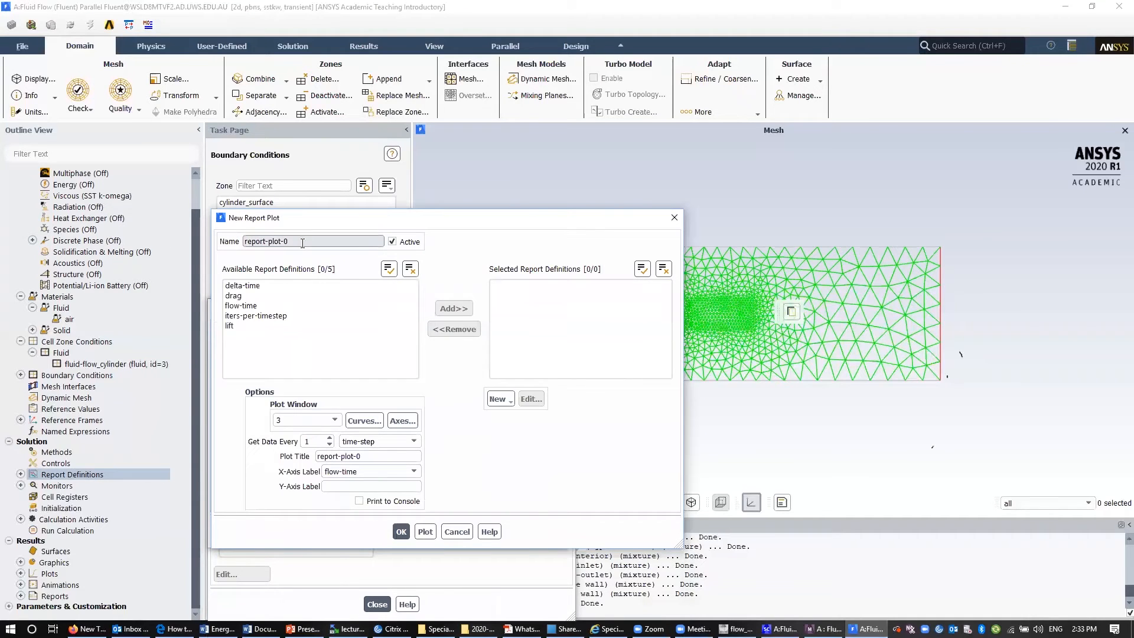
type("lift")
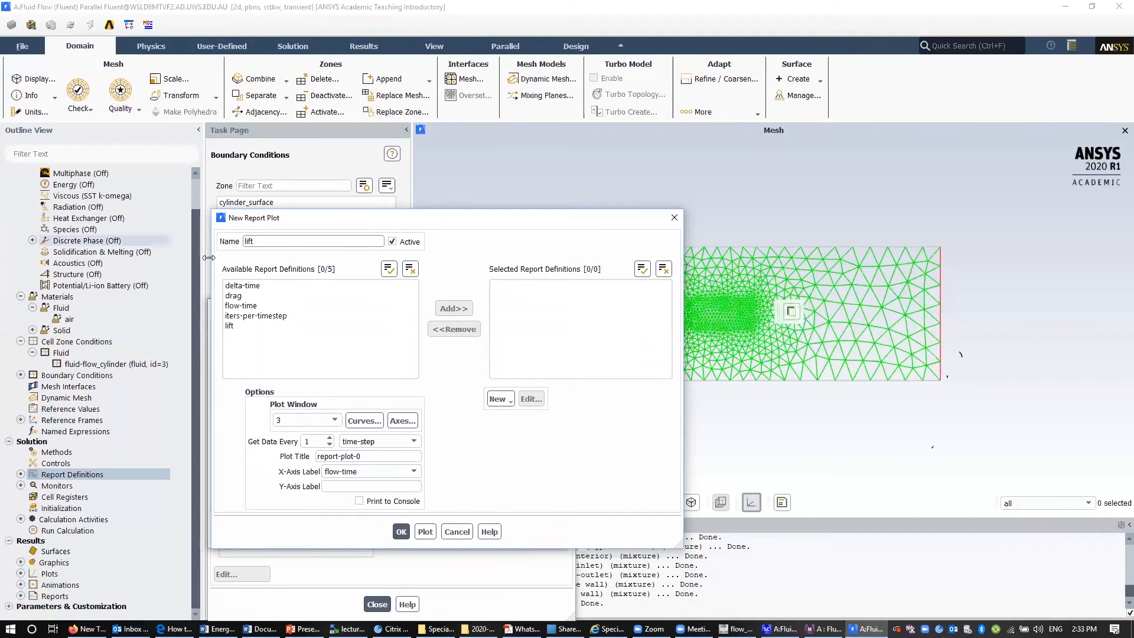
left_click(248, 325)
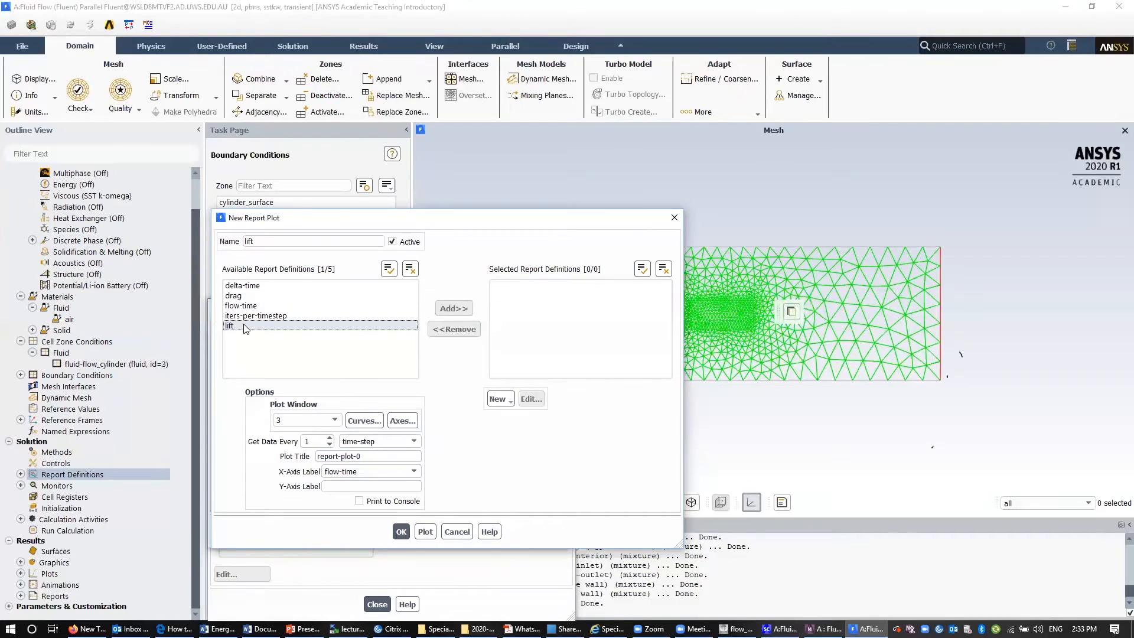
left_click(463, 309)
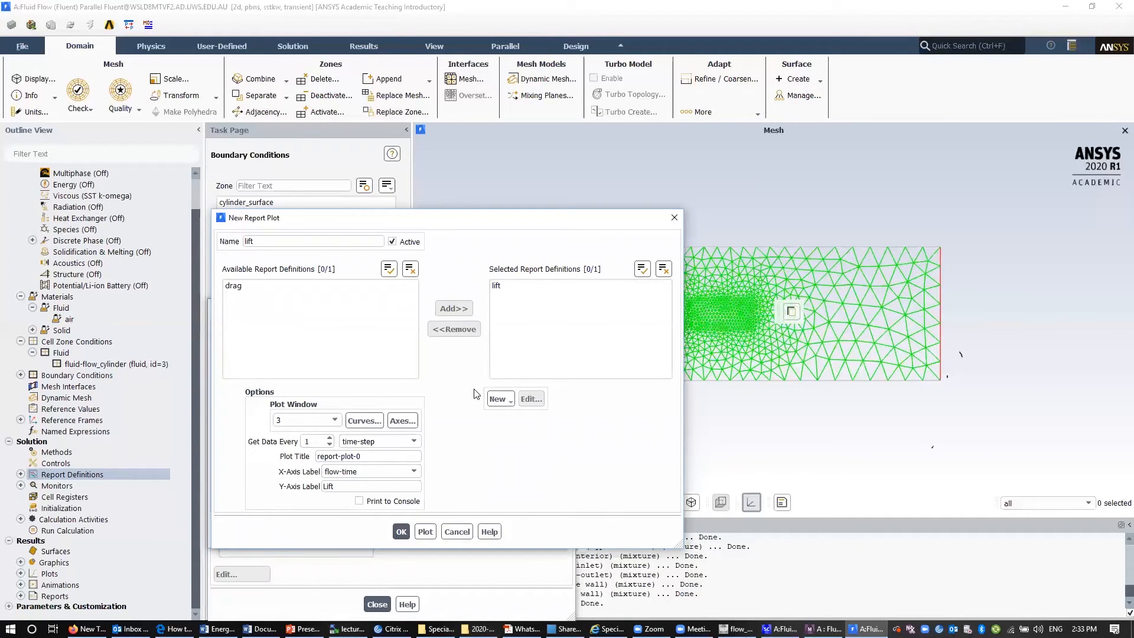
- Set the lift report plot's title to lift, accept the plot and close the report plot definitions
left_click_drag(384, 456, 300, 462)
type("lift")
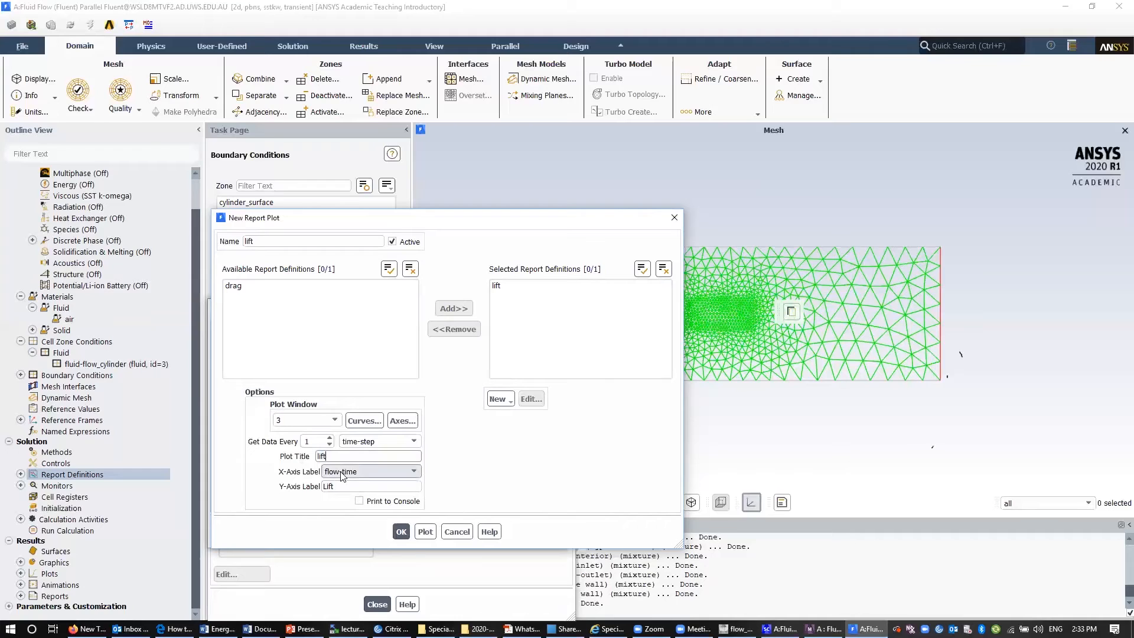
left_click(400, 531)
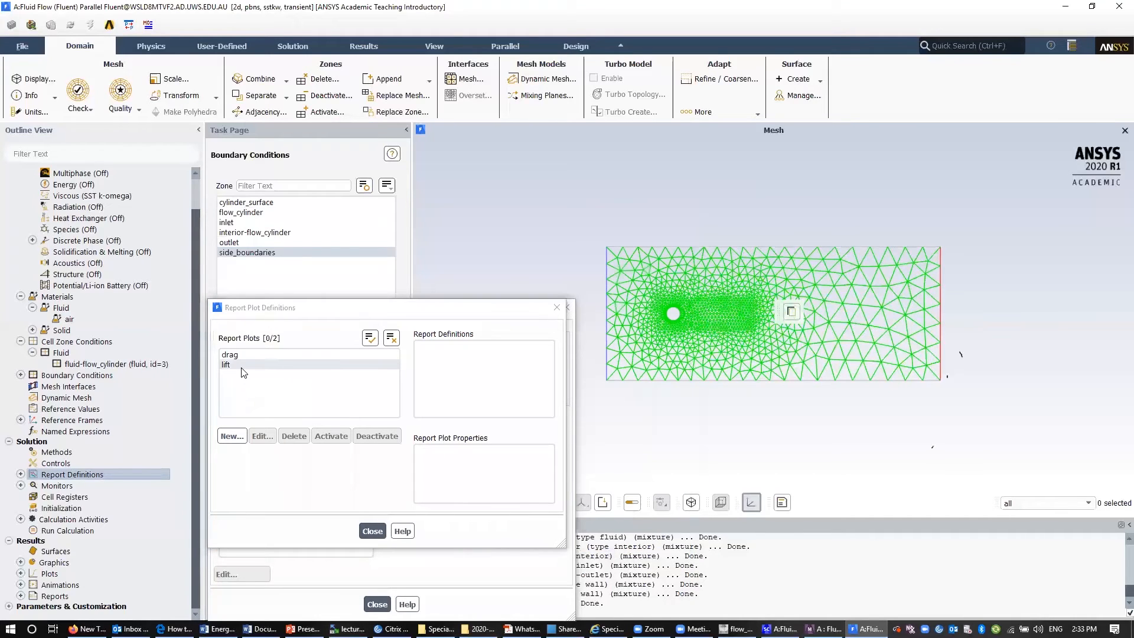
left_click(373, 531)
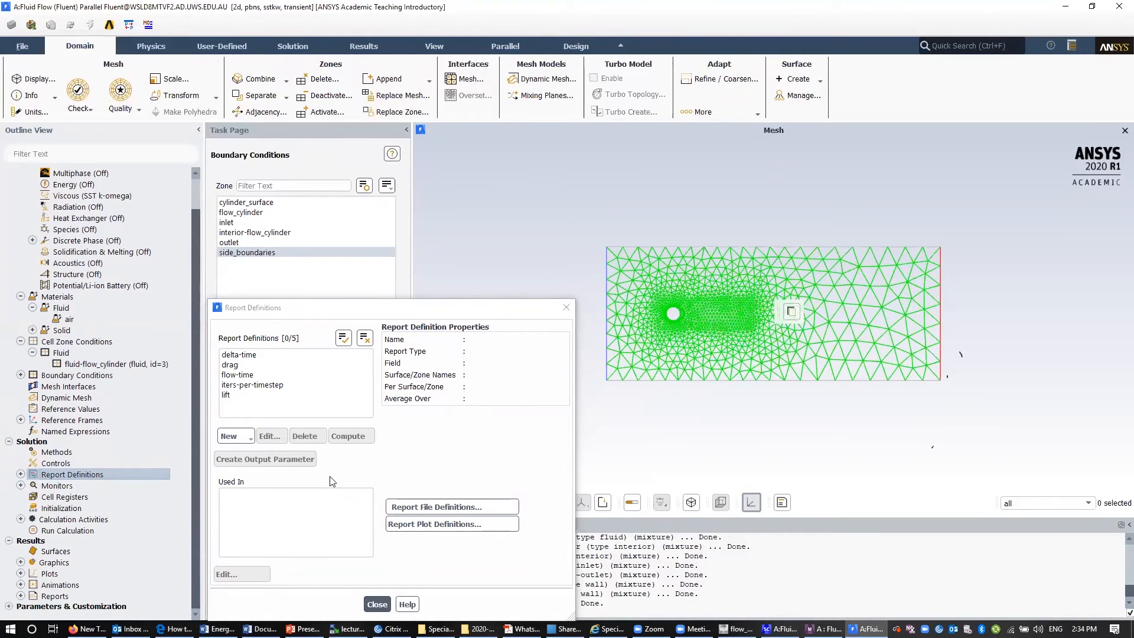
- Look through the monitors in the outline to check the defined report files and report plots
left_click(21, 486)
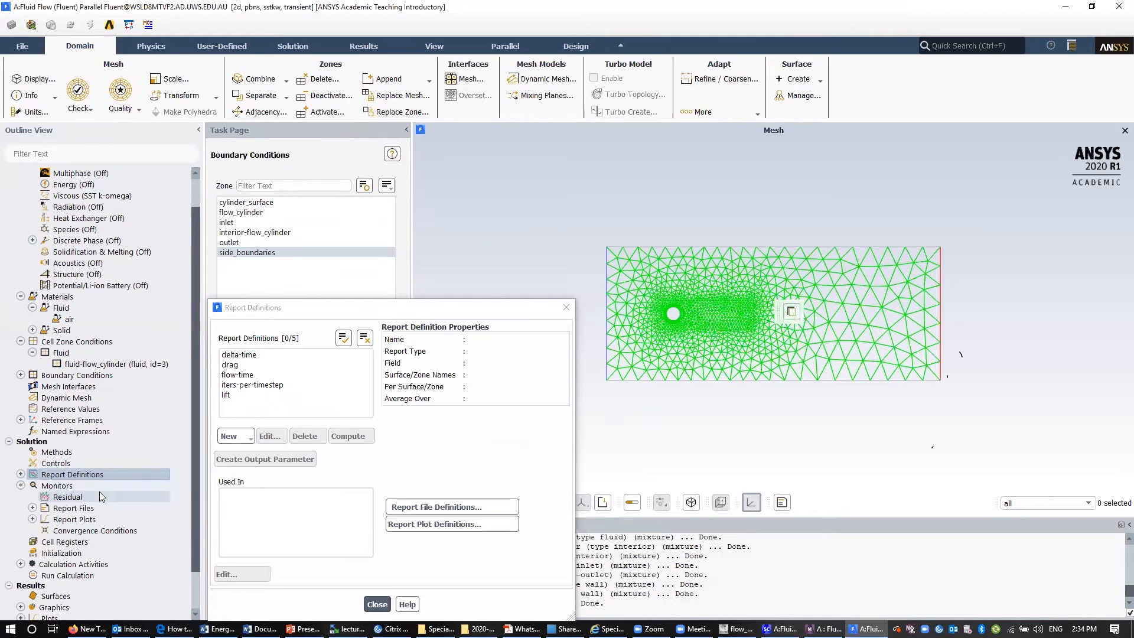
scroll(99, 491, "down", 1)
left_click(32, 463)
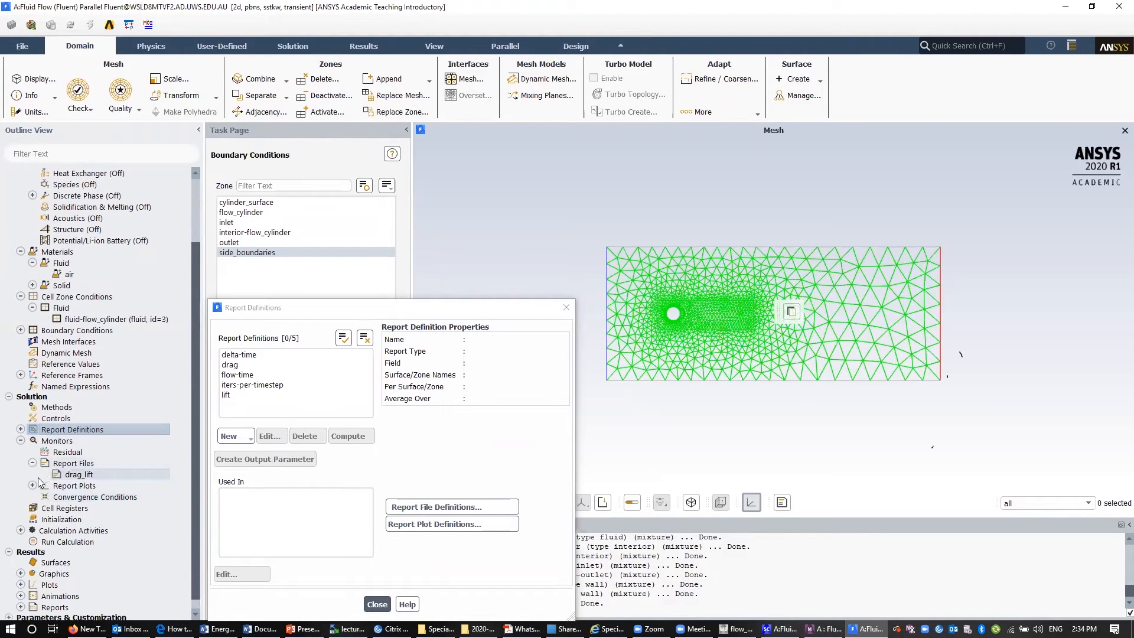
left_click(33, 485)
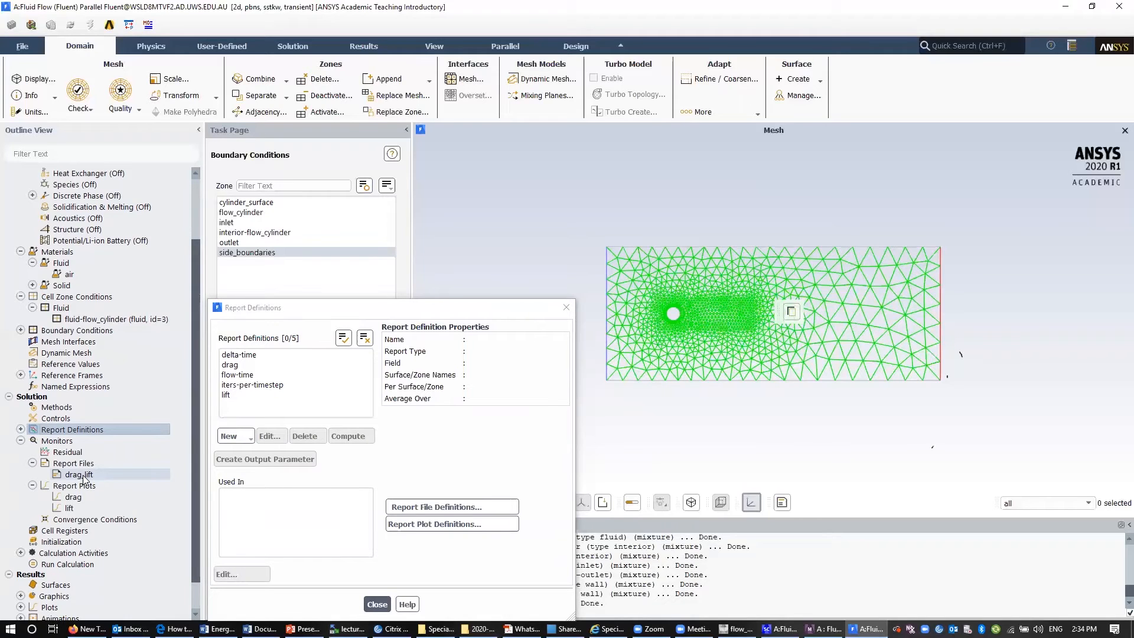
left_click(72, 498)
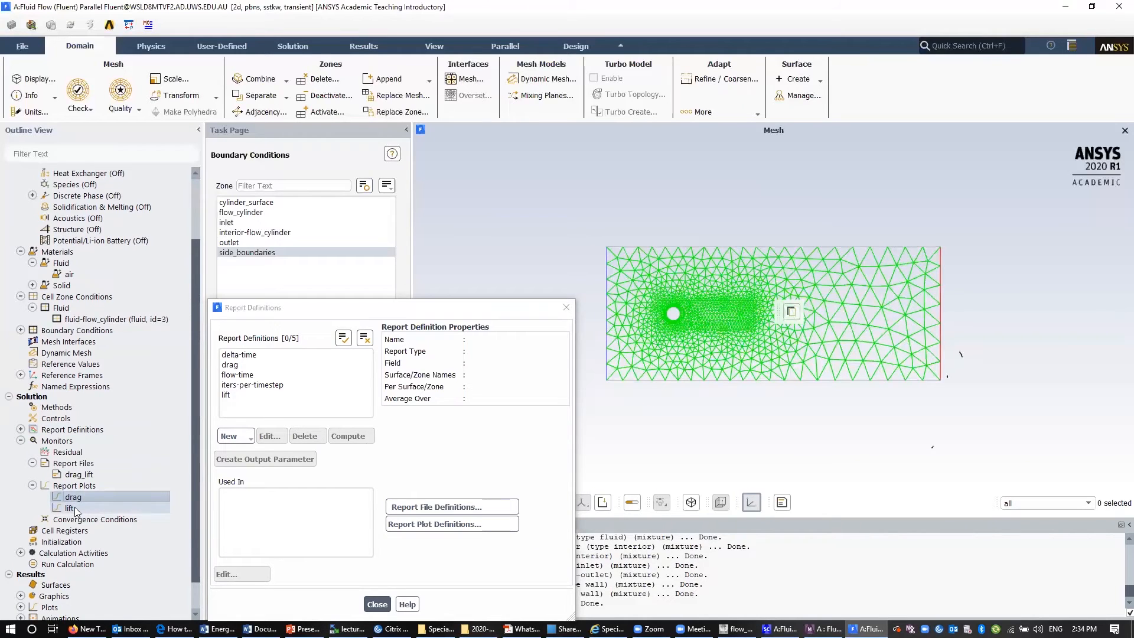
- Close the report definitions and initialize the solution with Standard Initialization relative to the cell zone
left_click_drag(196, 575, 196, 601)
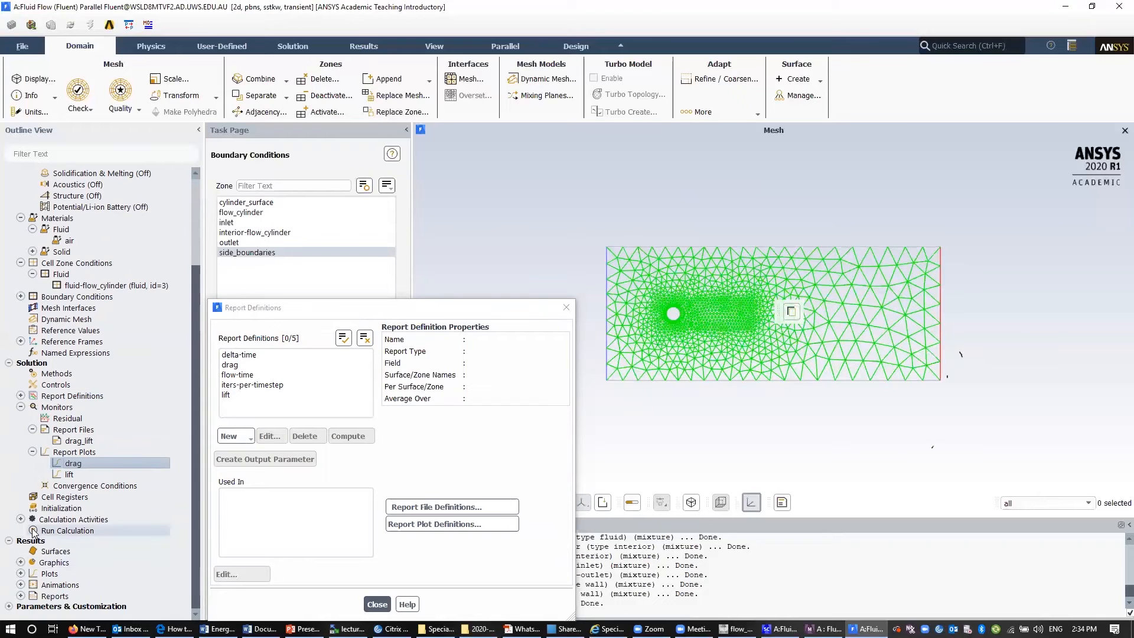
left_click(49, 511)
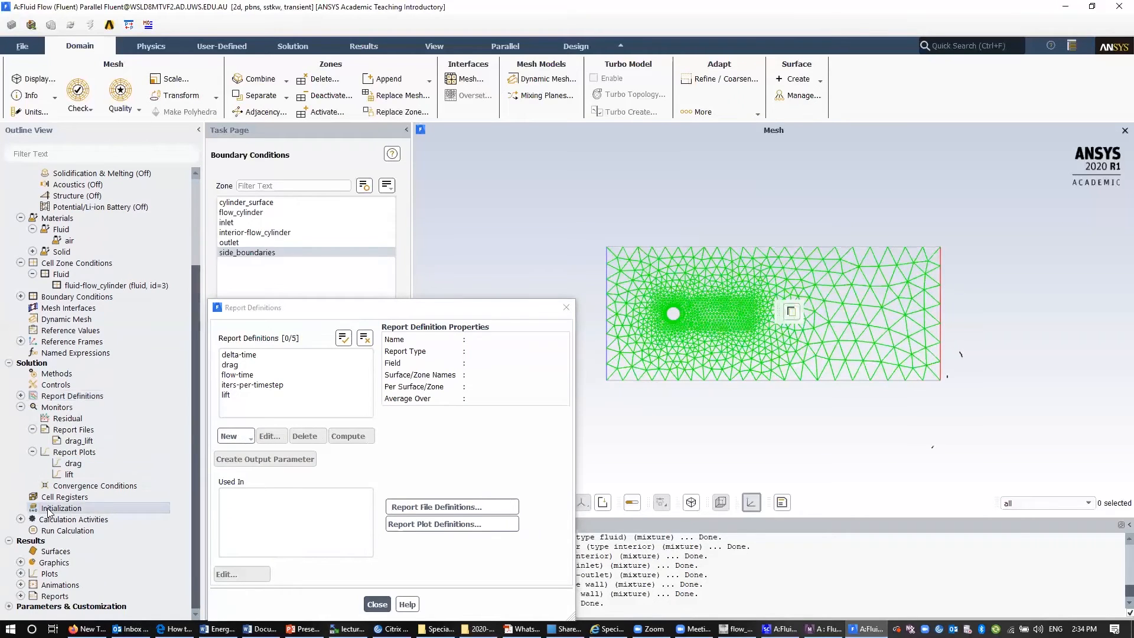
left_click(49, 509)
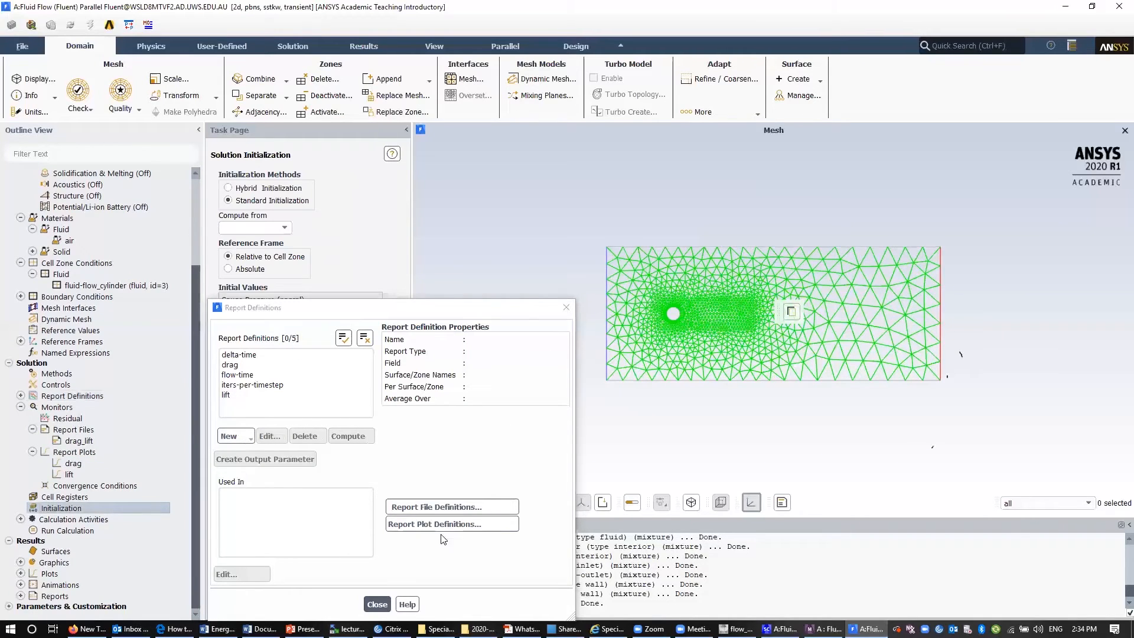
left_click(377, 605)
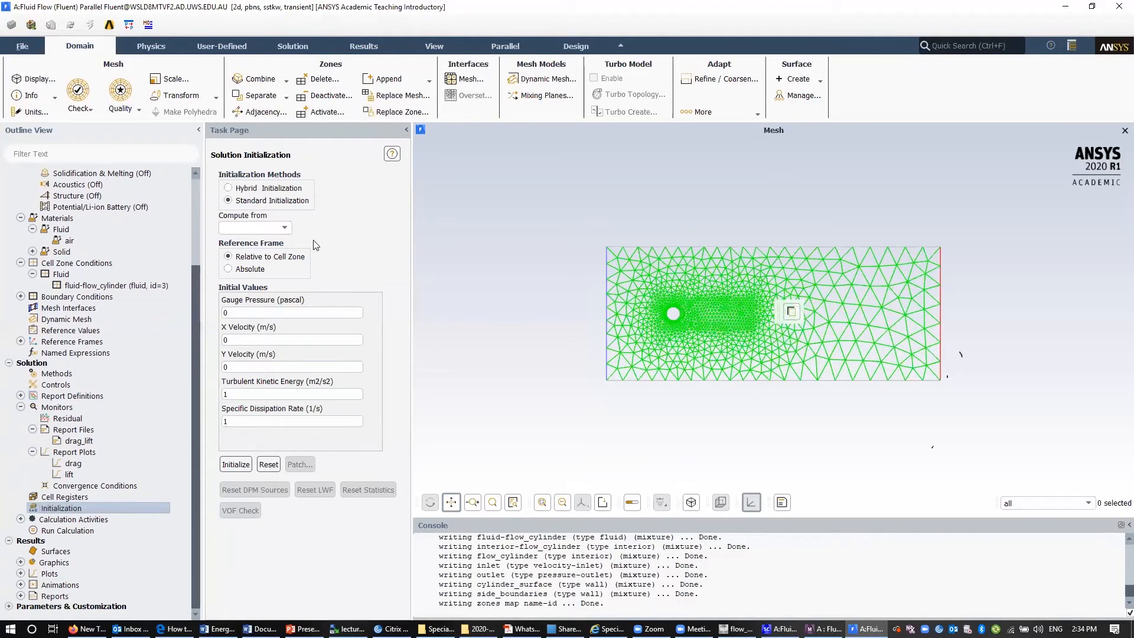
left_click(236, 465)
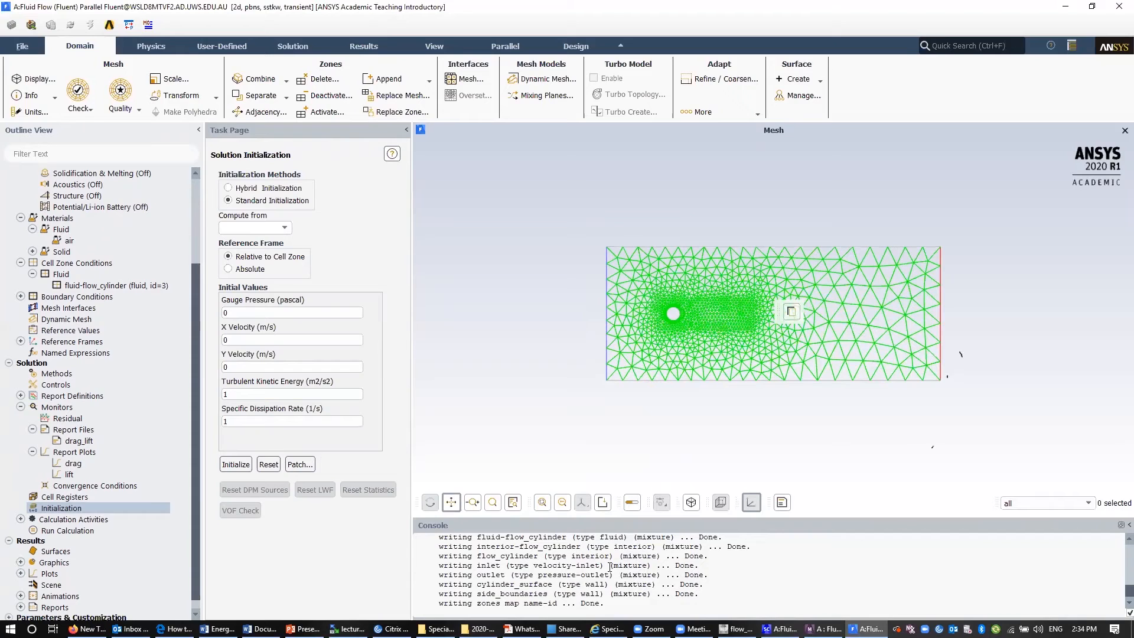
- In the run calculation settings, set the time step size to 0.002 s and the number of time steps to 600
left_click(68, 530)
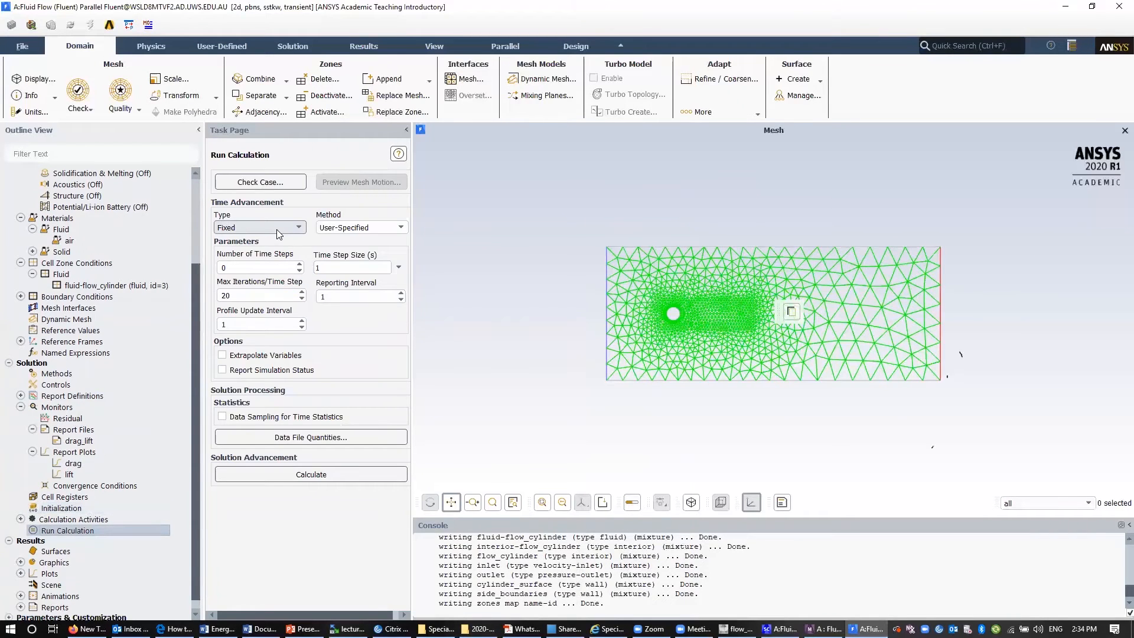
left_click(262, 269)
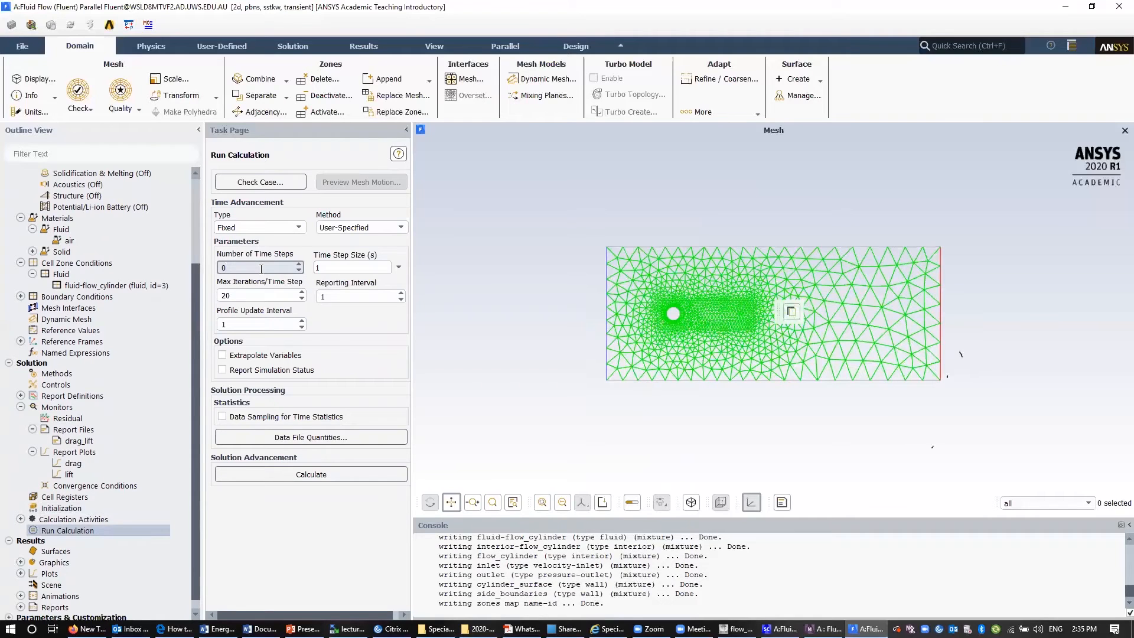
key("Tab")
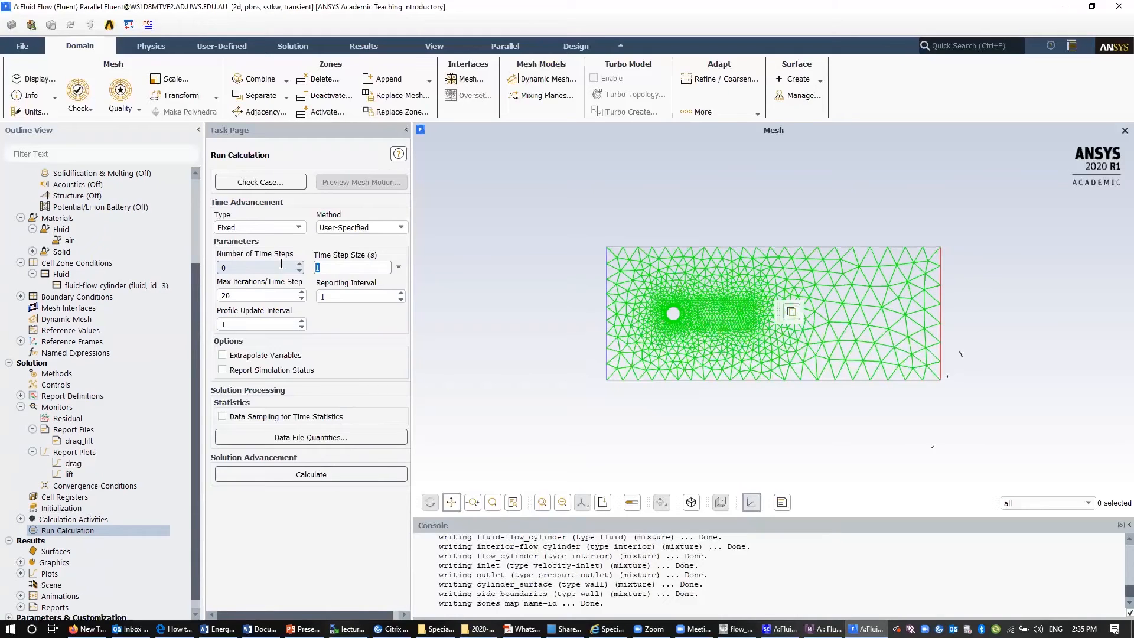
type("0.002")
left_click(243, 266)
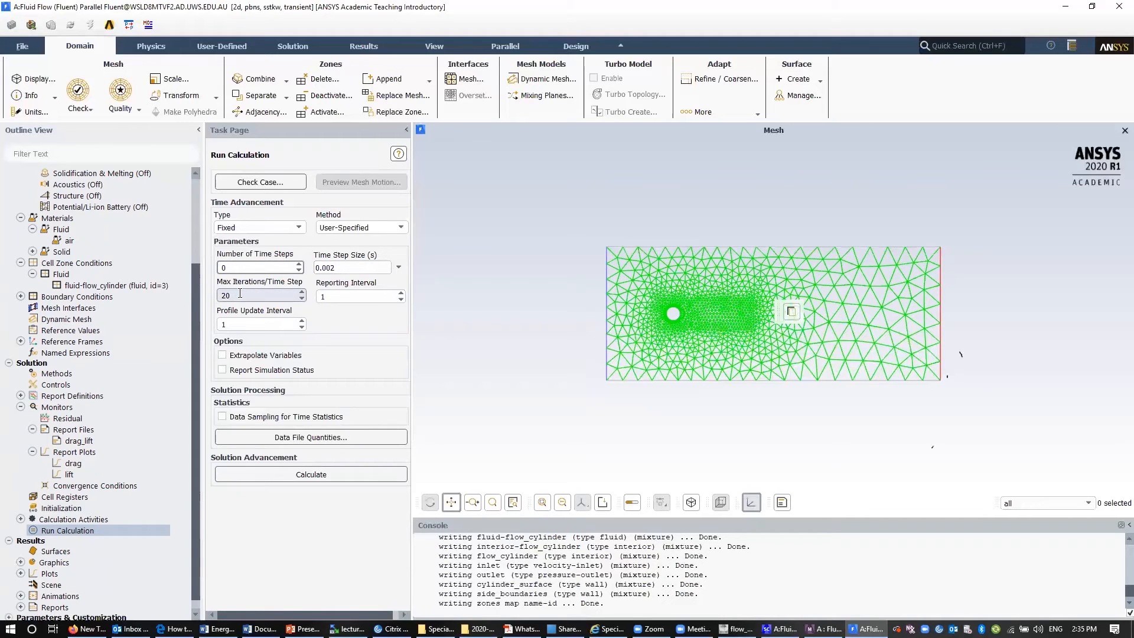
left_click_drag(238, 269, 214, 270)
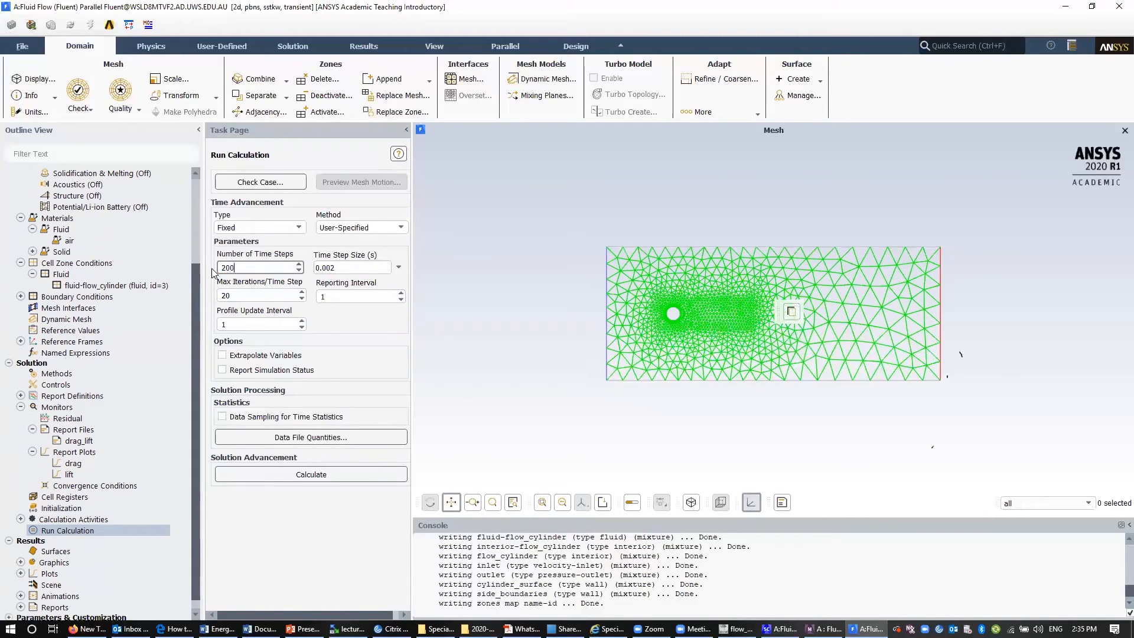
key("BackSpace")
key("BackSpace")
key("BackSpace")
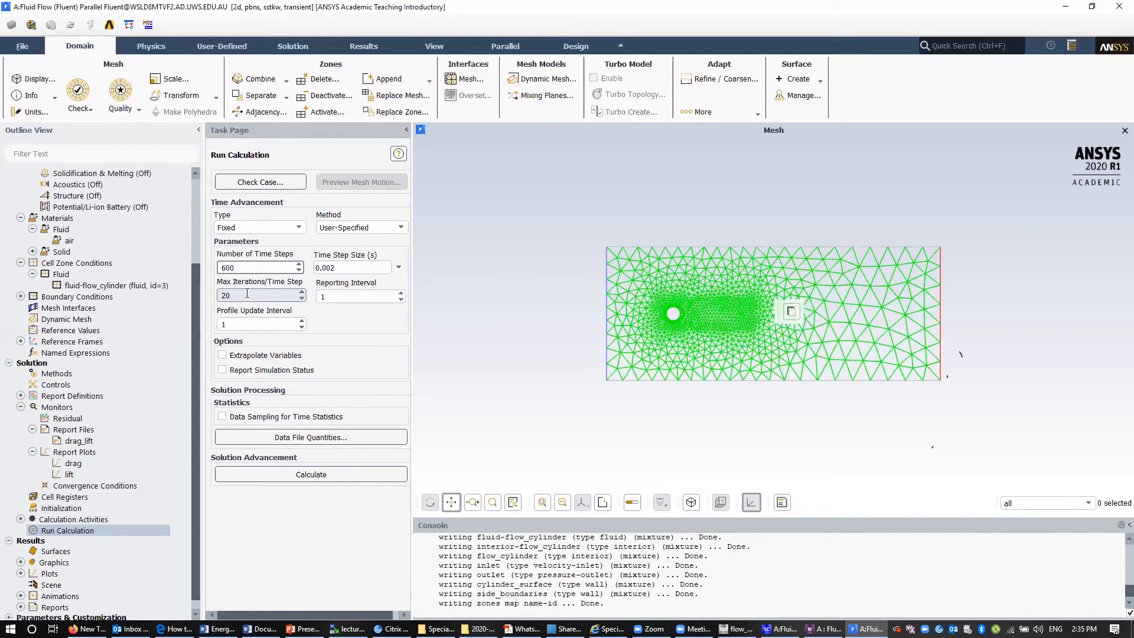
- Start the transient calculation, keeping a maximum of 20 iterations per time step
left_click_drag(234, 296, 220, 298)
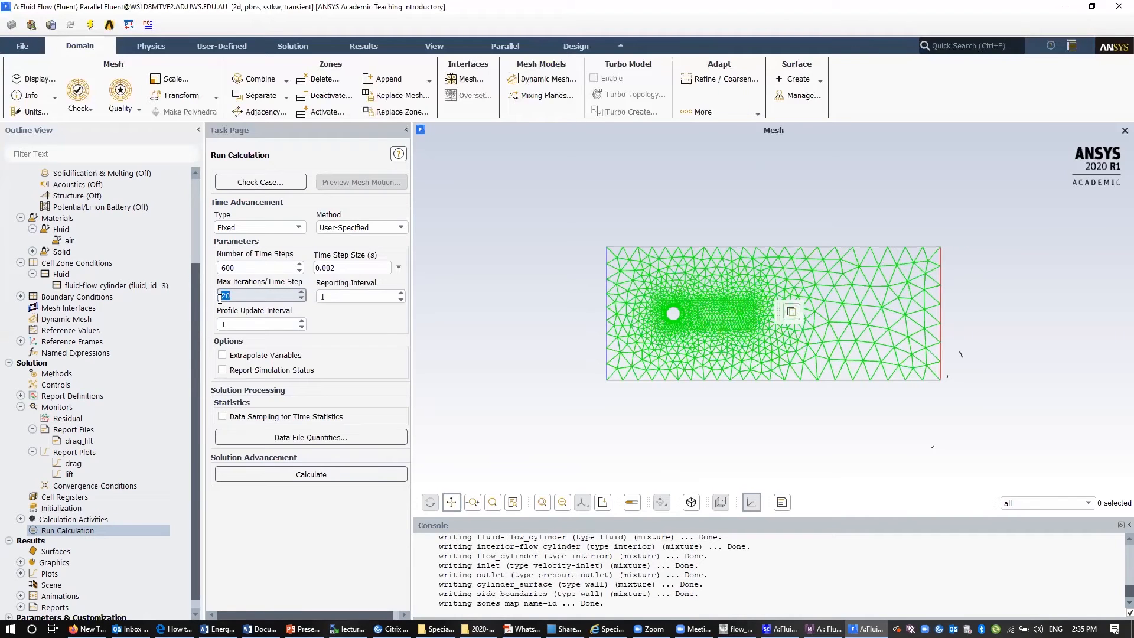
left_click(242, 265)
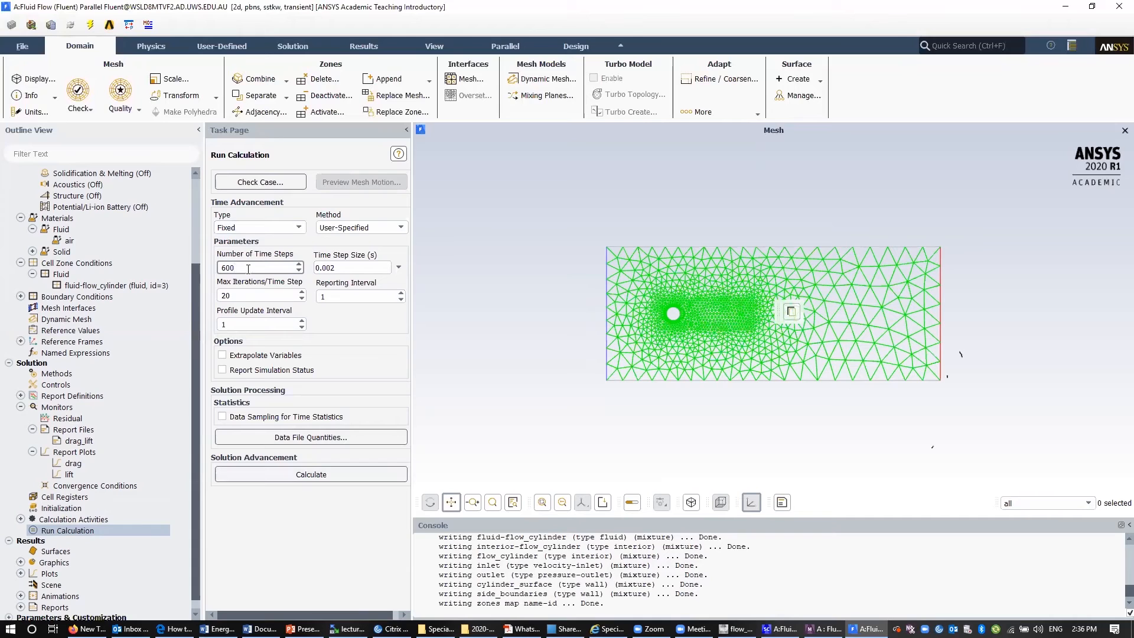
left_click(324, 480)
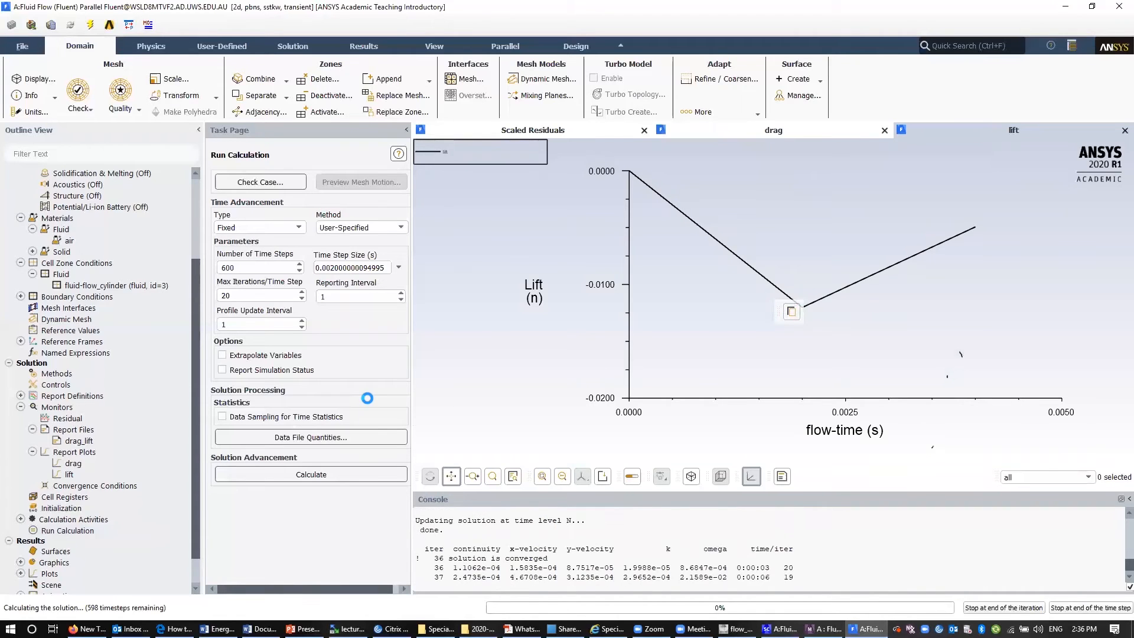
- Examine the scaled residuals, drag and lift plots of the run and dismiss the completion notice
left_click(521, 131)
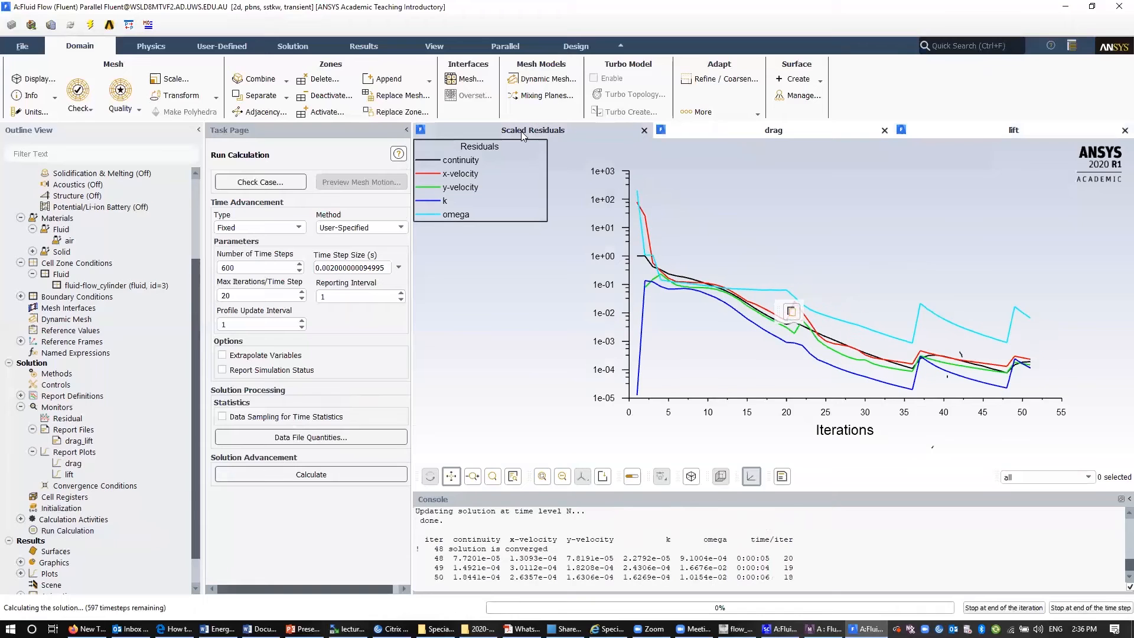
left_click(783, 131)
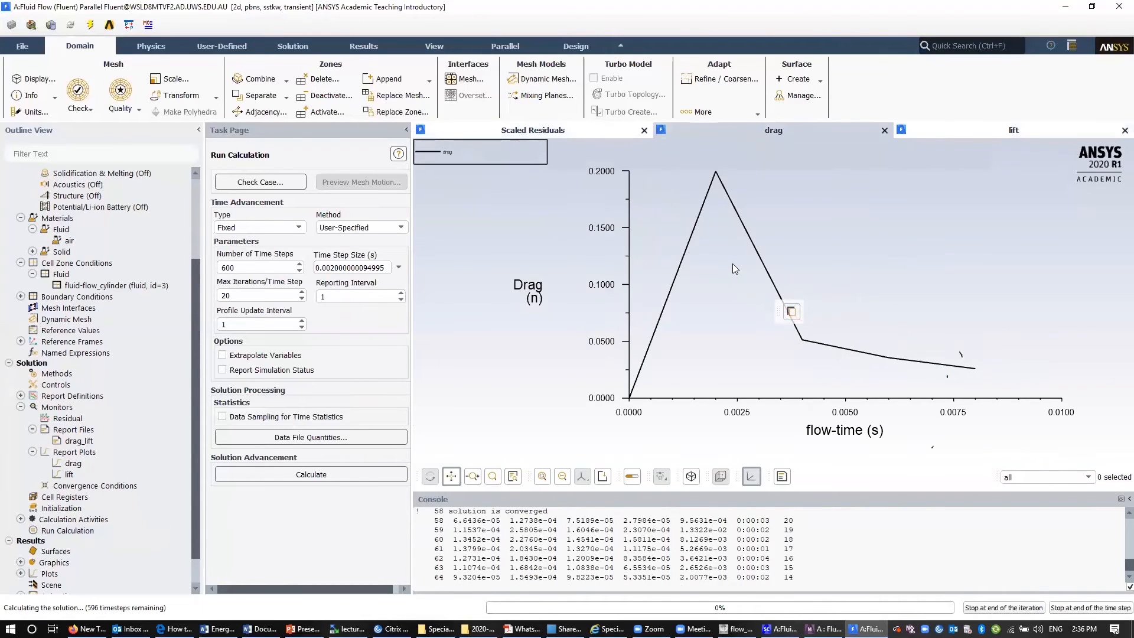
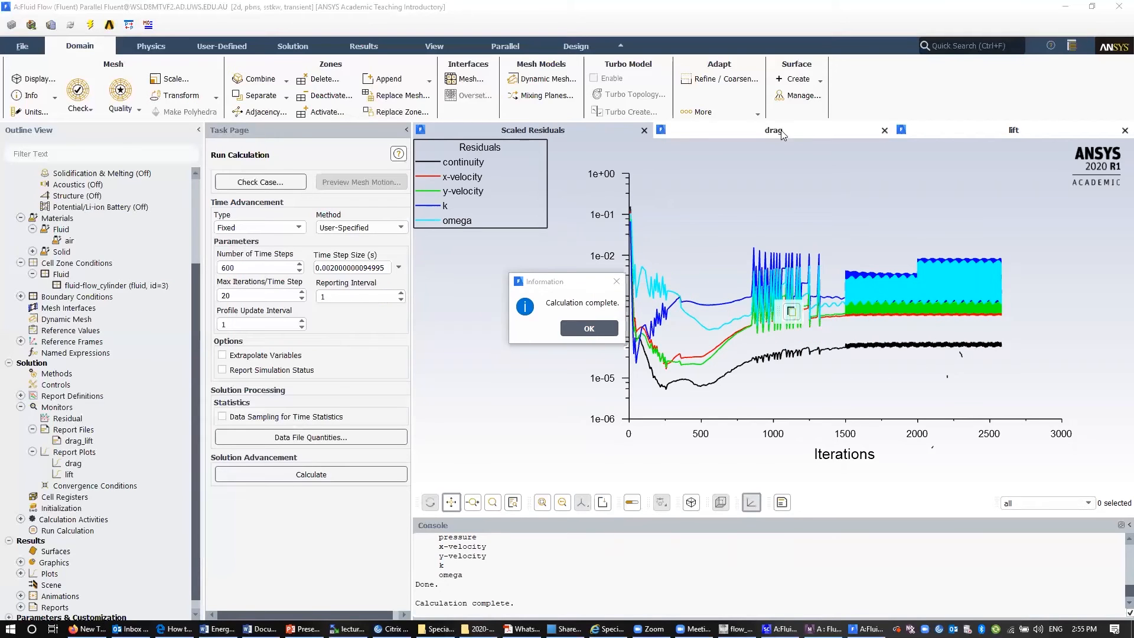
left_click(1043, 127)
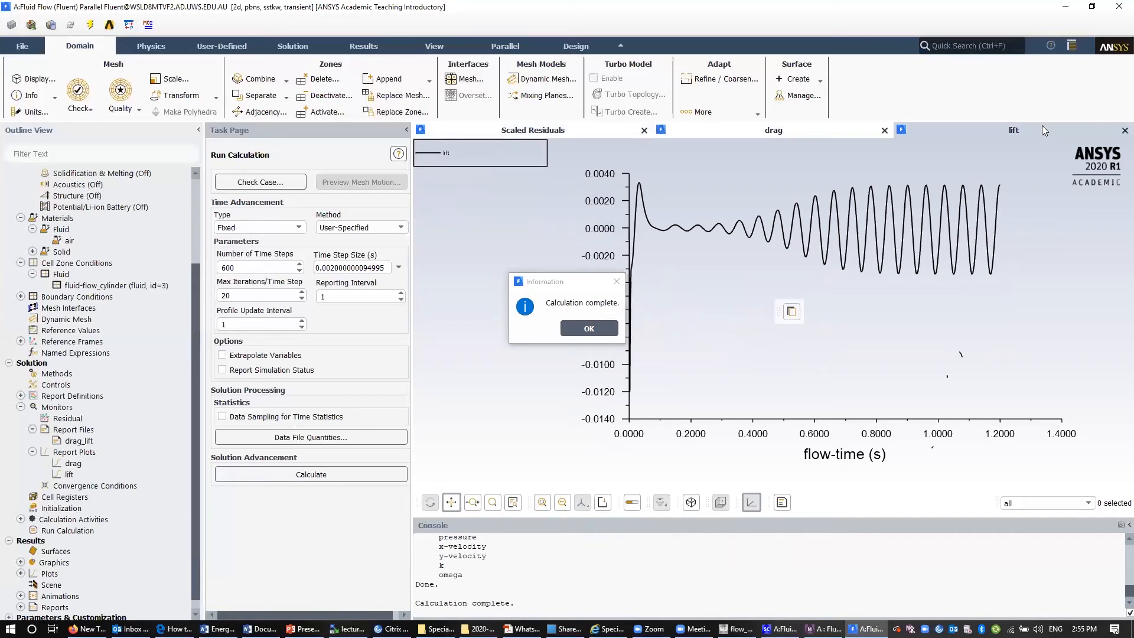
left_click(575, 327)
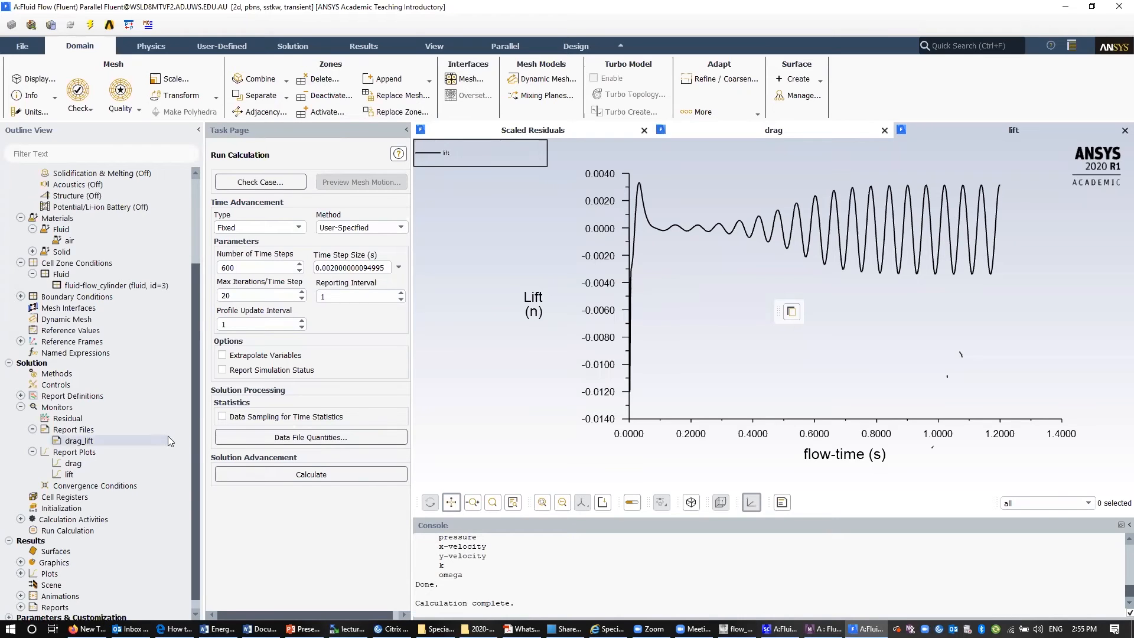
- Open the drag_lift report file from the report file definitions to check its output file name and location
left_click(277, 437)
left_click(394, 594)
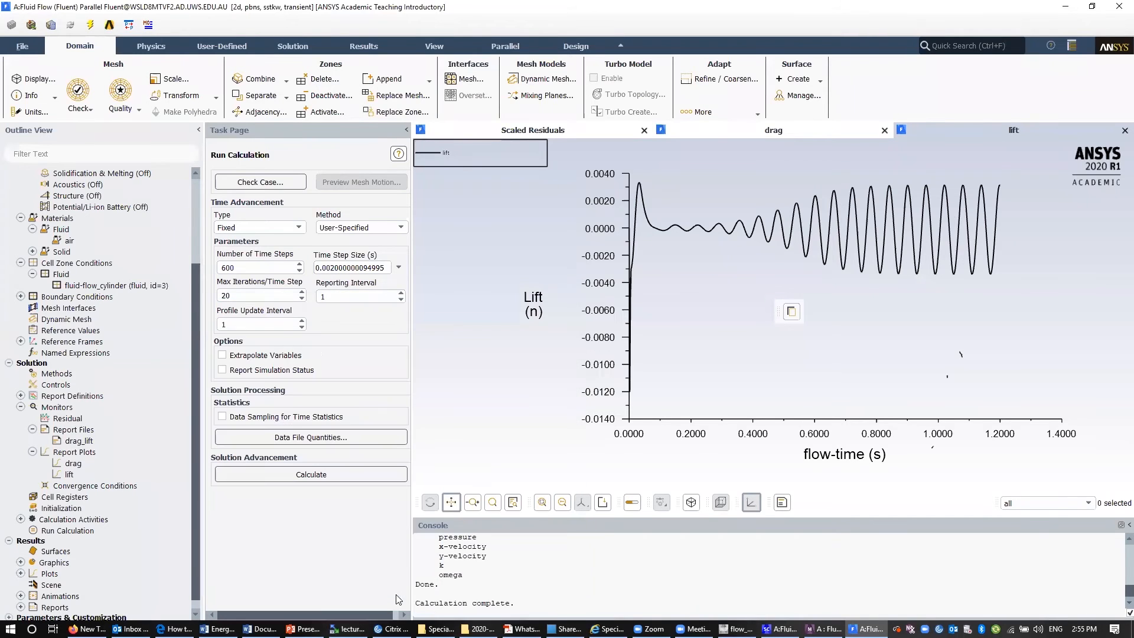
left_click(20, 396)
double_click(86, 400)
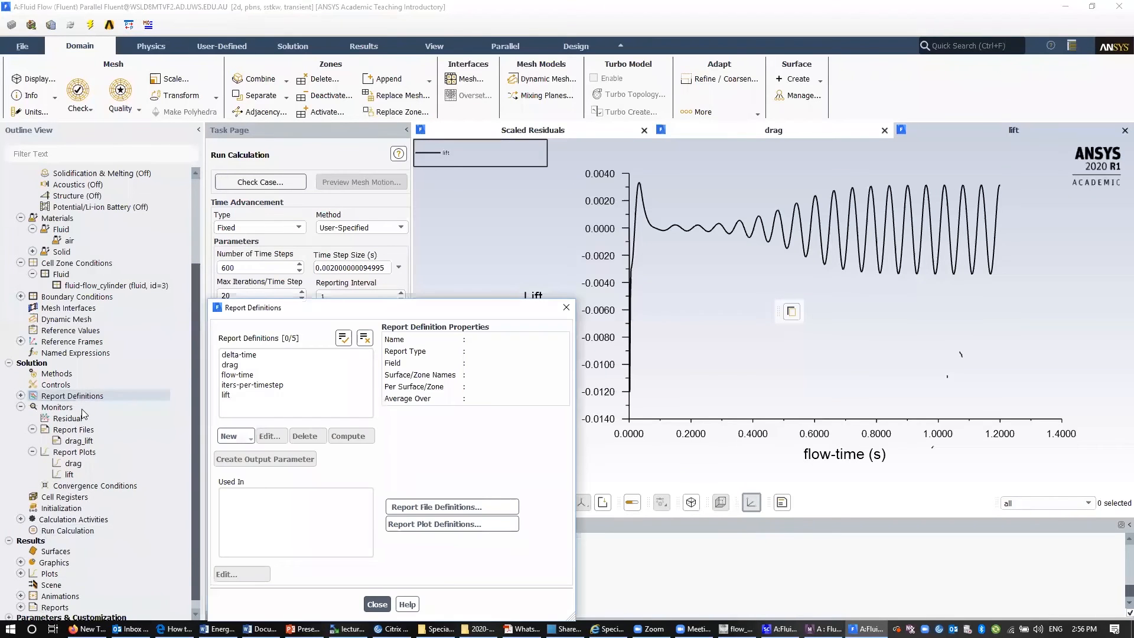
left_click(438, 511)
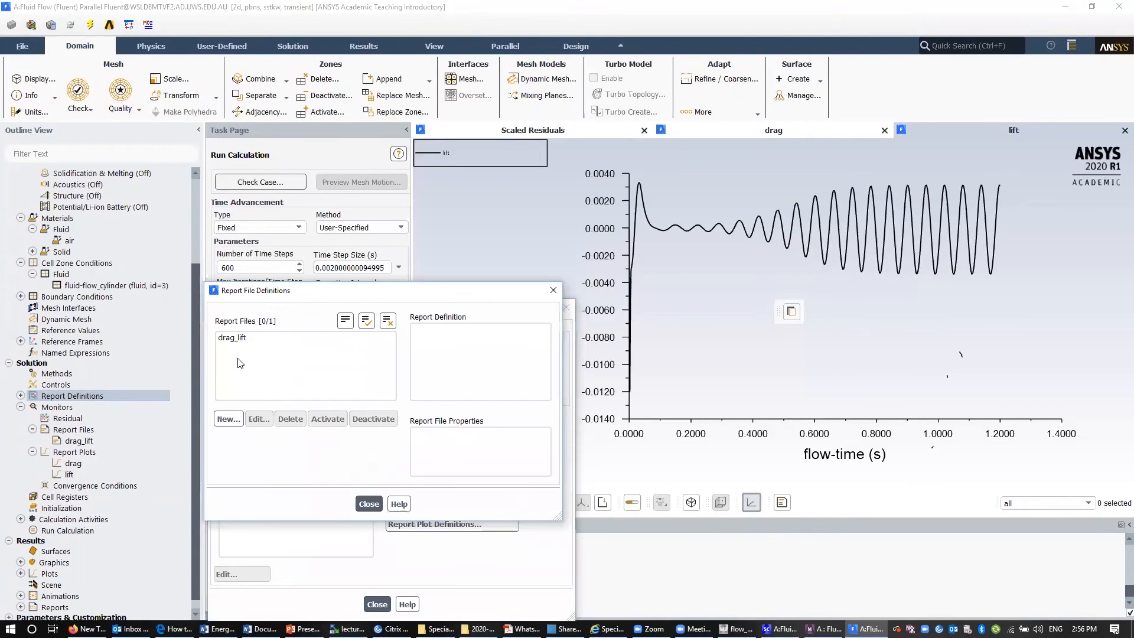
left_click(236, 339)
left_click(258, 419)
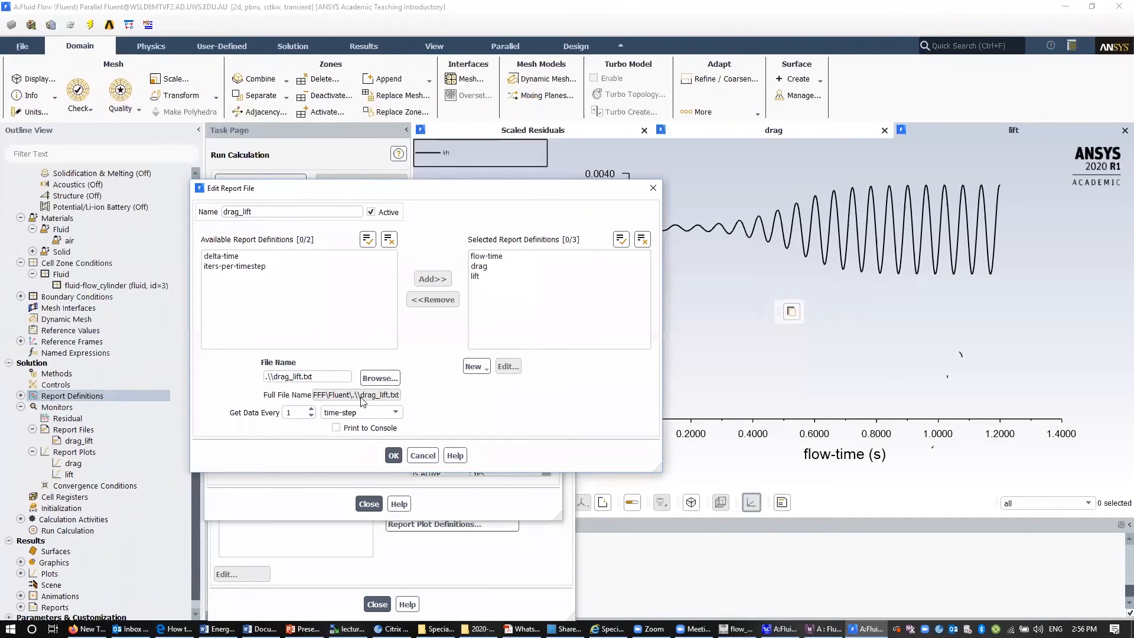
- Look up the drag_lift report file's output folder and open that flow_cylinder_files\dp0\FFF\Fluent folder in File Explorer
left_click(380, 380)
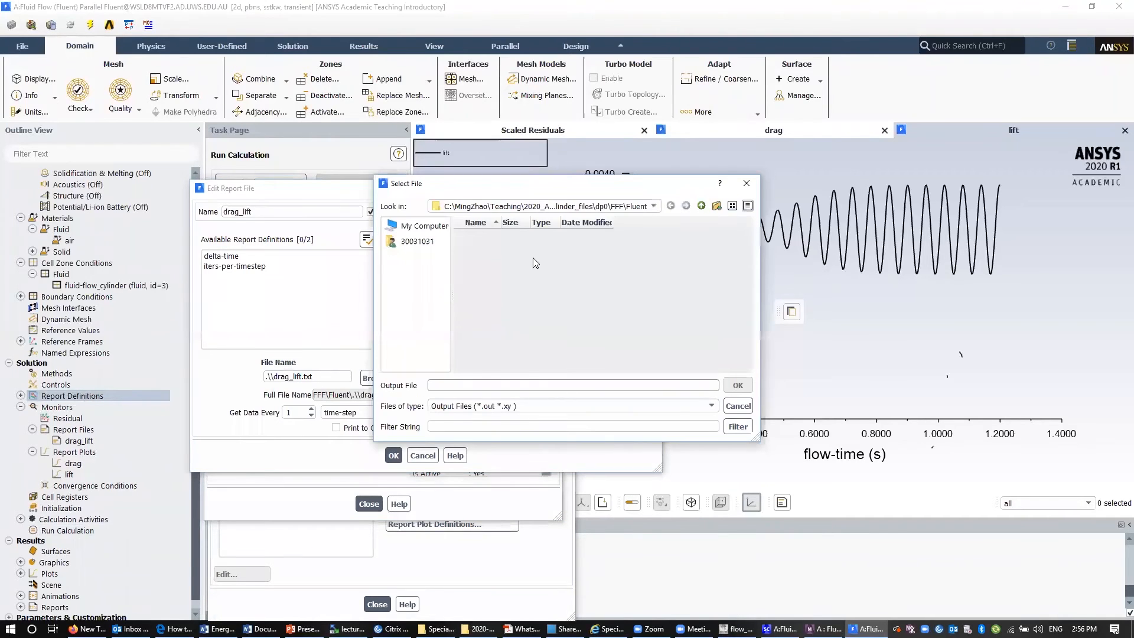
left_click(524, 206)
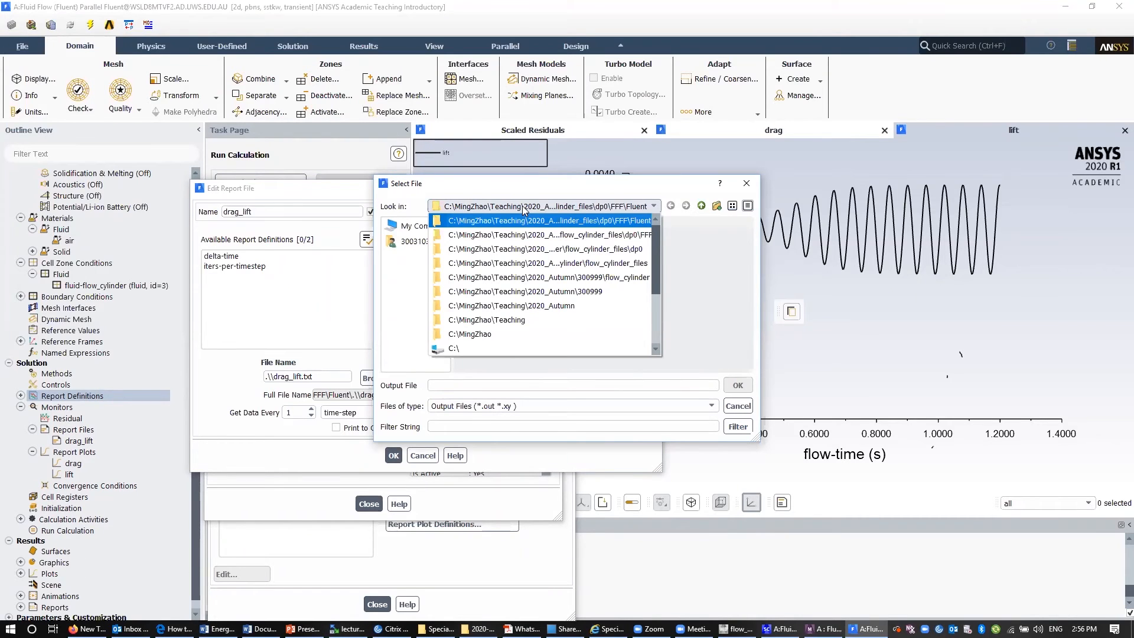
left_click(539, 220)
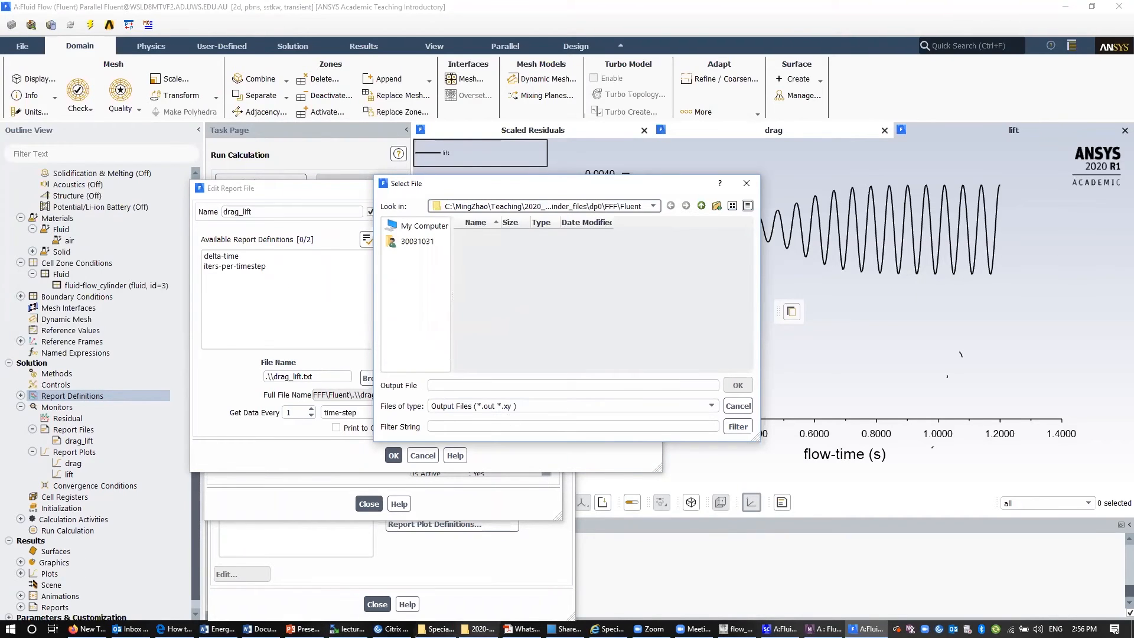
left_click(482, 628)
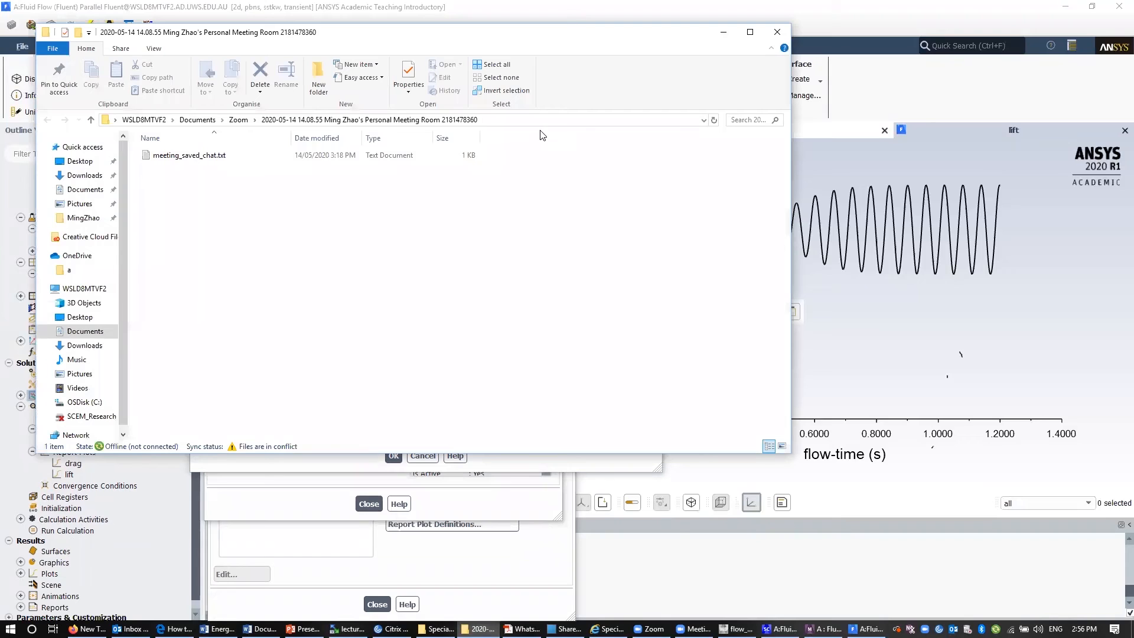
left_click(527, 120)
type("C:\\MingZhao\\Teaching\\2020_Autumn\\300999\\flow_cylinder\\flow_cylinder_files\\dp0\\FFF\\Fluent")
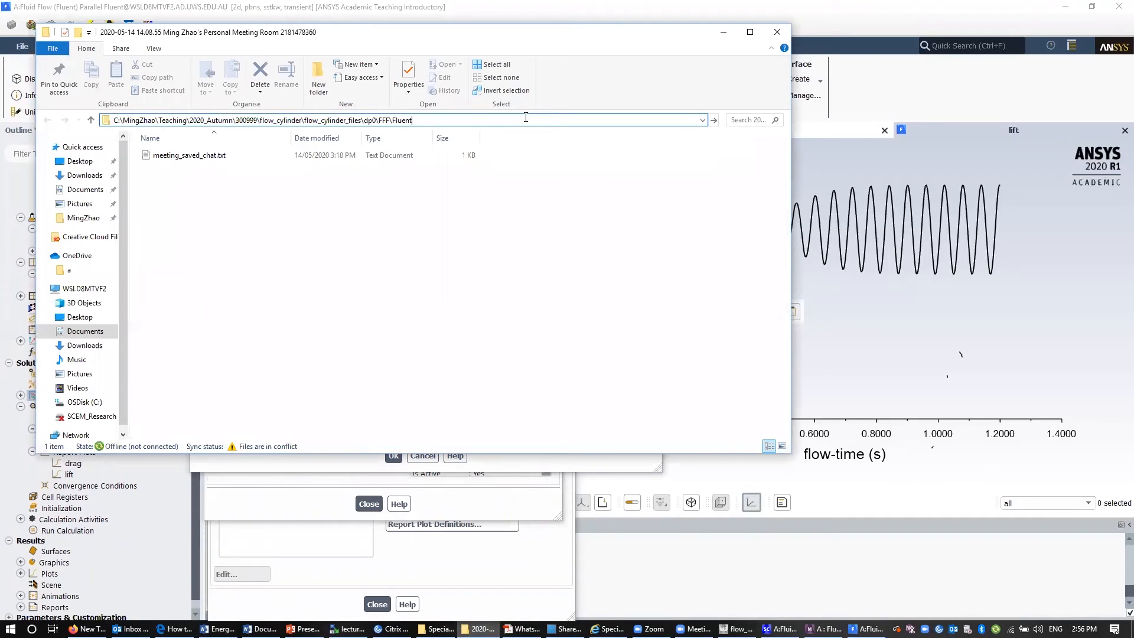
key("Return")
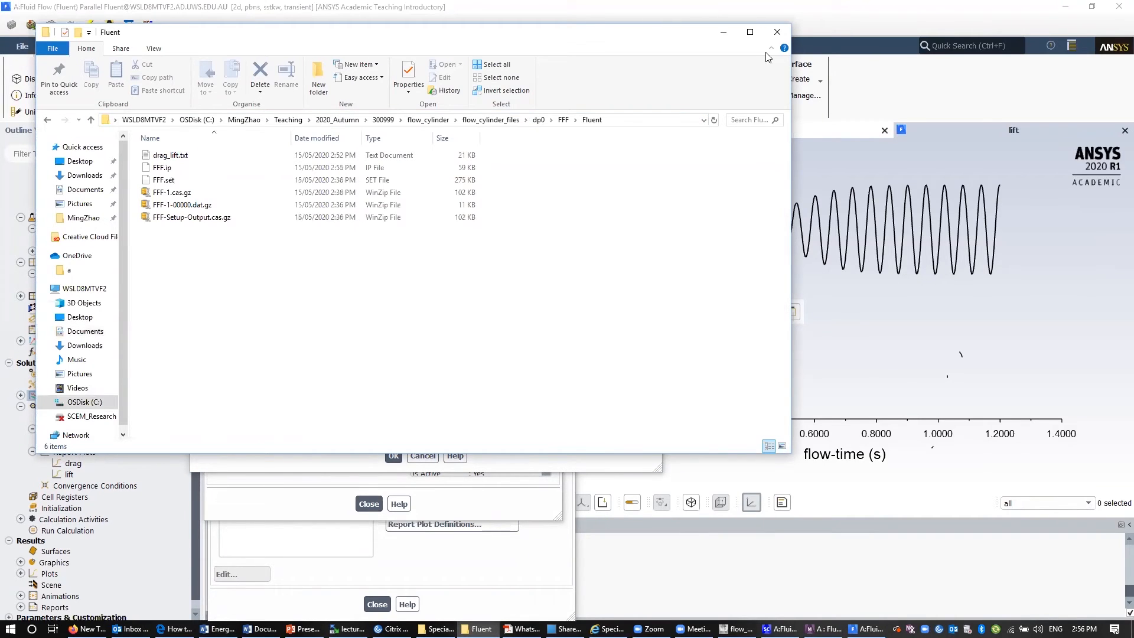
- Inspect the raw contents of drag_lift.txt in Notepad and try opening the file in WordPad
left_click(750, 32)
left_click(133, 129)
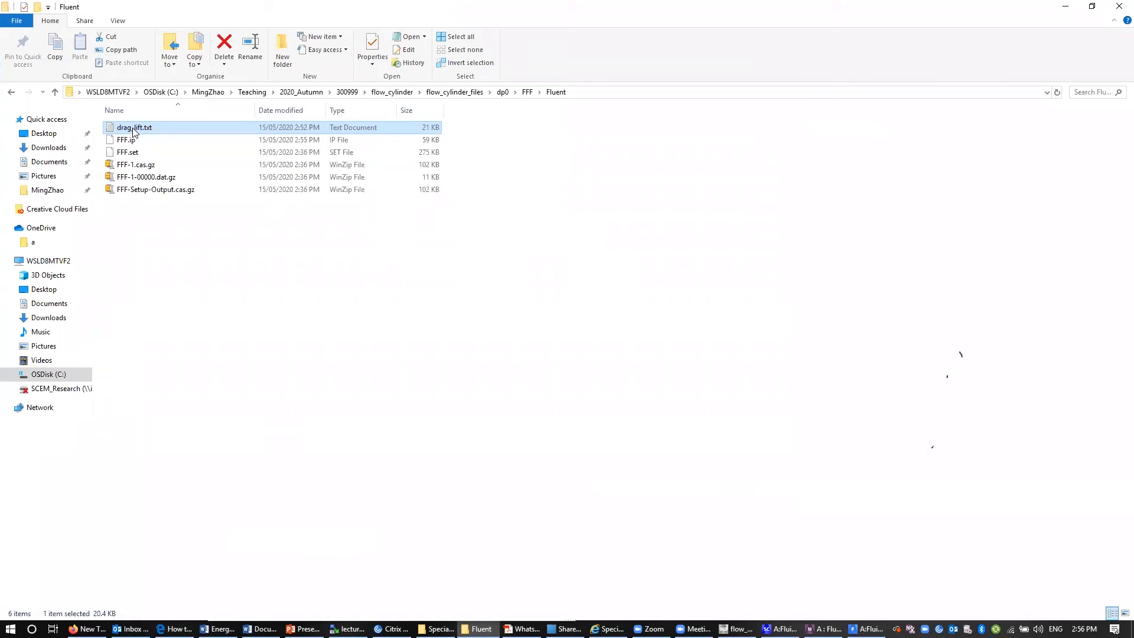
double_click(133, 129)
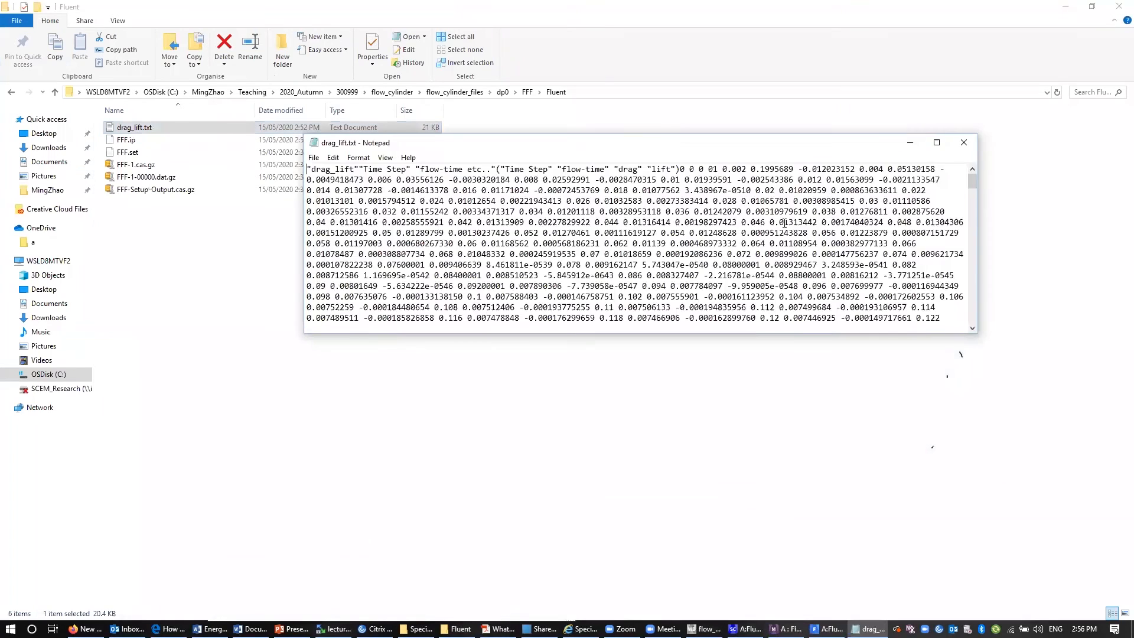
left_click(938, 145)
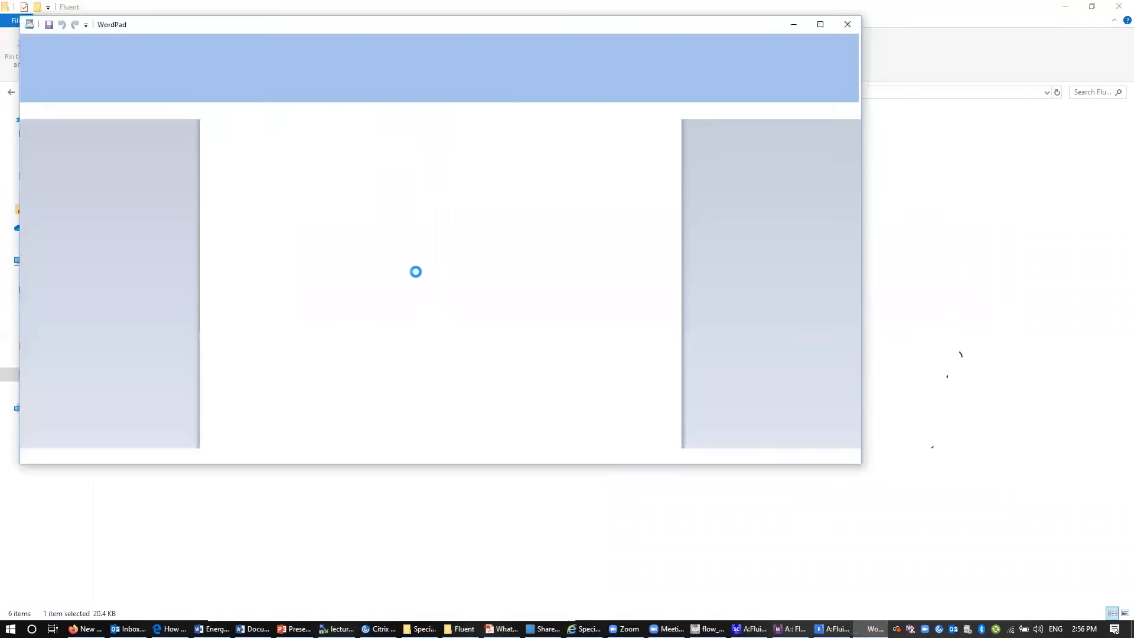
left_click(519, 275)
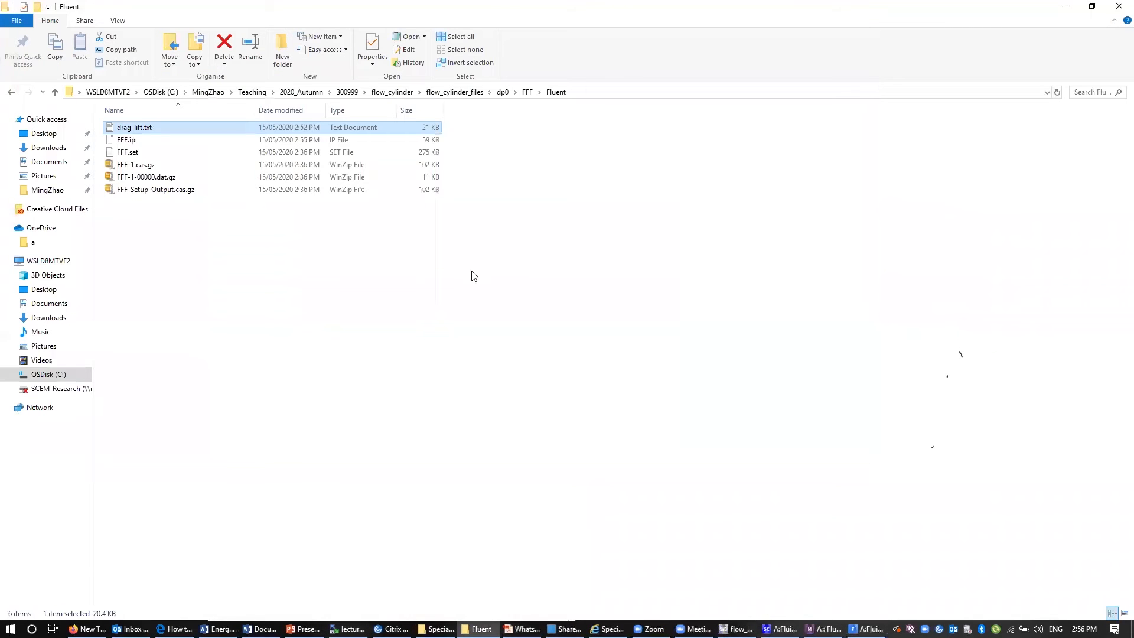
- Copy the entire contents of drag_lift.txt into a new blank Excel workbook, starting at cell A1
double_click(133, 127)
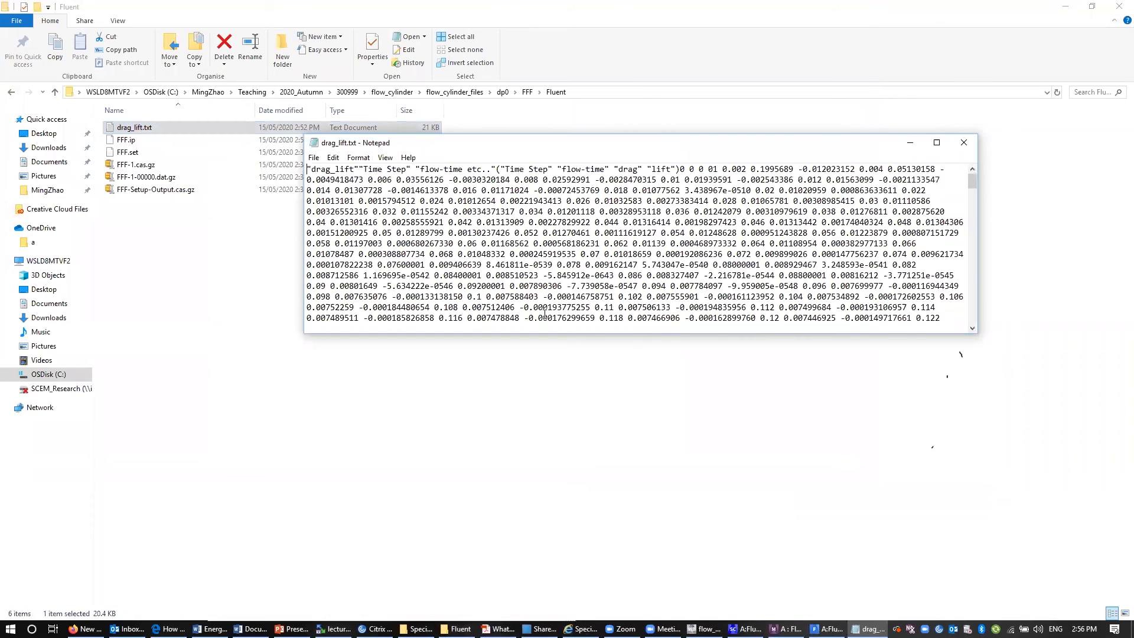
key("ctrl+a")
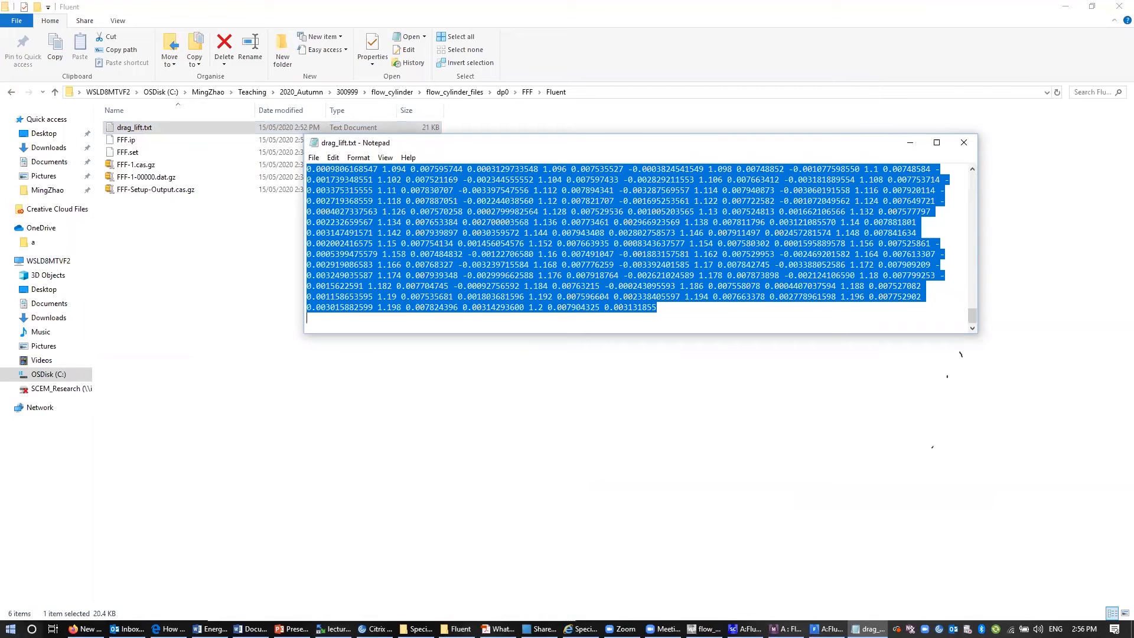
left_click(11, 628)
left_click(69, 451)
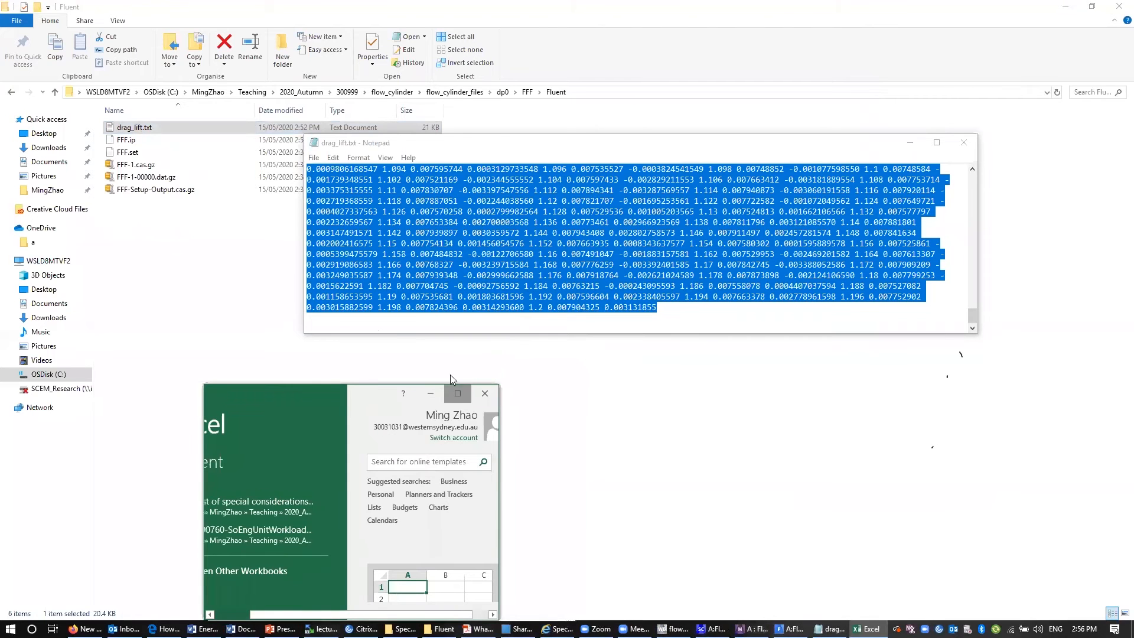
left_click(458, 393)
left_click(397, 137)
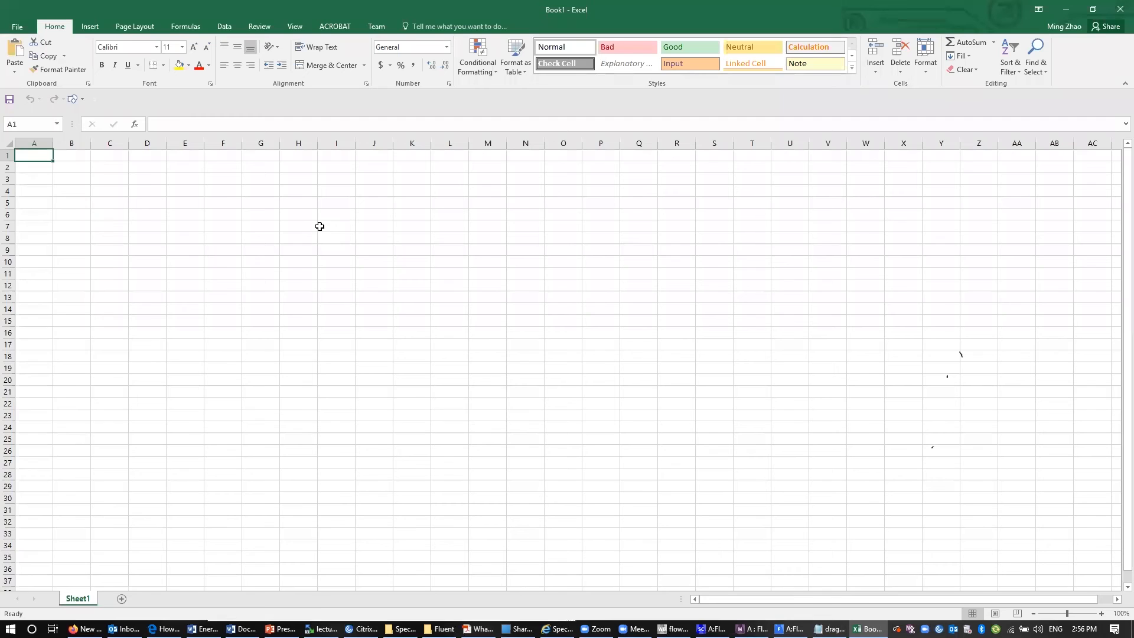
key("ctrl+v")
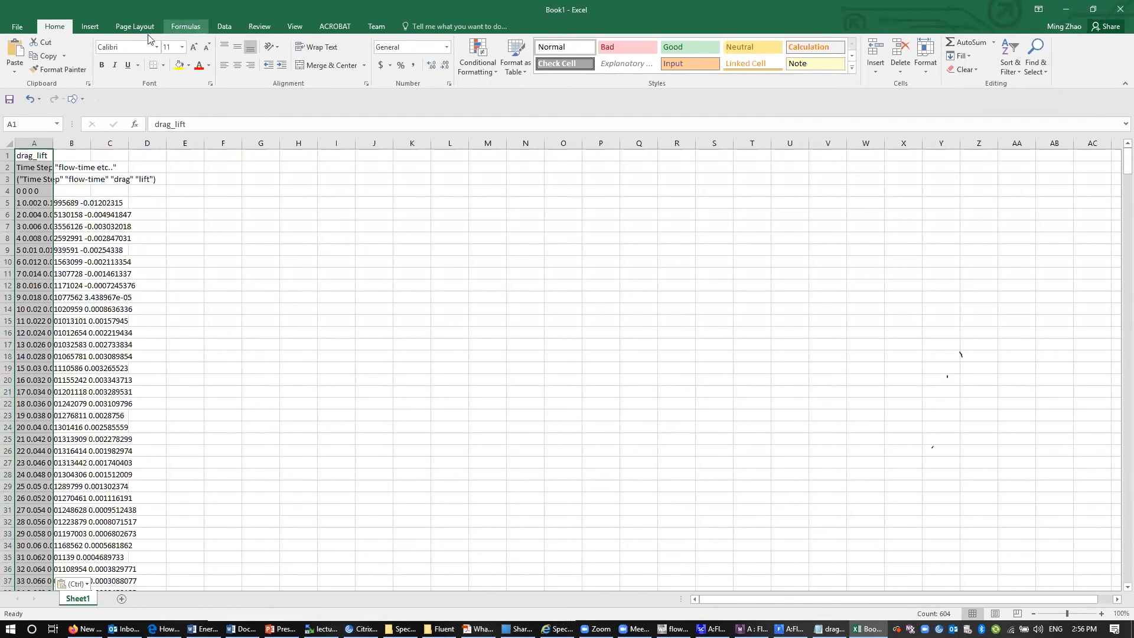
- Split the pasted column A data with Text to Columns as delimited text, using tab and space delimiters
left_click(92, 28)
left_click(228, 27)
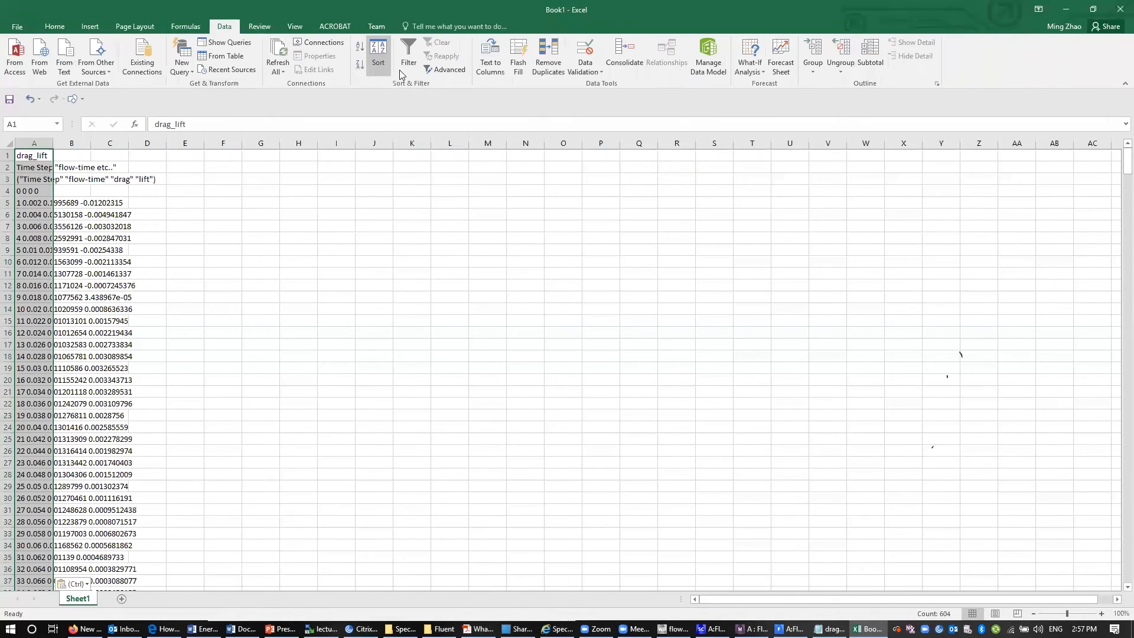
left_click(490, 59)
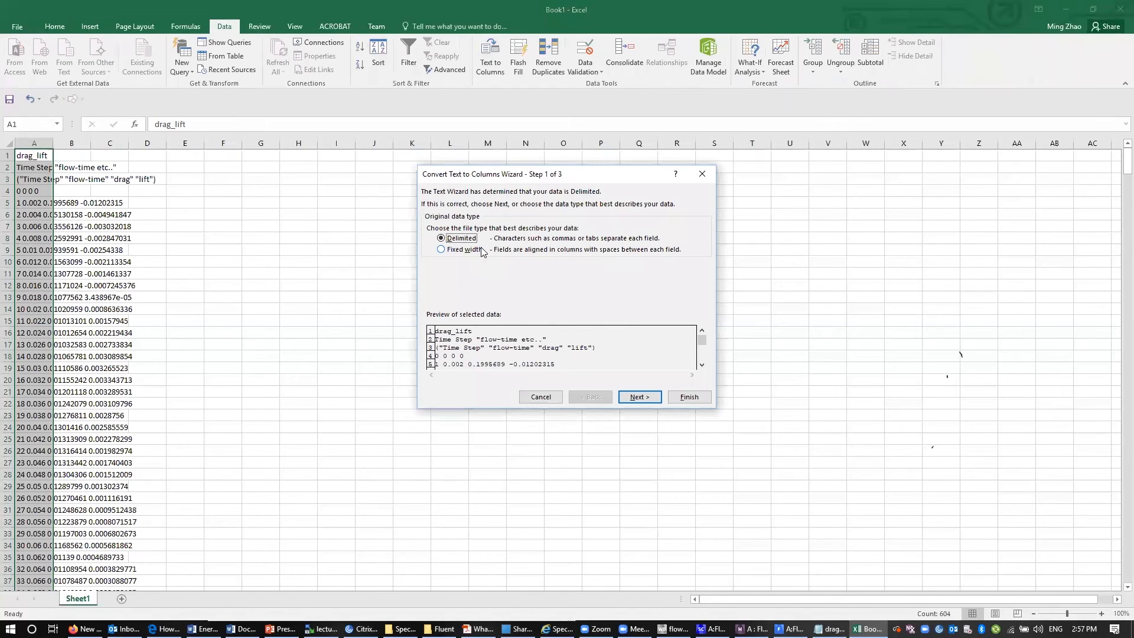
left_click(640, 398)
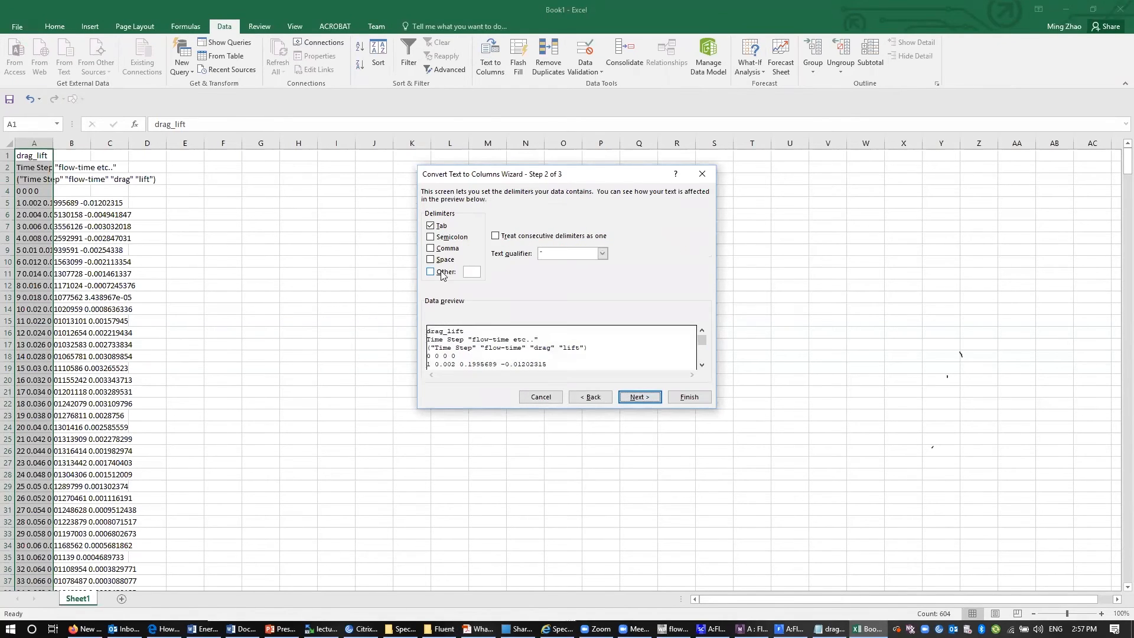
left_click(438, 262)
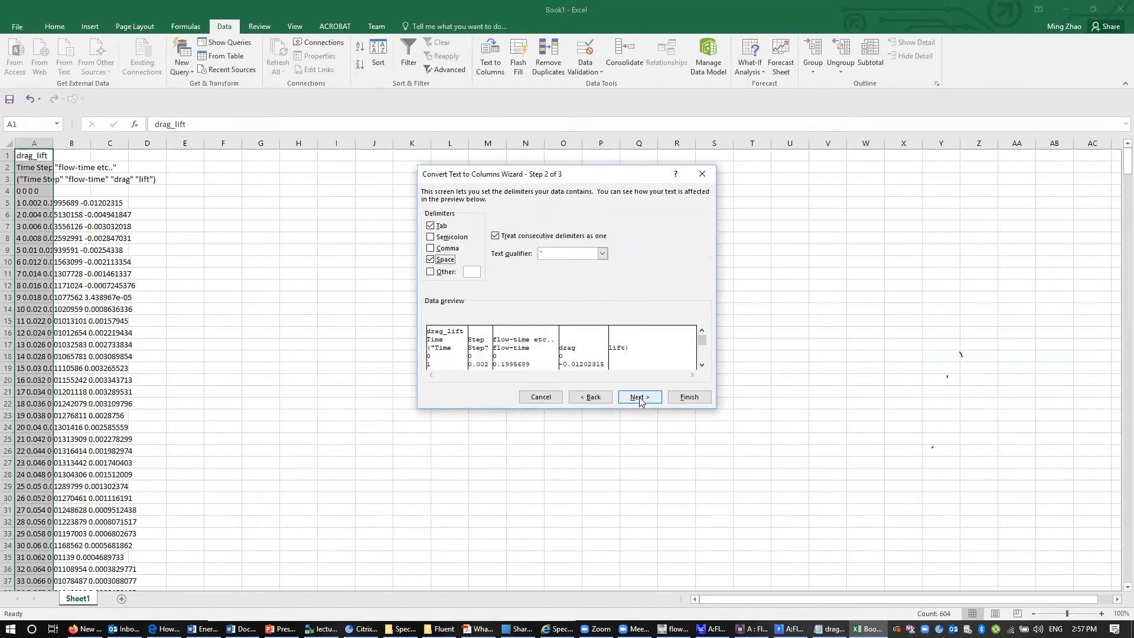
left_click(688, 398)
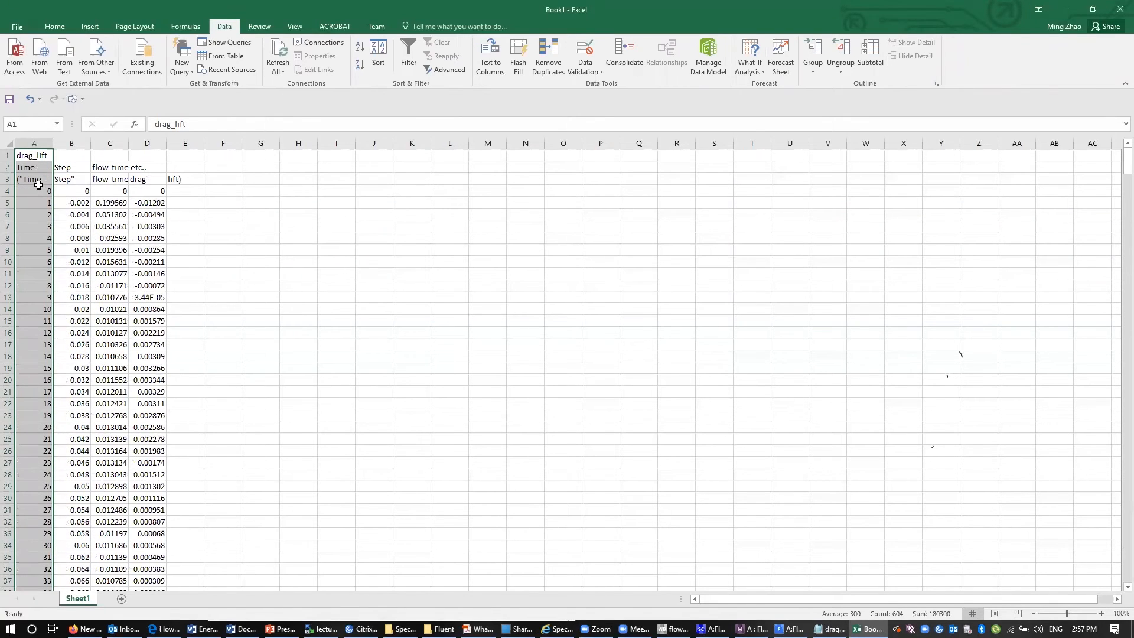
- Enter the column headers time, drag and lift in cells B3, C3 and D3
left_click(82, 183)
type("time")
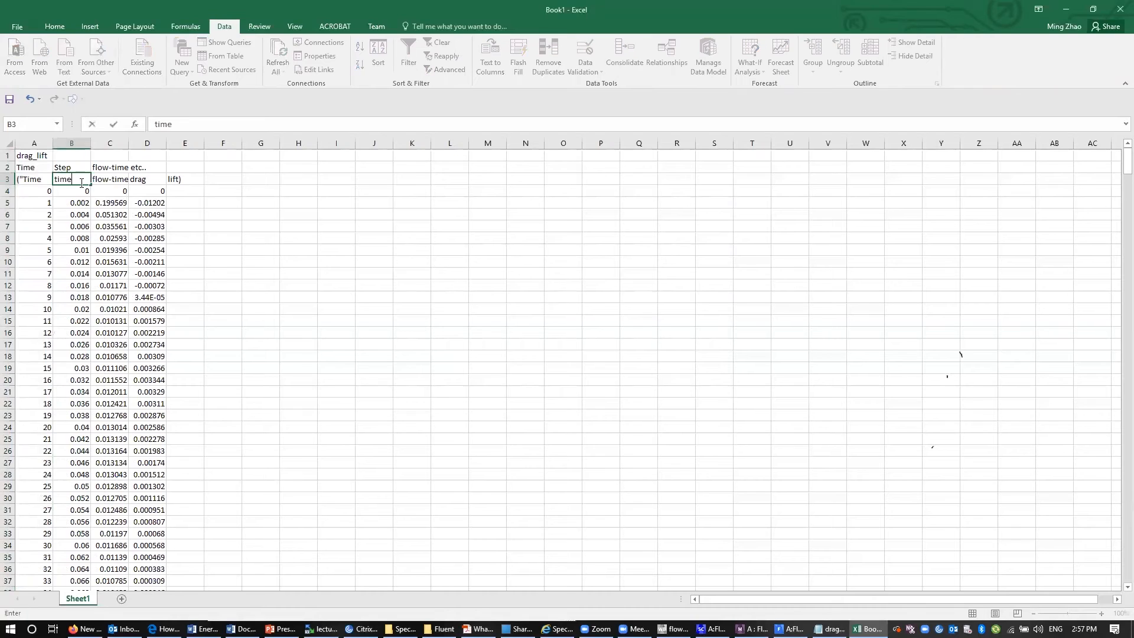
key("Tab")
type("drag")
key("Tab")
type("lift")
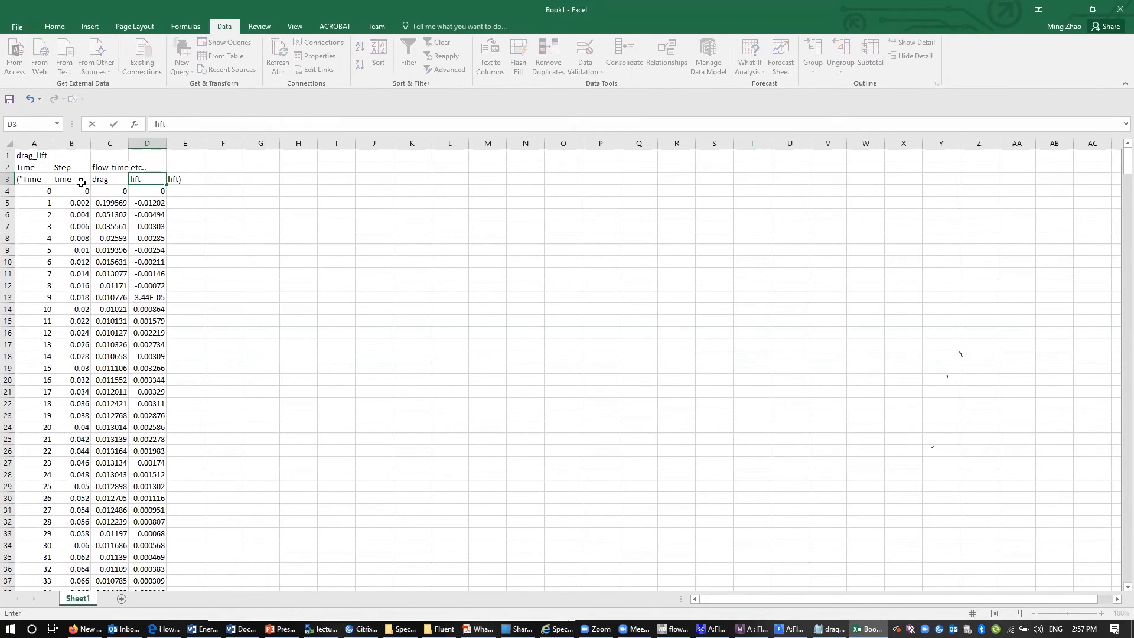
key("Return")
- Clear the leftover header text in cell E3 and the contents of rows 1 and 2
left_click(200, 179)
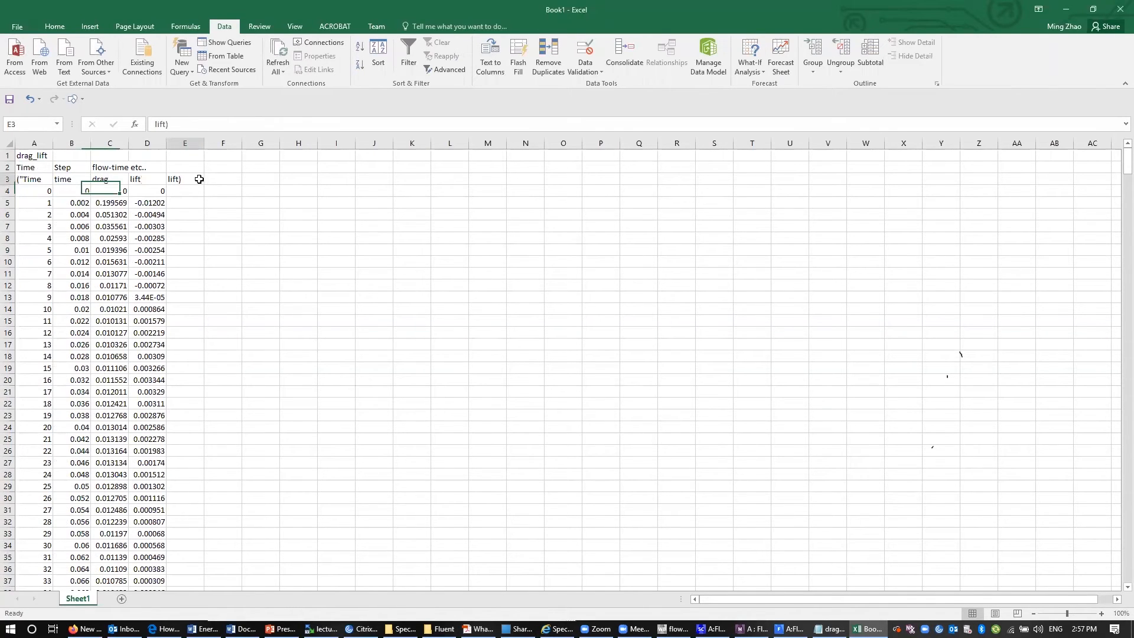
key("Delete")
left_click_drag(8, 155, 8, 167)
key("Delete")
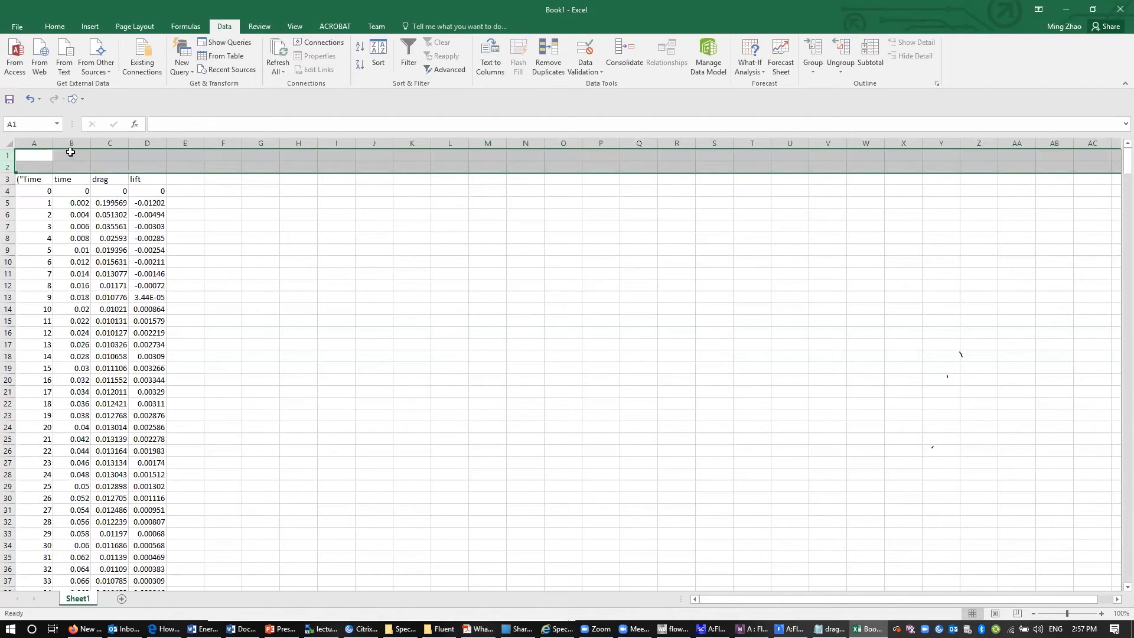
- Insert a scatter chart with smooth lines from columns B to D and increase the chart's height
left_click_drag(83, 146, 147, 143)
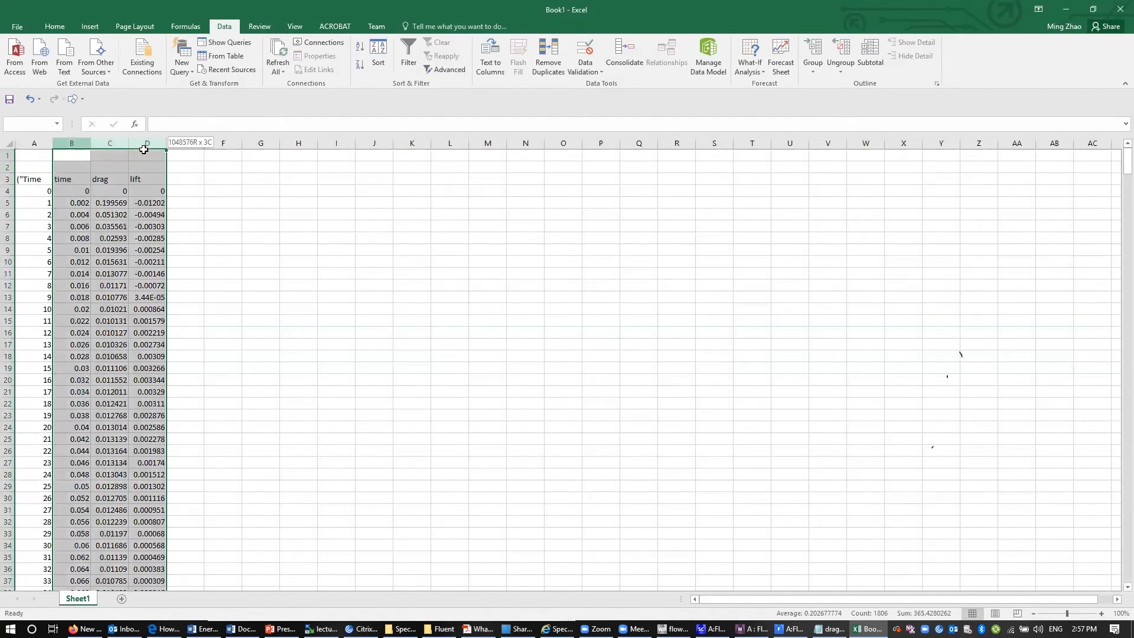
left_click(90, 26)
left_click(469, 69)
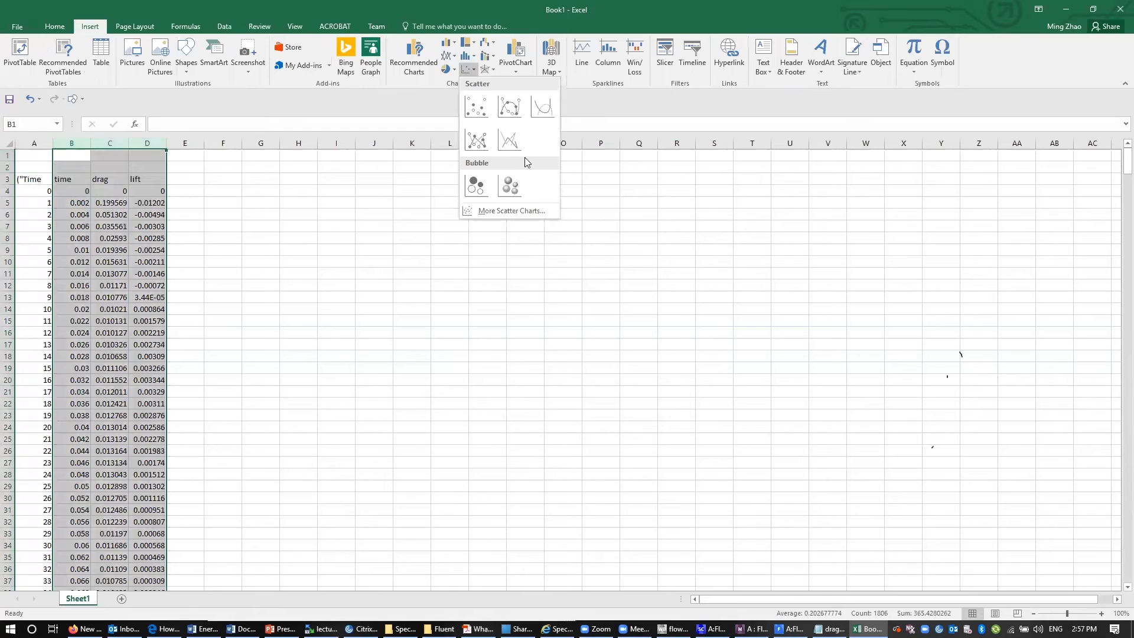
left_click(543, 106)
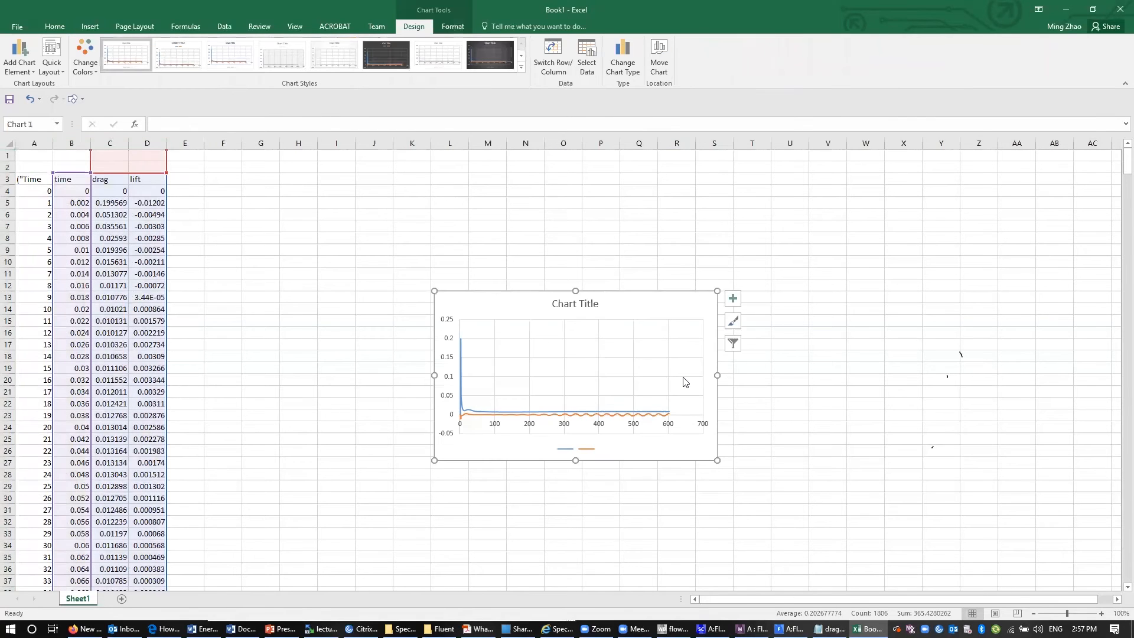
left_click_drag(575, 291, 576, 218)
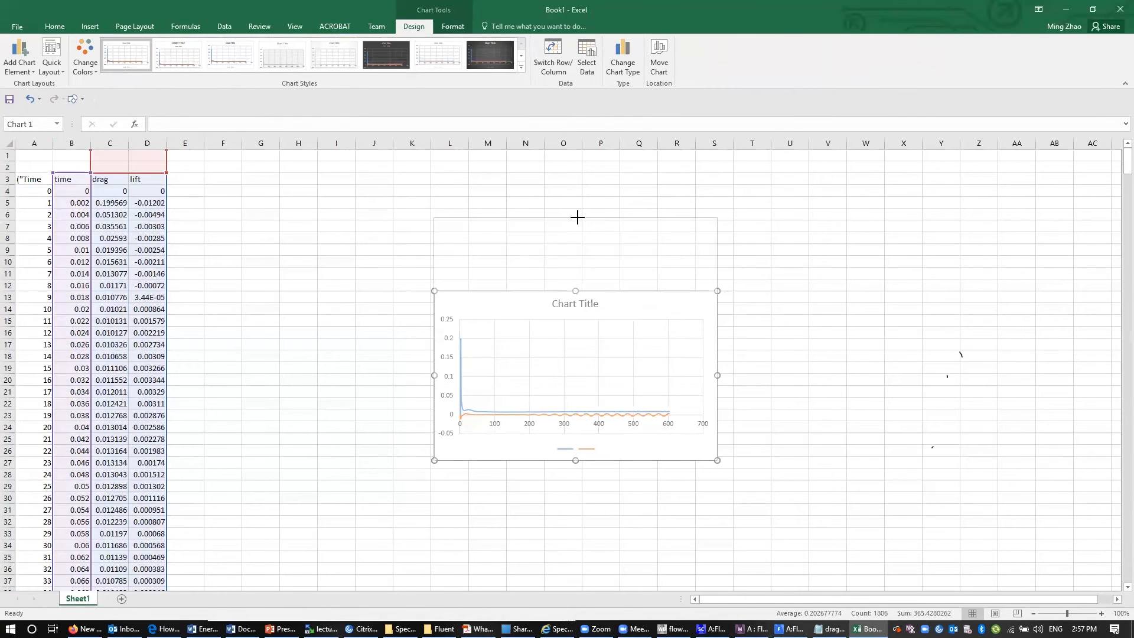
- Limit the chart's vertical axis by trying a maximum bound of 0.05 and settling on 0.02
right_click(449, 341)
left_click(478, 463)
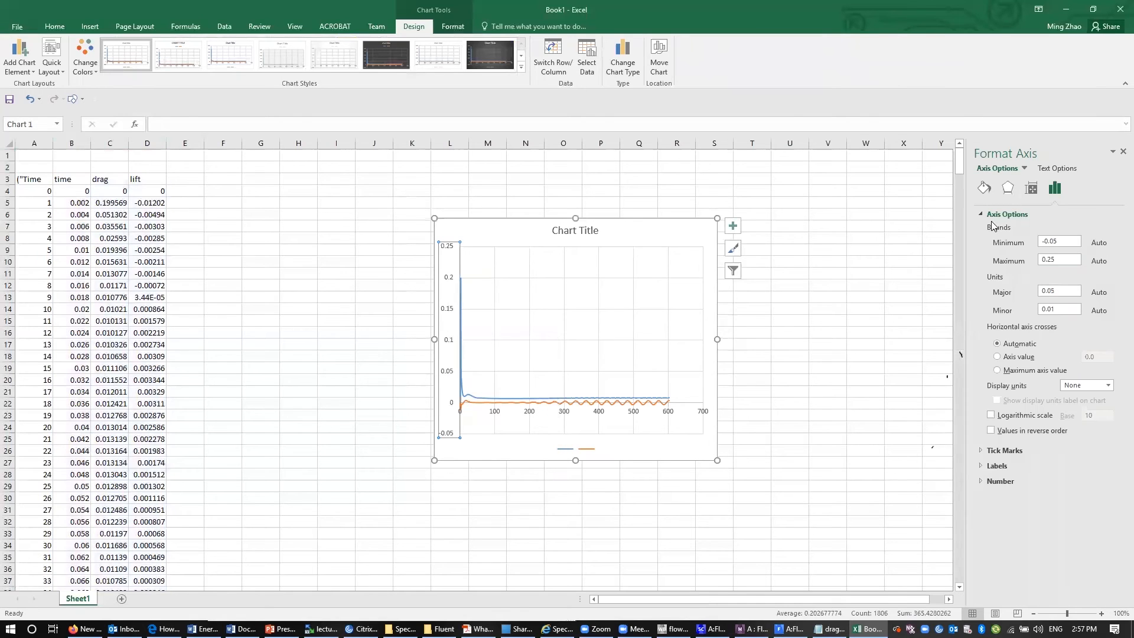
left_click_drag(1061, 257, 1019, 261)
type(".05")
key("Return")
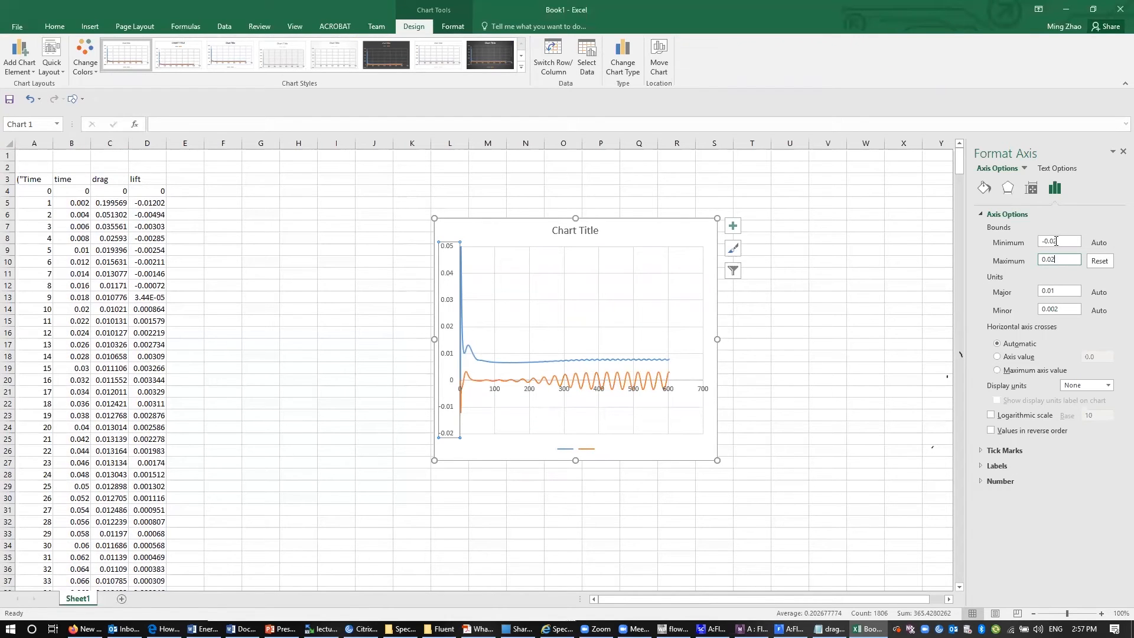
left_click(1054, 241)
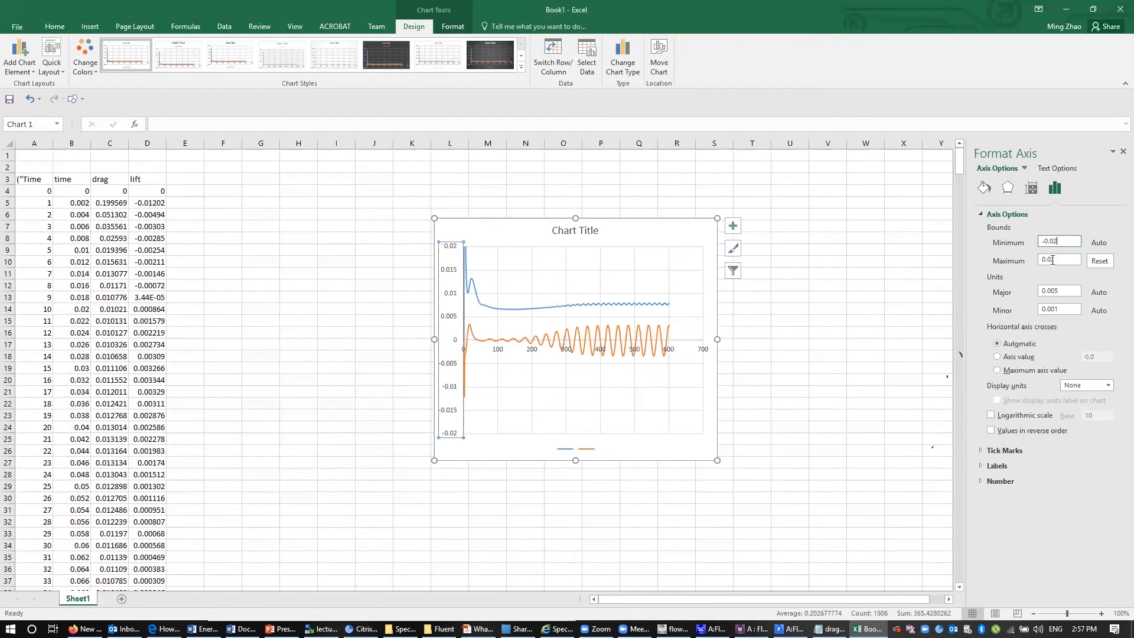
left_click(736, 419)
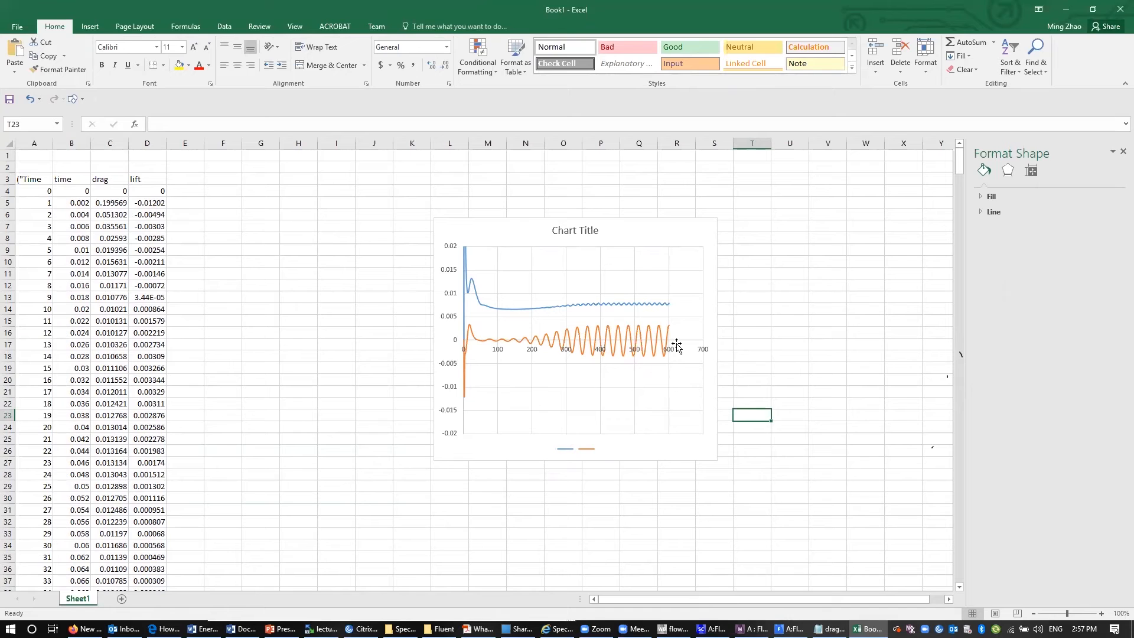
- Set the minimum bound of the chart's horizontal axis to 800
left_click(708, 351)
right_click(706, 350)
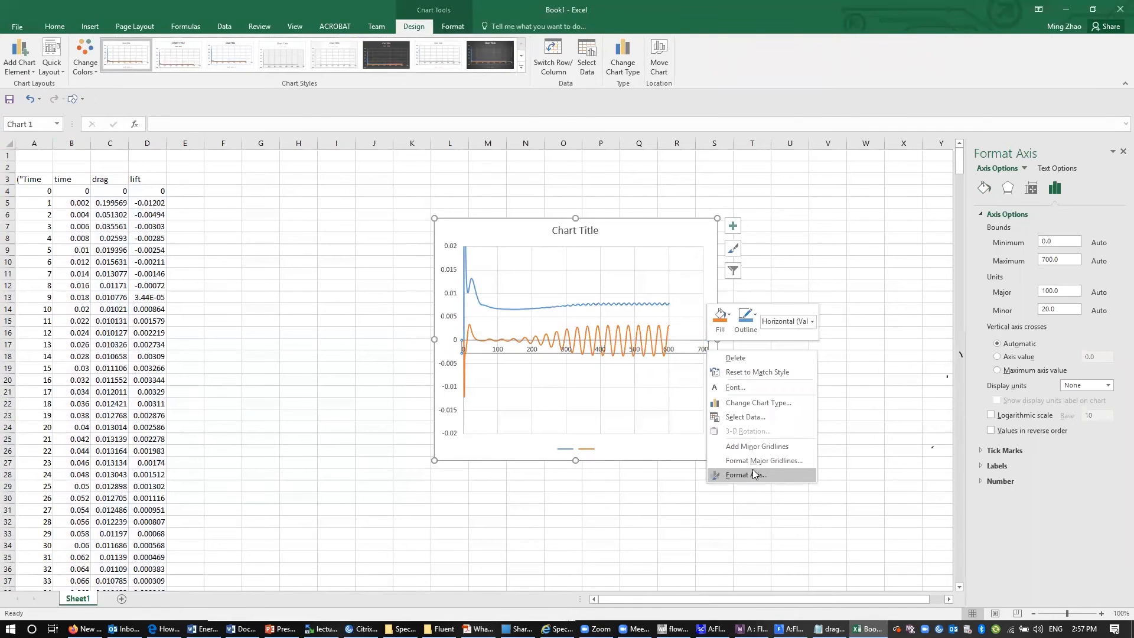
left_click(735, 476)
double_click(1057, 241)
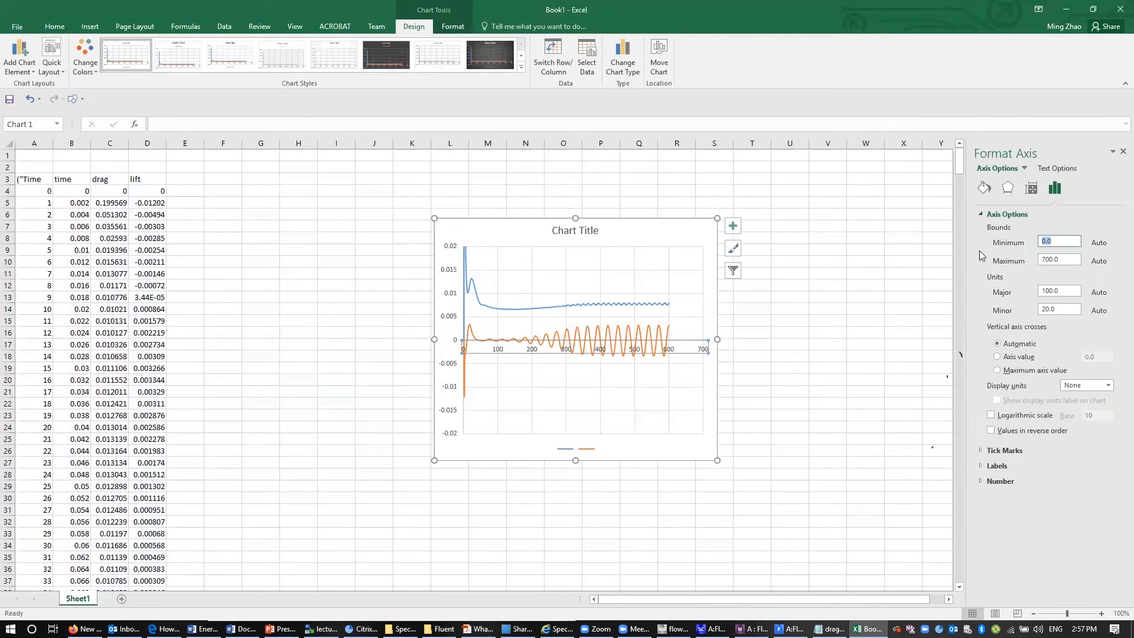
type("800")
key("Return")
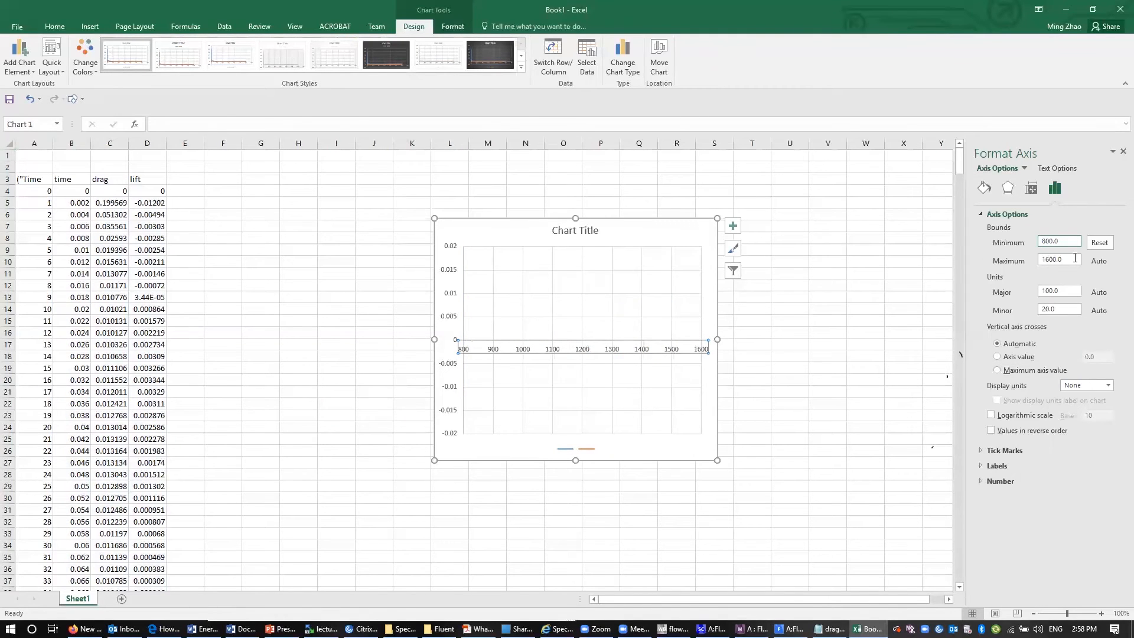
- Undo the horizontal axis minimum of 800 and set the minimum bound to 300 instead
left_click(810, 358)
key("ctrl+z")
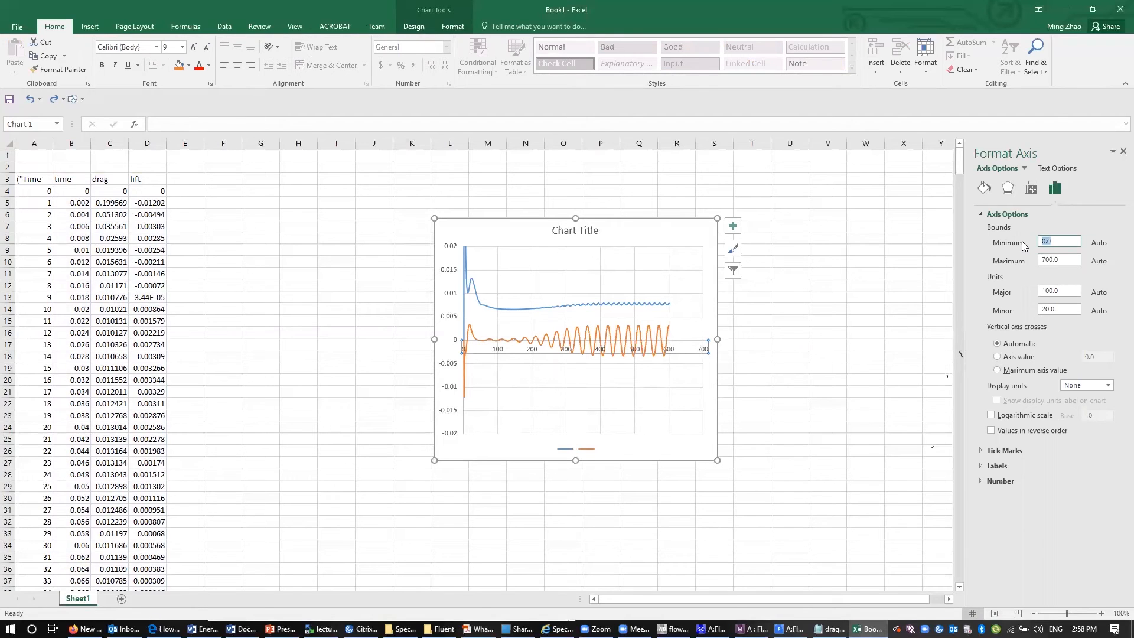
type("300")
key("Return")
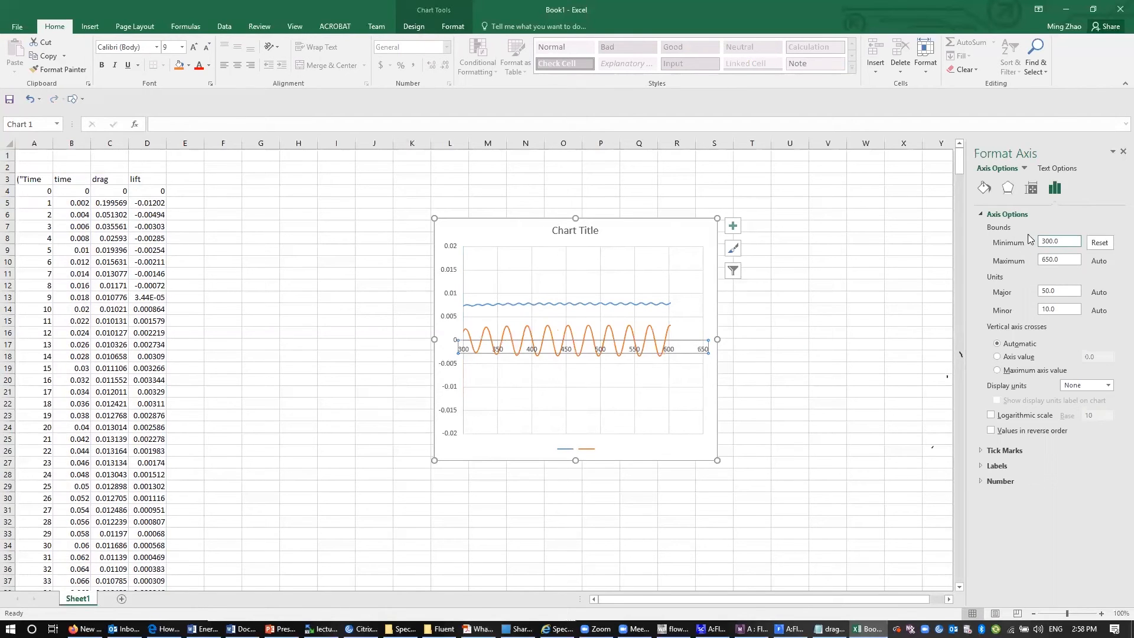
- Increase the chart's height and set the vertical axis bounds to a minimum of -0.01 and a maximum of 0.01
left_click_drag(575, 218, 575, 161)
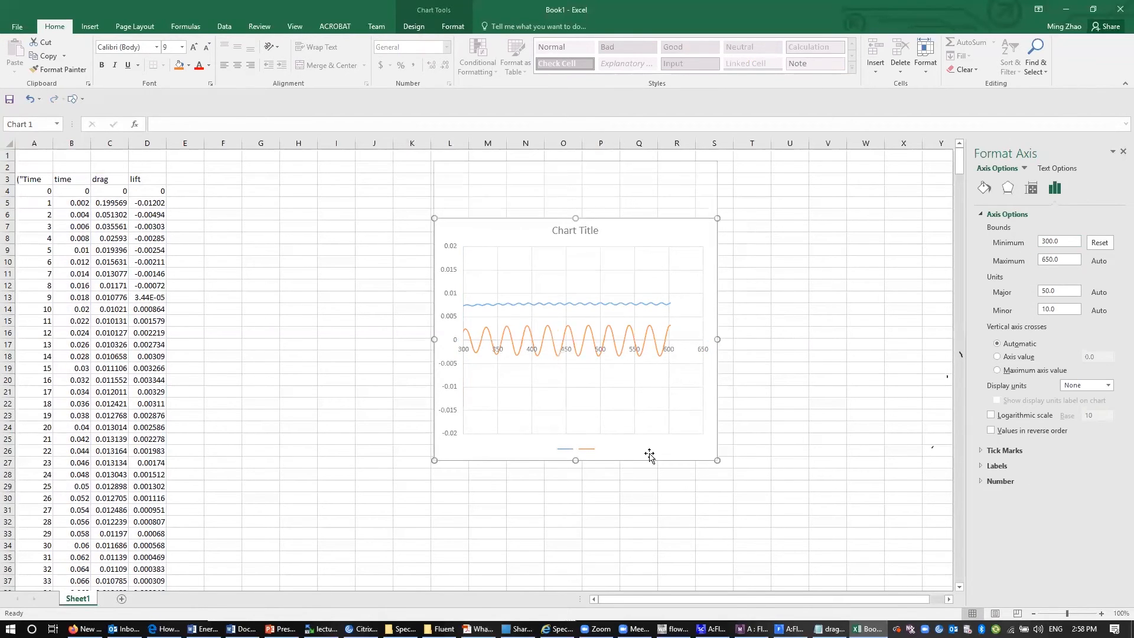
right_click(458, 250)
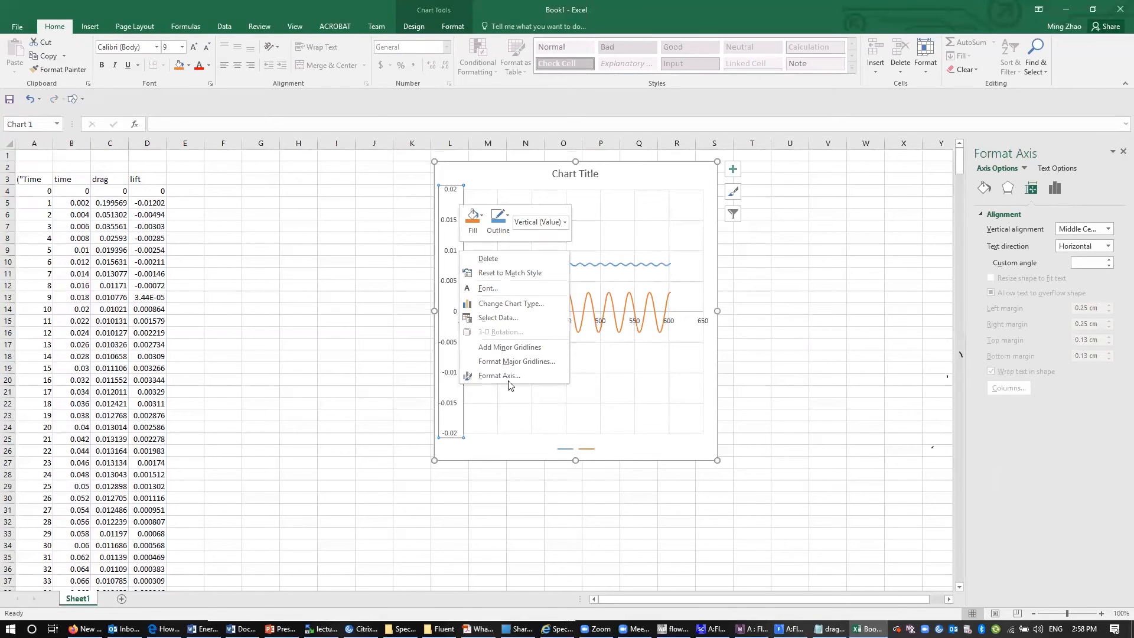
left_click(508, 379)
mouse_move(1054, 241)
left_mouse_down()
mouse_move(1070, 242)
mouse_move(1060, 259)
left_mouse_up()
type("1")
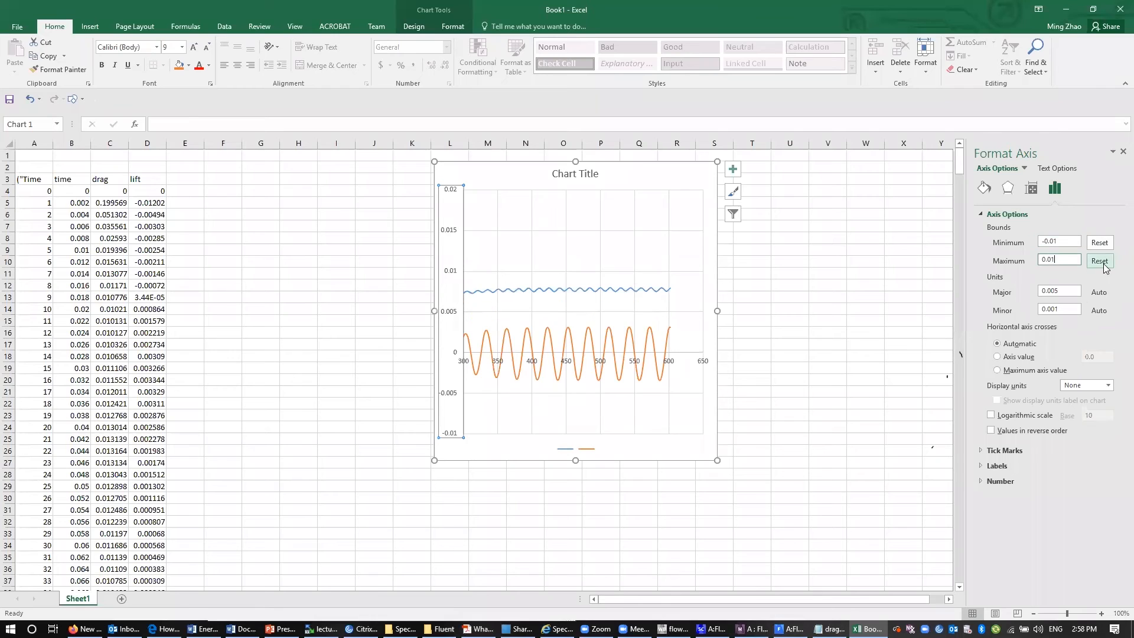
key("Return")
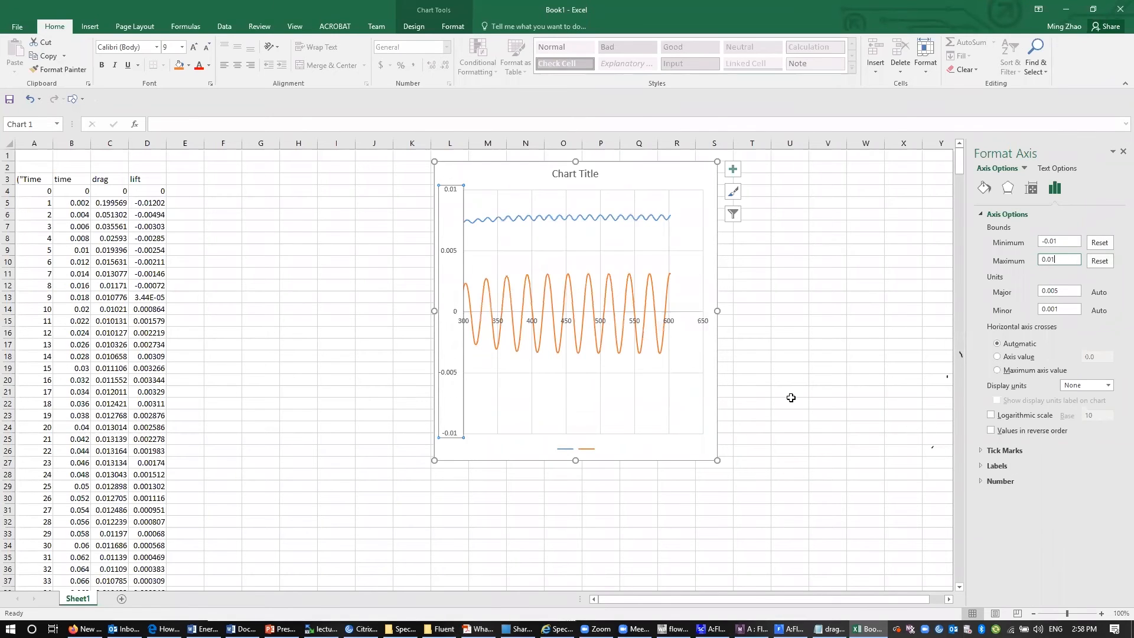
left_click(804, 381)
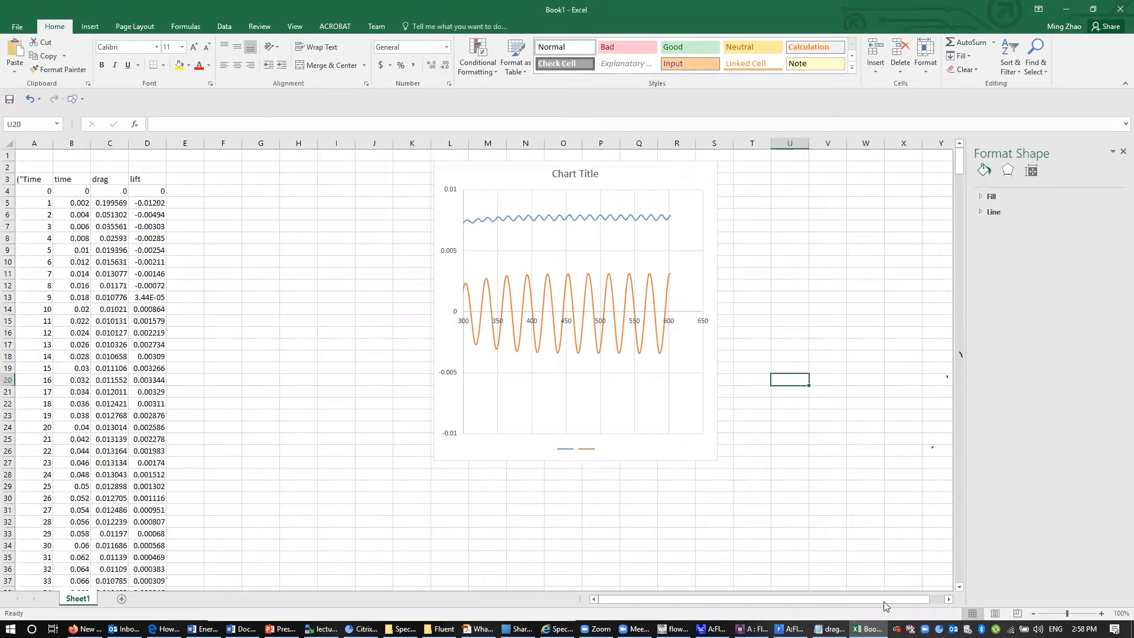
- Switch to Fluent and close the file selection, report file and report definition dialogs without changes
left_click(792, 629)
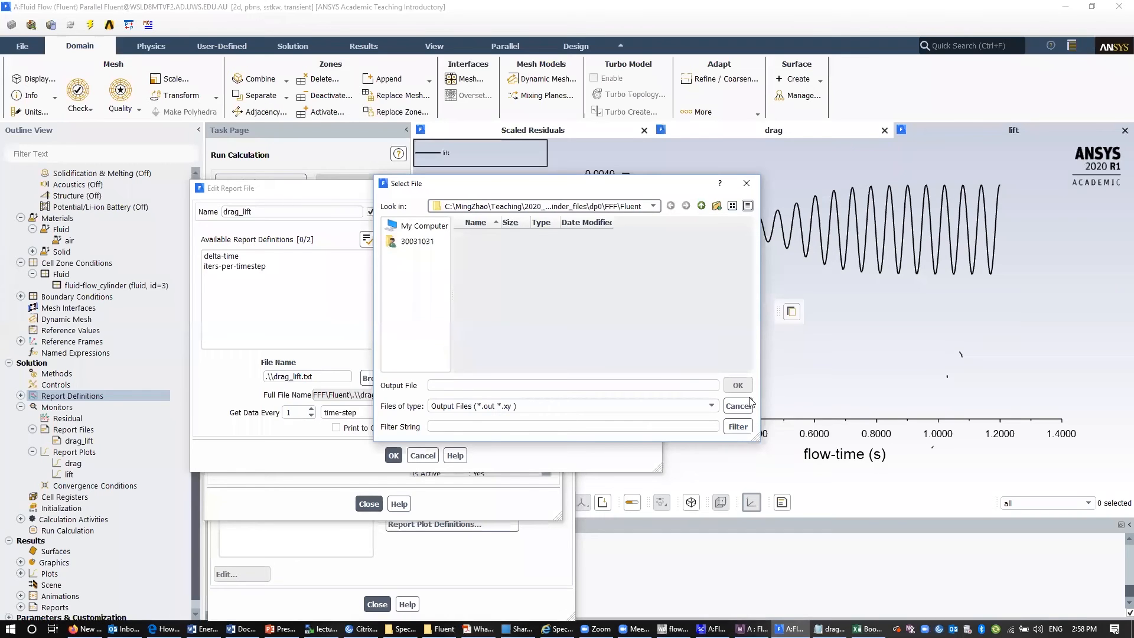
left_click(747, 183)
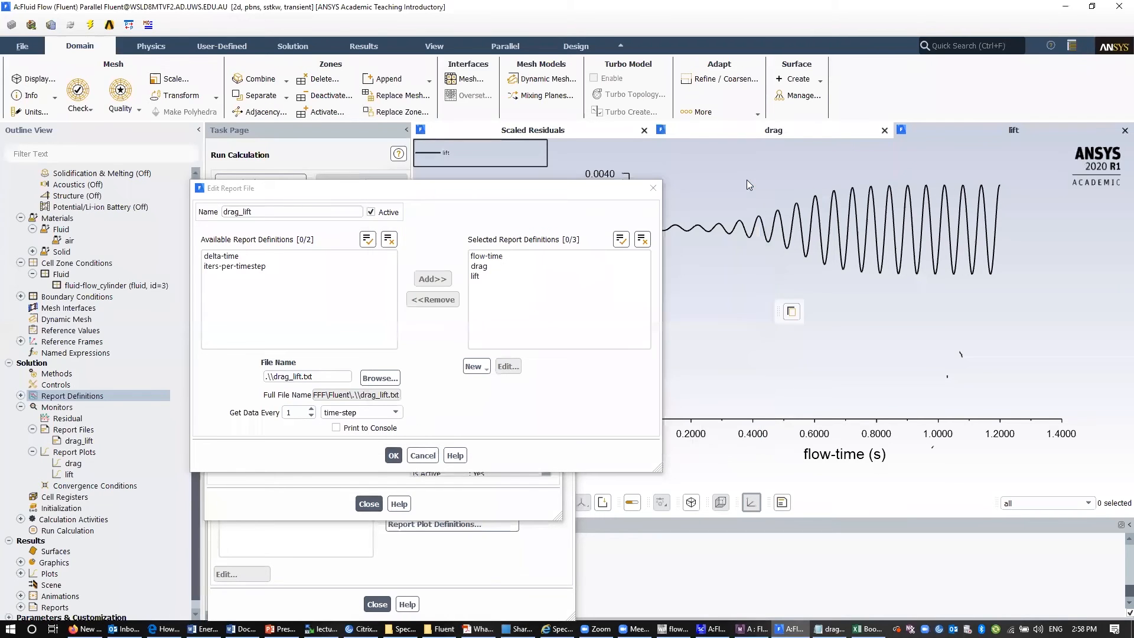
left_click(657, 190)
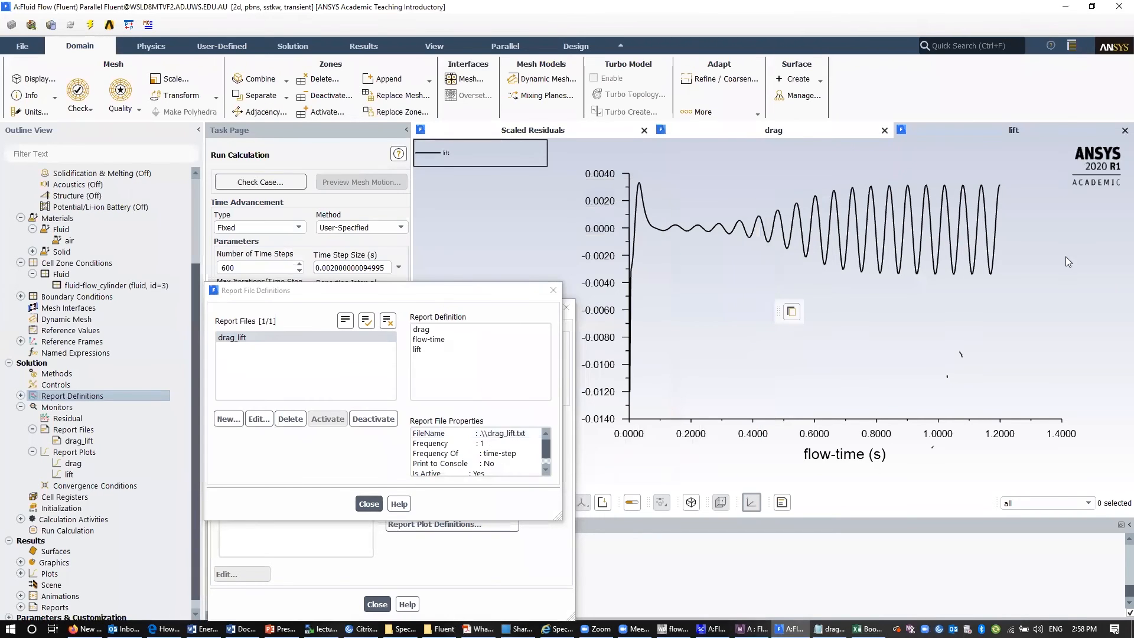
left_click(557, 292)
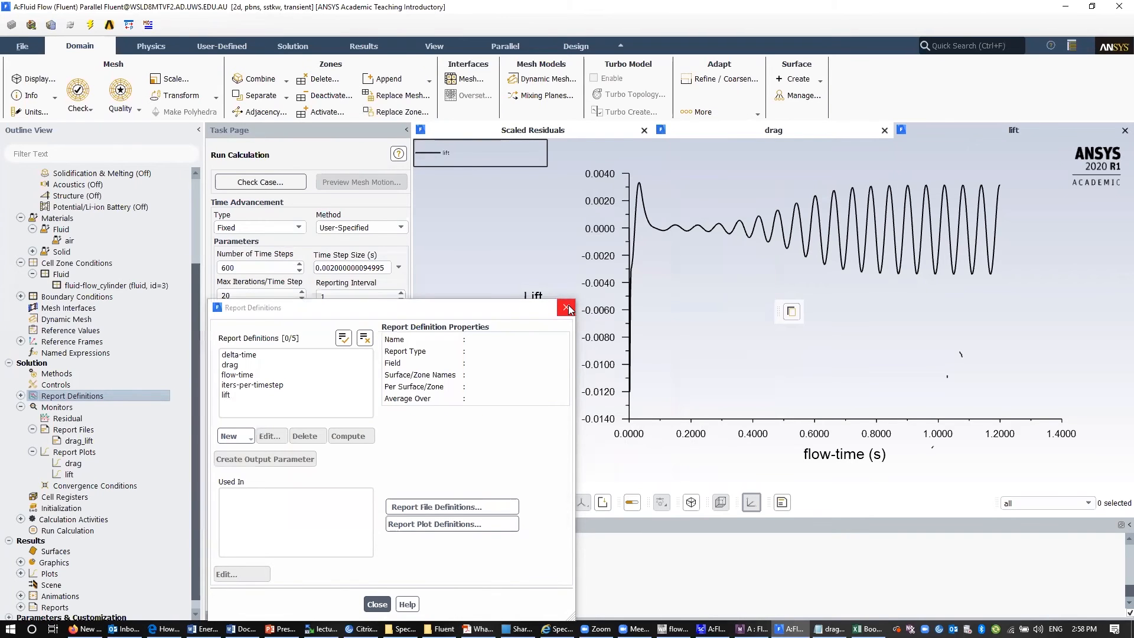
left_click(567, 308)
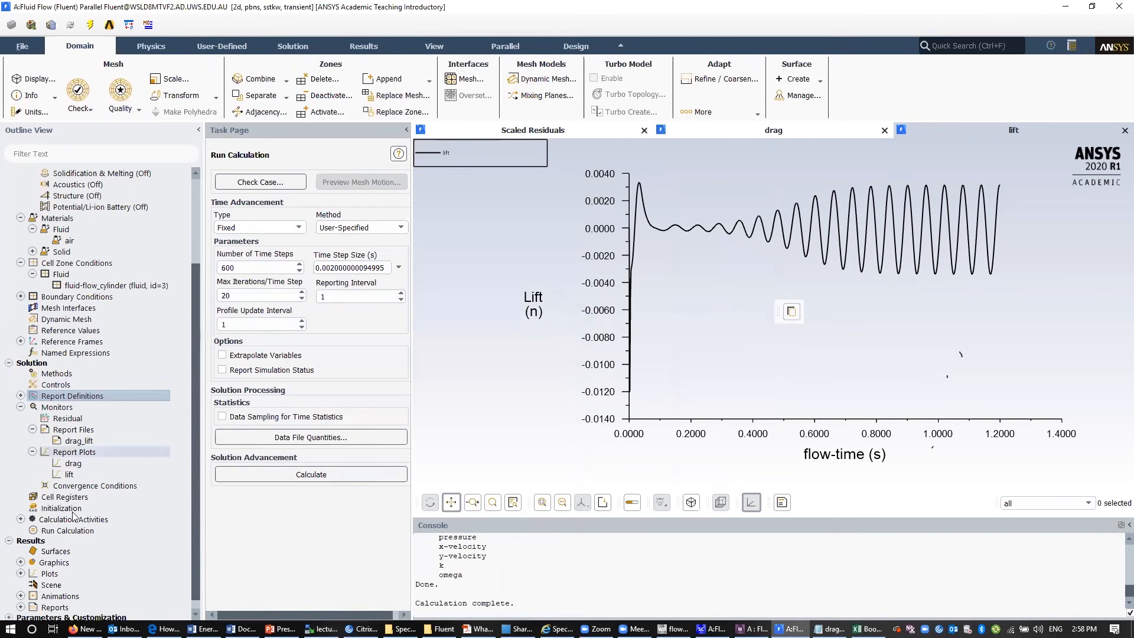
- Display velocity vectors colored by velocity magnitude with the 3d arrow style and inspect the wake behind the cylinder
scroll(72, 513, "down", 1)
left_click(21, 551)
scroll(71, 535, "down", 2)
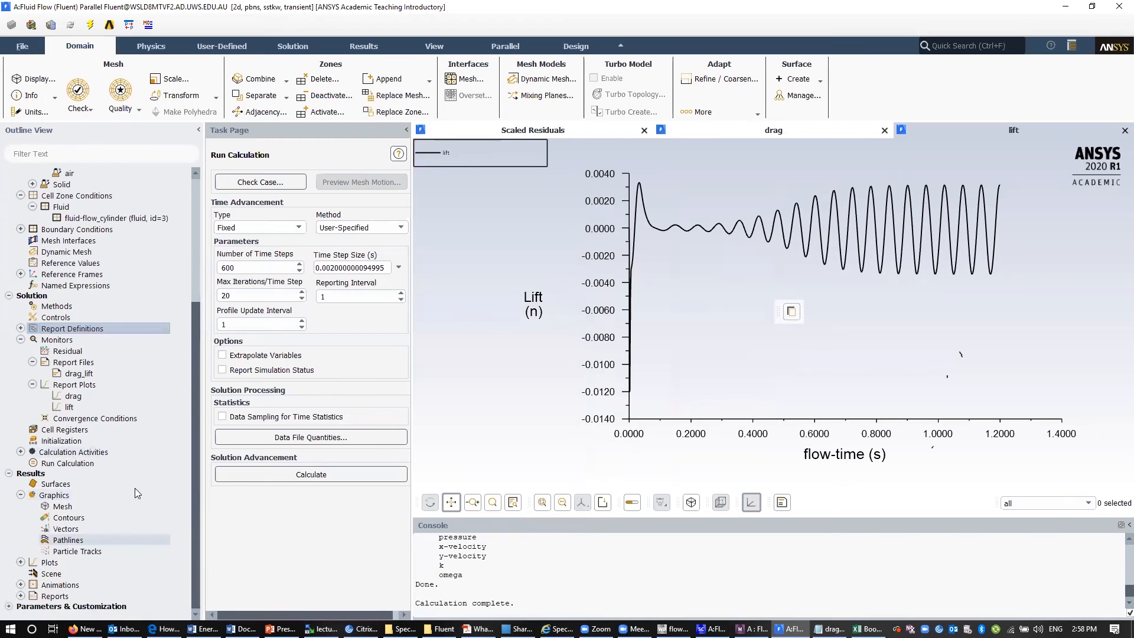
left_click(70, 529)
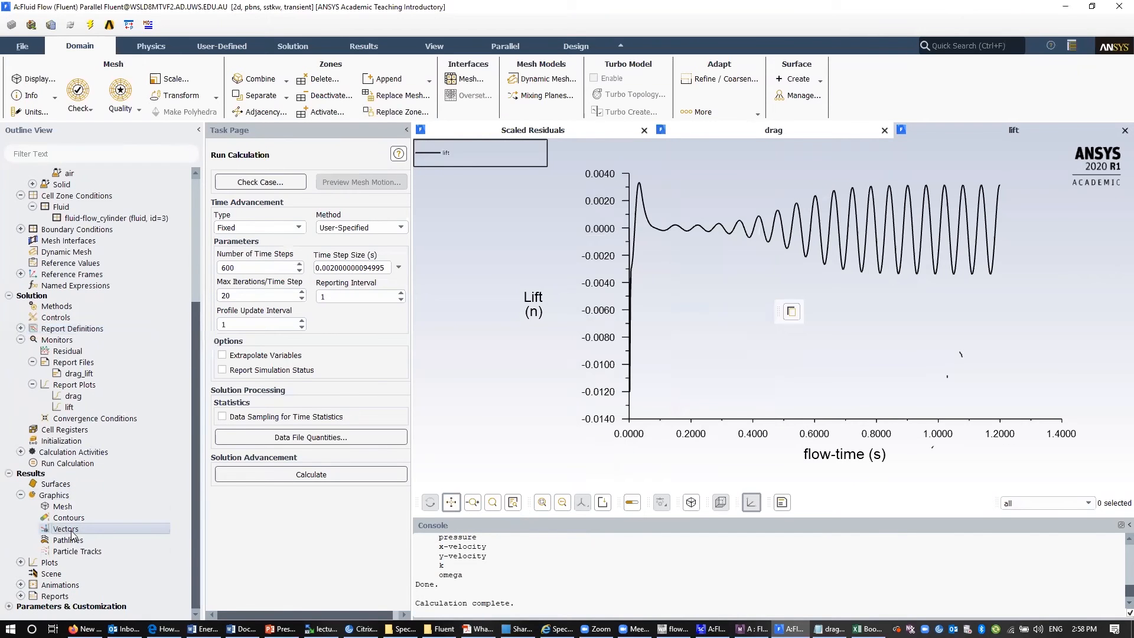
double_click(70, 529)
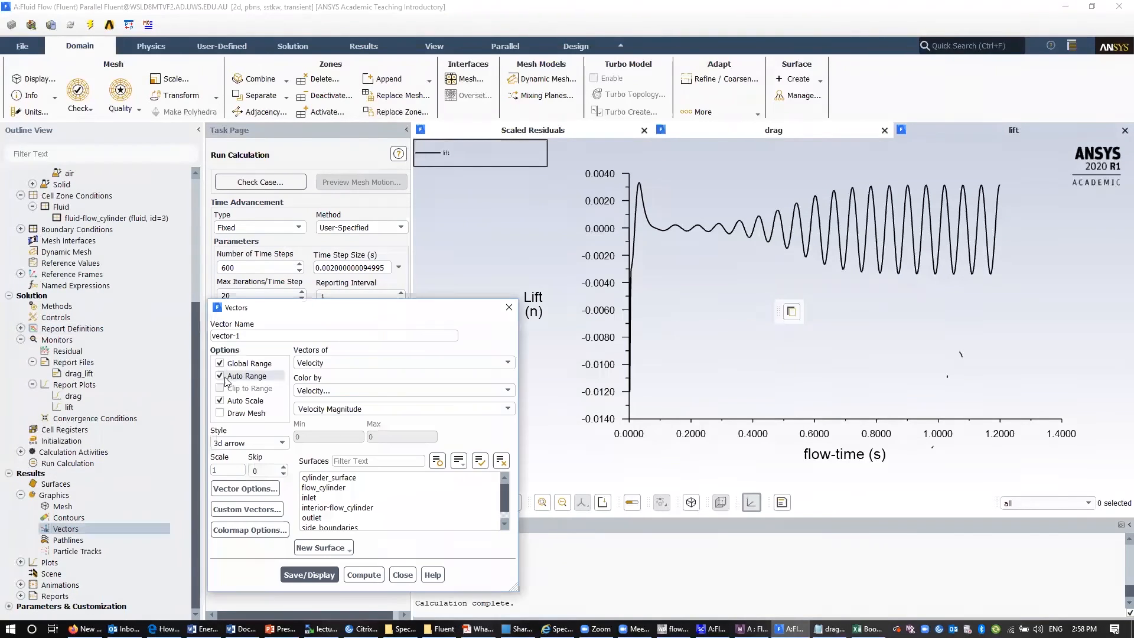
left_click_drag(340, 309, 459, 182)
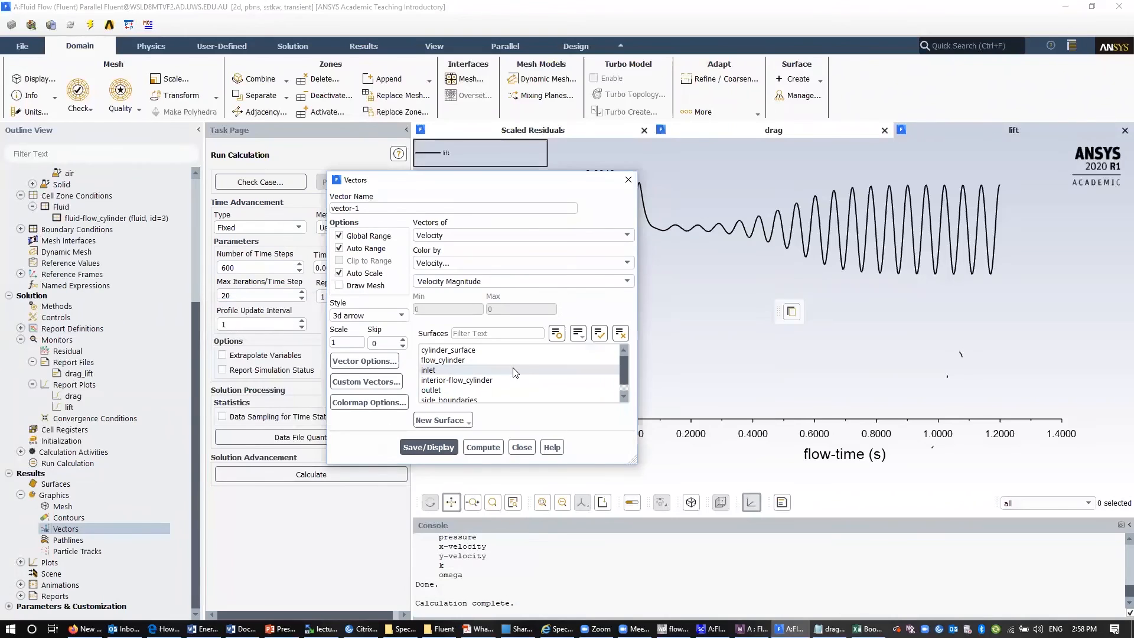
left_click(428, 447)
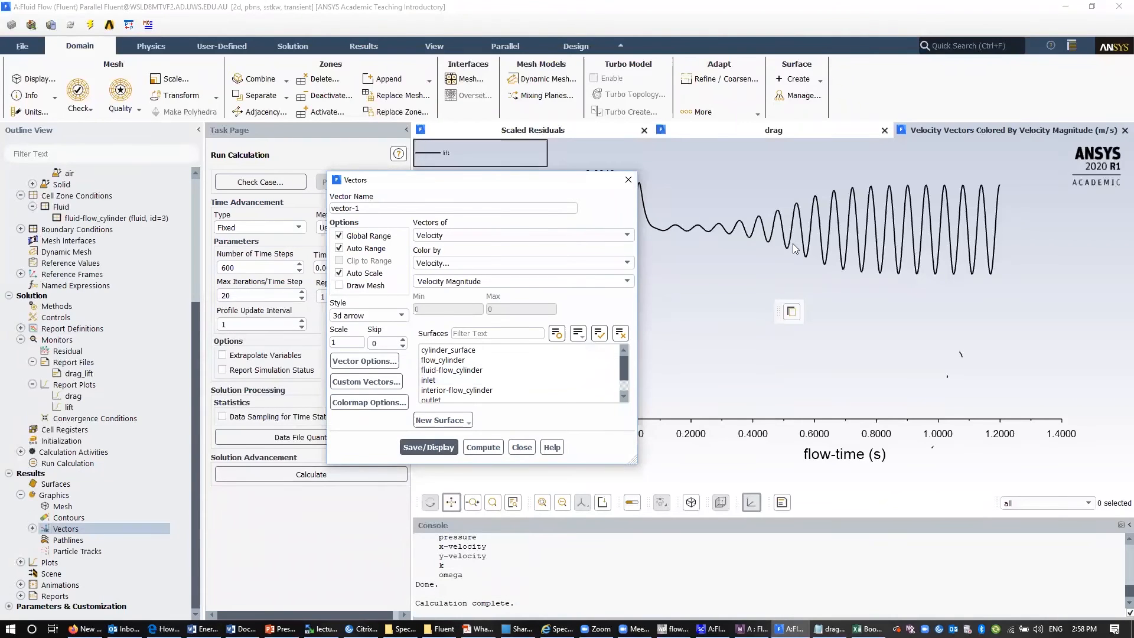
left_click_drag(485, 181, 428, 176)
scroll(649, 332, "down", 3)
scroll(648, 332, "up", 8)
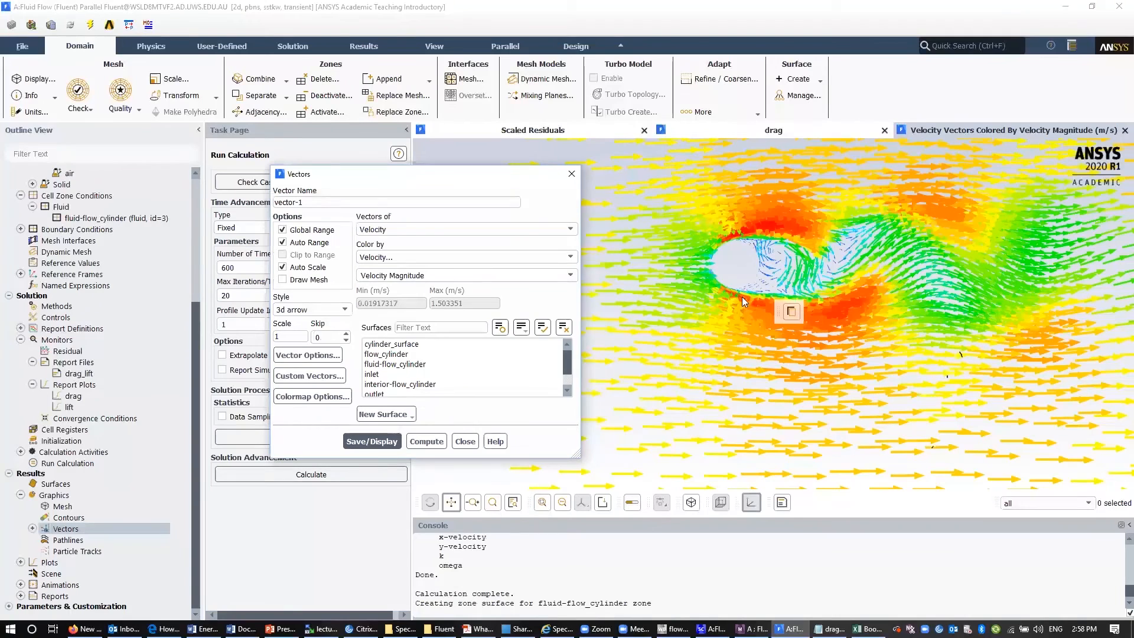
left_click_drag(724, 306, 706, 371)
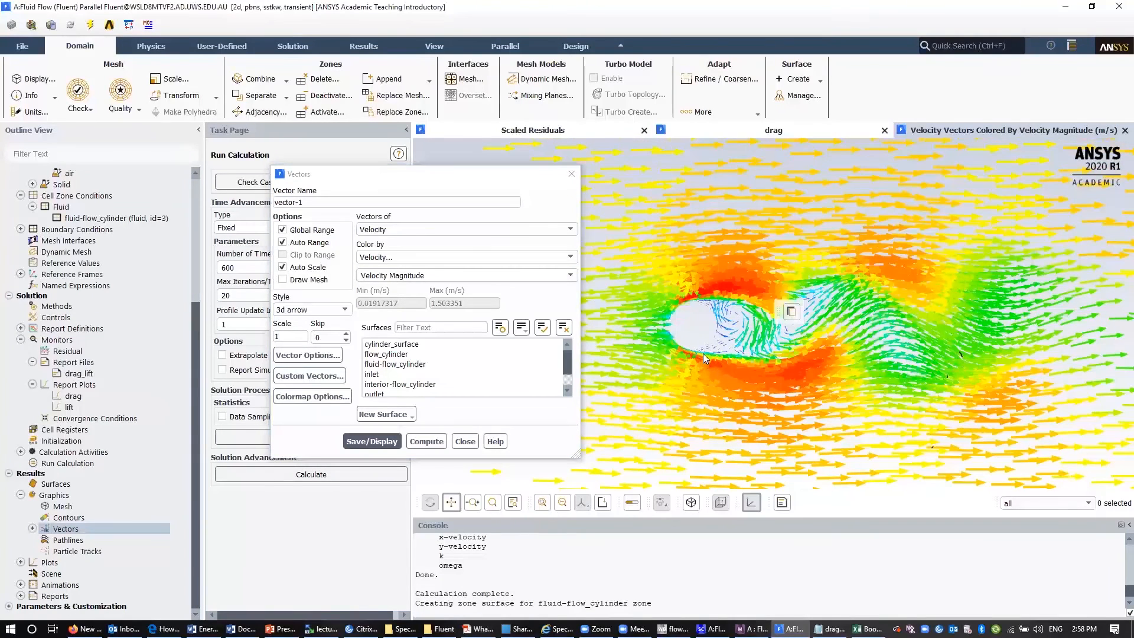
scroll(707, 342, "up", 2)
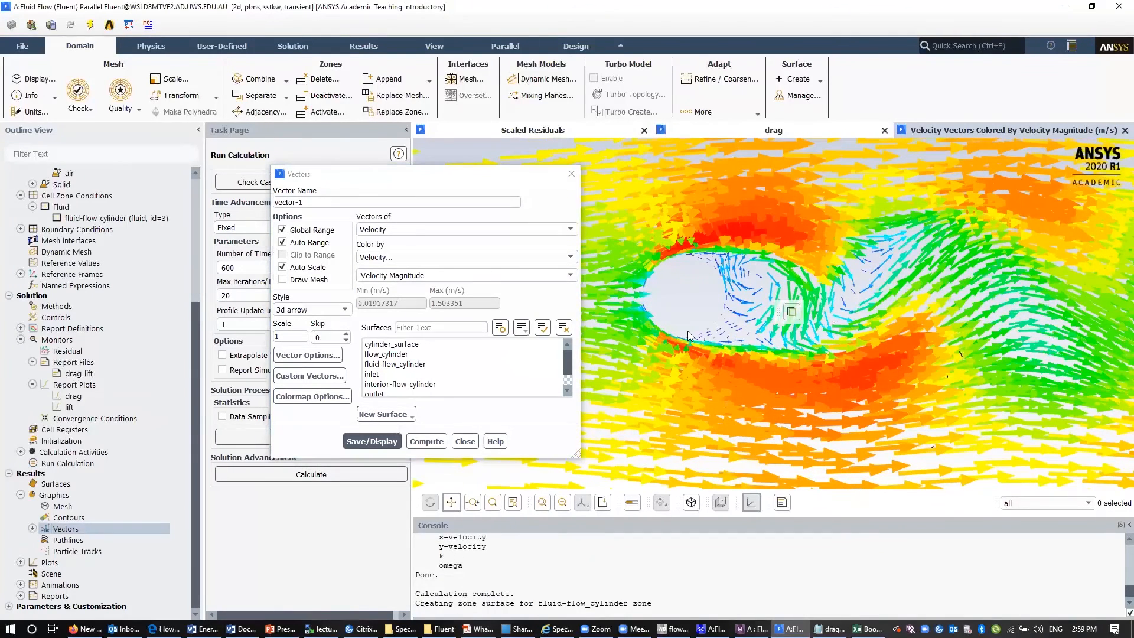
- Change the vector style to arrow, redisplay the velocity vectors and close the vector settings
left_click(348, 310)
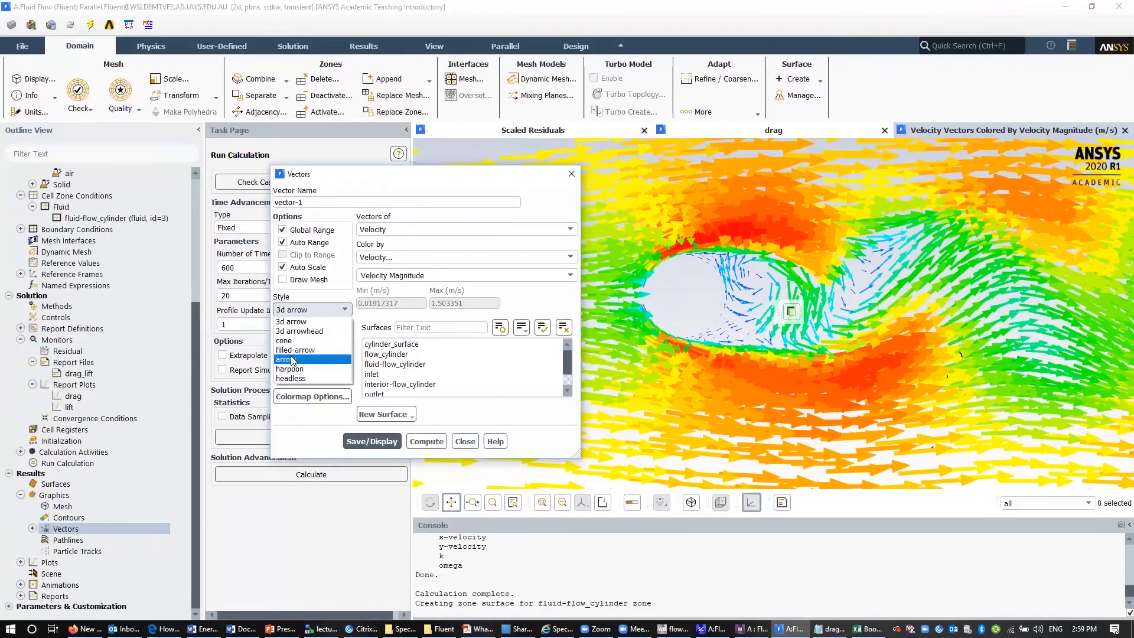
left_click(293, 360)
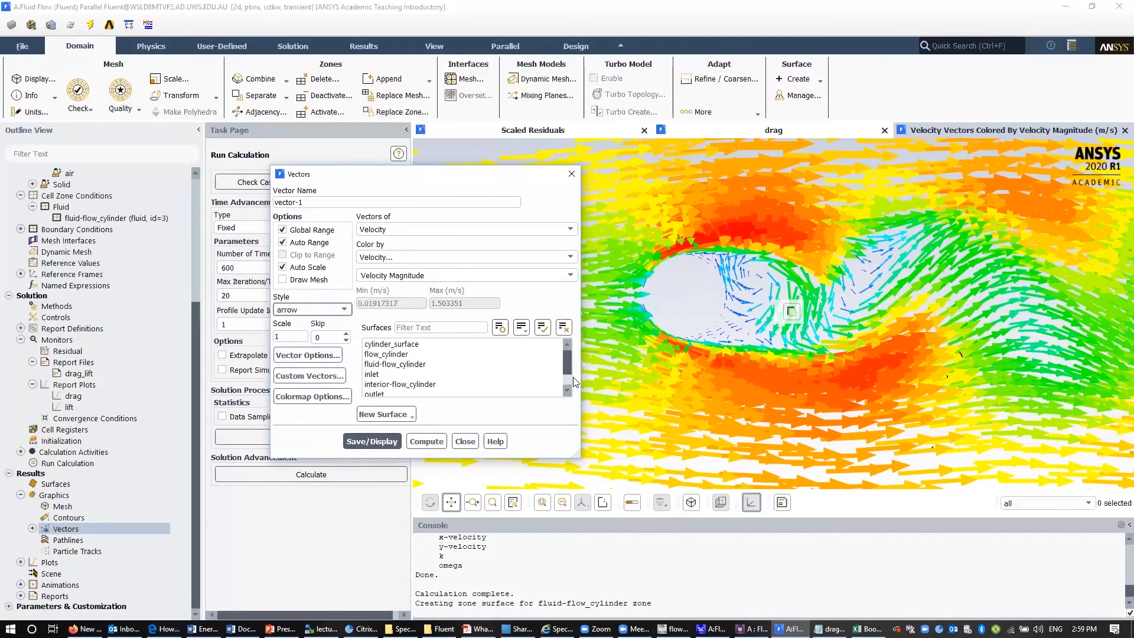
left_click(371, 442)
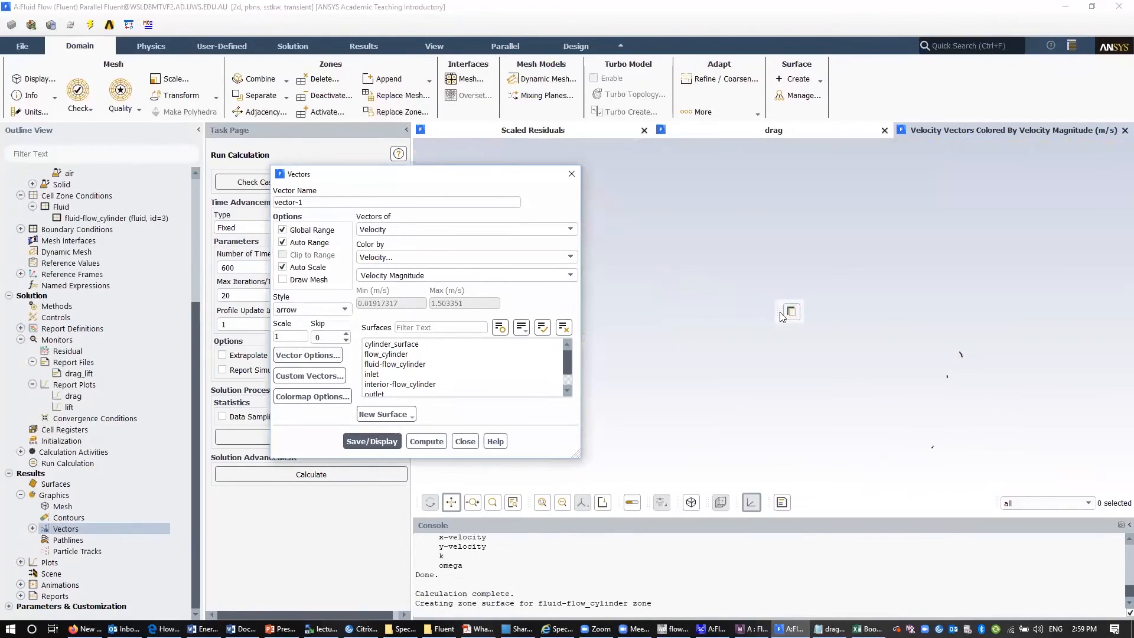
left_click(472, 442)
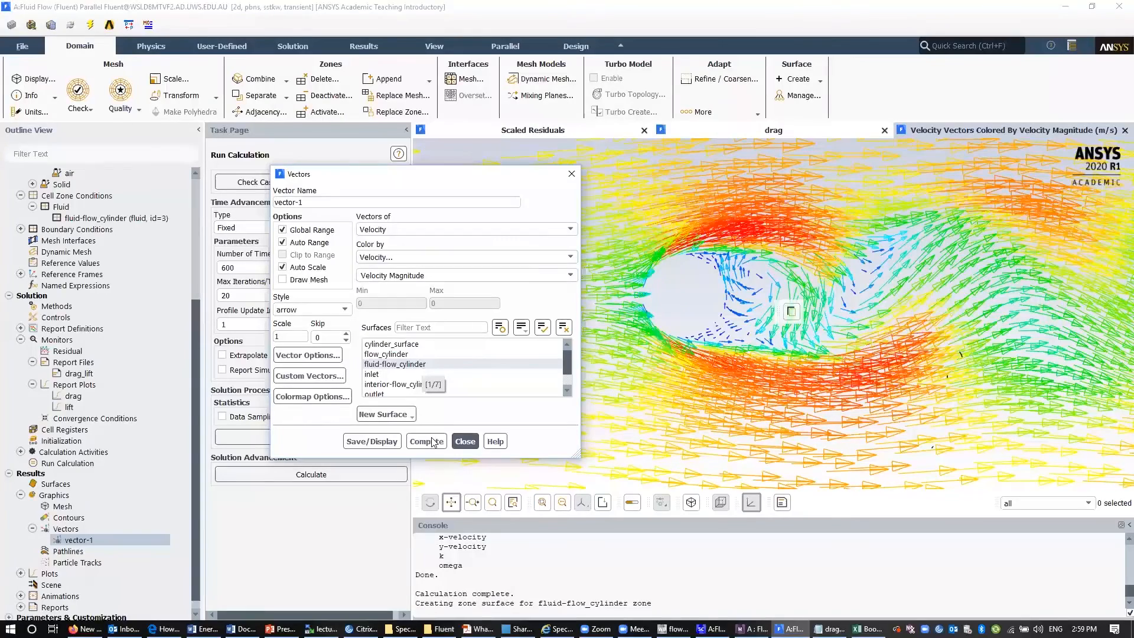
left_click(384, 445)
left_click(465, 443)
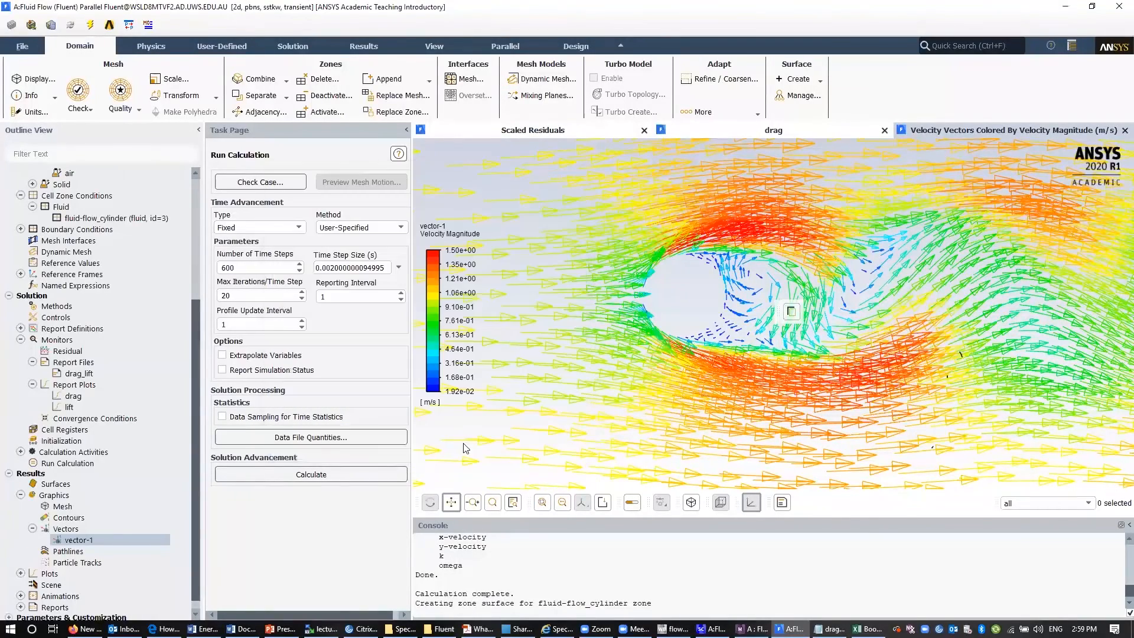
- Display filled contours of static pressure with smooth coloring and inspect the field around the cylinder
left_click(117, 517)
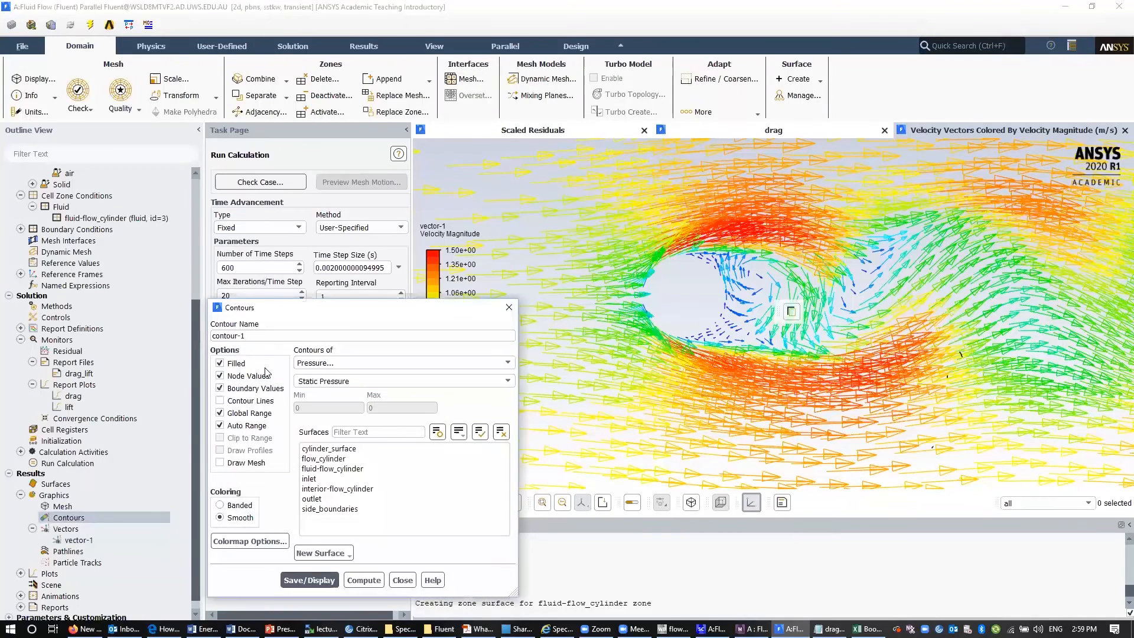
left_click_drag(351, 317, 373, 154)
left_click(354, 417)
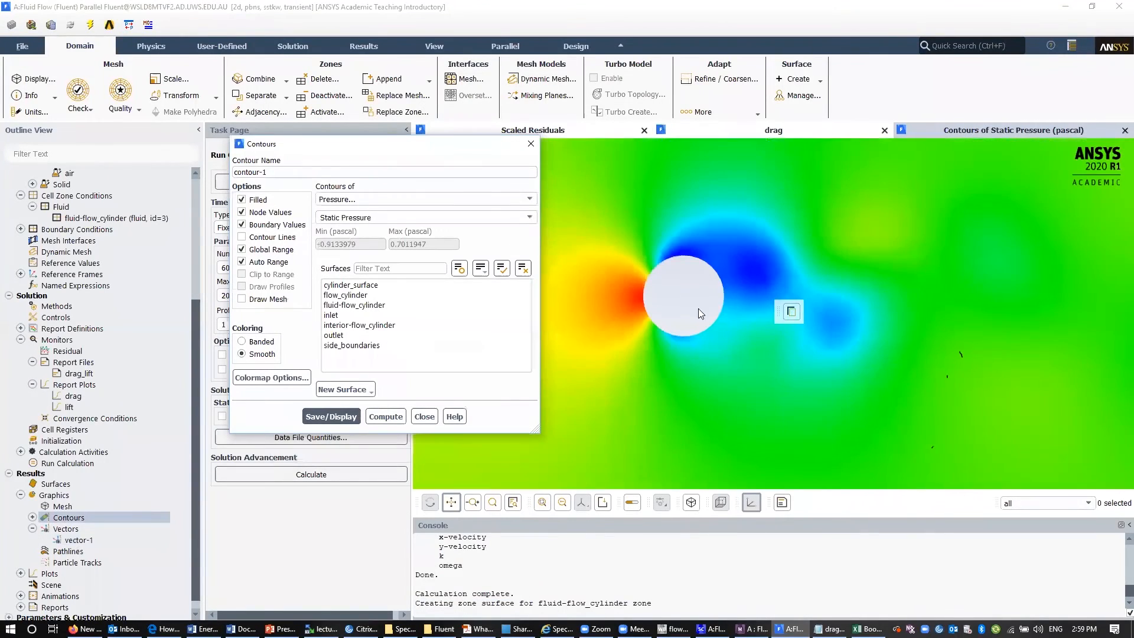
scroll(669, 319, "up", 5)
scroll(670, 319, "down", 5)
scroll(669, 319, "down", 2)
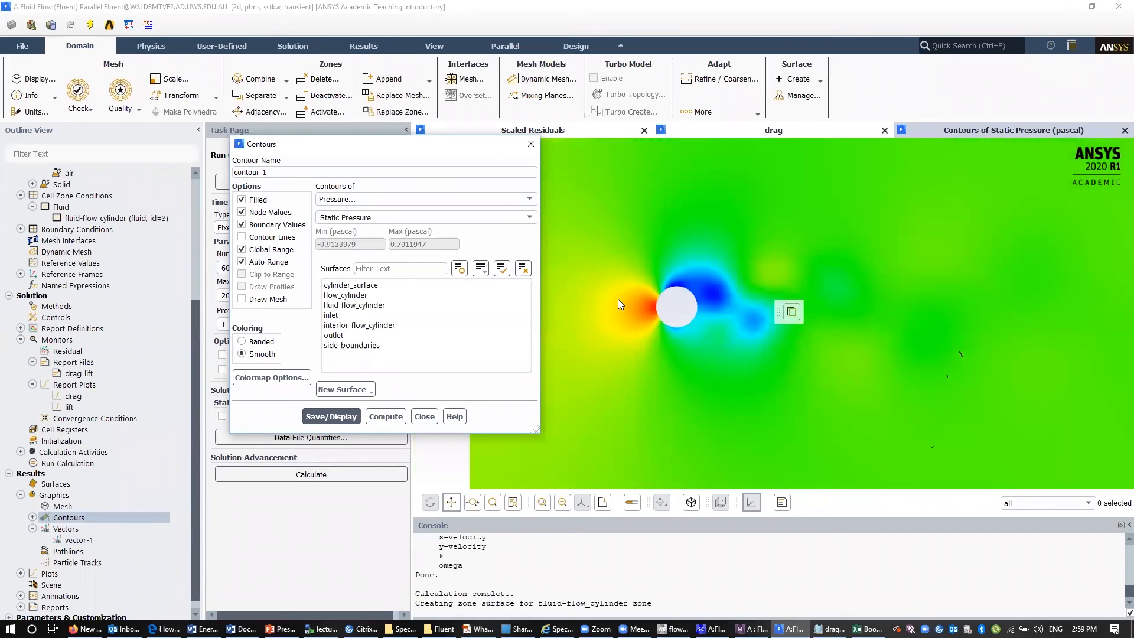
- Try the static pressure contours on only the interior-flow_cylinder surface and redisplay them with no surface selected
left_click(367, 325)
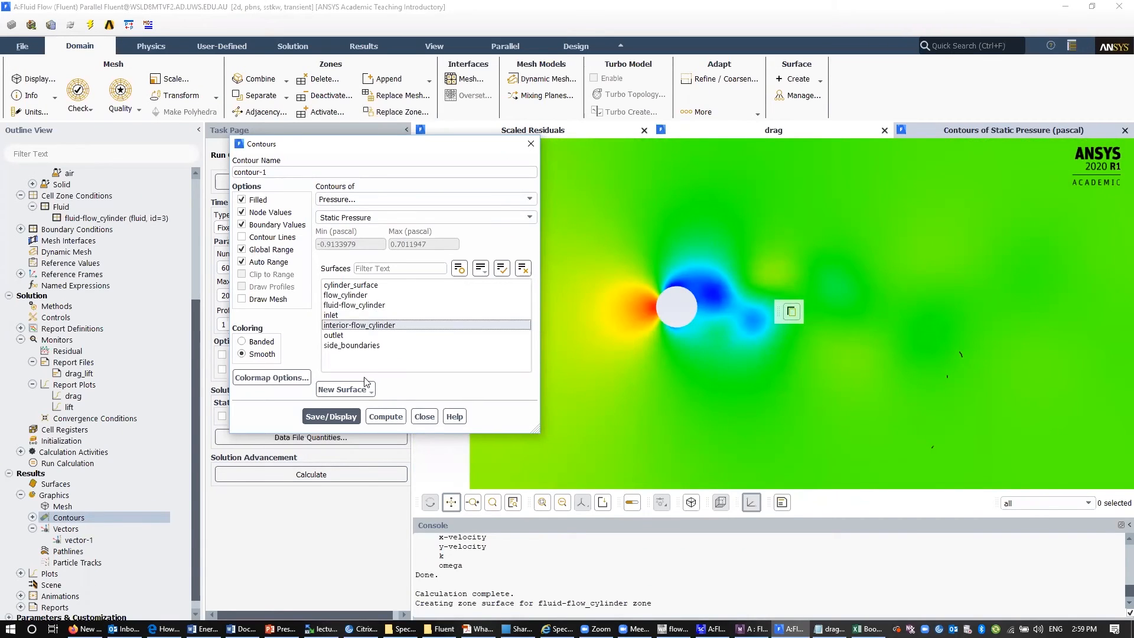
left_click(331, 416)
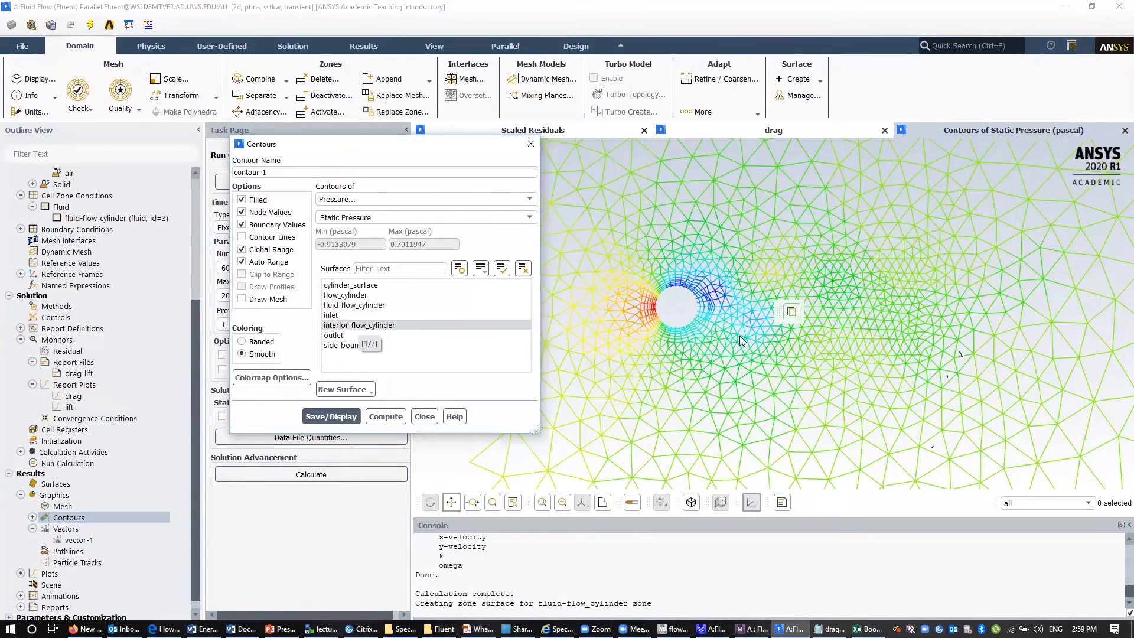
left_click(376, 325)
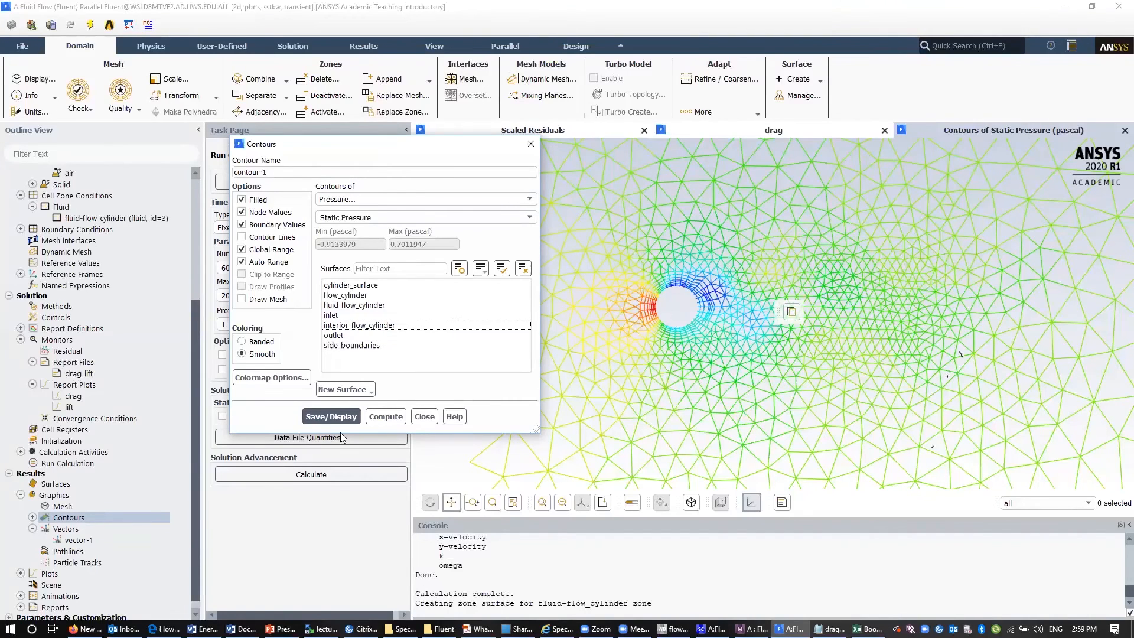
left_click(339, 417)
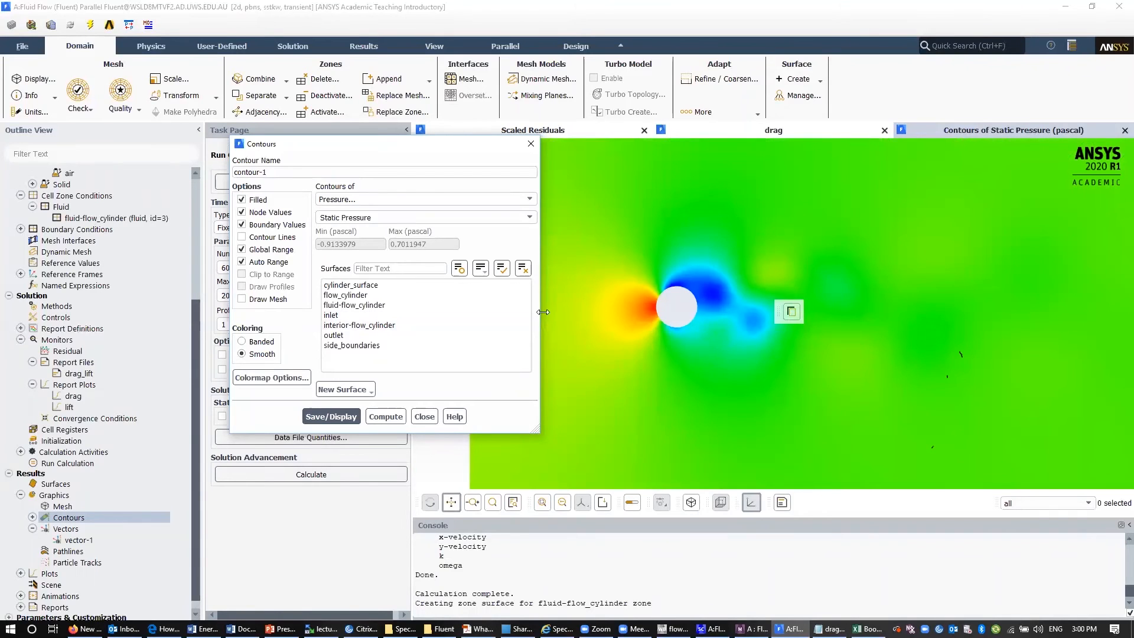
- Display the static pressure contours on the fluid-flow_cylinder surface and add the interior-flow_cylinder surface to the display
left_click(378, 306)
left_click(331, 417)
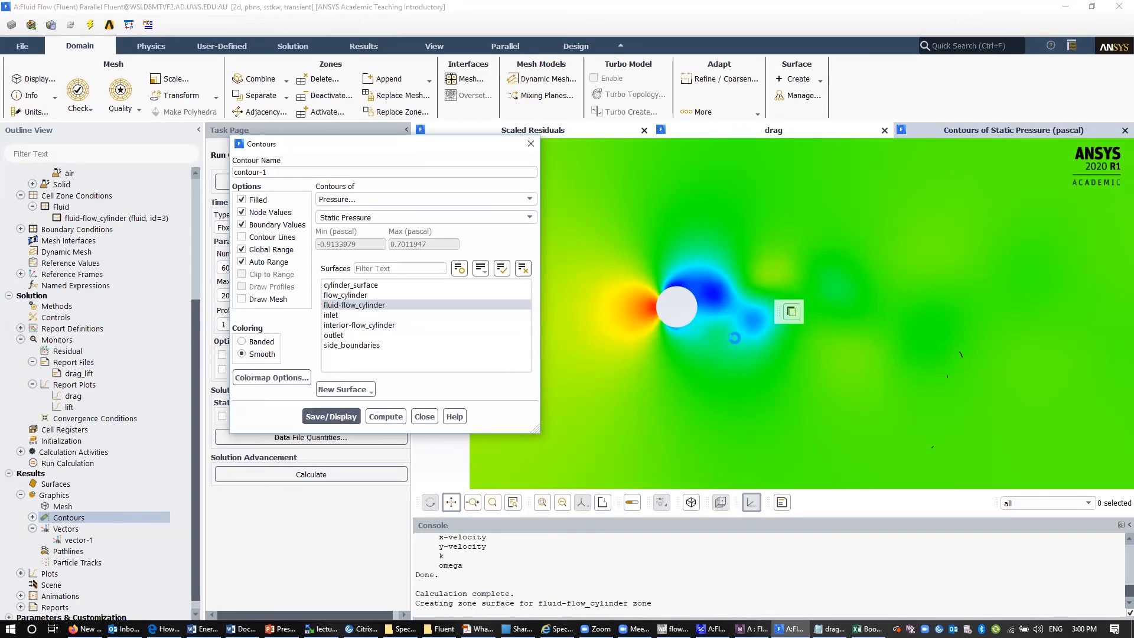
left_click(391, 325)
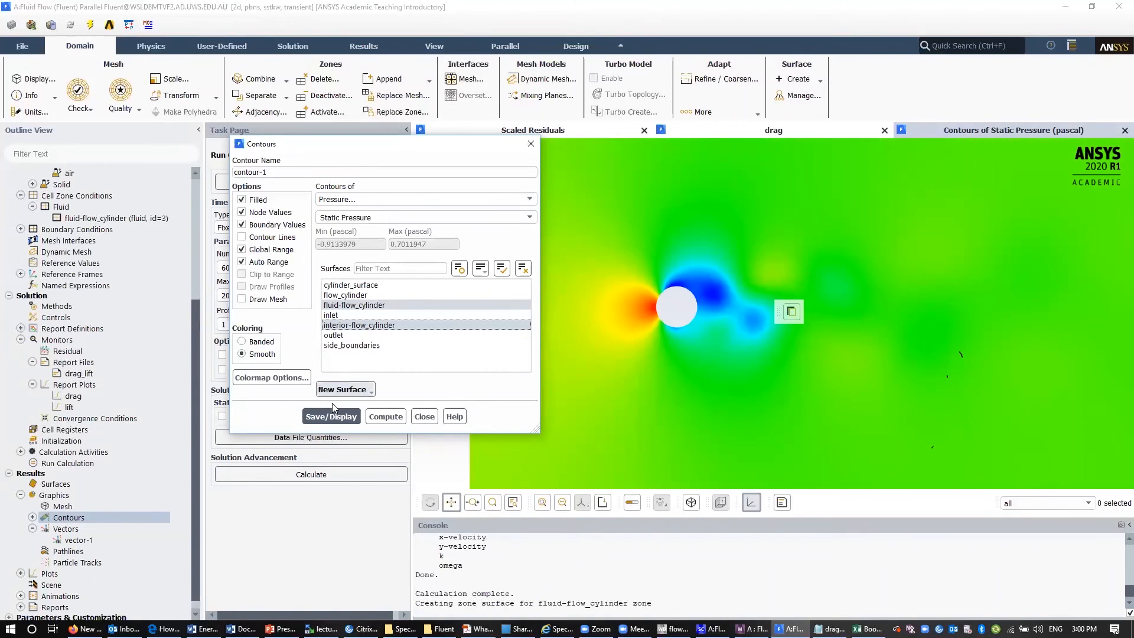
left_click(331, 417)
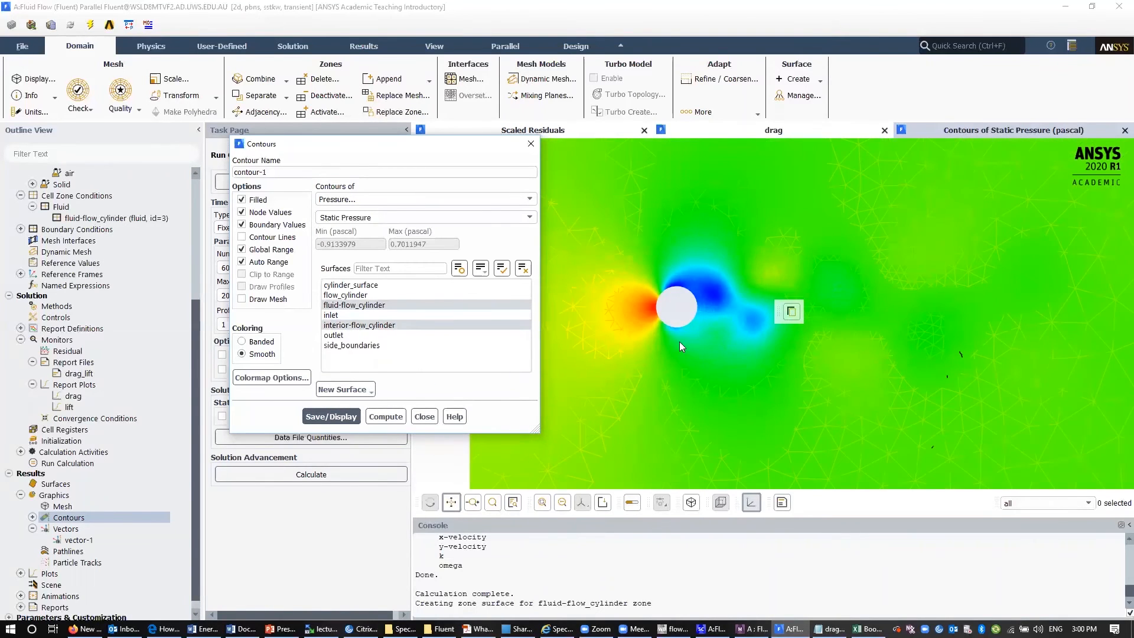
- Redisplay the static pressure contours on the interior-flow_cylinder surface only, inspect the field around the cylinder and close the contour settings
left_click(364, 306)
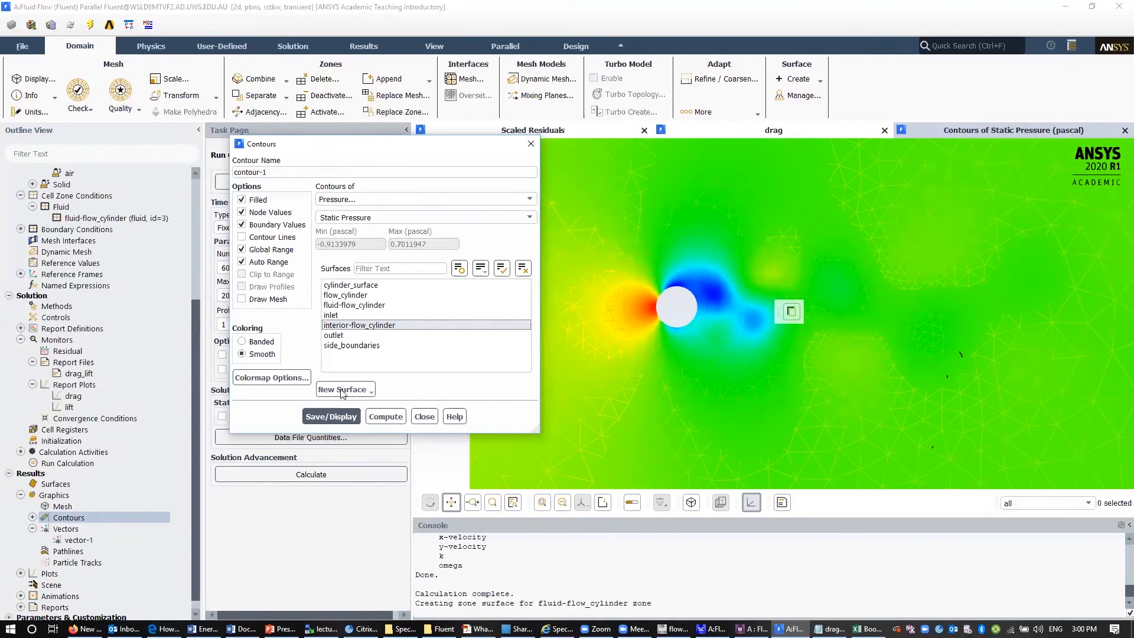
left_click(331, 417)
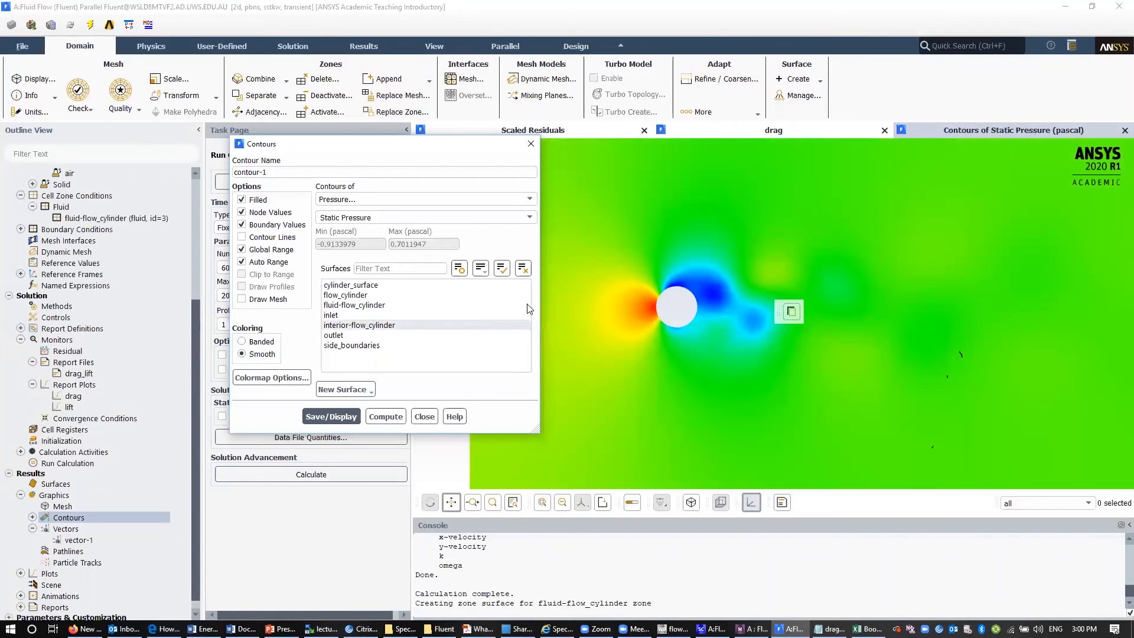
scroll(647, 303, "down", 2)
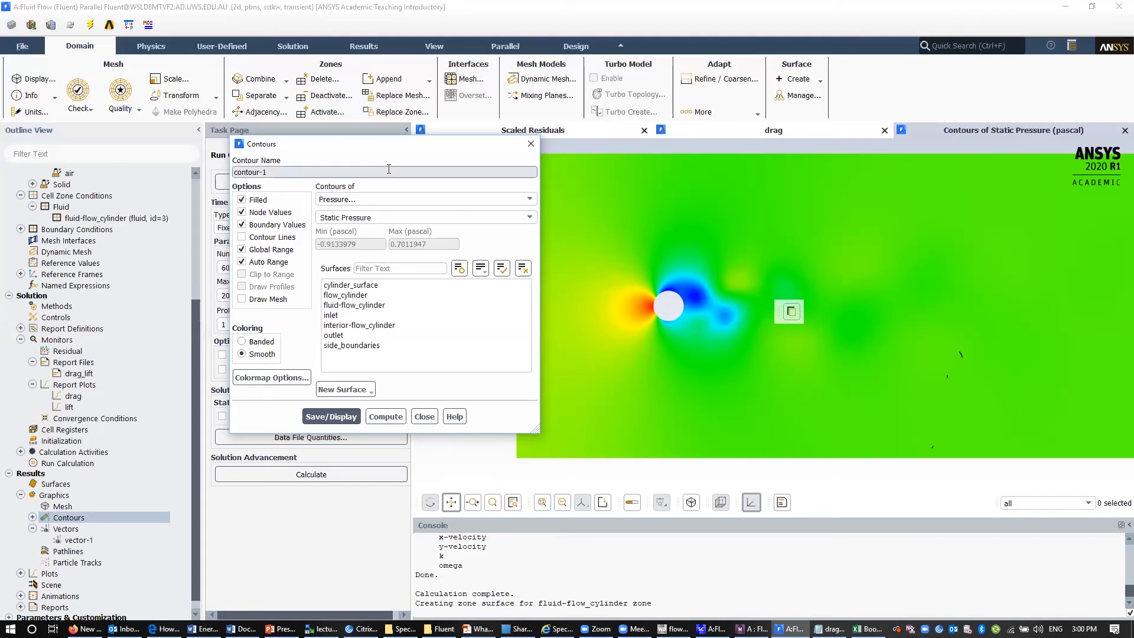
left_click_drag(391, 148, 204, 186)
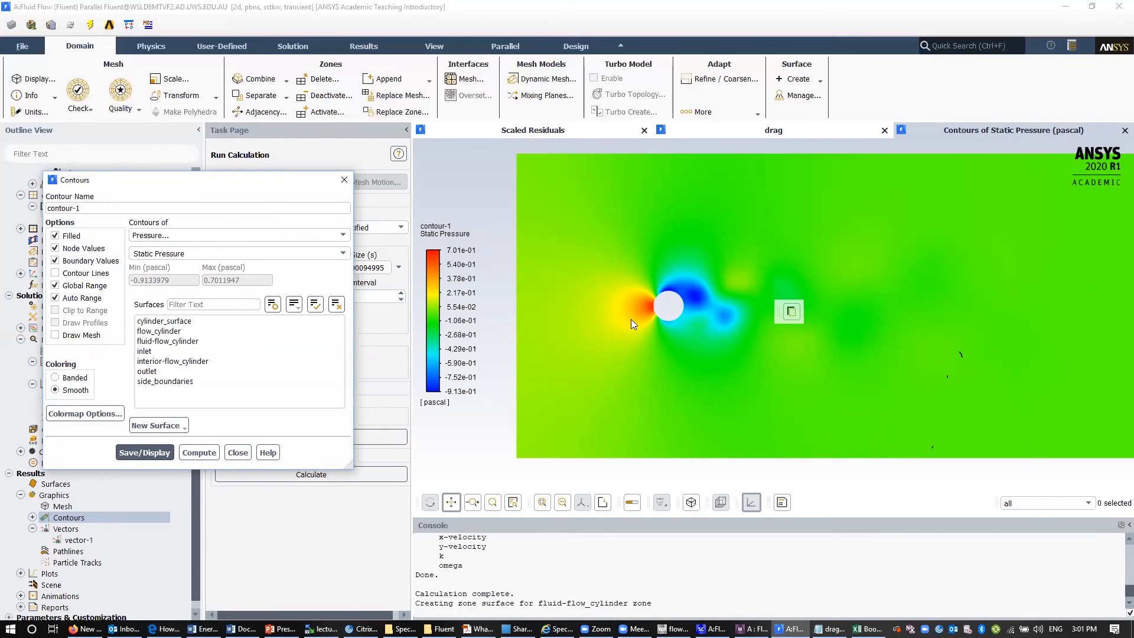
left_click(237, 453)
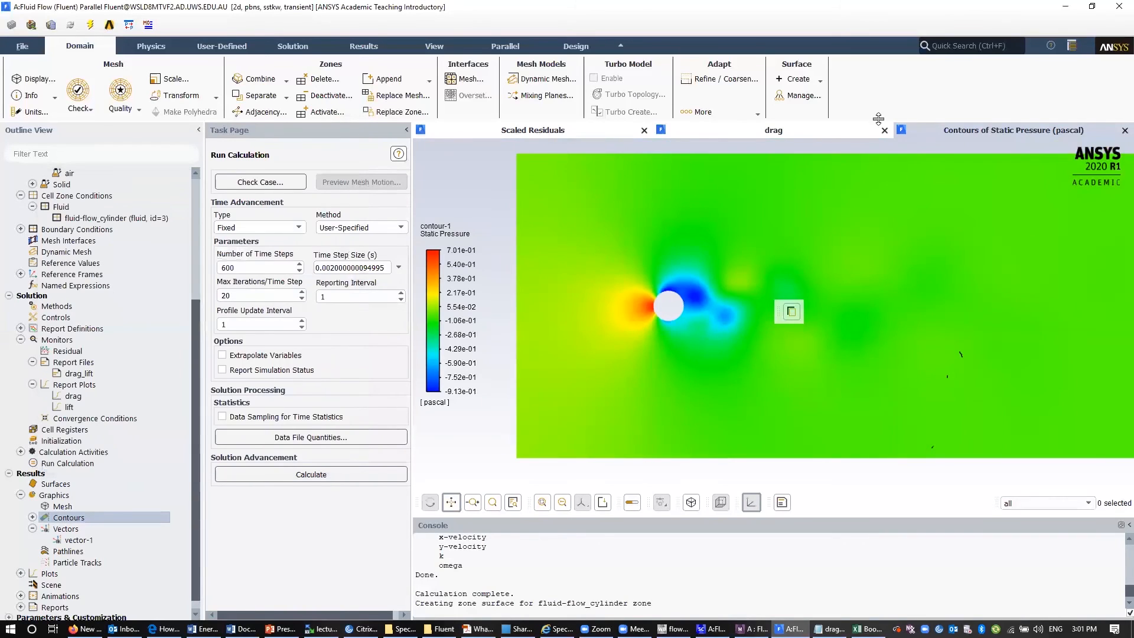
- Show the drag plot, redisplay the vector-1 velocity vectors in its window and close the vector settings
left_click(811, 130)
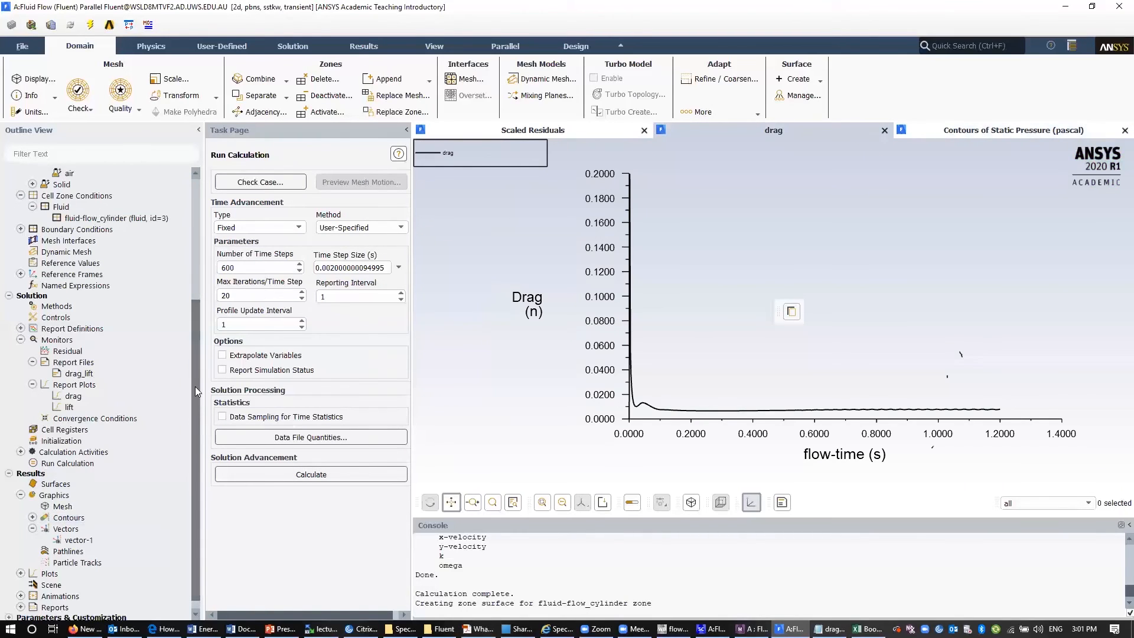
left_click(194, 266)
left_click(197, 514)
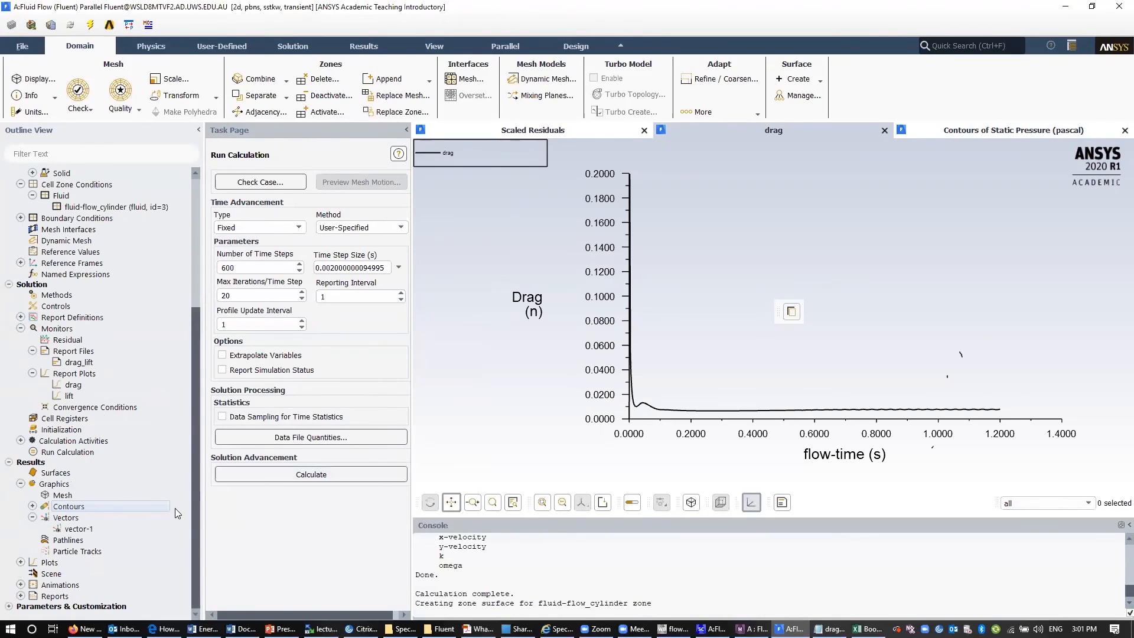
double_click(75, 530)
left_click(371, 442)
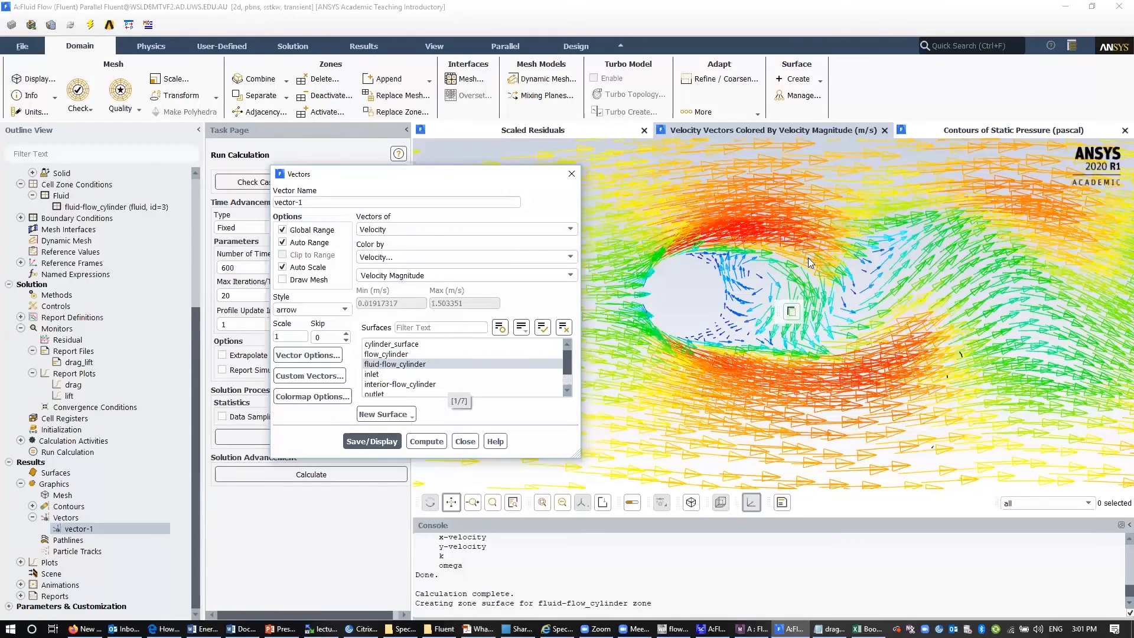
left_click(465, 441)
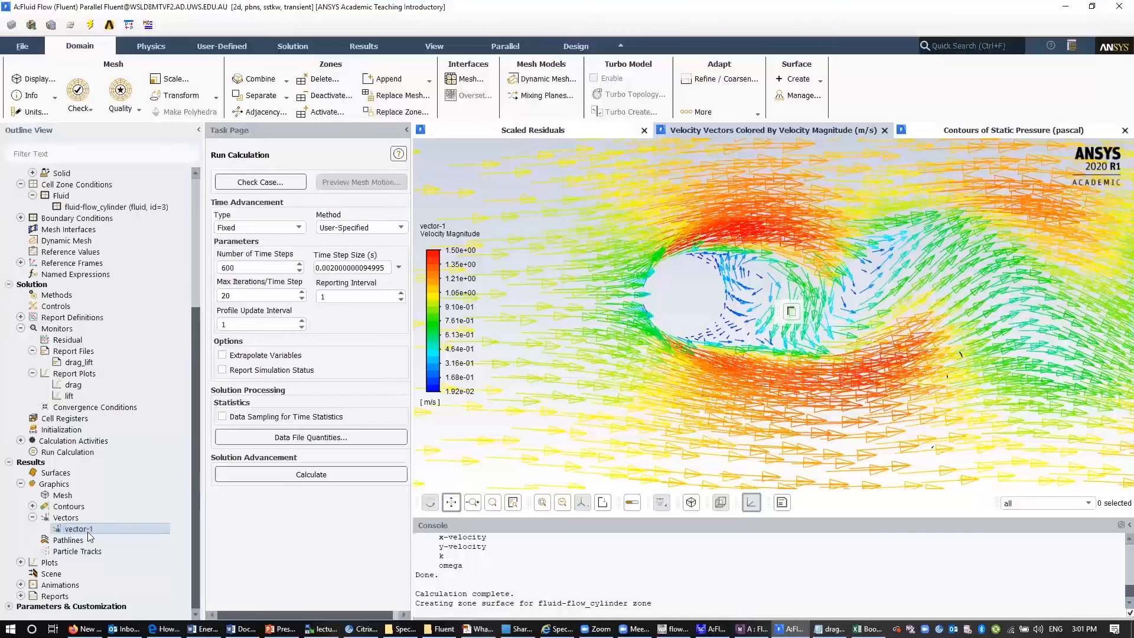
- Define a new solution animation of the vector-1 object and name it velocity_vector_animation
left_click(21, 441)
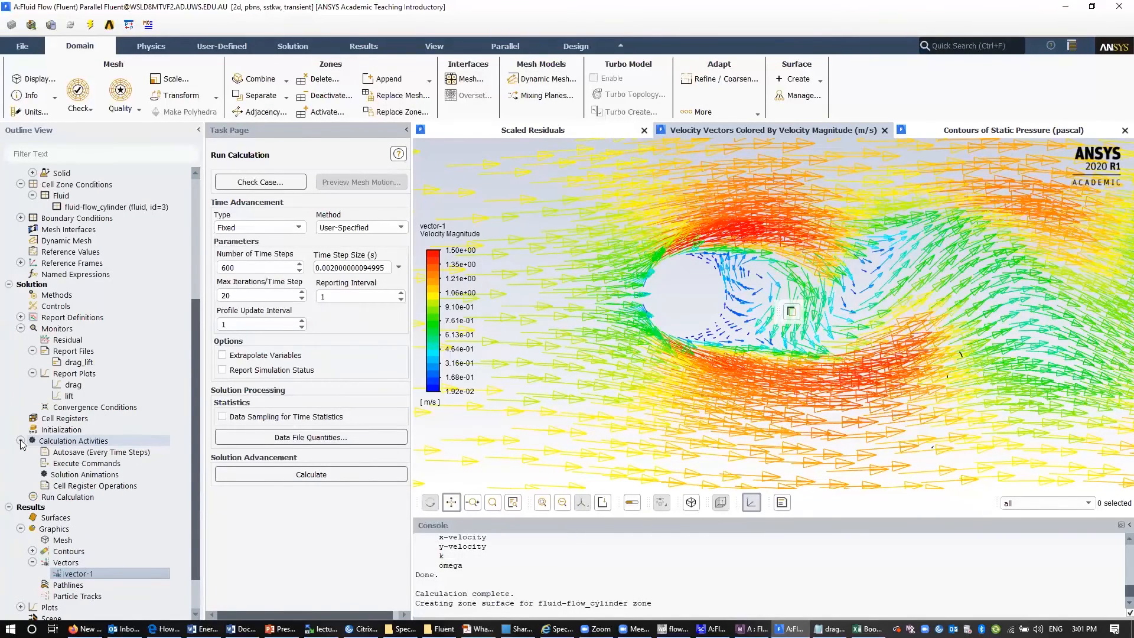
double_click(117, 476)
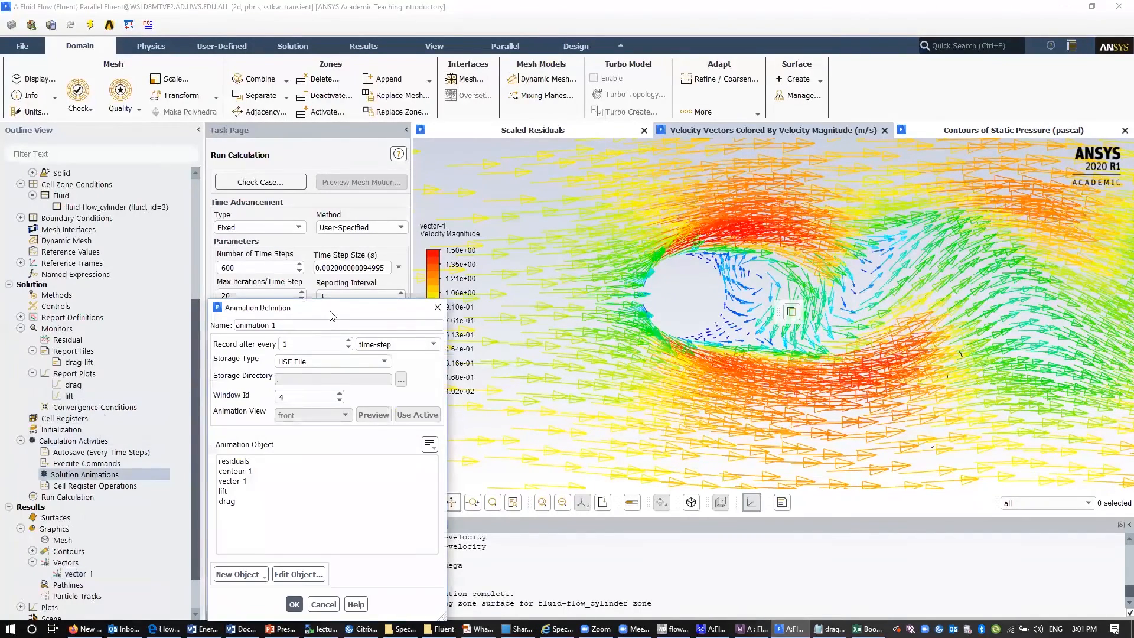
left_click_drag(331, 313, 300, 148)
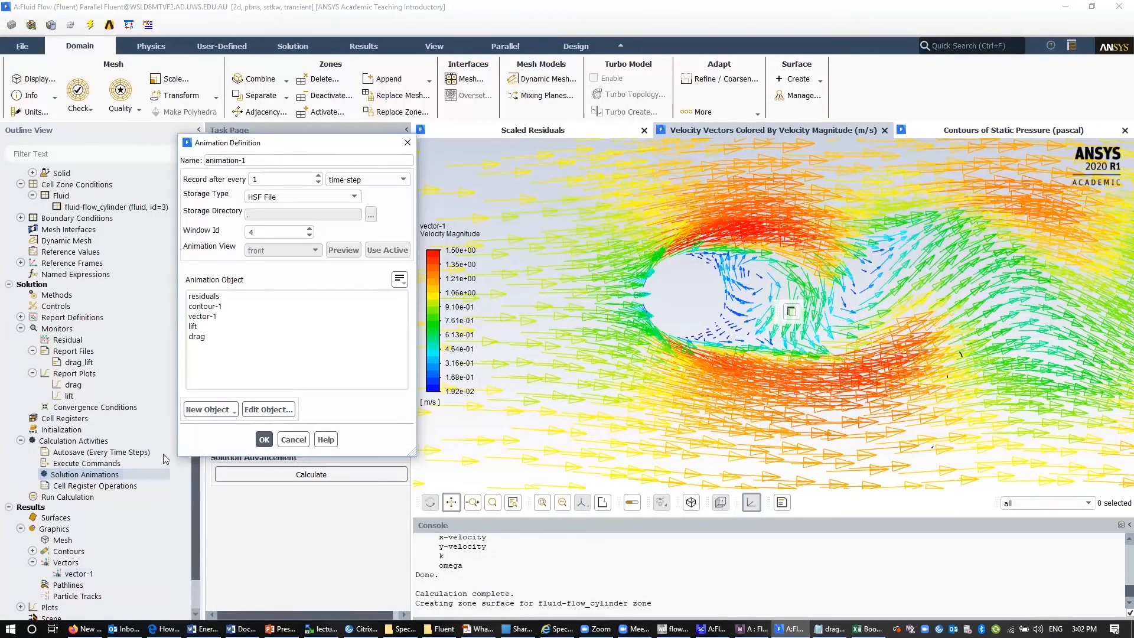
left_click(201, 316)
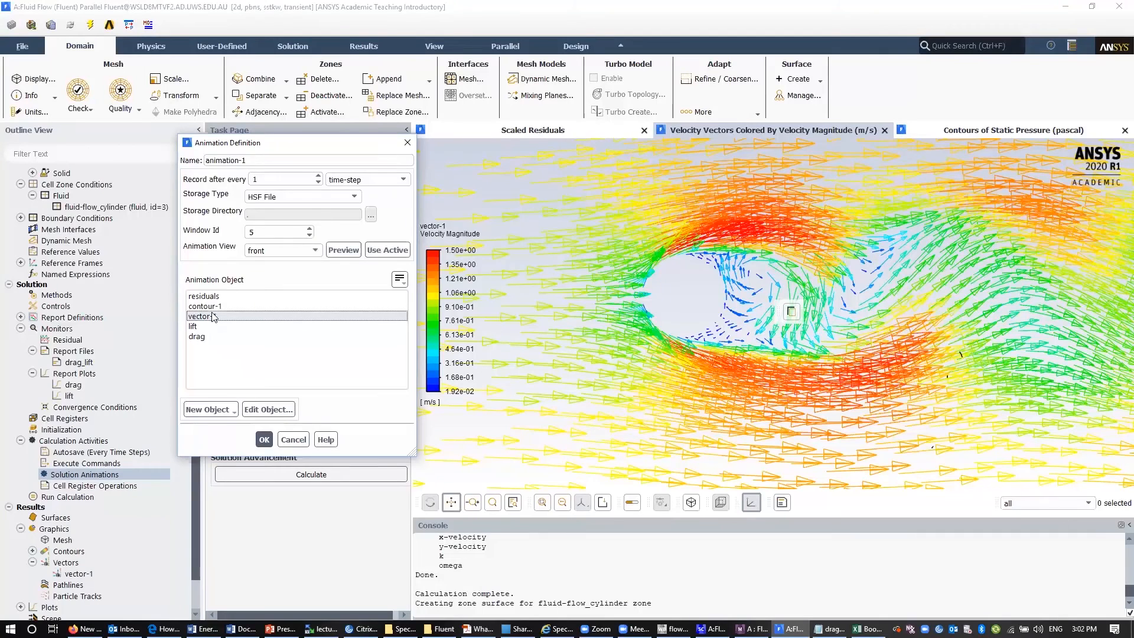
left_click_drag(259, 161, 189, 162)
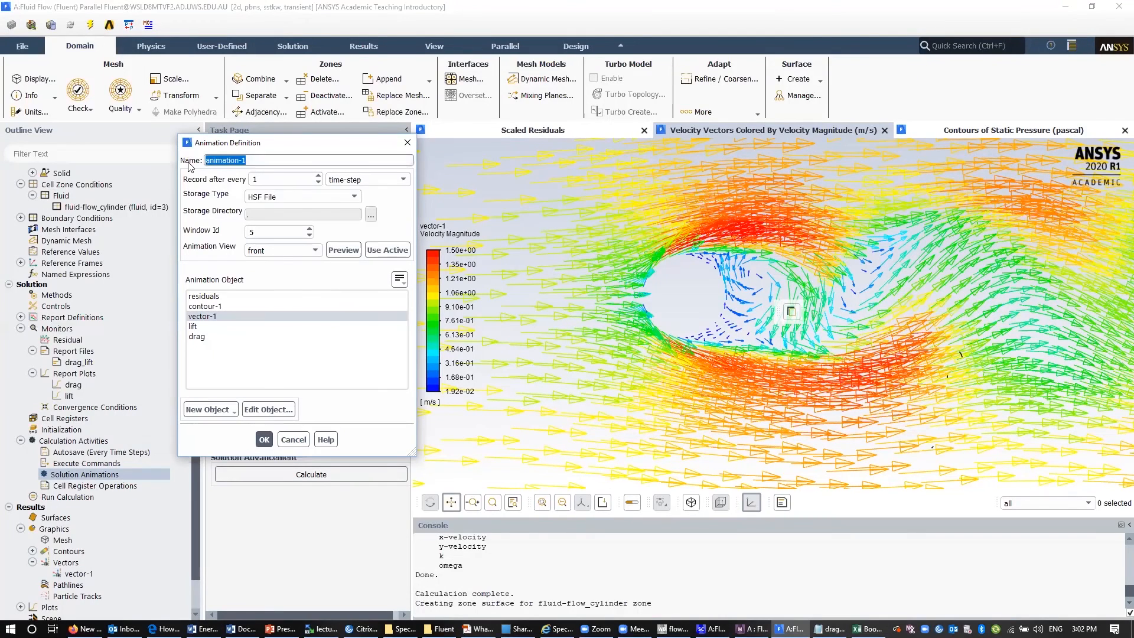
type("velocity_vector_animation")
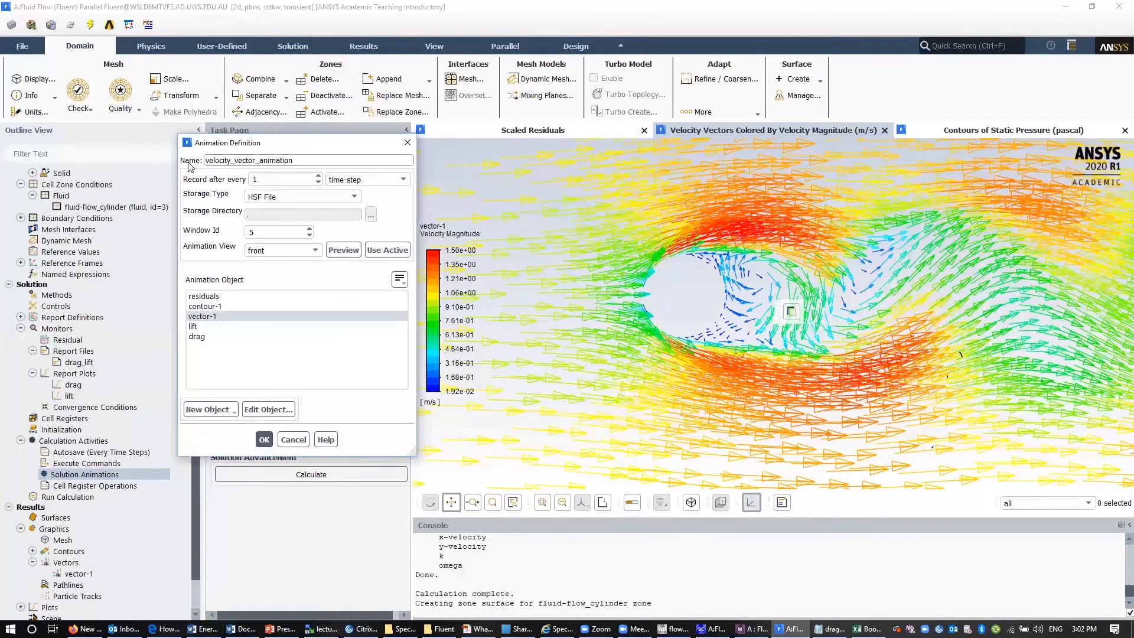
- Set the animation to record after every 2 time steps, confirm the definition and select it under the solution animations
left_click(250, 182)
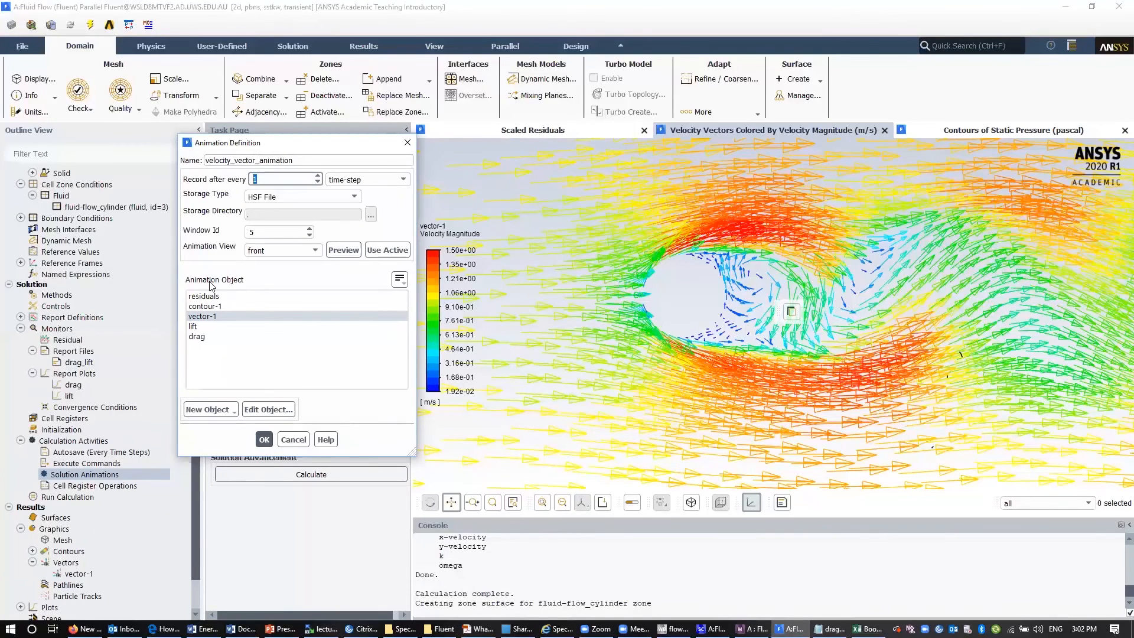
type("2")
left_click(265, 441)
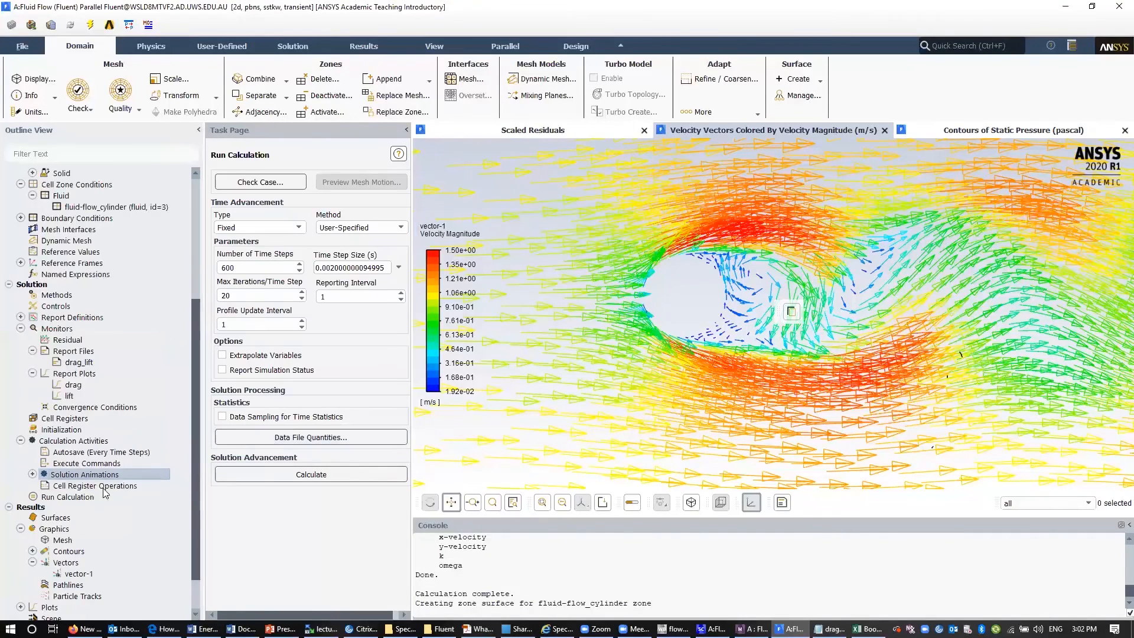
left_click(34, 474)
left_click(109, 487)
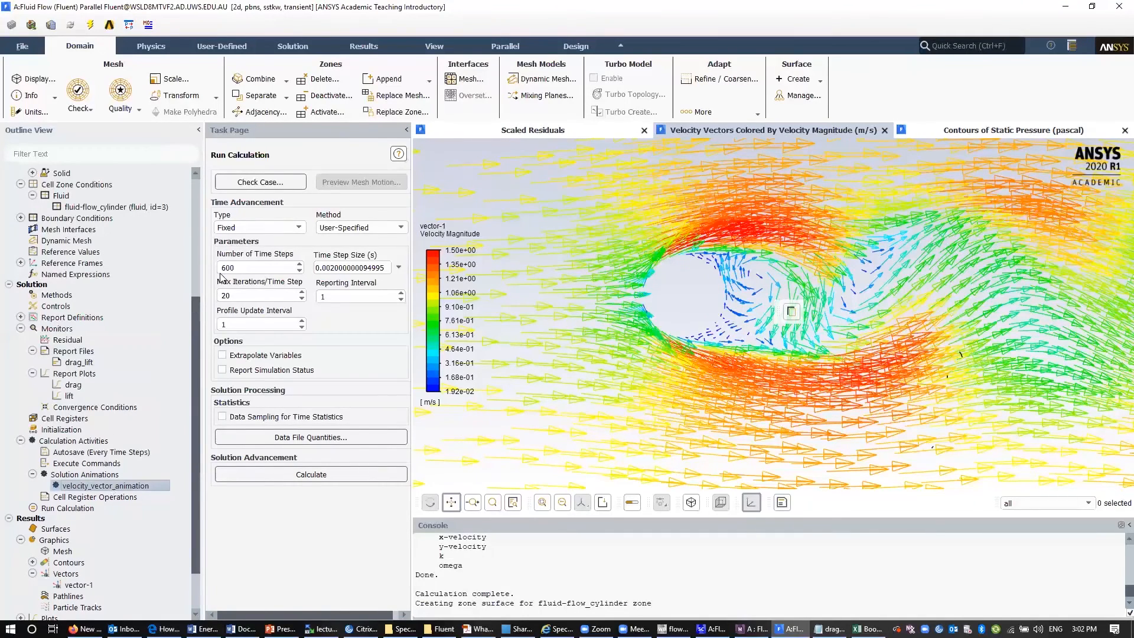
- Run the calculation for 50 more time steps, using the settings changes for the current calculation only
left_click_drag(231, 267, 219, 270)
type("50")
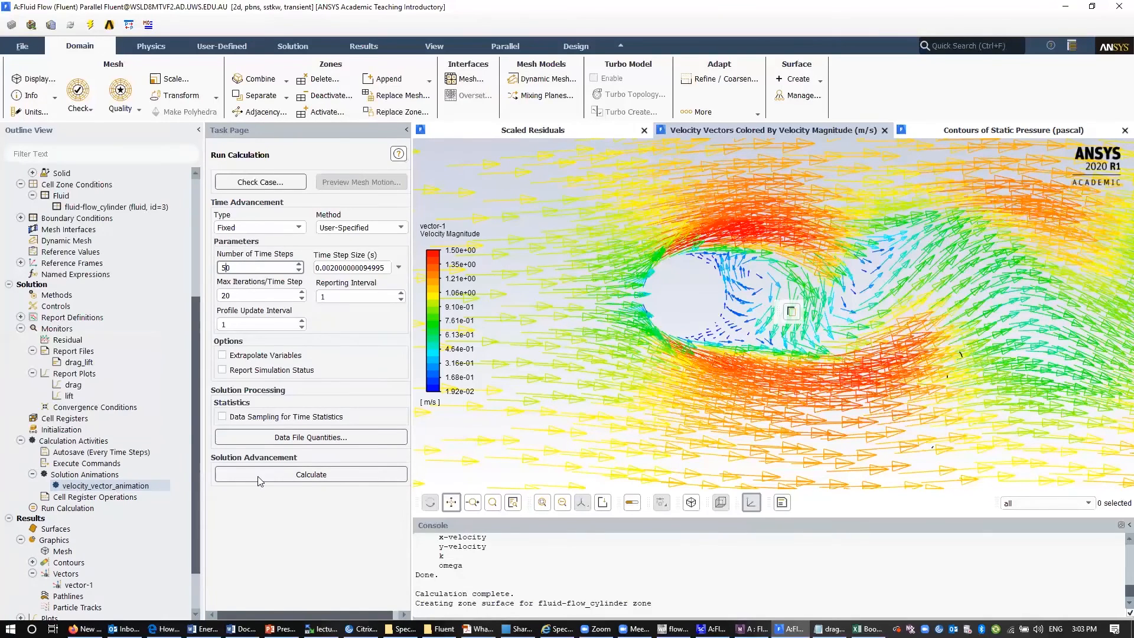
left_click(298, 475)
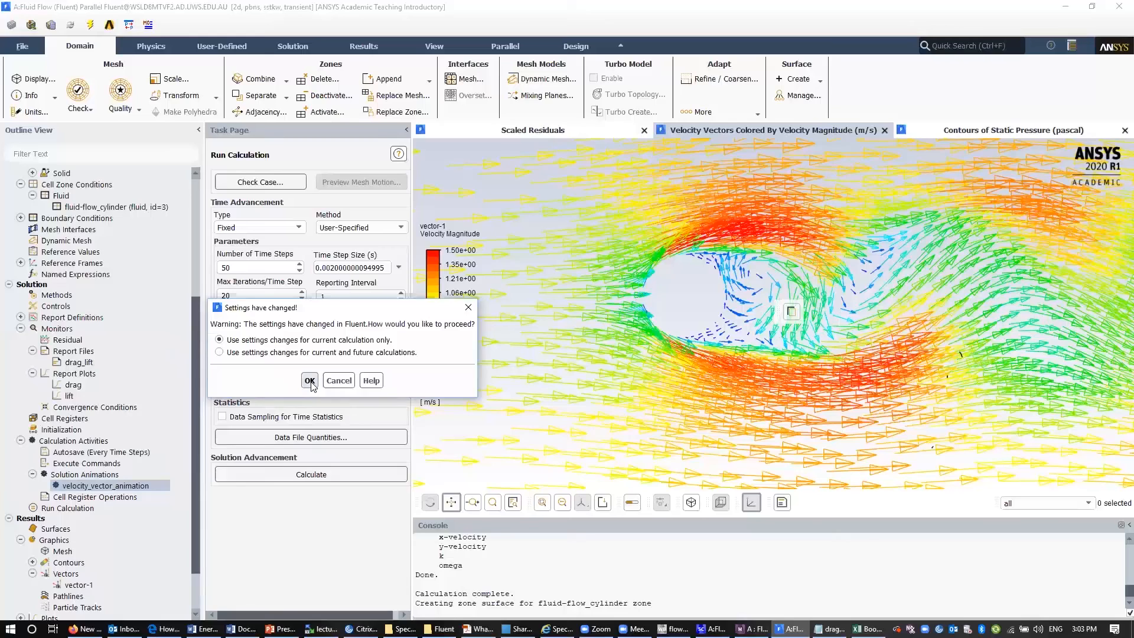
left_click(310, 381)
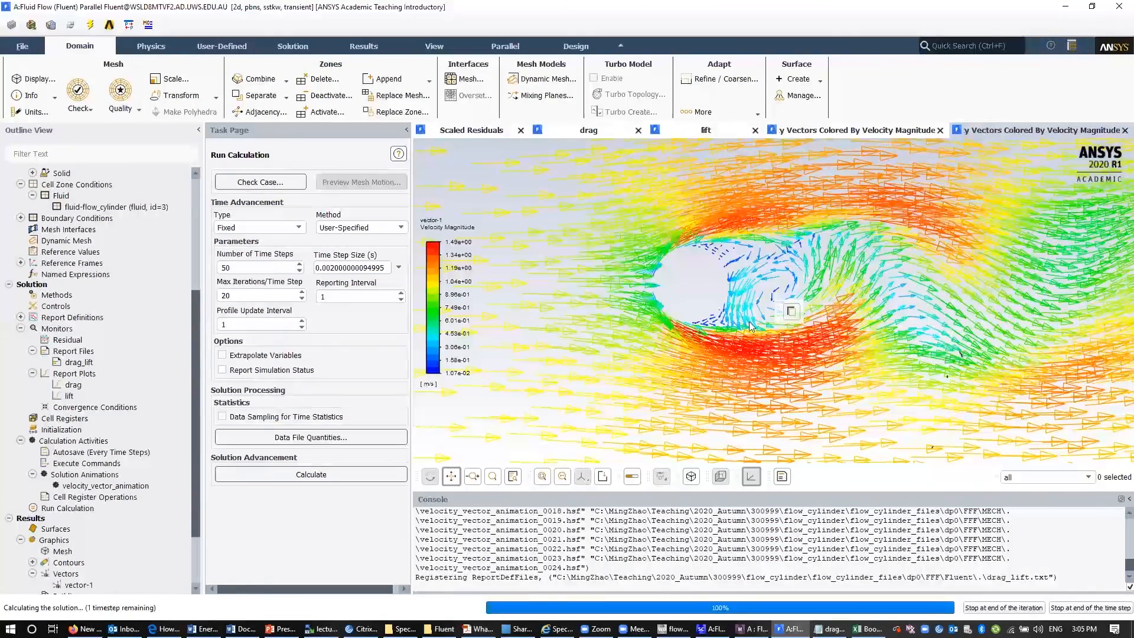
left_click(603, 332)
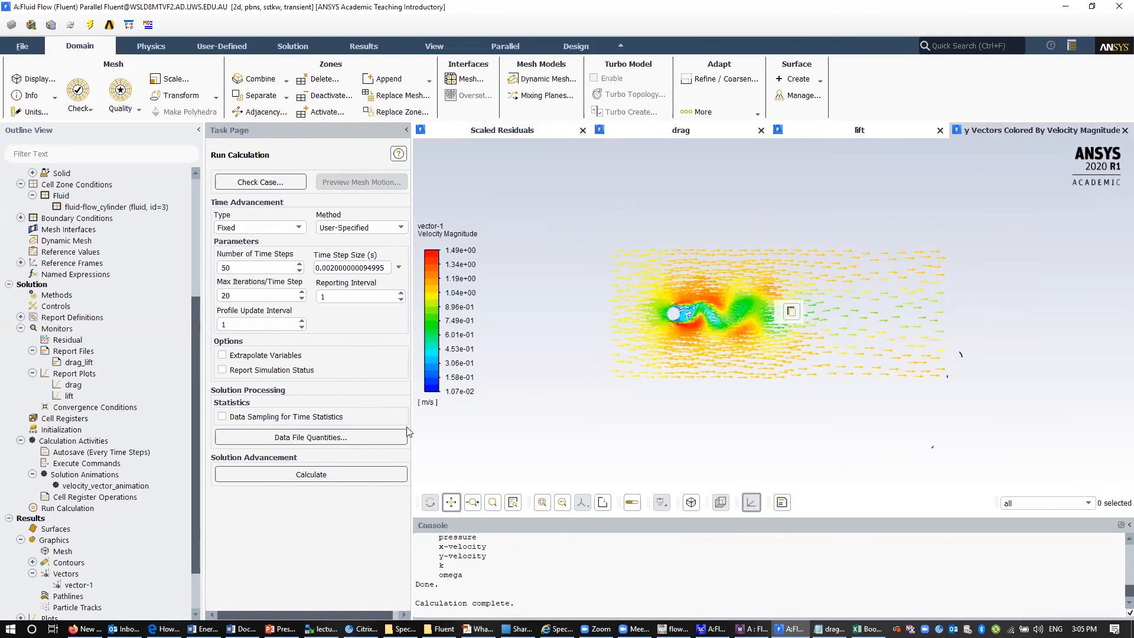
- Open the animation playback, advance velocity_vector_animation by one frame, play the sequence once and close the playback
scroll(113, 584, "down", 2)
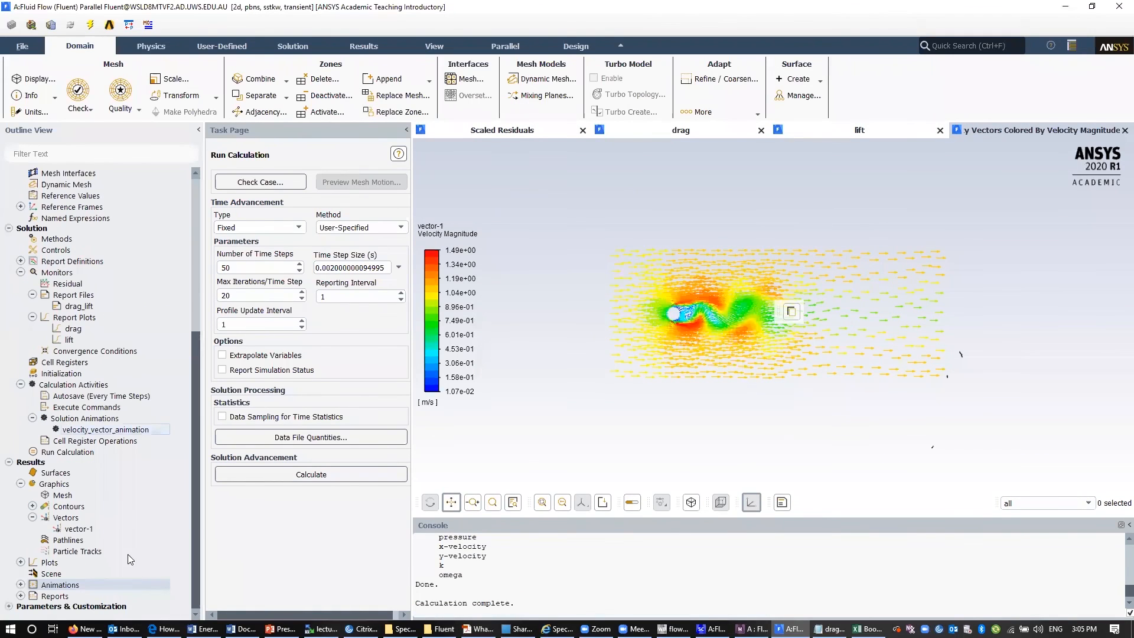
left_click(94, 552)
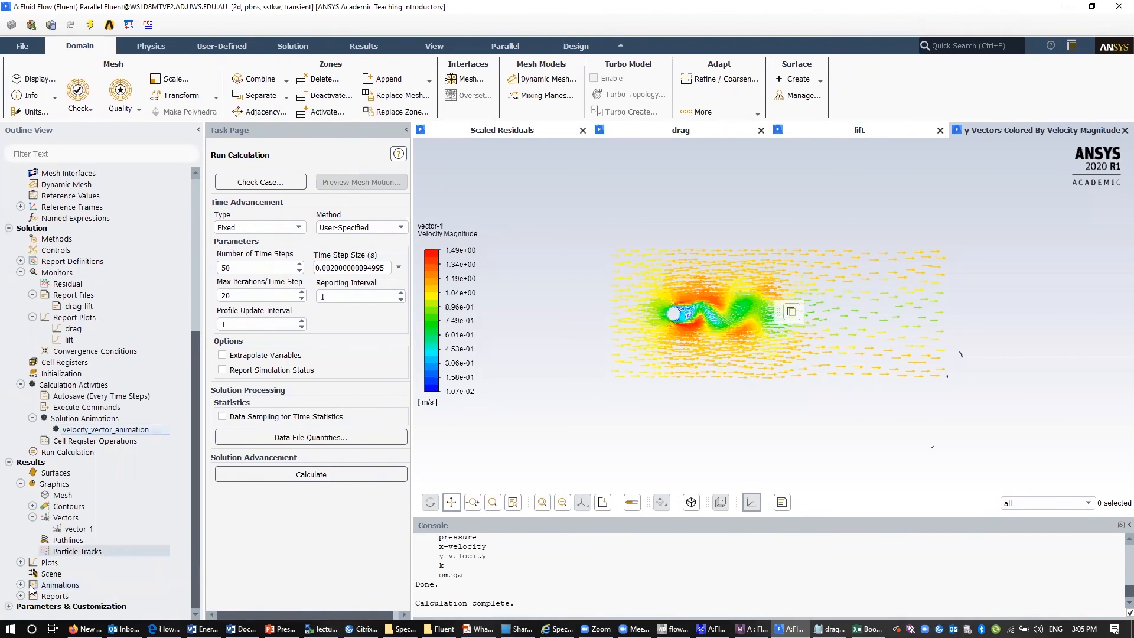
left_click(21, 585)
left_click(68, 563)
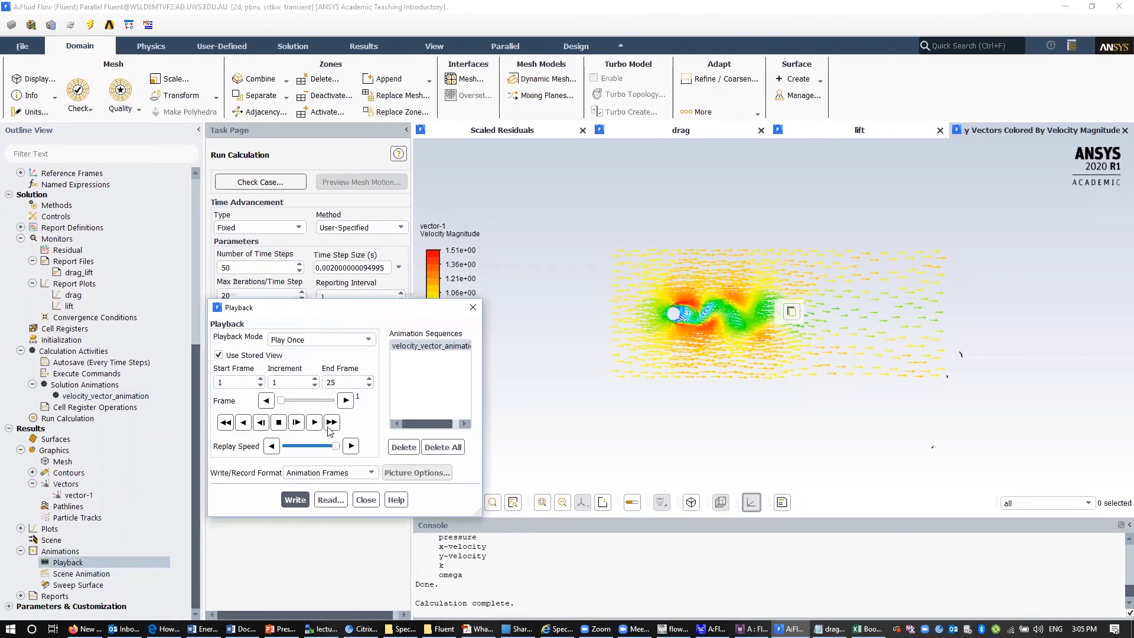
left_click(346, 401)
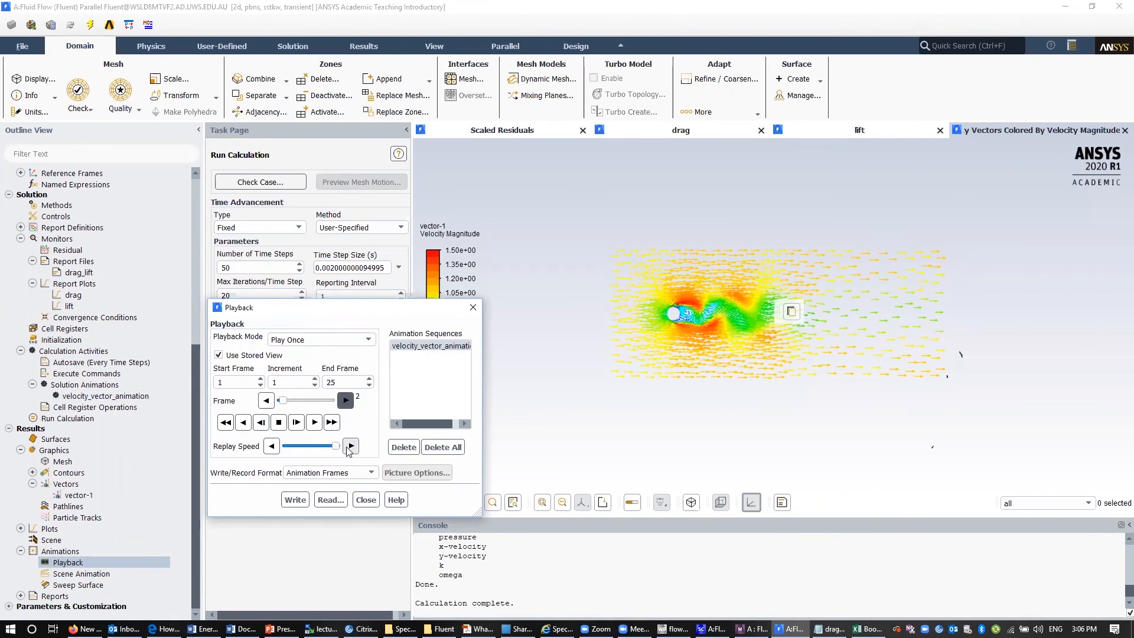
left_click(315, 422)
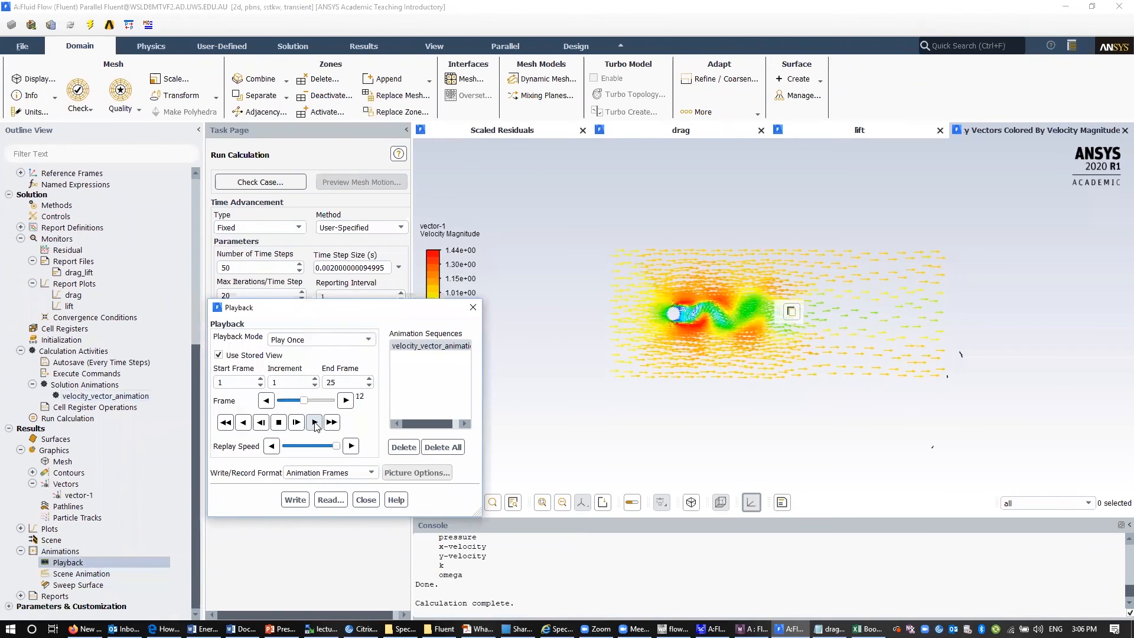
left_click(367, 500)
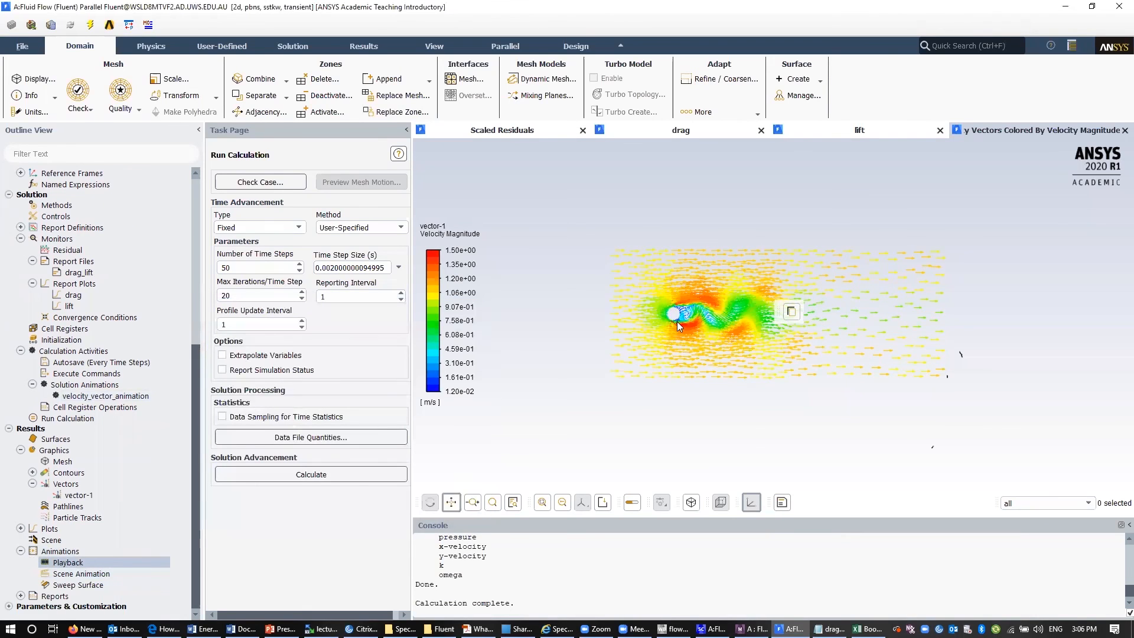
- Reopen the animation playback, play velocity_vector_animation with the stored view and stop it
scroll(677, 321, "up", 5)
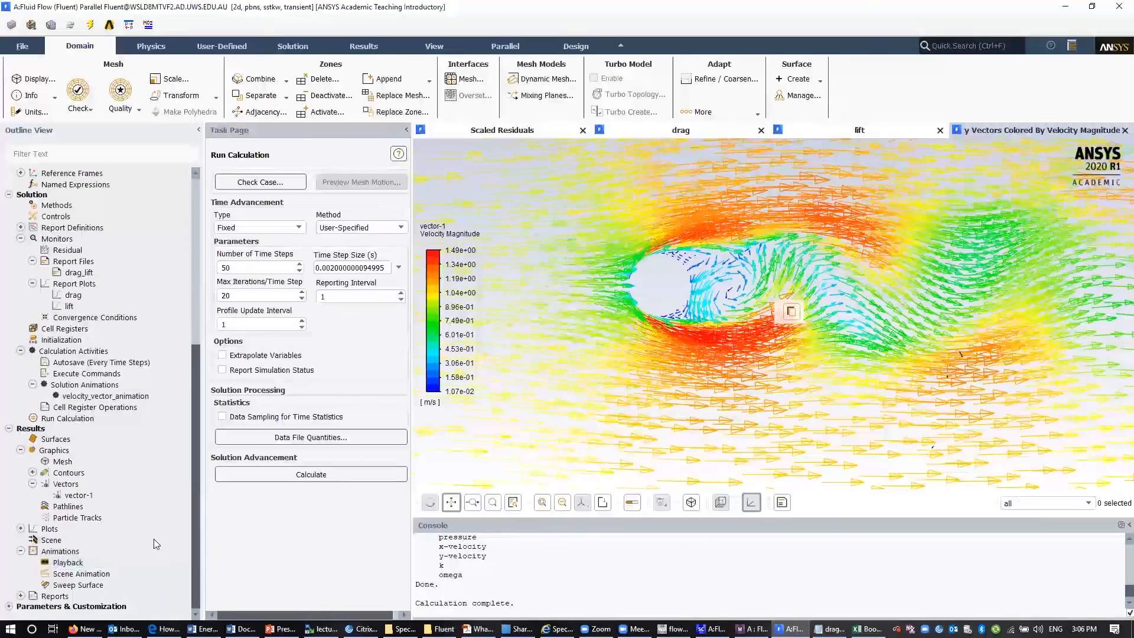
double_click(68, 562)
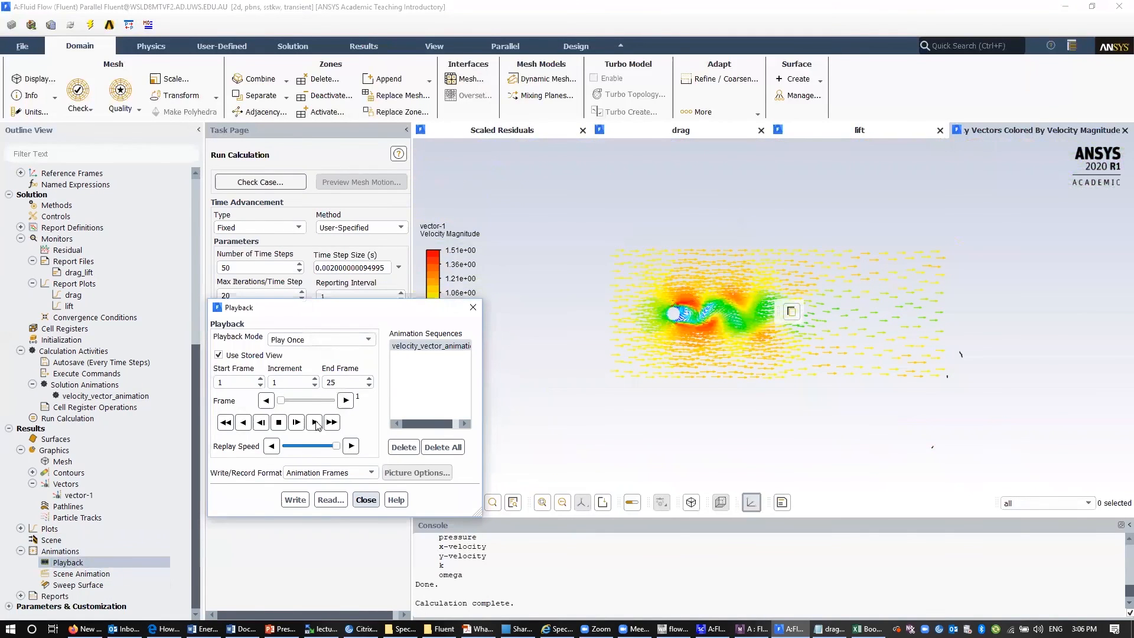
left_click(315, 422)
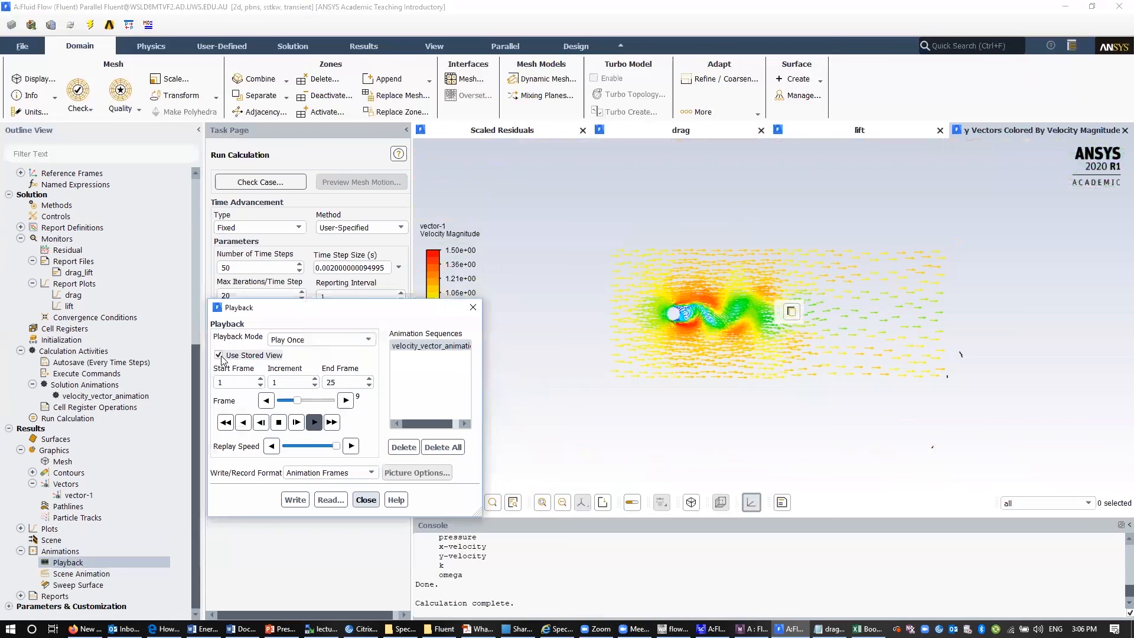
left_click(279, 422)
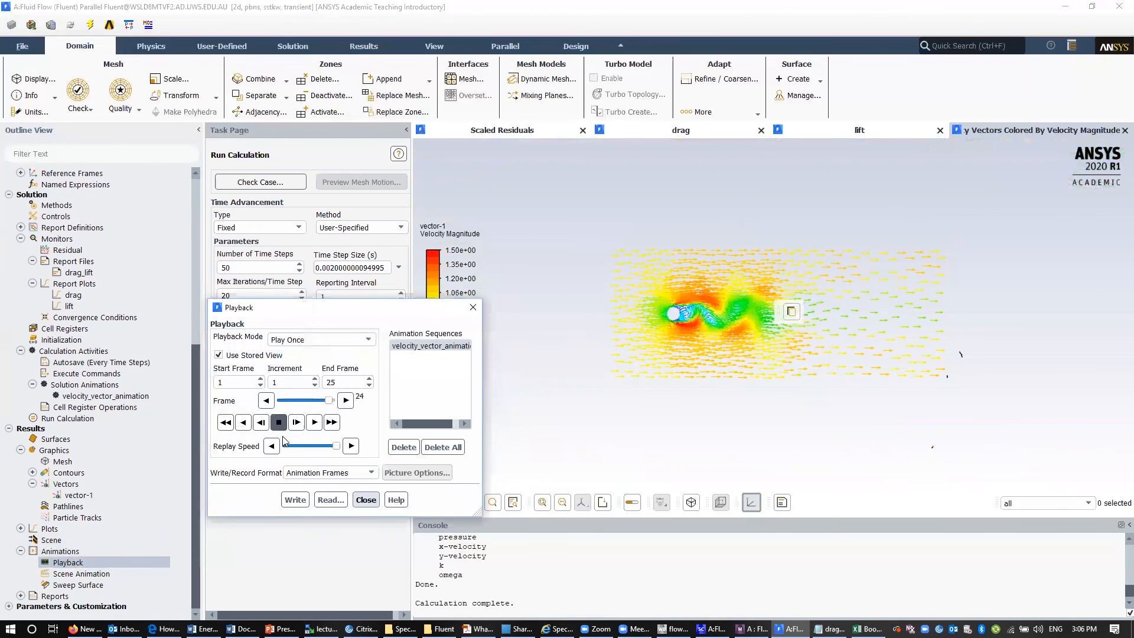
- Turn off the stored view for playback, replay velocity_vector_animation several times in a close-up of the cylinder wake and close the playback
left_click(219, 355)
scroll(679, 317, "down", 2)
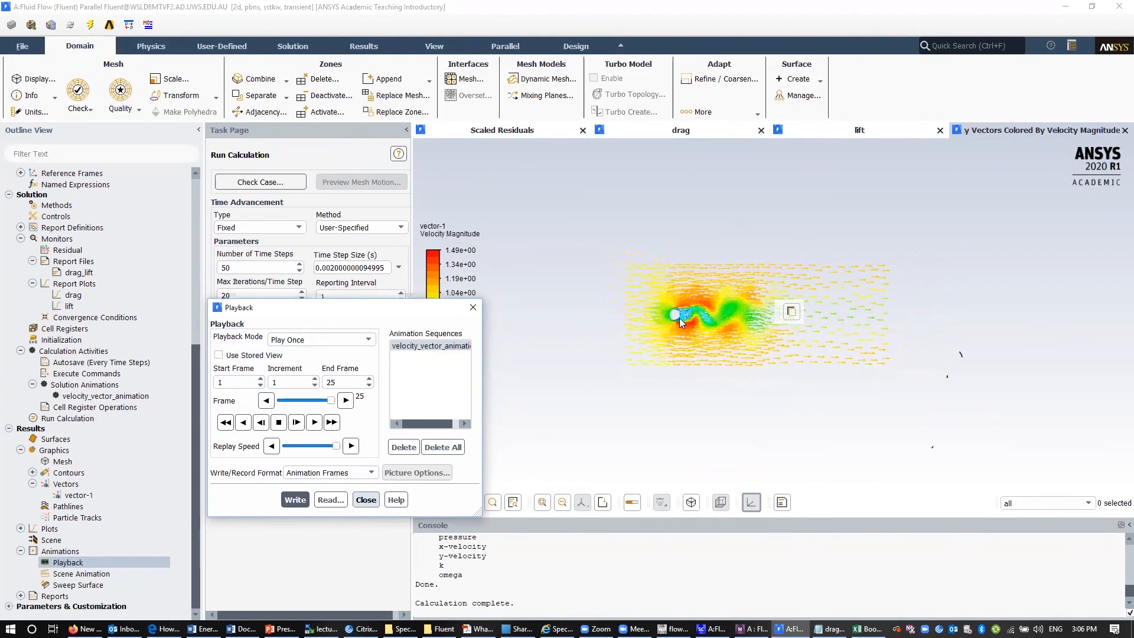
scroll(670, 312, "up", 3)
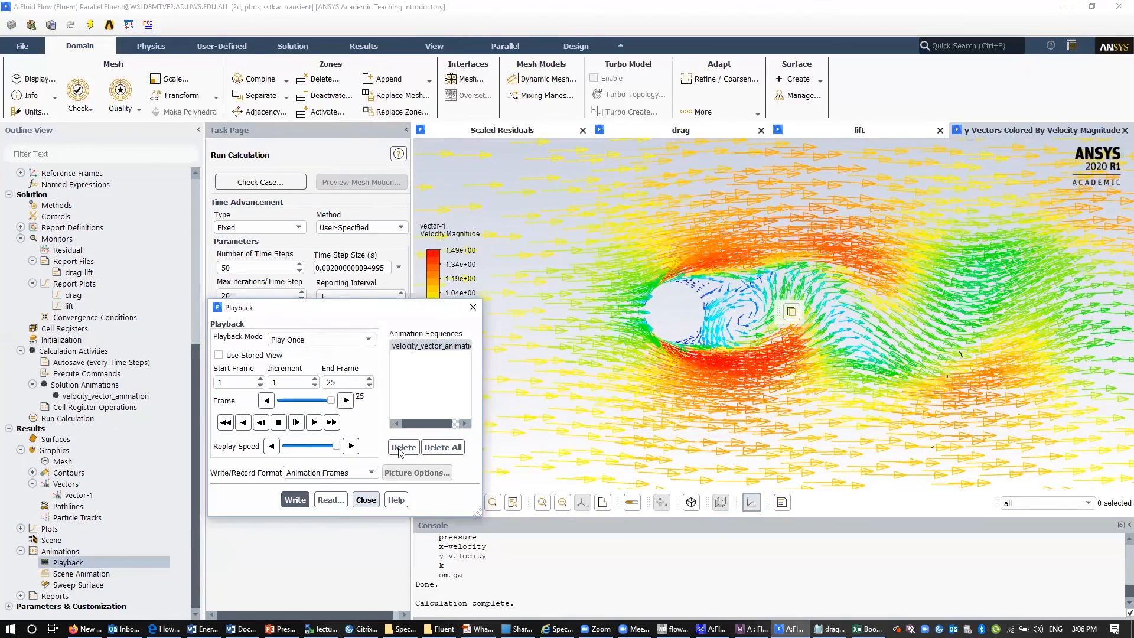
left_click(313, 423)
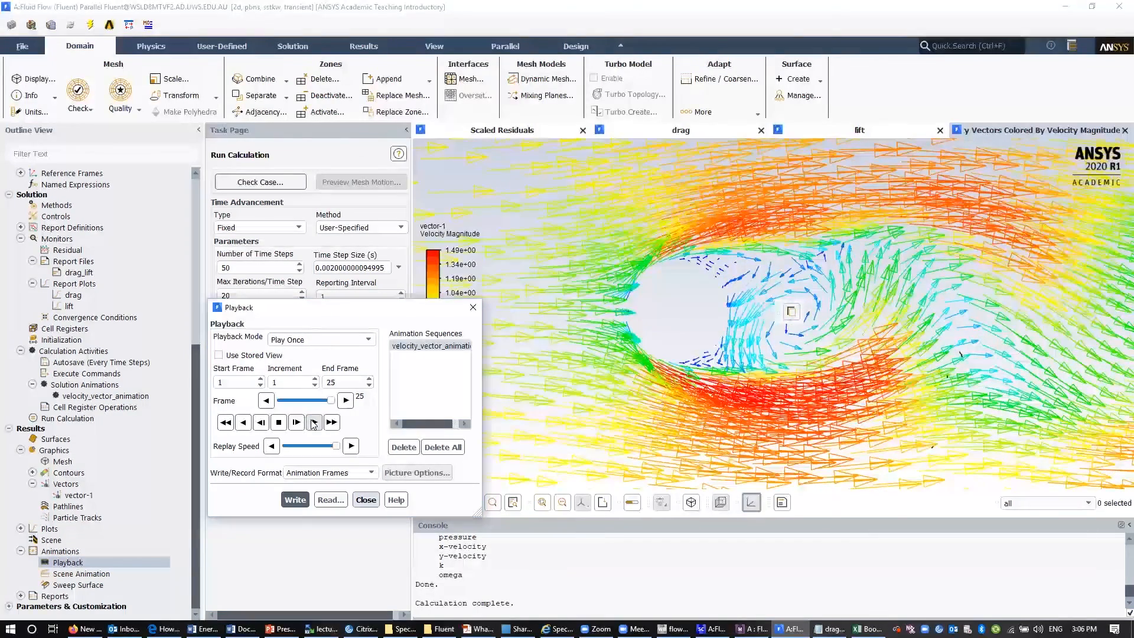
left_click(314, 423)
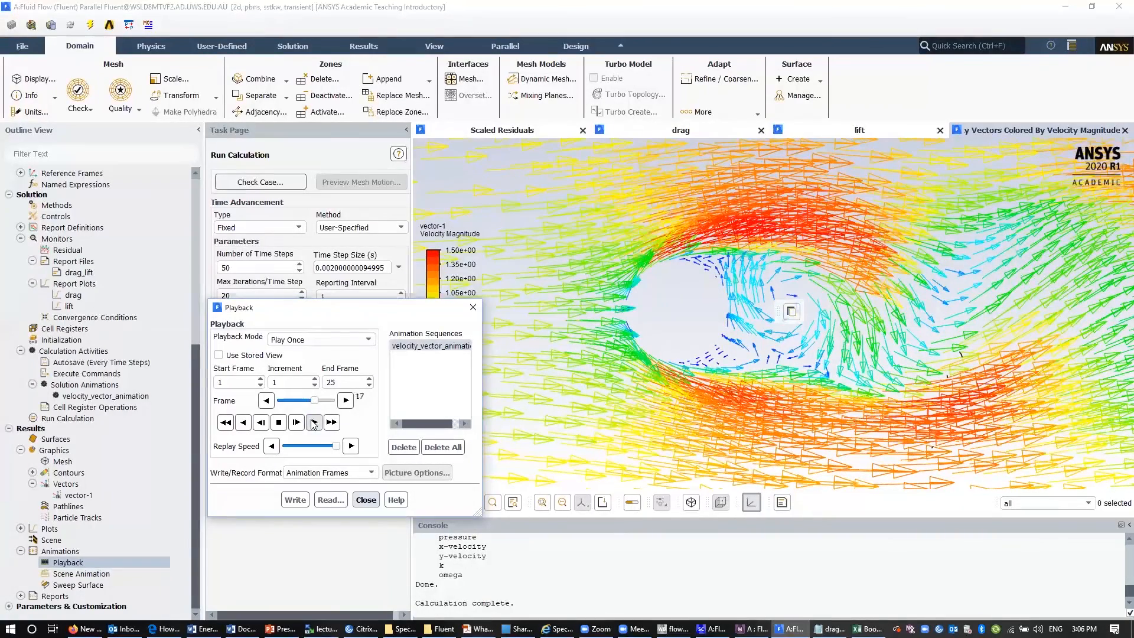
left_click(314, 424)
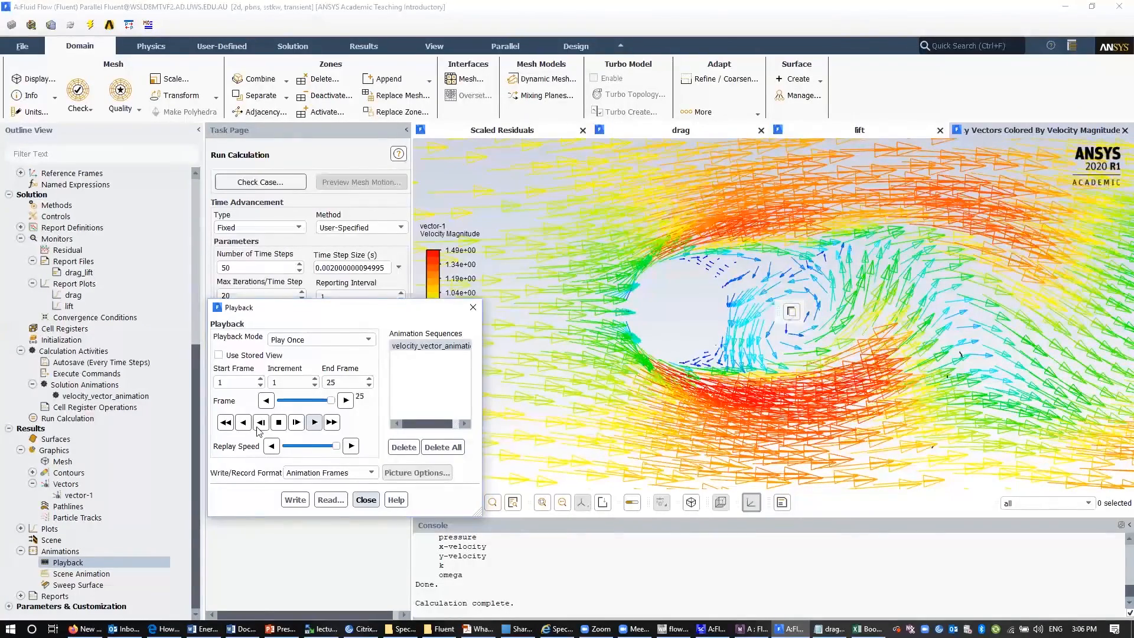
left_click(314, 423)
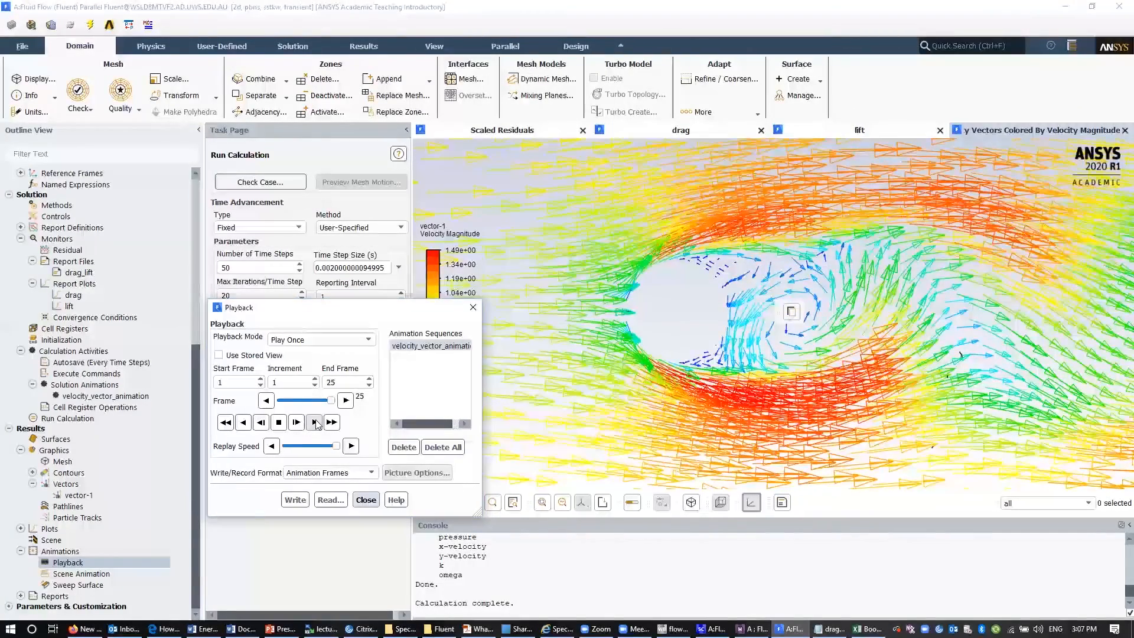
left_click(316, 423)
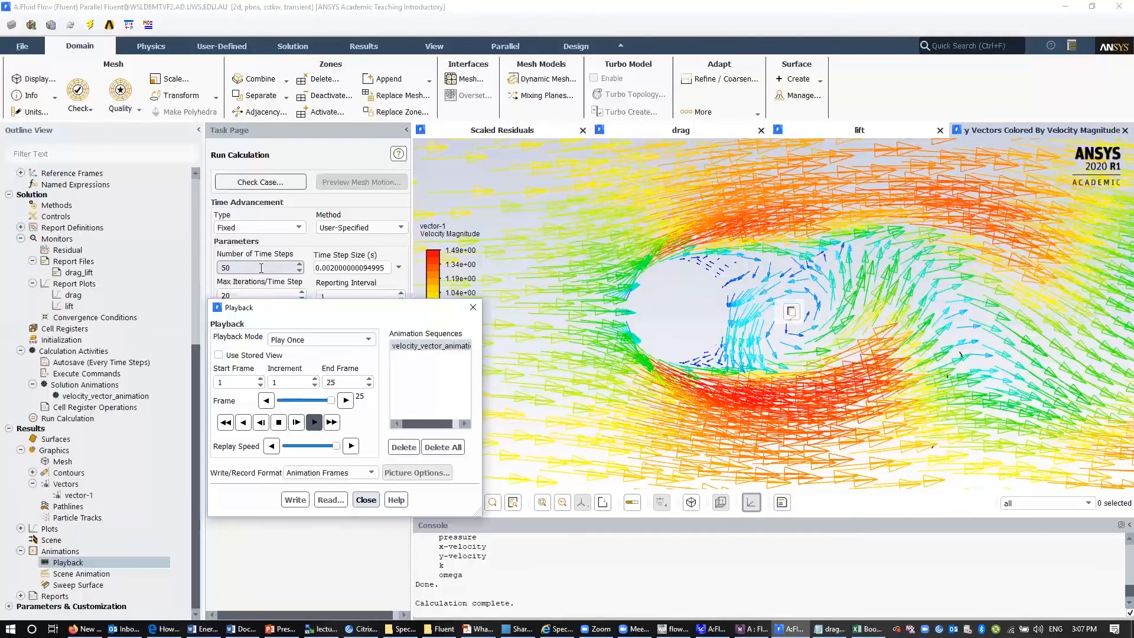
left_click(366, 499)
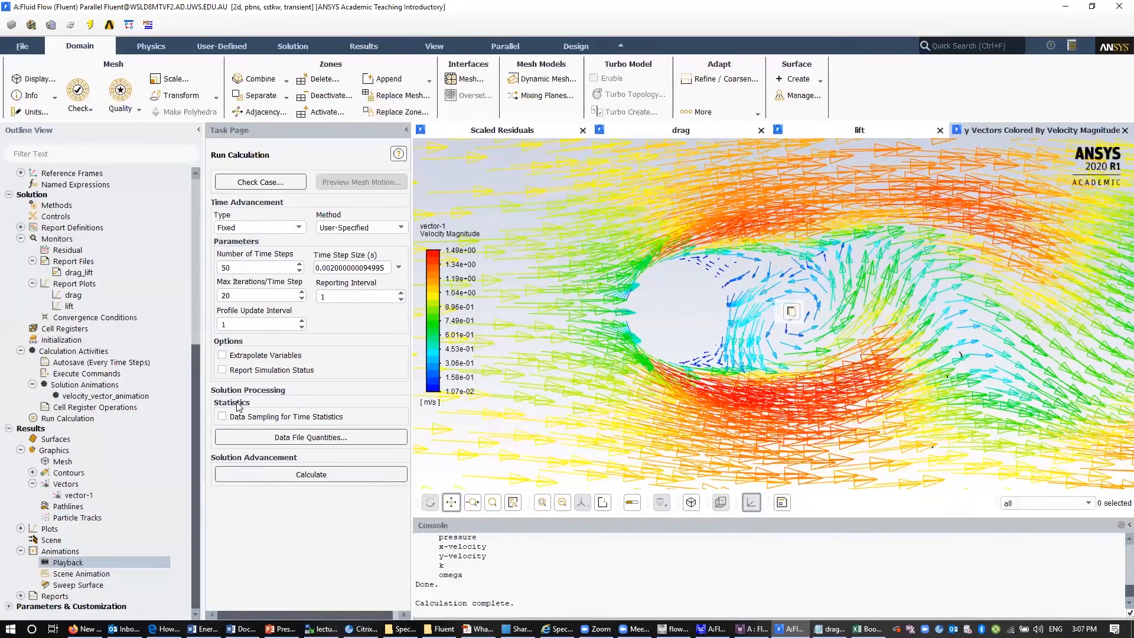